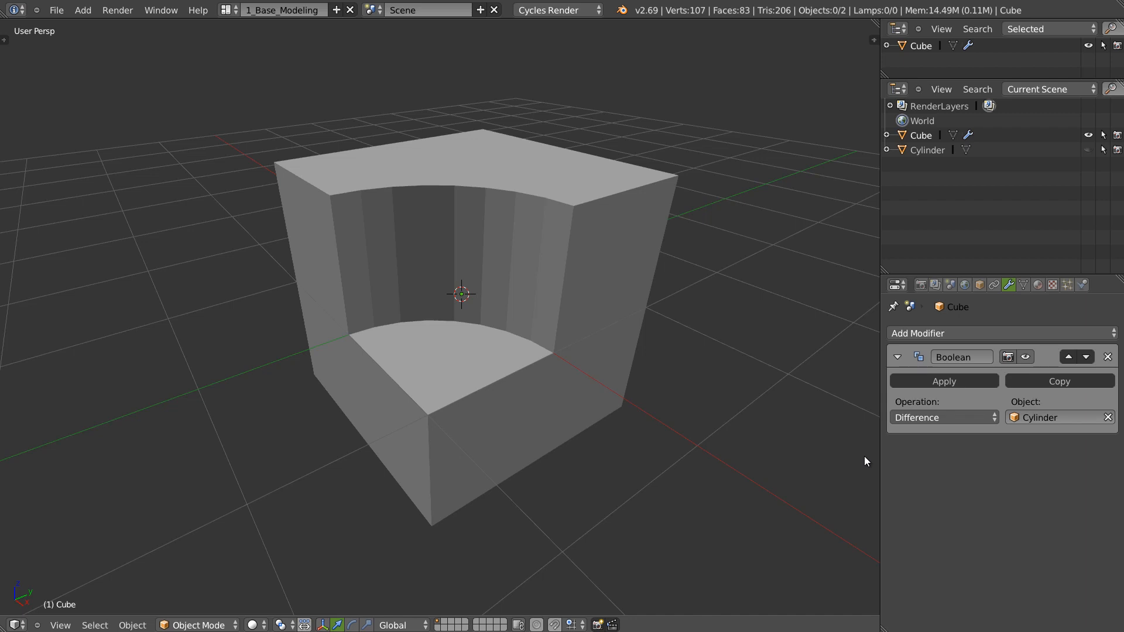
# Step: Turn on the wireframe overlay for the cube that has the curved cutout
pyautogui.rightClick(543, 199)
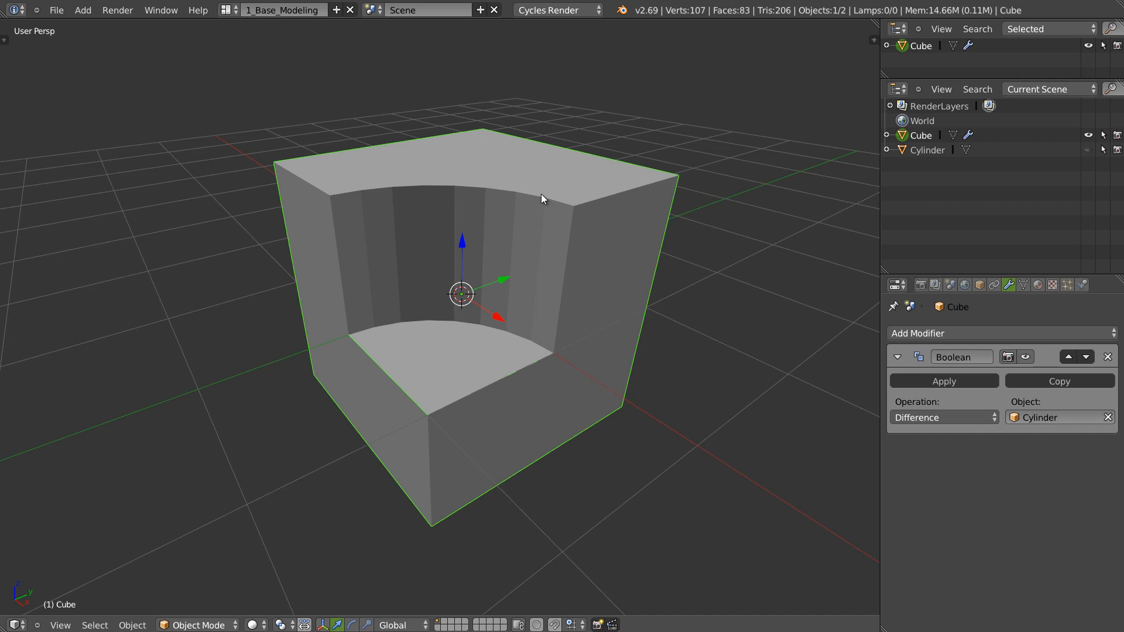
pyautogui.press('w')
pyautogui.click(475, 195)
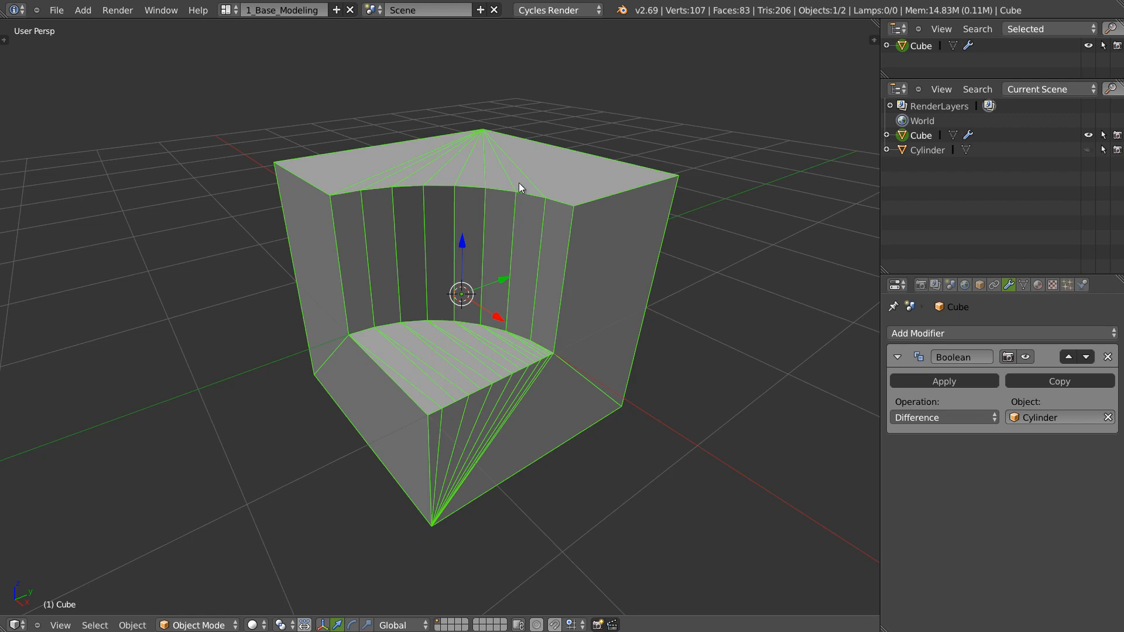
# Step: Add a second cube, scale it to about 0.6, and place it overlapping the first cube's top back edge
pyautogui.press('w')
pyautogui.moveTo(462, 133)
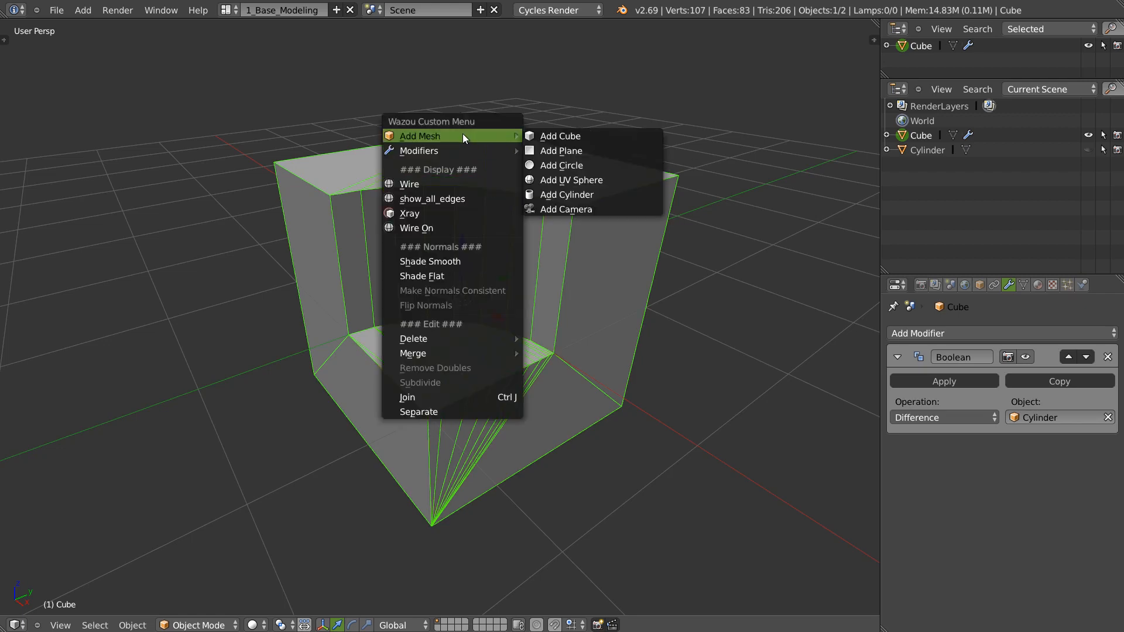
pyautogui.click(570, 138)
pyautogui.press('s')
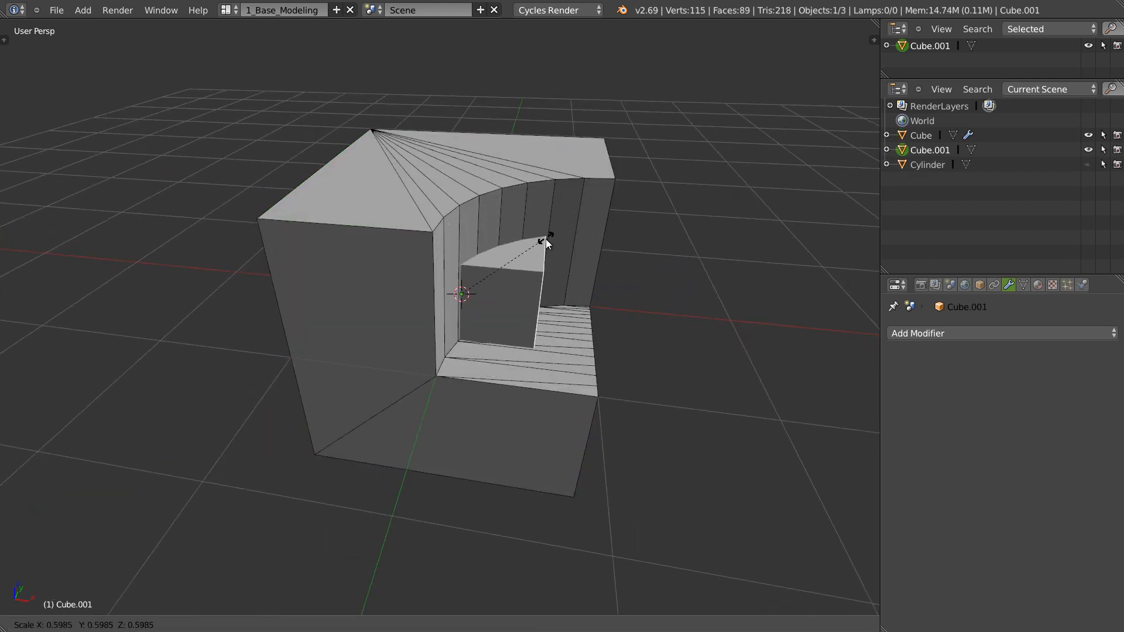
pyautogui.click(546, 239)
pyautogui.moveTo(514, 299); pyautogui.dragTo(447, 289)
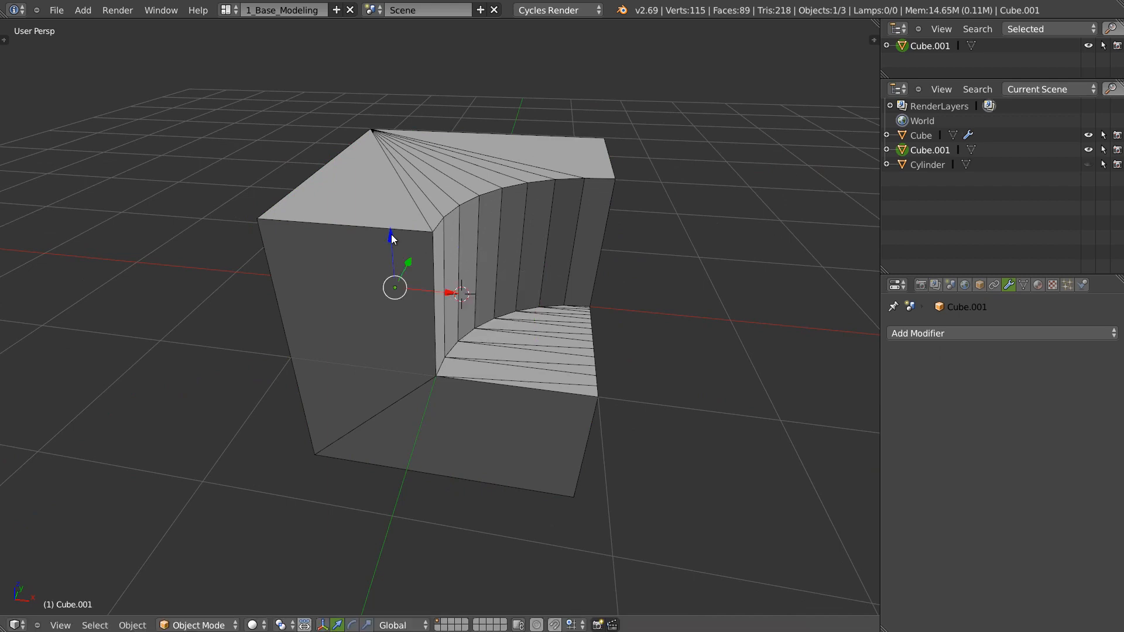
pyautogui.moveTo(391, 234); pyautogui.dragTo(384, 127)
pyautogui.moveTo(383, 127); pyautogui.dragTo(404, 195, button='middle')
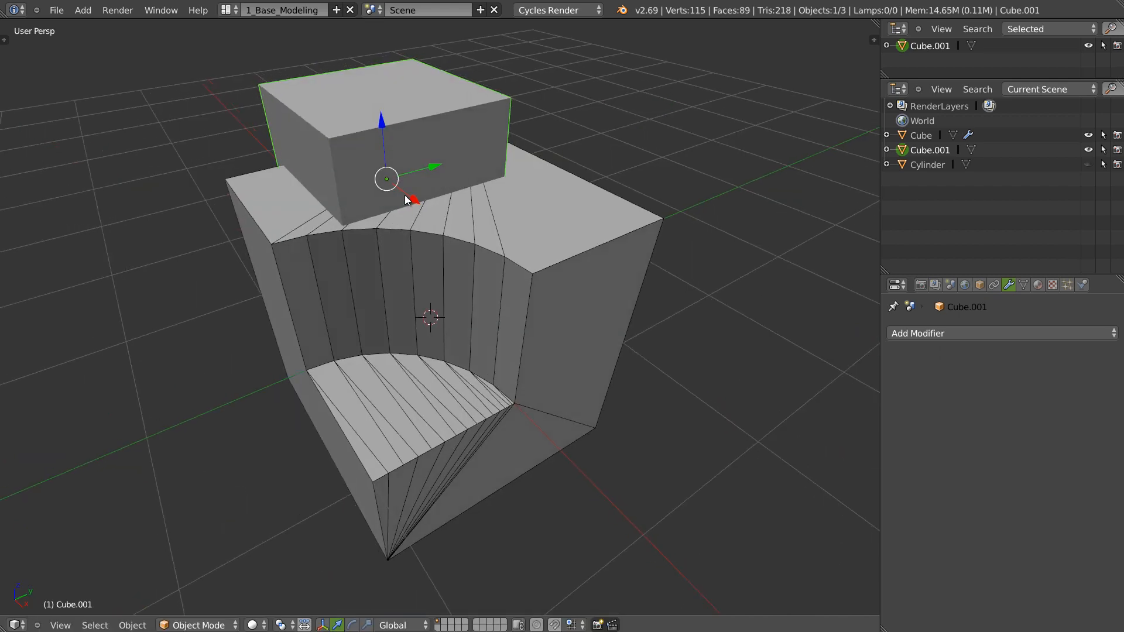
# Step: Add a second Boolean modifier to the original cube, using the Difference operation with Cube.001
pyautogui.rightClick(567, 221)
pyautogui.click(914, 333)
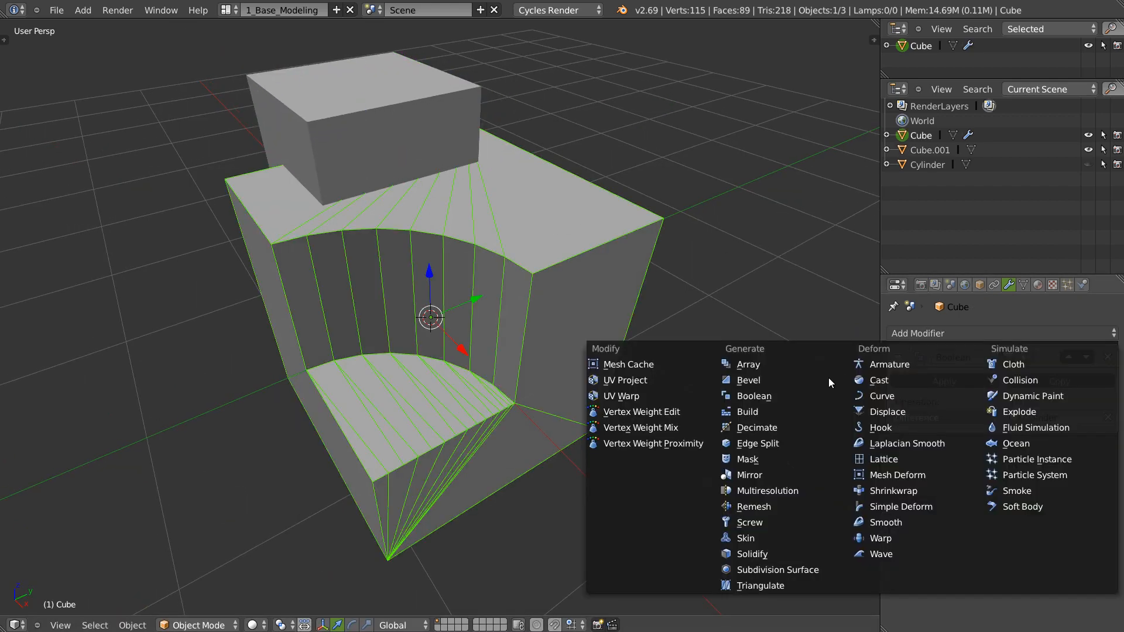
pyautogui.click(750, 396)
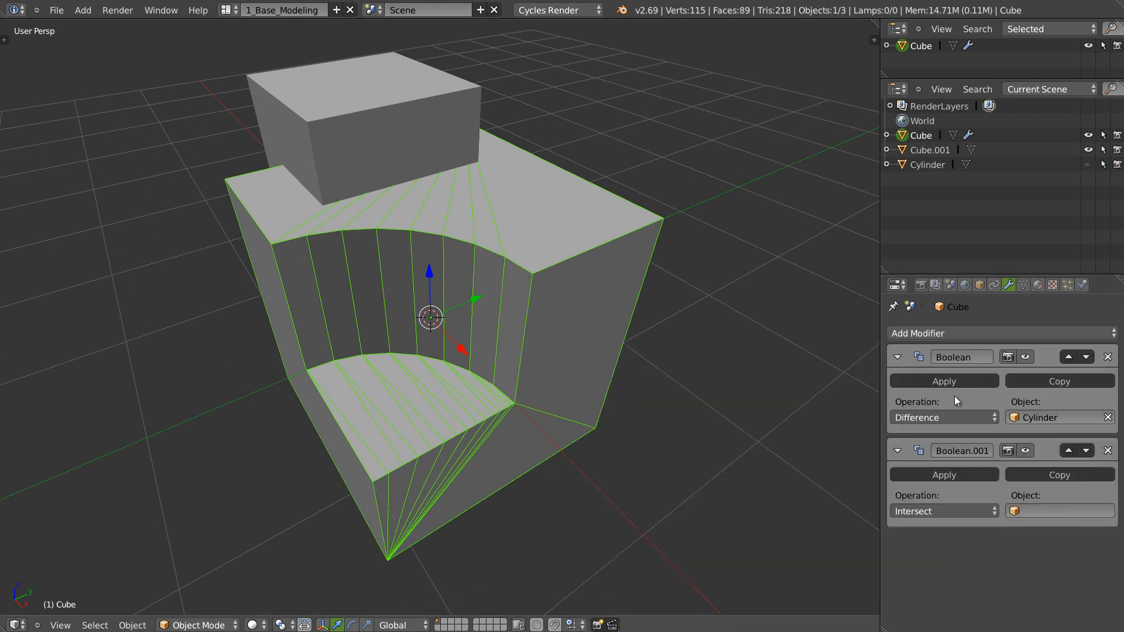
pyautogui.click(933, 512)
pyautogui.click(934, 467)
pyautogui.click(1048, 511)
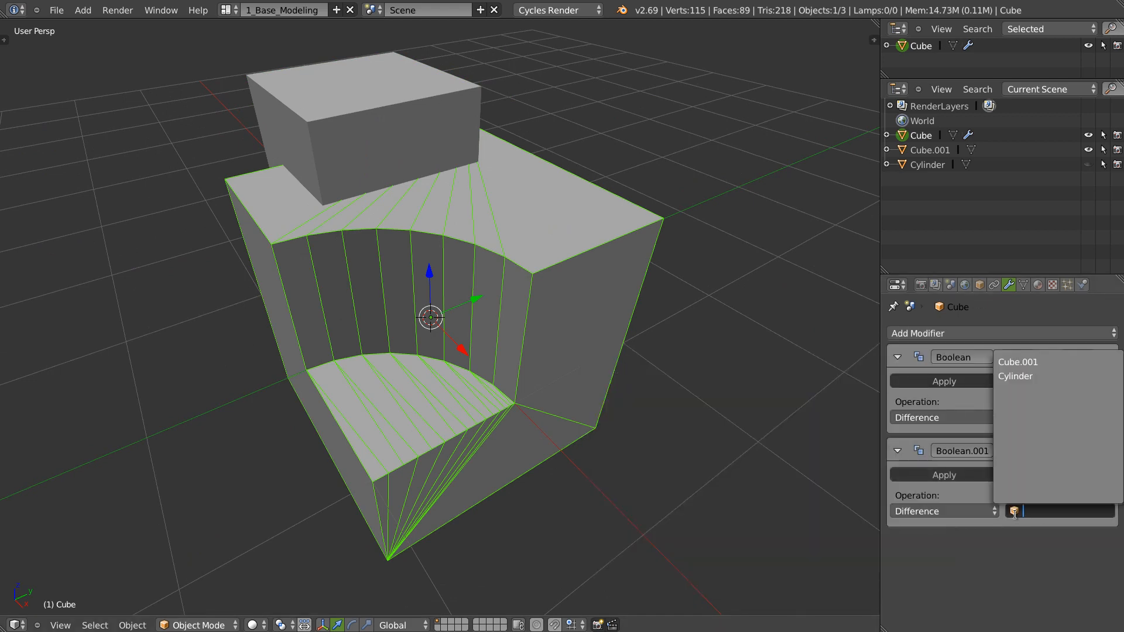
pyautogui.click(1018, 362)
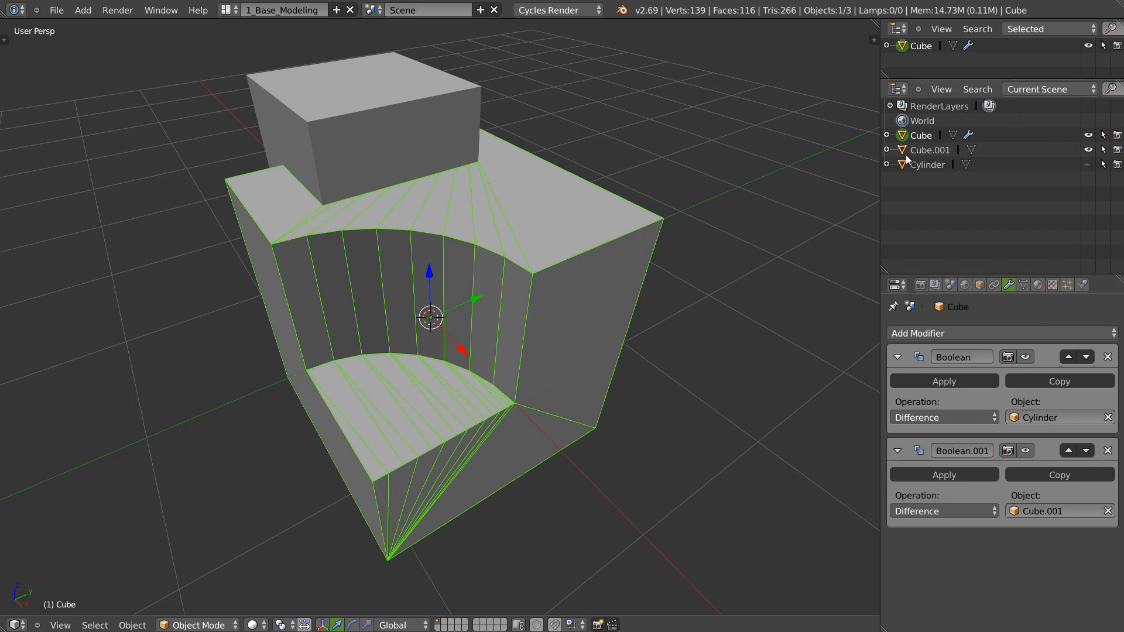
# Step: Hide Cube.001 and examine the edge layout around the new rectangular cut
pyautogui.press('h')
pyautogui.click(1088, 135)
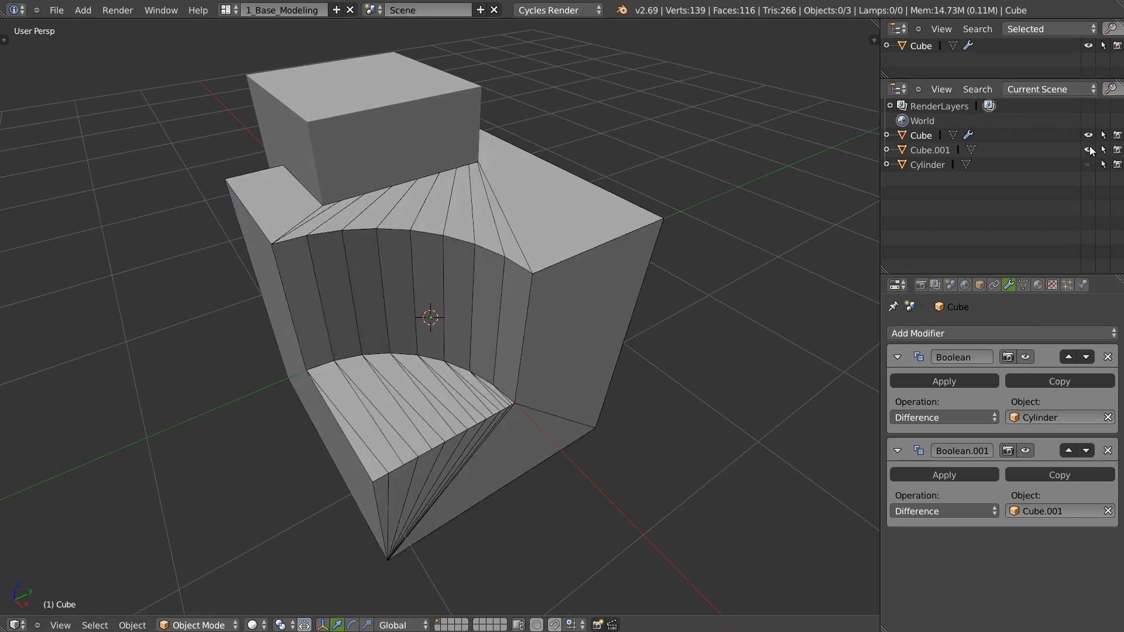
pyautogui.click(1088, 150)
pyautogui.moveTo(387, 195); pyautogui.dragTo(290, 139, button='middle')
pyautogui.scroll(3, 414, 216)
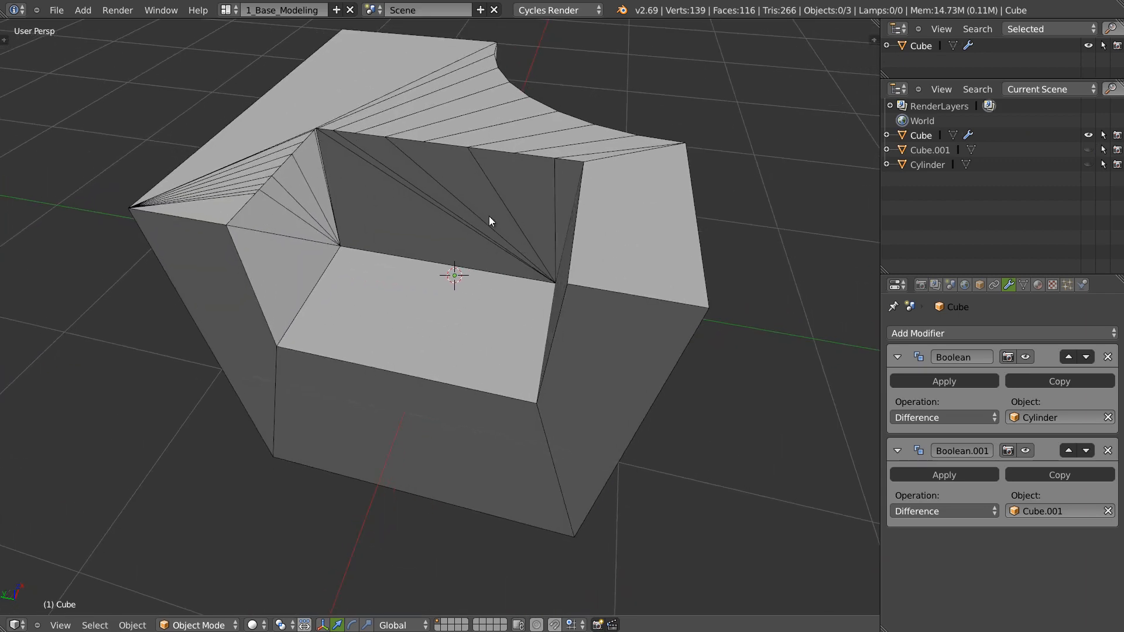
pyautogui.moveTo(642, 210); pyautogui.dragTo(592, 219, button='middle')
pyautogui.scroll(-3, 553, 191)
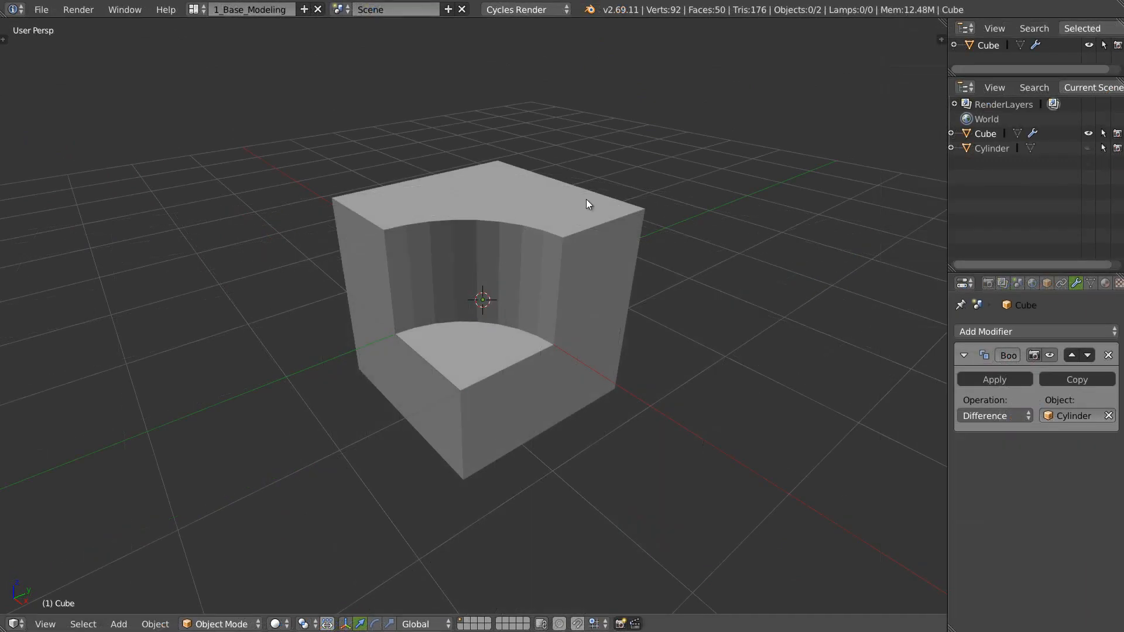
# Step: Switch to the Blender 2.69.11 session and check its build information on the splash screen
pyautogui.click(589, 10)
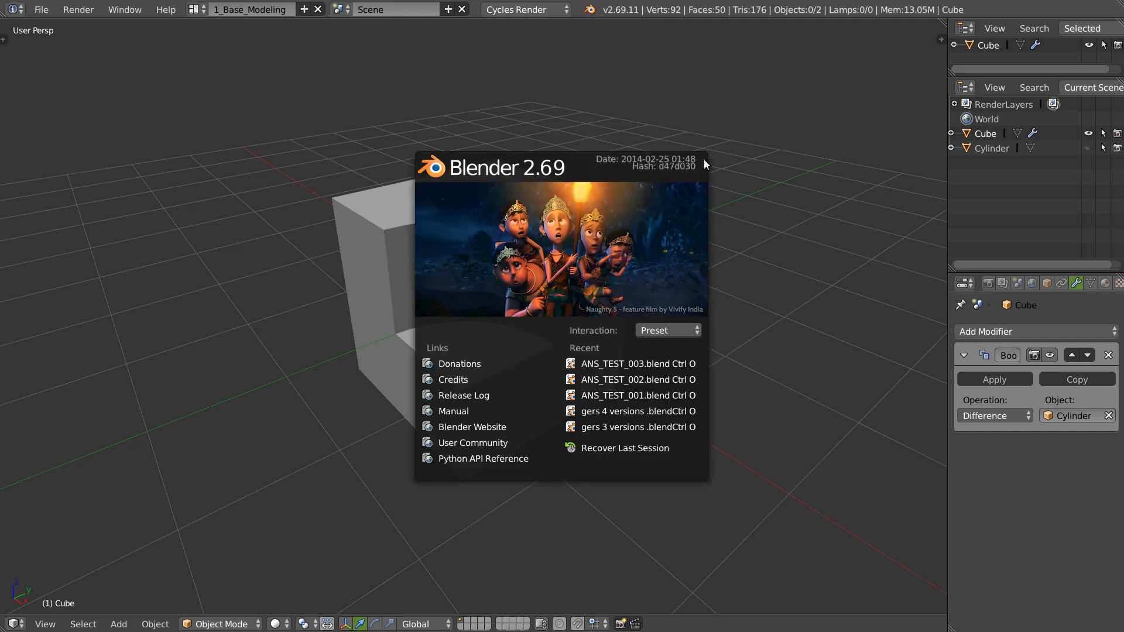
pyautogui.click(740, 271)
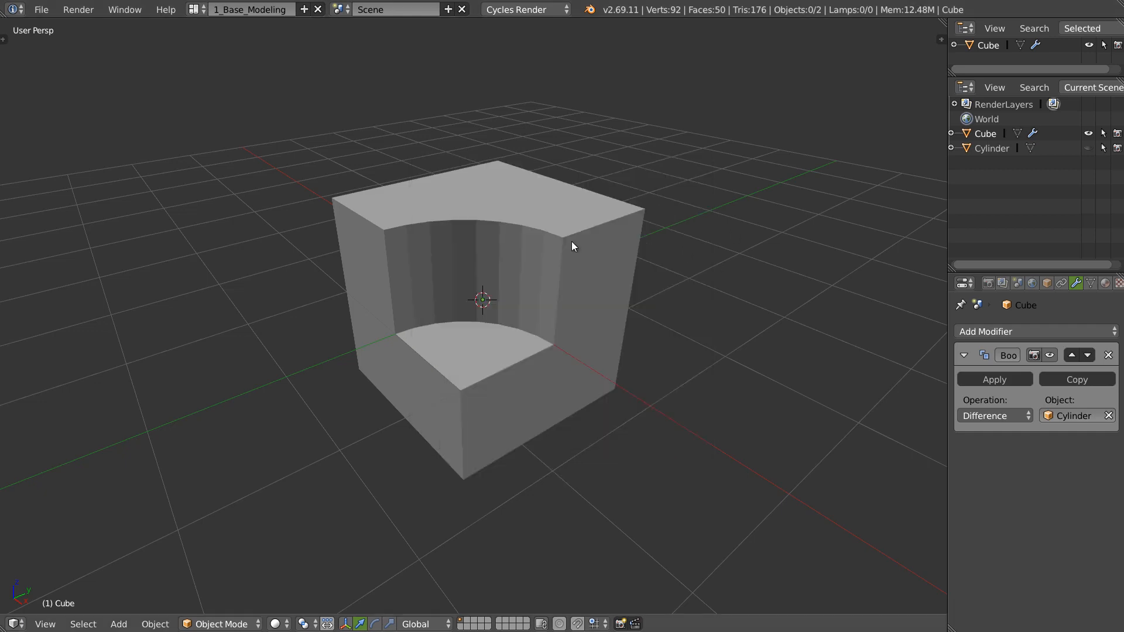
# Step: Turn on the wireframe overlay for the cube with the cylinder cutout in the 2.69.11 scene
pyautogui.rightClick(559, 268)
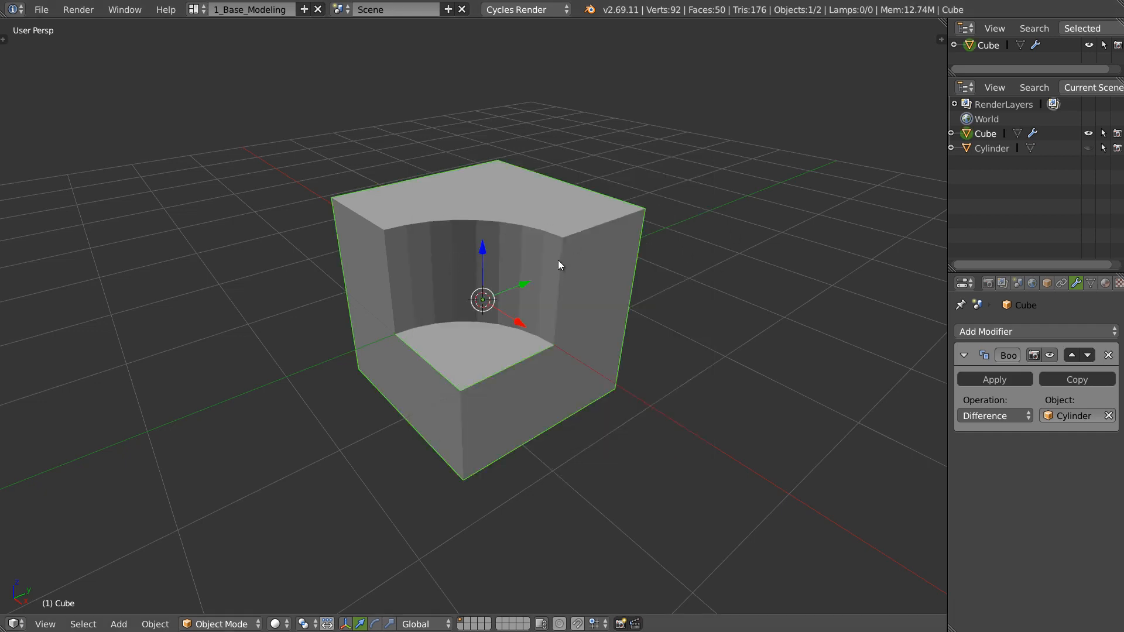
pyautogui.press('w')
pyautogui.click(434, 209)
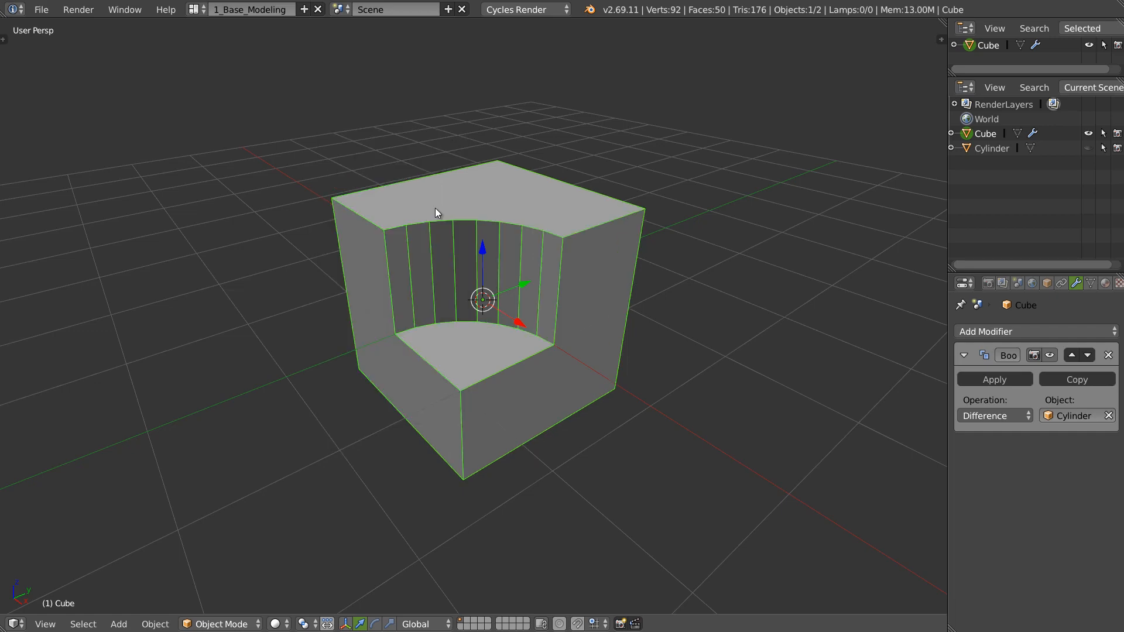
# Step: Add a new cube at the origin and narrow it along the X axis
pyautogui.moveTo(606, 289)
pyautogui.mouseDown(button='middle')
pyautogui.moveTo(511, 293)
pyautogui.moveTo(531, 274)
pyautogui.moveTo(607, 295)
pyautogui.mouseUp(button='middle')
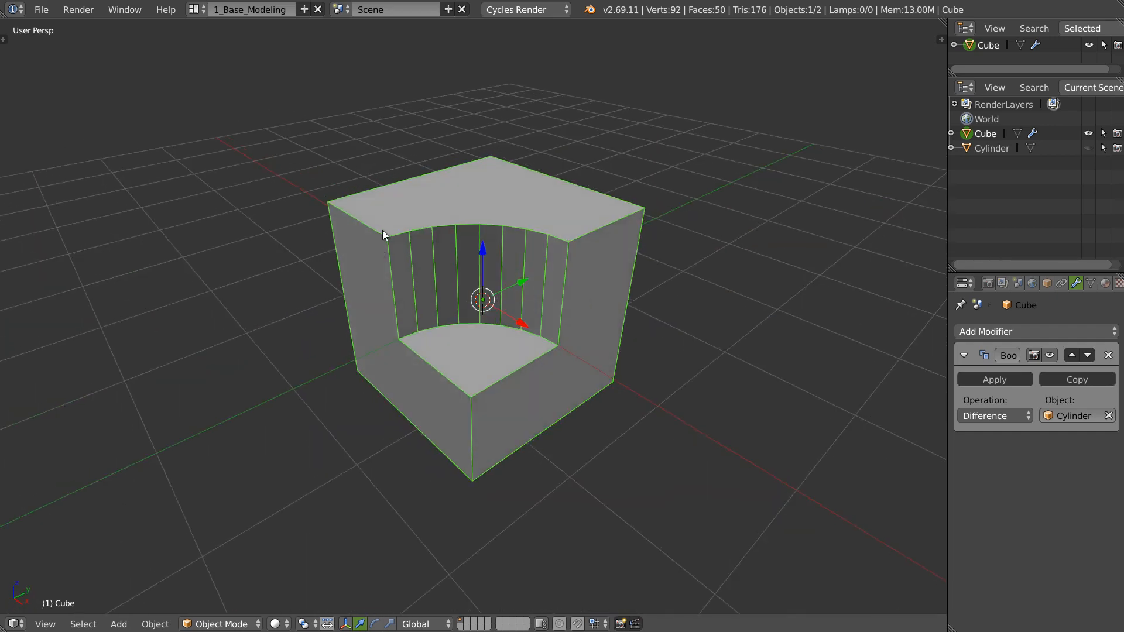
pyautogui.moveTo(450, 221); pyautogui.dragTo(468, 238, button='middle')
pyautogui.press('w')
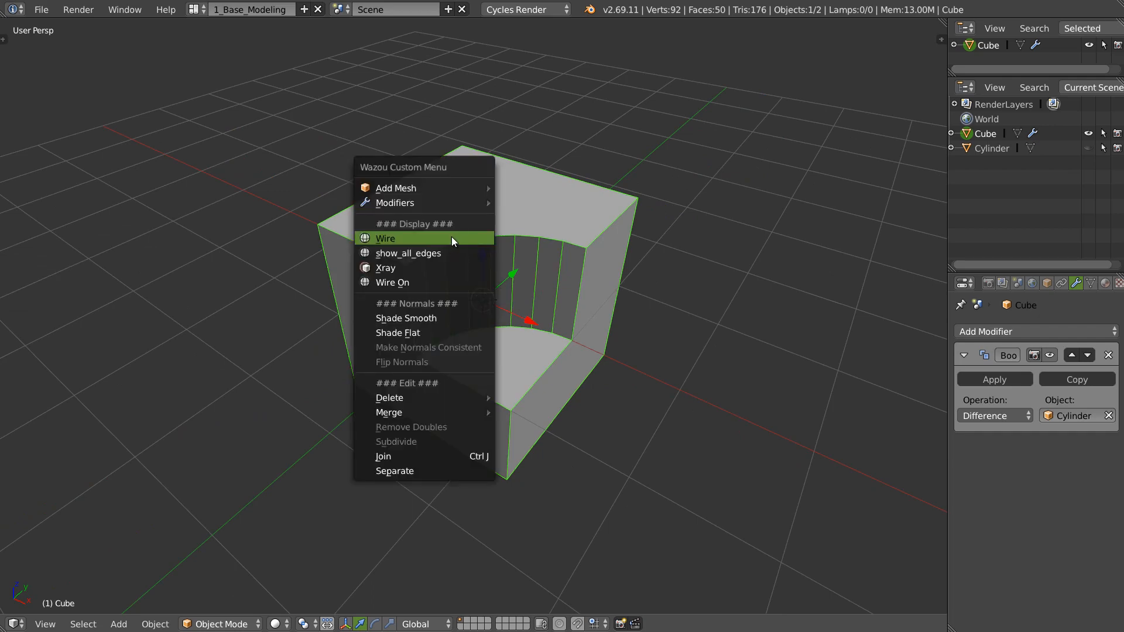
pyautogui.moveTo(450, 188)
pyautogui.click(545, 191)
pyautogui.moveTo(438, 243); pyautogui.dragTo(509, 243, button='middle')
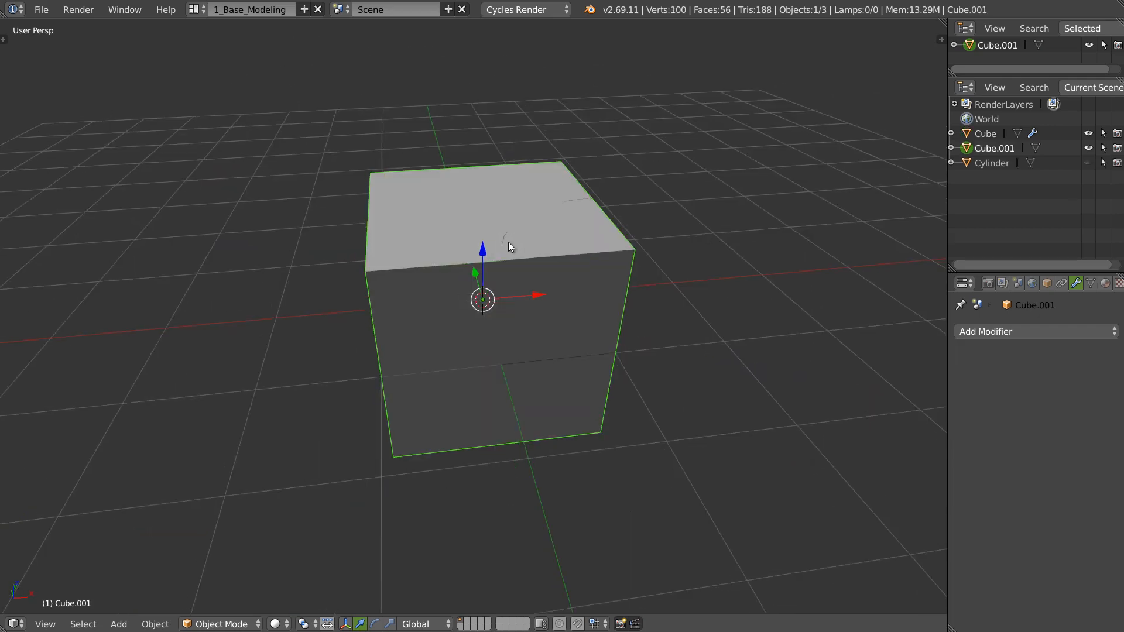
pyautogui.press('s')
pyautogui.press('x')
pyautogui.click(556, 271)
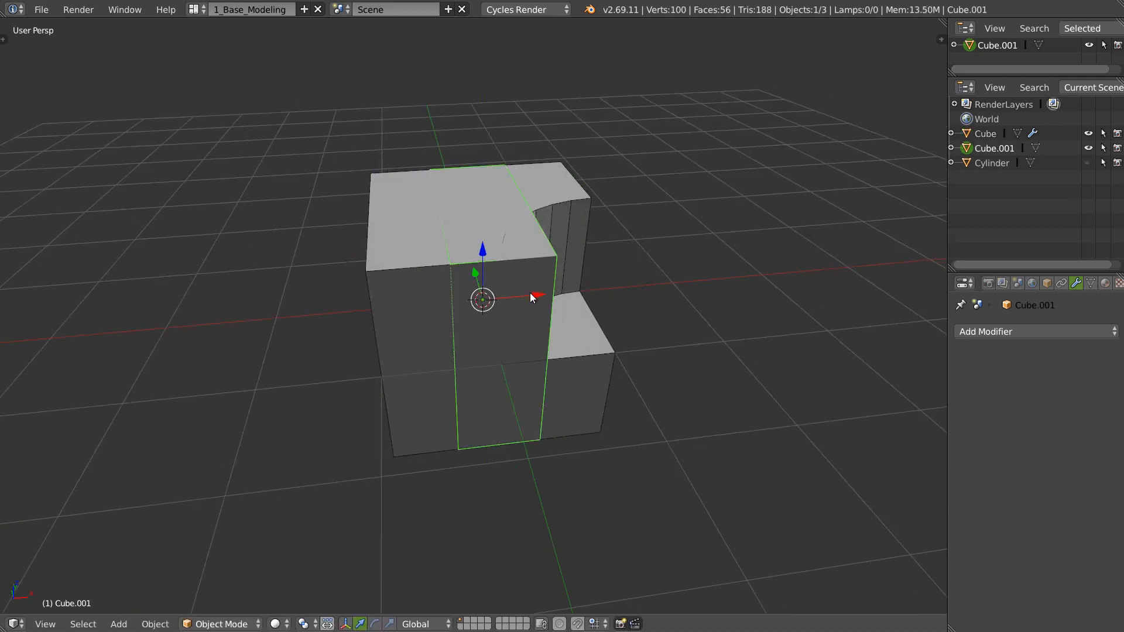
# Step: Move the narrowed cube to the original cube's upper edge opposite the curved cutout and scale it down
pyautogui.moveTo(529, 292); pyautogui.dragTo(425, 298)
pyautogui.moveTo(362, 263); pyautogui.dragTo(368, 183)
pyautogui.moveTo(368, 183); pyautogui.dragTo(589, 203, button='middle')
pyautogui.press('s')
pyautogui.click(505, 172)
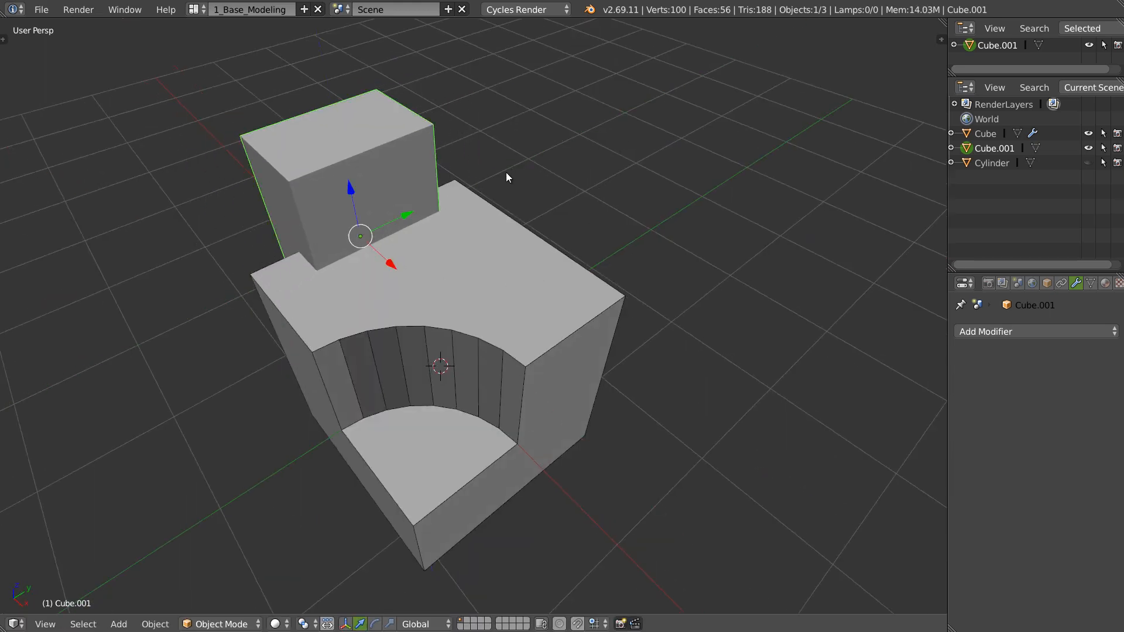
# Step: Give the original cube another Boolean modifier set to Difference, with Cube.001 as the cutting object
pyautogui.moveTo(506, 172); pyautogui.dragTo(522, 246, button='middle')
pyautogui.rightClick(522, 245)
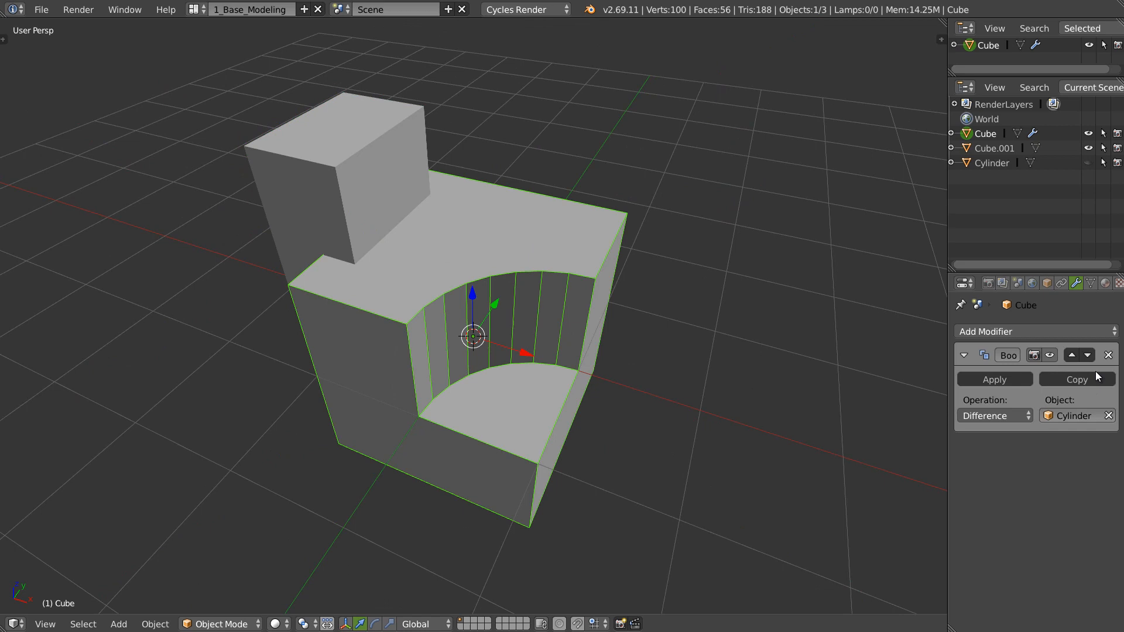
pyautogui.click(1030, 331)
pyautogui.click(750, 395)
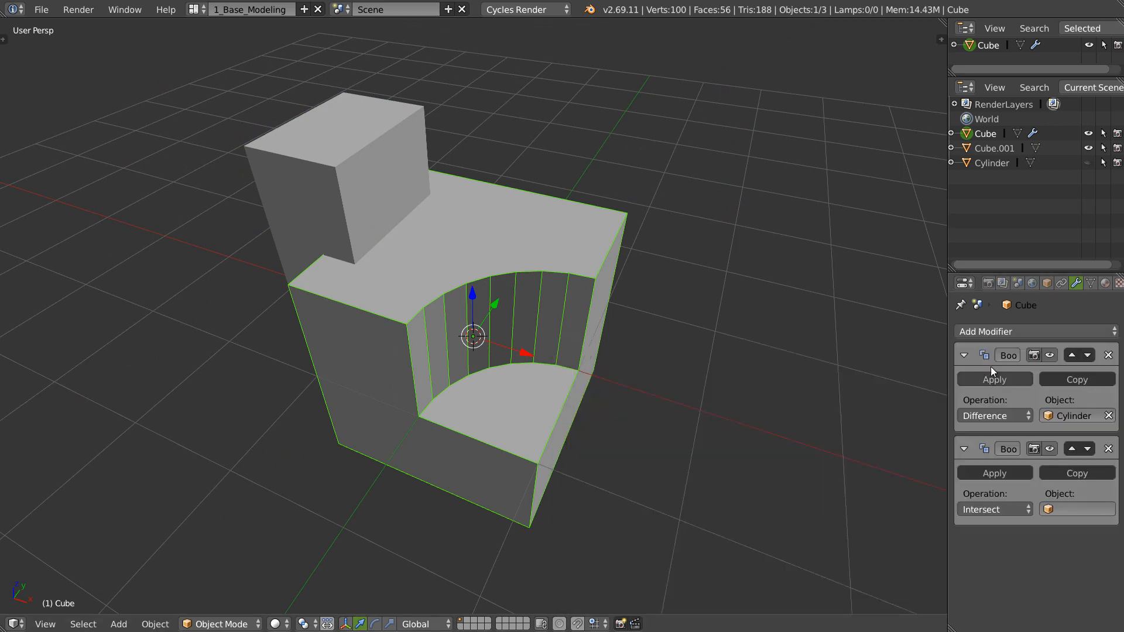
pyautogui.click(978, 510)
pyautogui.click(986, 458)
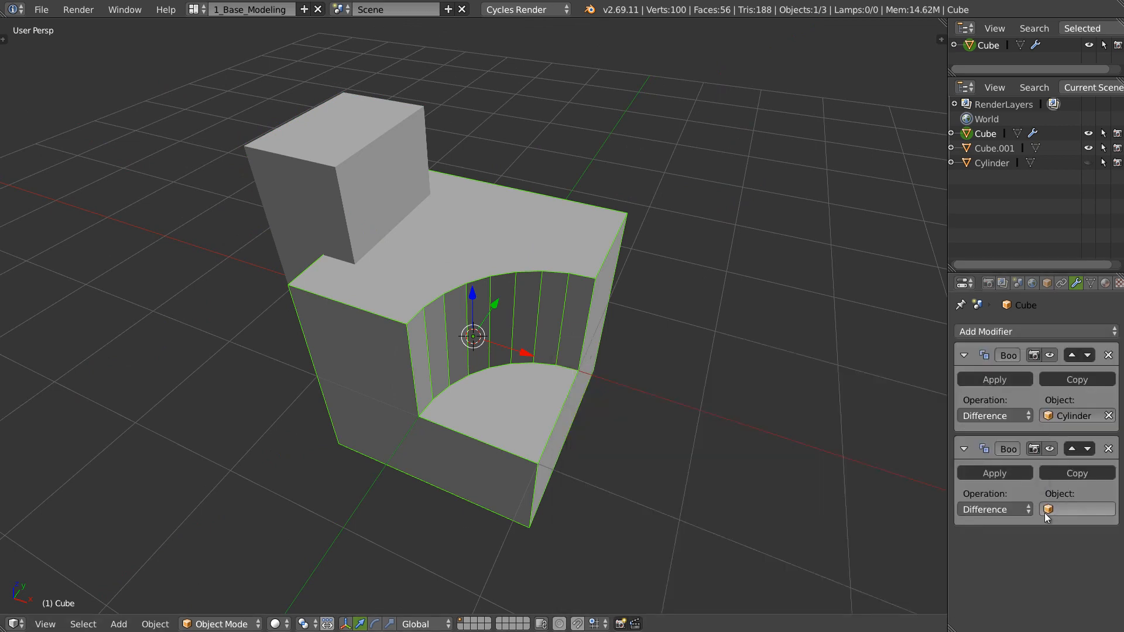
pyautogui.click(1046, 510)
pyautogui.click(1019, 360)
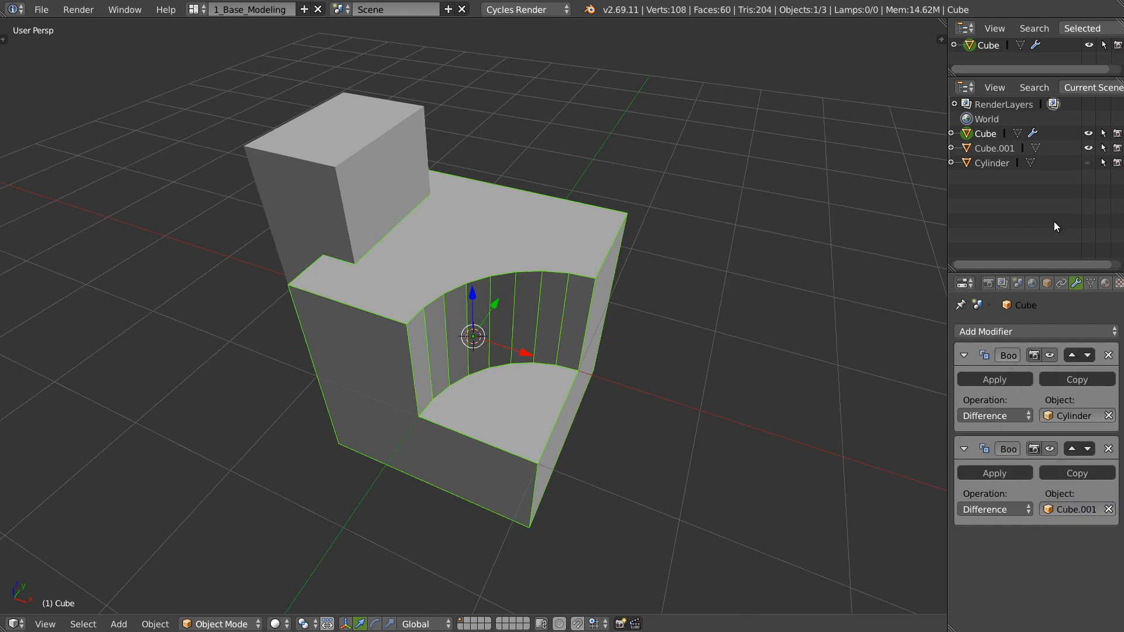
# Step: Hide Cube.001 and examine the notch and surrounding faces of the cube from several sides
pyautogui.click(1088, 148)
pyautogui.moveTo(579, 308); pyautogui.dragTo(833, 302, button='middle')
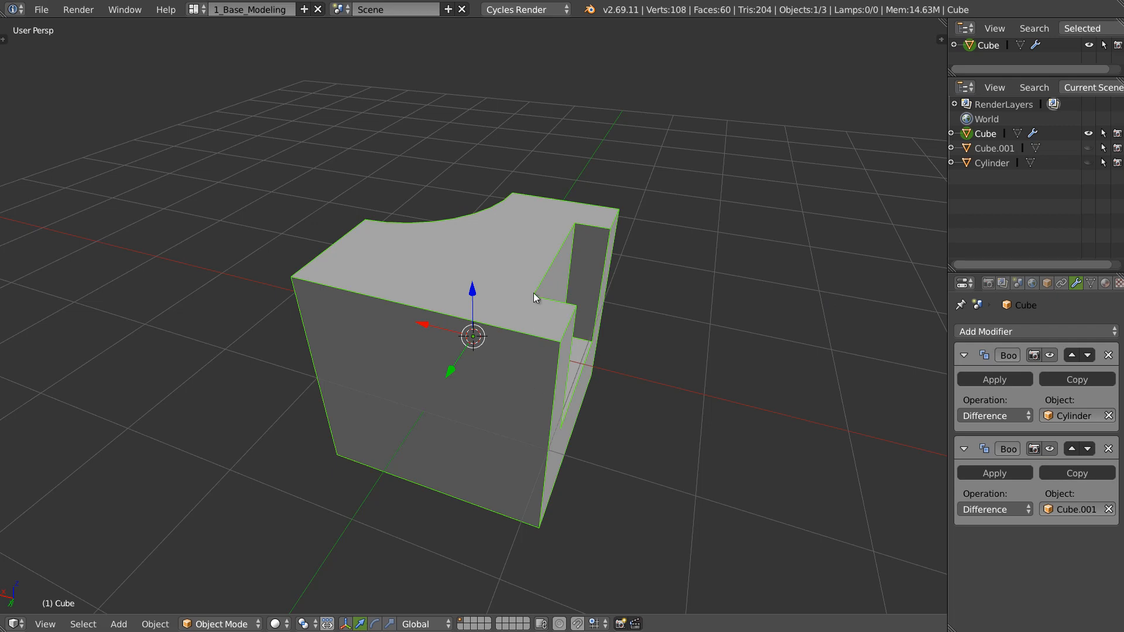
pyautogui.moveTo(603, 354); pyautogui.dragTo(419, 308, button='middle')
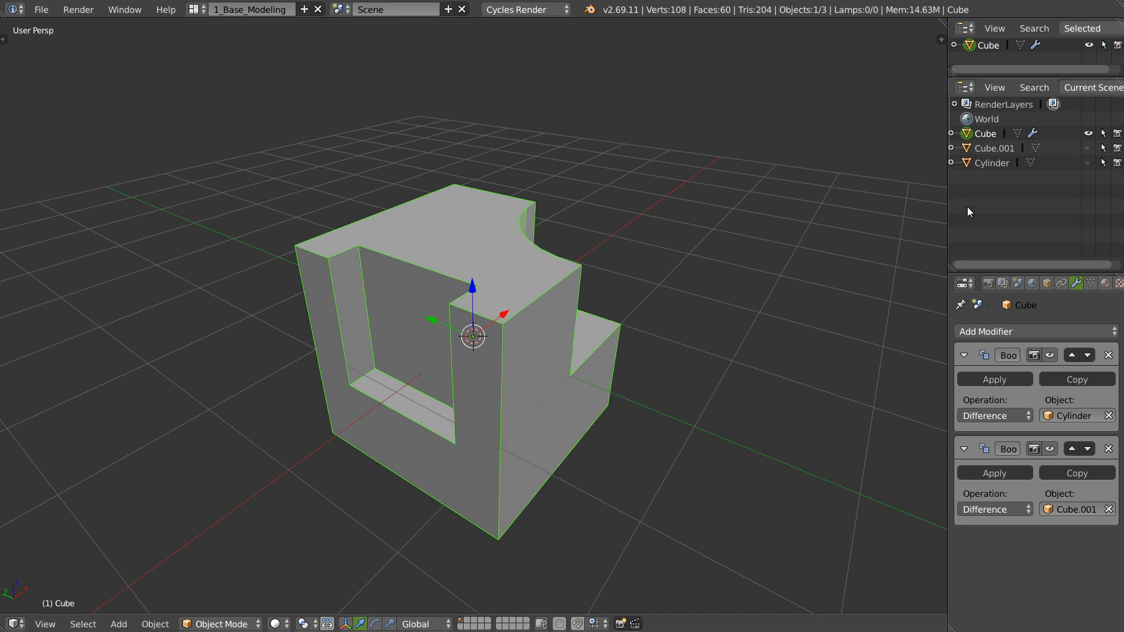
pyautogui.moveTo(642, 295); pyautogui.dragTo(563, 300, button='middle')
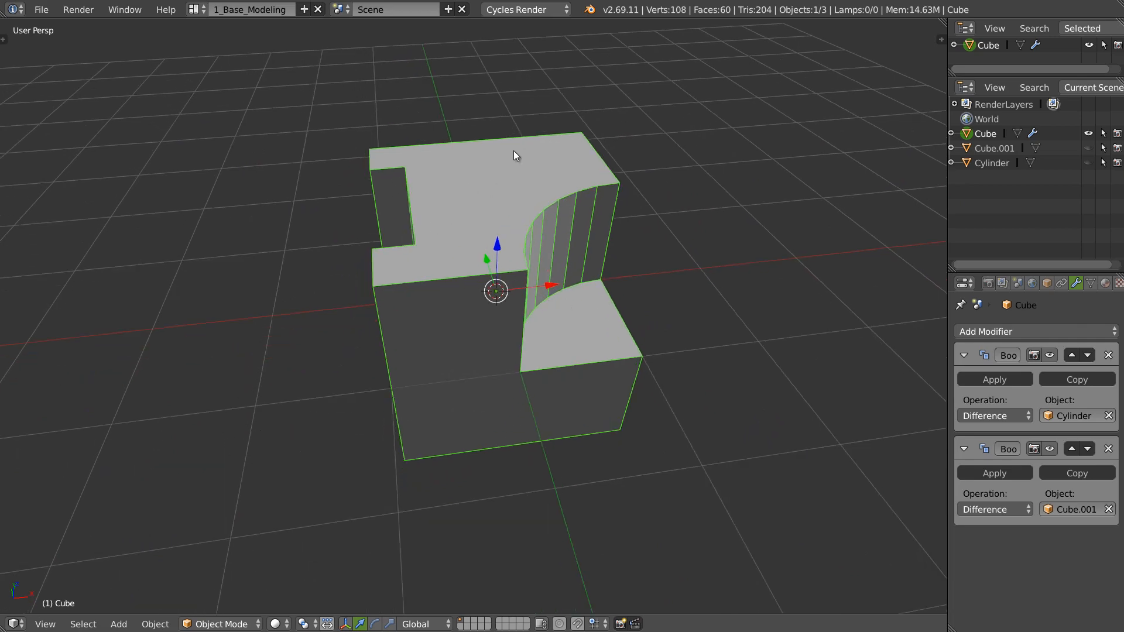
pyautogui.moveTo(427, 258); pyautogui.dragTo(485, 131, button='middle')
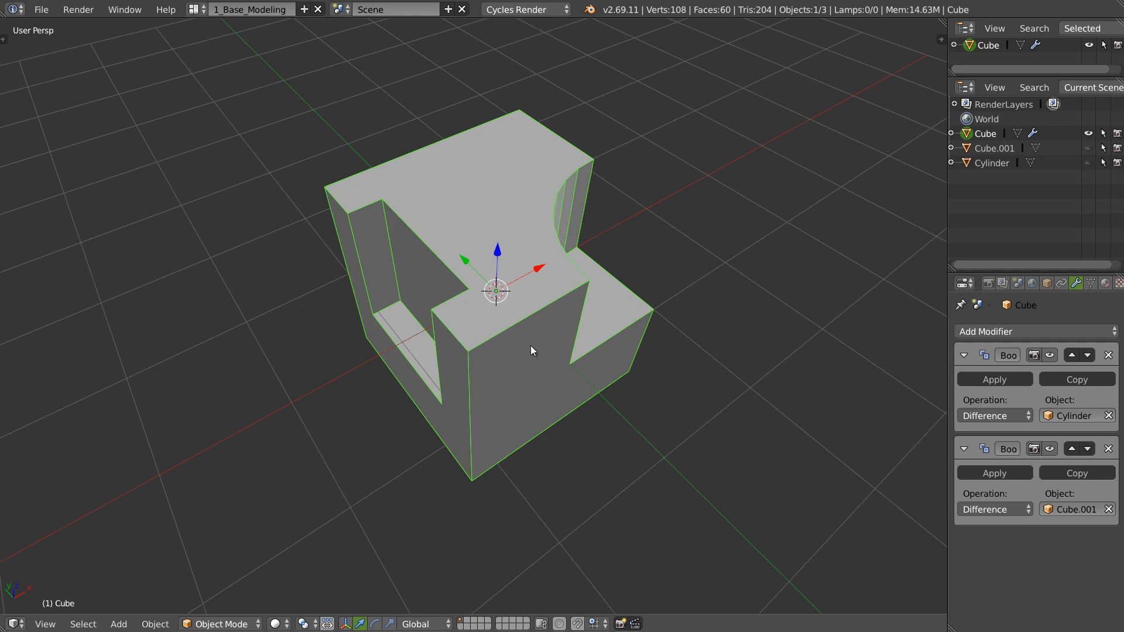
pyautogui.moveTo(530, 345); pyautogui.dragTo(550, 325, button='middle')
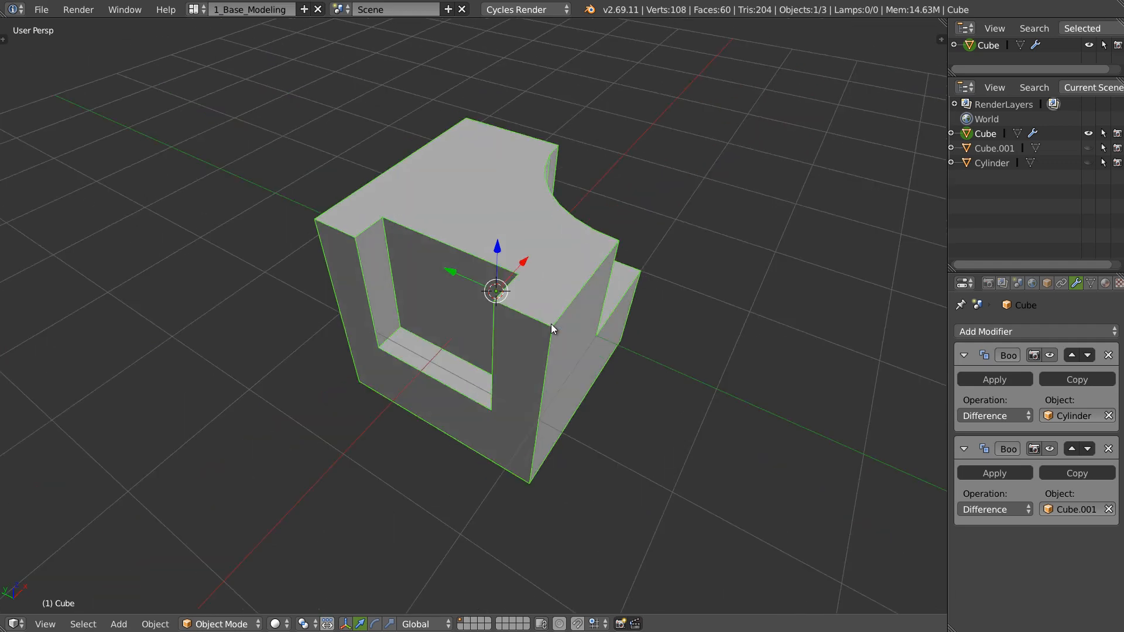
# Step: Show Cube.001 again, move it along X deeper into the original cube, and hide it to inspect the enlarged notch
pyautogui.click(1088, 148)
pyautogui.click(992, 148)
pyautogui.moveTo(622, 187); pyautogui.dragTo(442, 236, button='middle')
pyautogui.moveTo(485, 300); pyautogui.dragTo(537, 306)
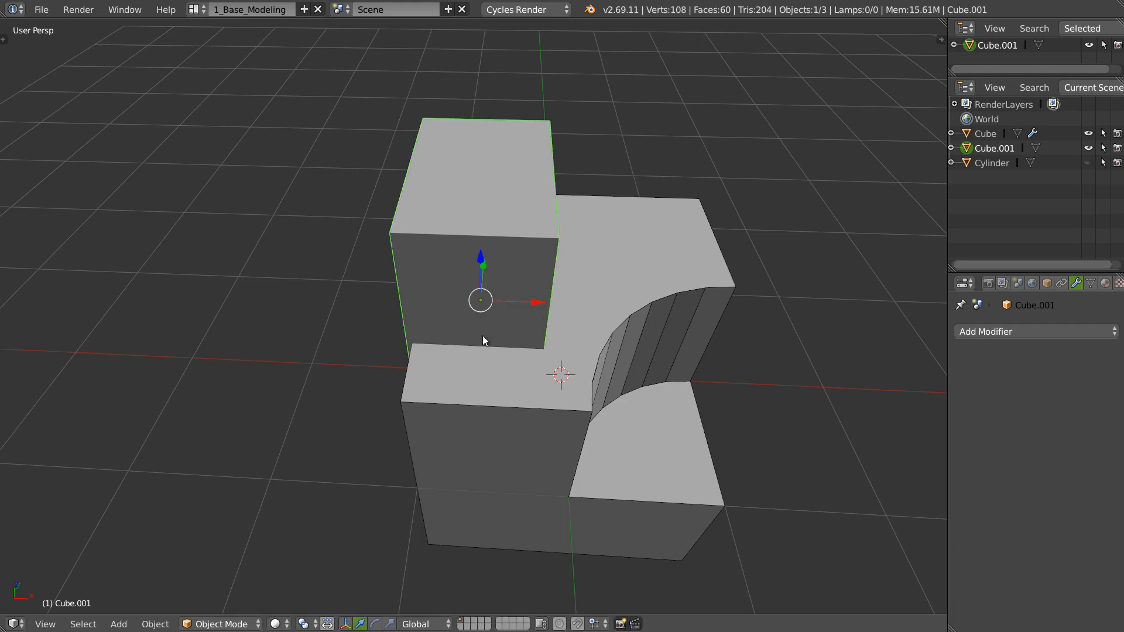
pyautogui.moveTo(537, 305); pyautogui.dragTo(565, 321, button='middle')
pyautogui.click(1088, 149)
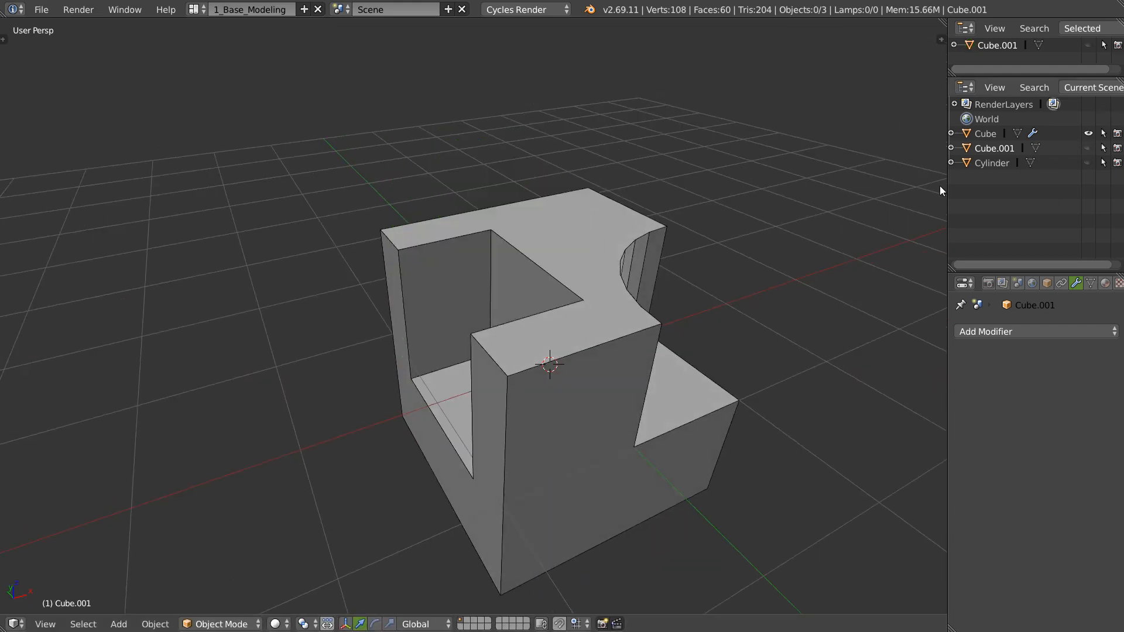
pyautogui.moveTo(483, 237); pyautogui.dragTo(533, 245, button='middle')
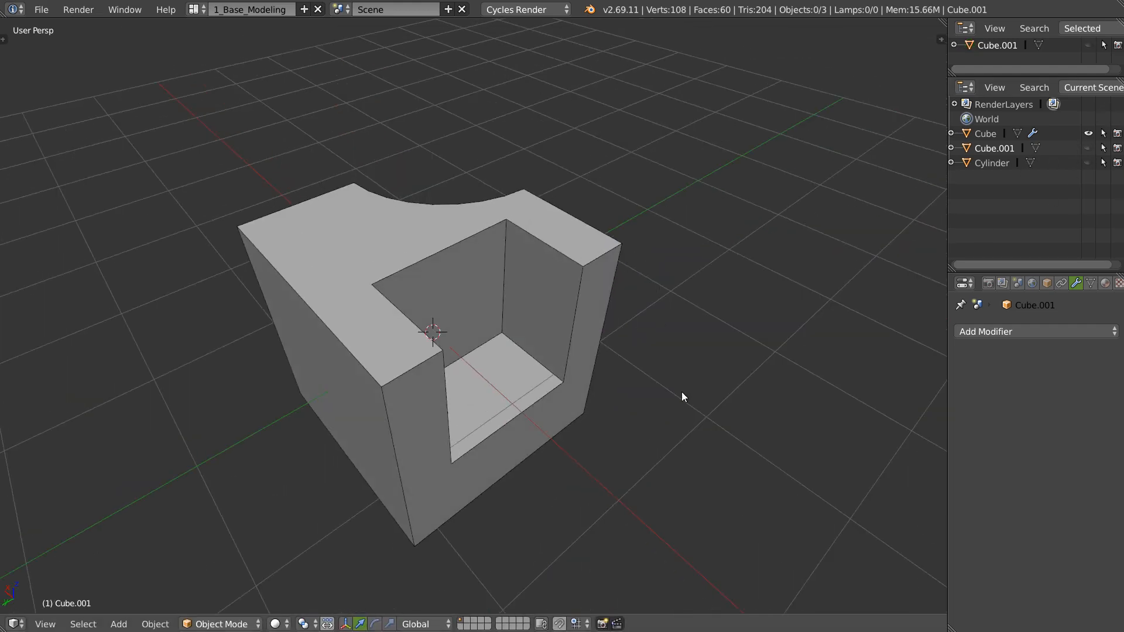
pyautogui.moveTo(558, 332); pyautogui.dragTo(699, 297, button='middle')
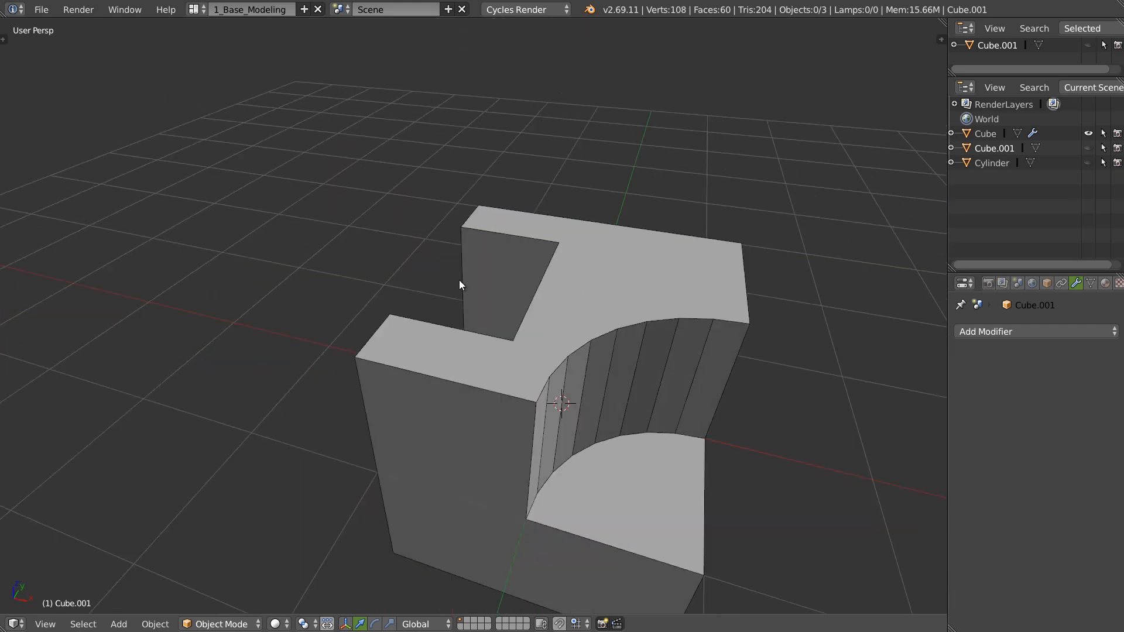
# Step: Show Cube.001 again and lower its top face along Z to just below the original cube's upper surface
pyautogui.moveTo(460, 285); pyautogui.dragTo(620, 245, button='middle')
pyautogui.click(1088, 149)
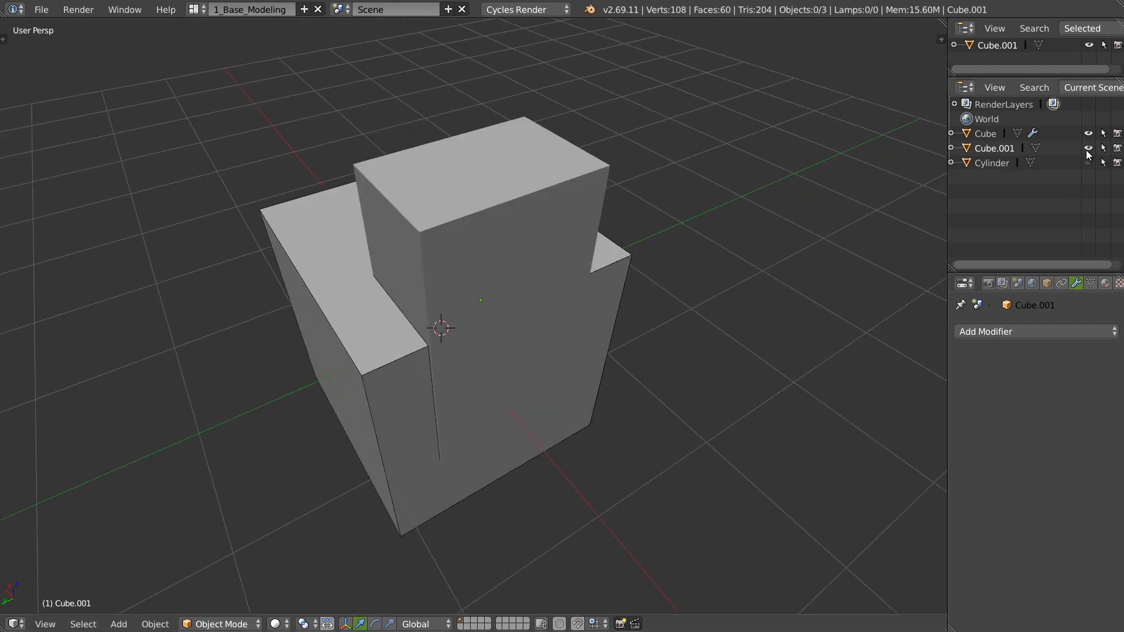
pyautogui.moveTo(570, 188); pyautogui.dragTo(528, 185, button='middle')
pyautogui.press('Tab')
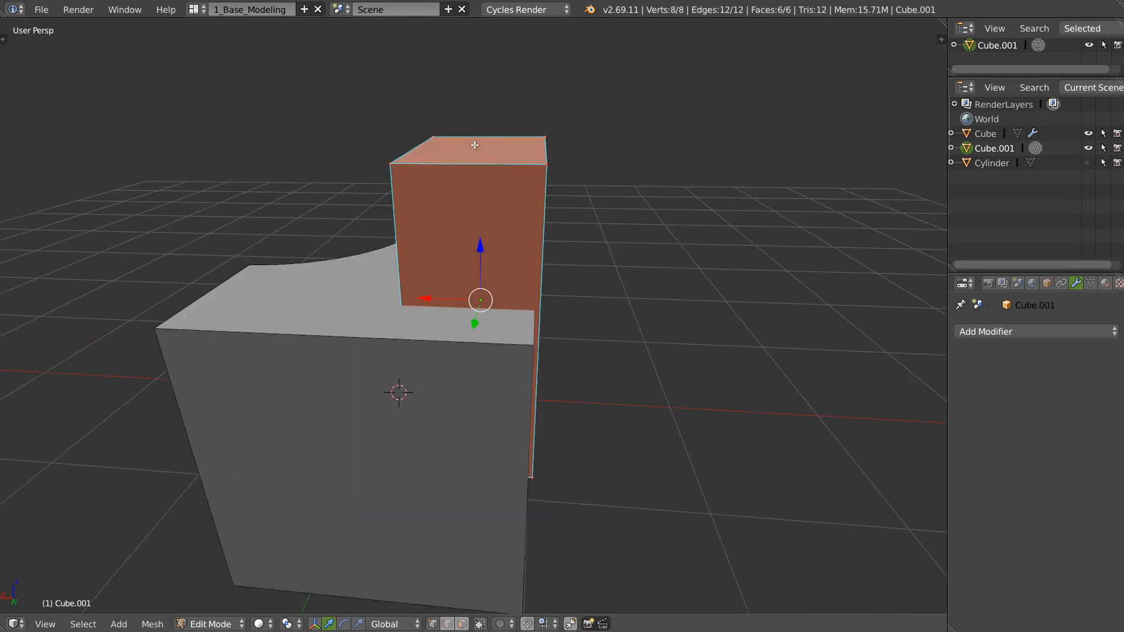
pyautogui.hotkey('ctrl', 'Tab')
pyautogui.click(452, 175)
pyautogui.rightClick(467, 154)
pyautogui.moveTo(475, 96); pyautogui.dragTo(475, 234)
pyautogui.moveTo(510, 253); pyautogui.dragTo(448, 241, button='middle')
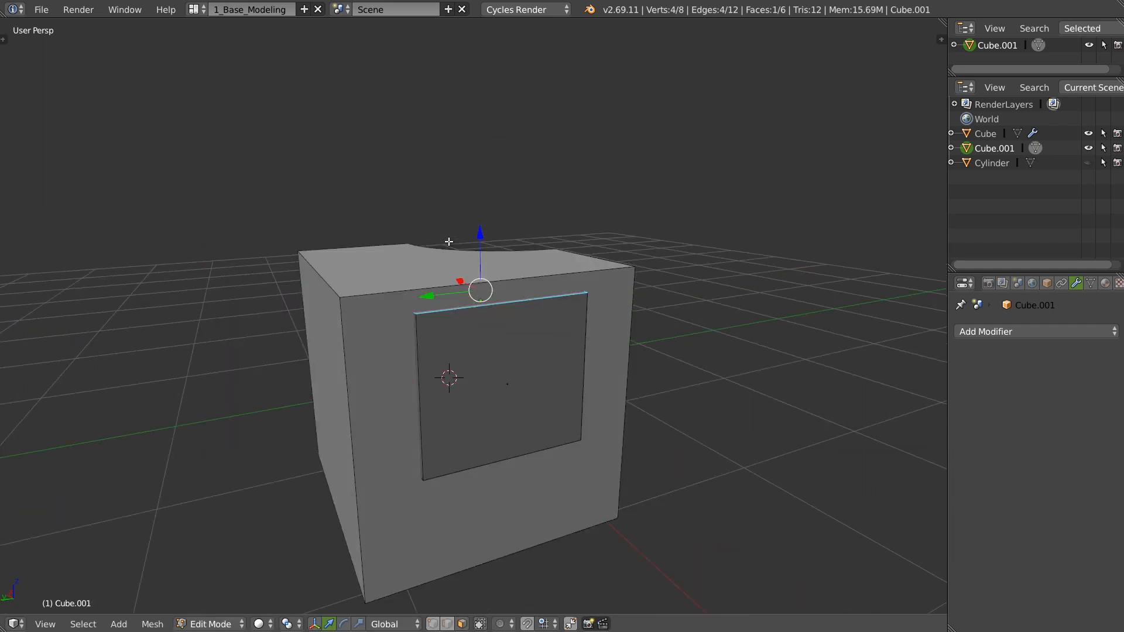
# Step: Extrude Cube.001's top face upward and scale the new face outward by about 1.3
pyautogui.press('e')
pyautogui.click(456, 209)
pyautogui.press('s')
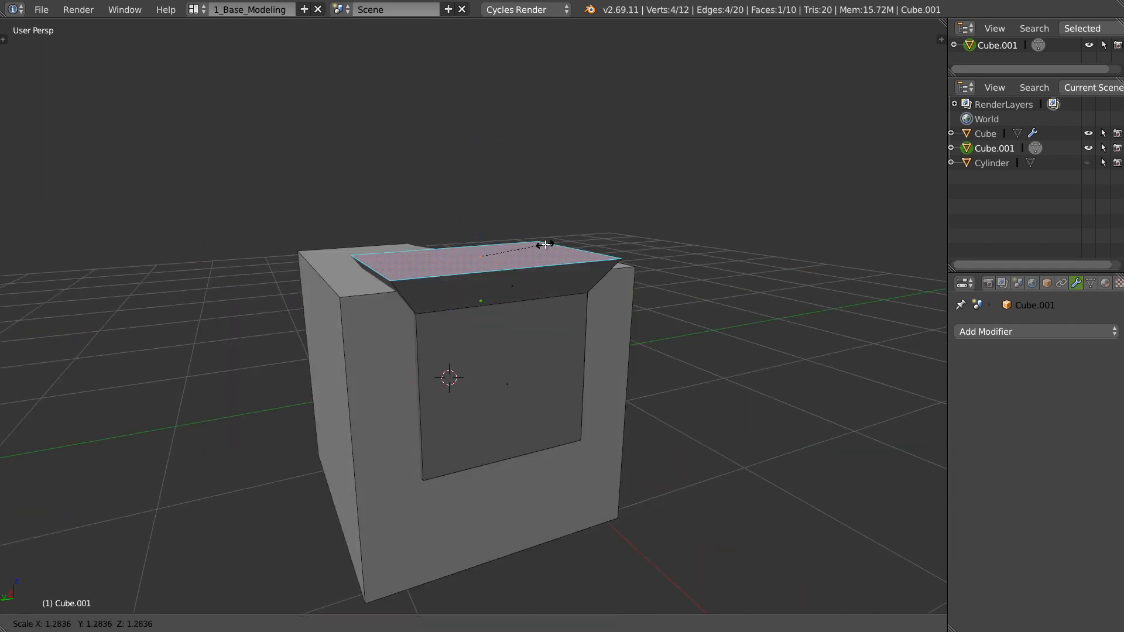
pyautogui.click(550, 244)
pyautogui.moveTo(550, 246); pyautogui.dragTo(436, 269, button='middle')
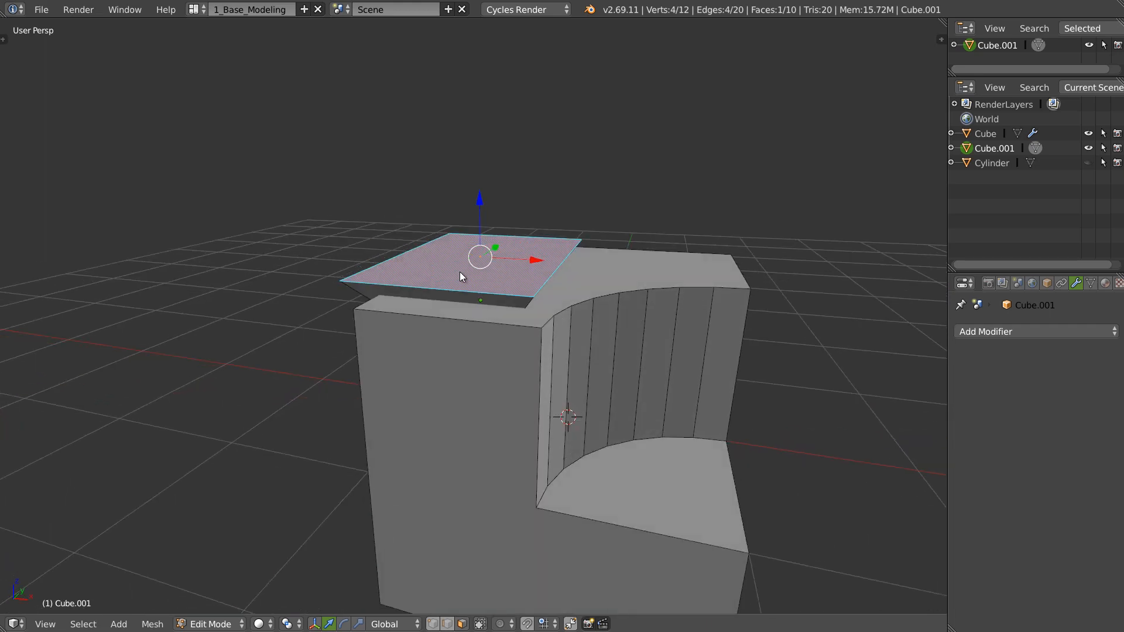
# Step: Leave mesh editing, hide Cube.001, and inspect the flared notch in the original cube
pyautogui.press('Tab')
pyautogui.click(1088, 149)
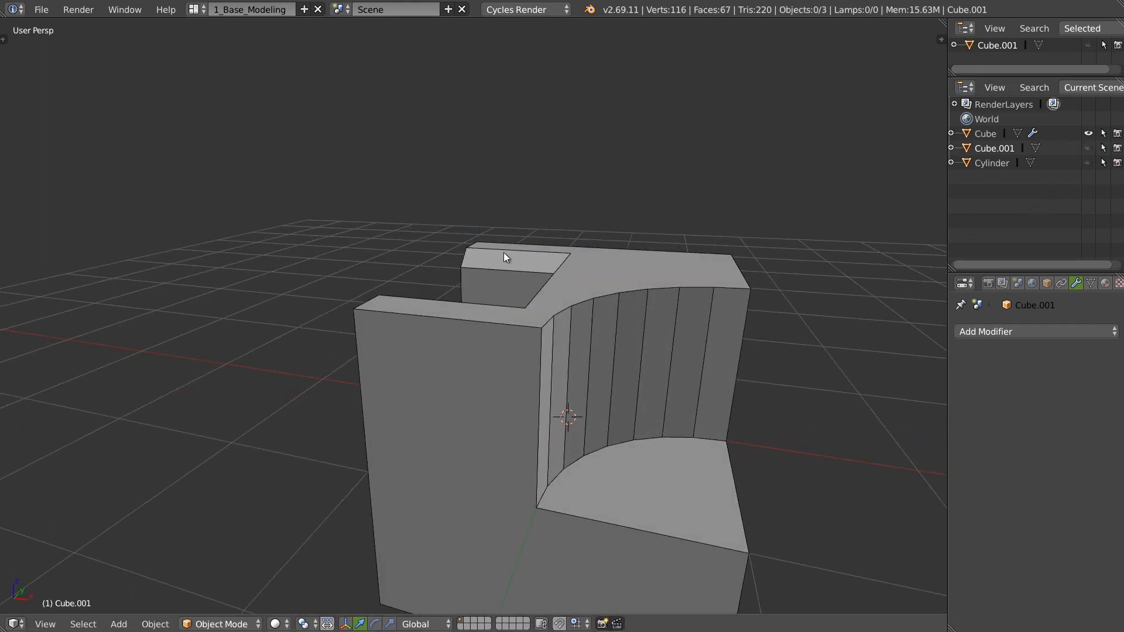
pyautogui.moveTo(503, 252); pyautogui.dragTo(616, 295, button='middle')
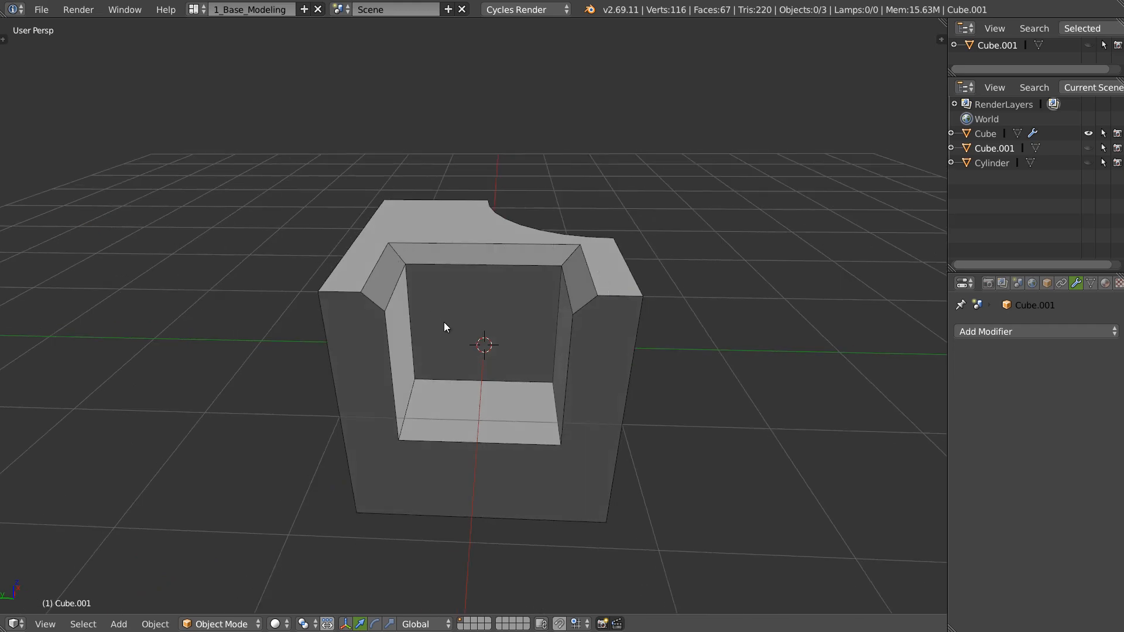
pyautogui.moveTo(444, 322); pyautogui.dragTo(489, 312, button='middle')
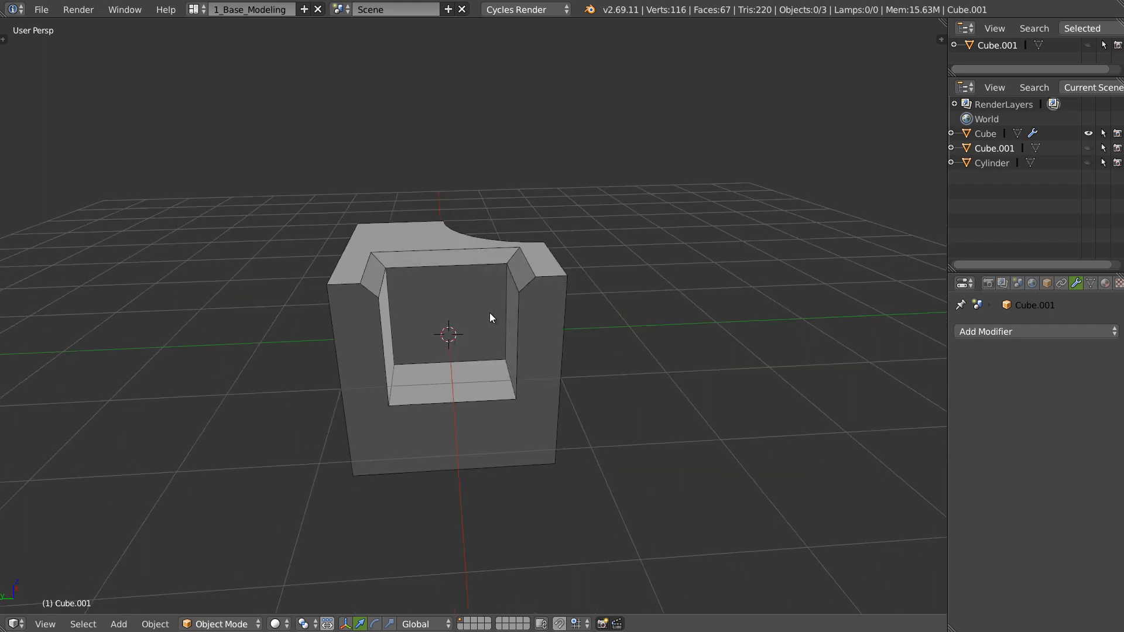
# Step: Add a new cube, scale it down, and position it inside the notch of the original cube
pyautogui.press('w')
pyautogui.moveTo(441, 306)
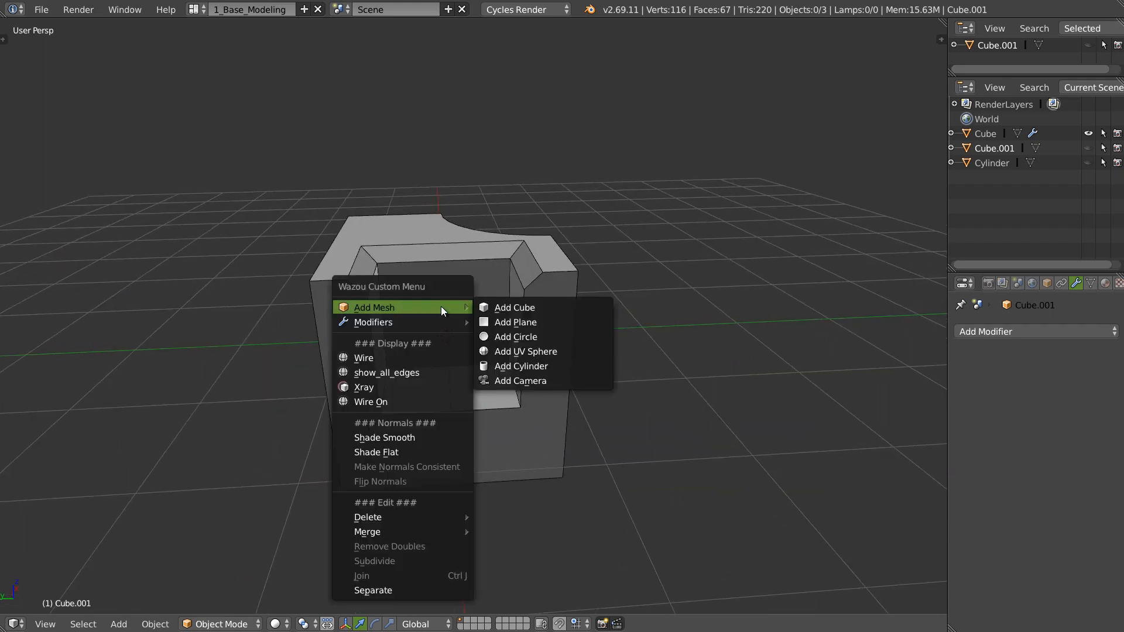
pyautogui.click(513, 310)
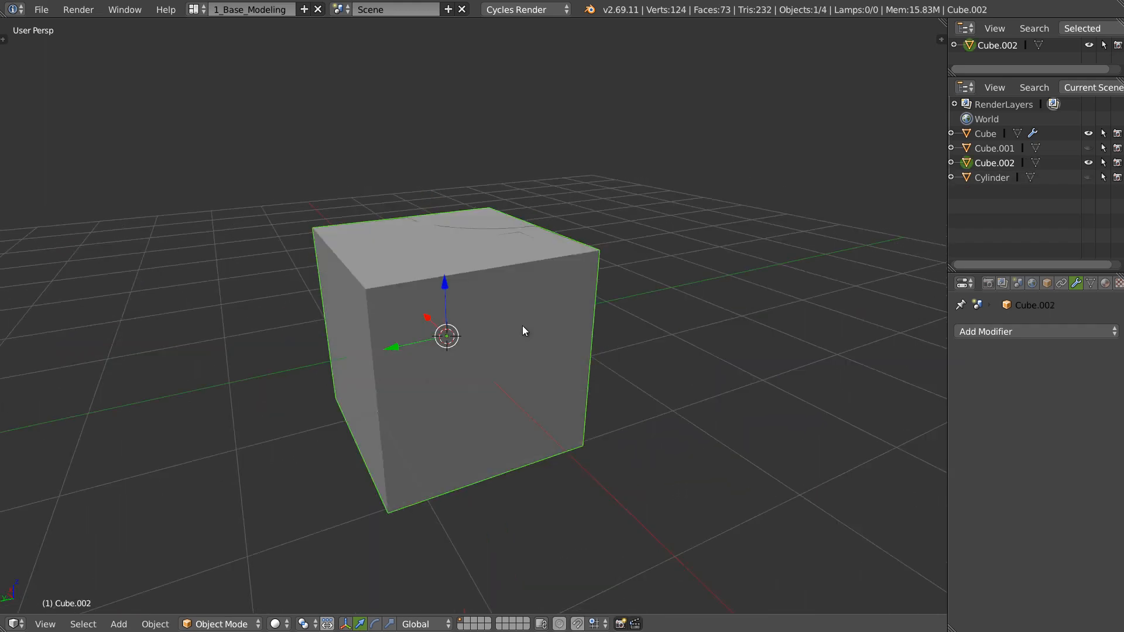
pyautogui.press('s')
pyautogui.click(509, 331)
pyautogui.moveTo(436, 329); pyautogui.dragTo(458, 339)
pyautogui.moveTo(549, 350)
pyautogui.mouseDown(button='middle')
pyautogui.moveTo(508, 346)
pyautogui.moveTo(546, 348)
pyautogui.mouseUp(button='middle')
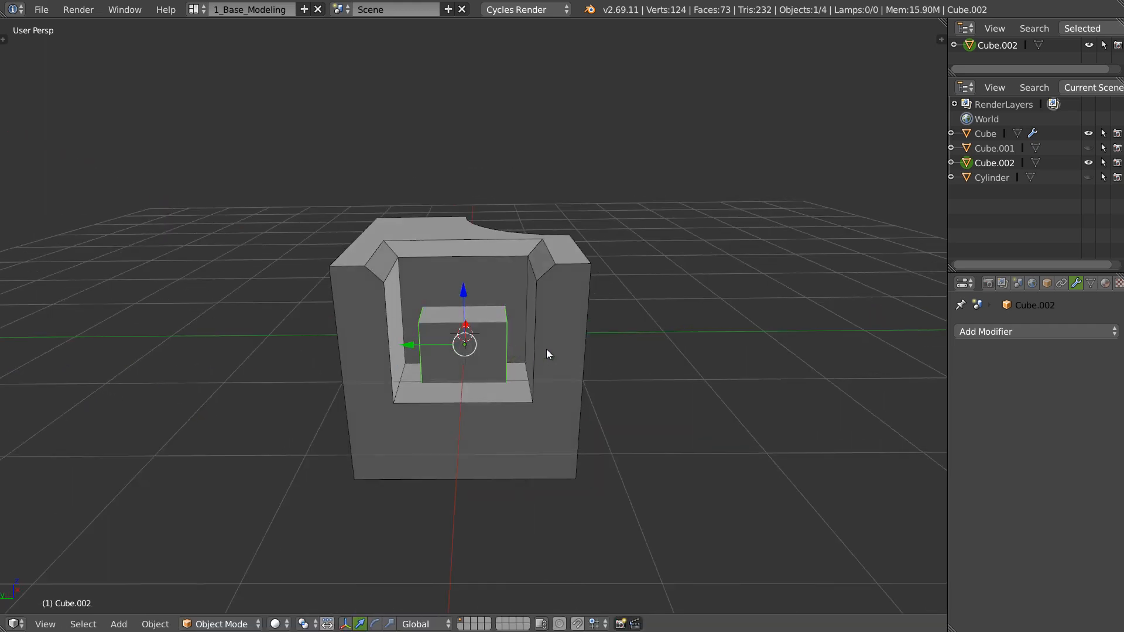
# Step: Give the original cube a third Boolean modifier set to Union, with Cube.002 as its object
pyautogui.rightClick(546, 349)
pyautogui.click(975, 335)
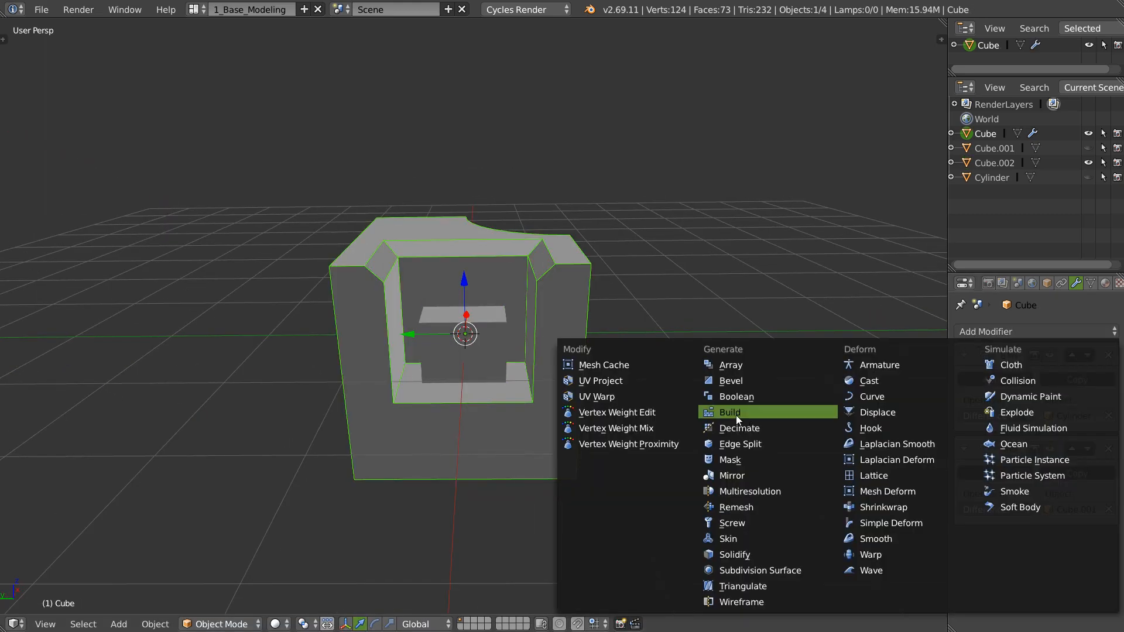
pyautogui.click(745, 396)
pyautogui.click(986, 601)
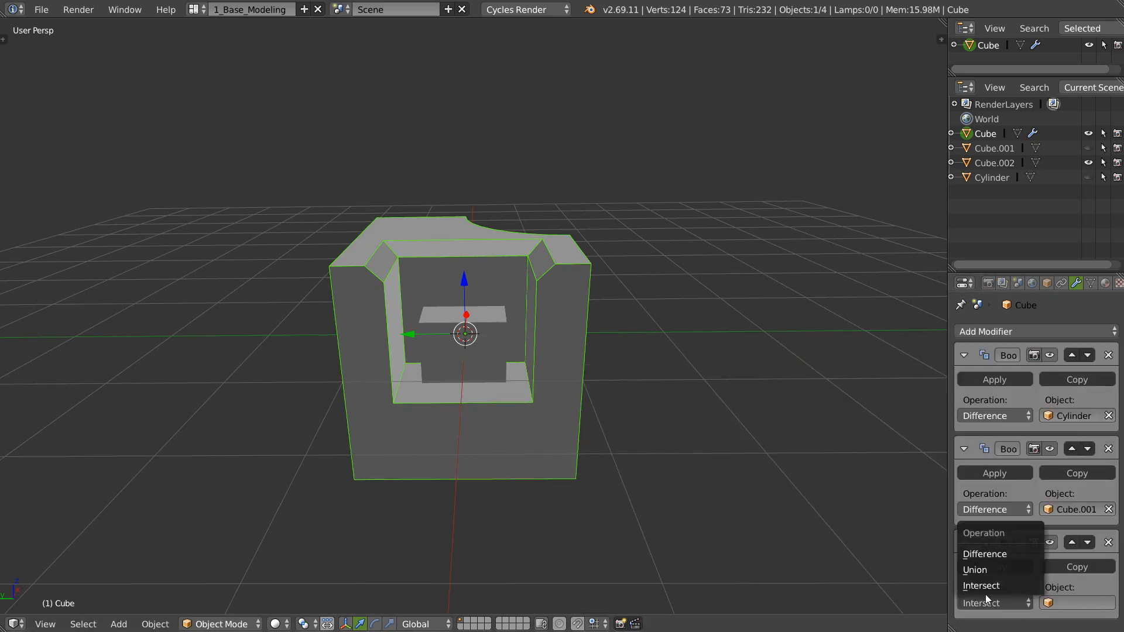
pyautogui.click(992, 568)
pyautogui.click(1048, 602)
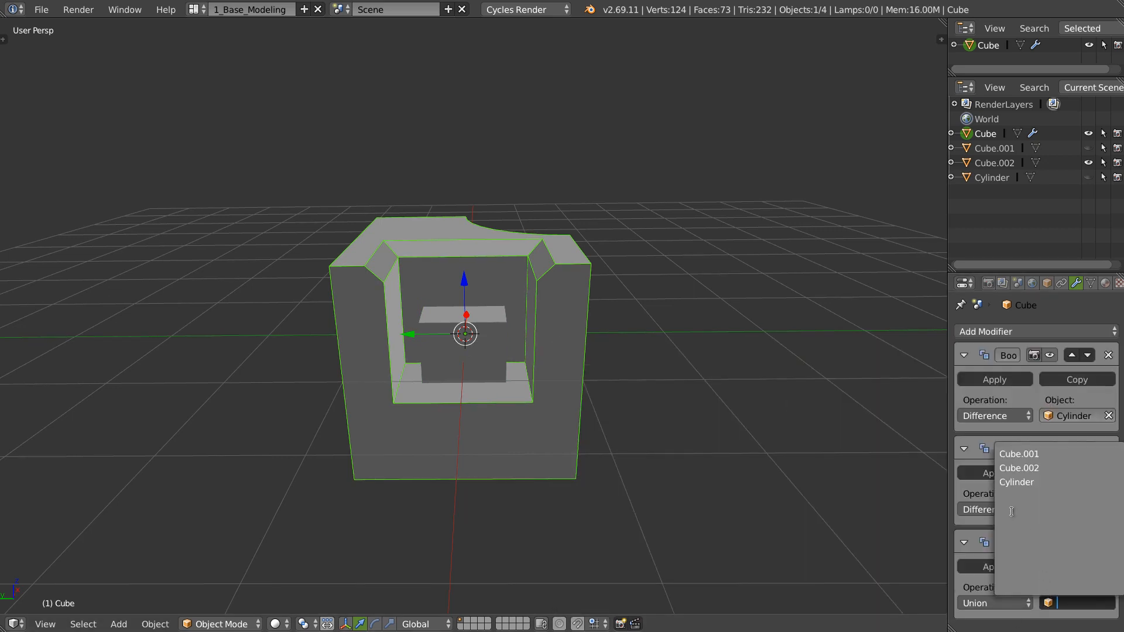
pyautogui.click(1021, 469)
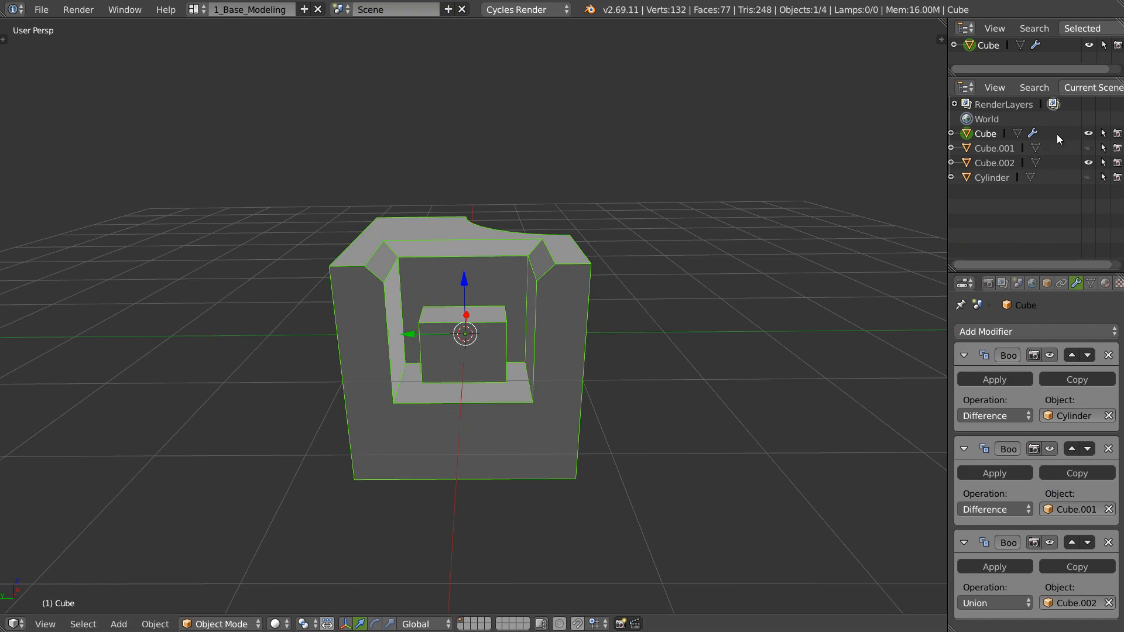
# Step: Hide Cube.002 and examine the merged block in both wireframe and solid display
pyautogui.click(1088, 163)
pyautogui.moveTo(740, 304)
pyautogui.mouseDown(button='middle')
pyautogui.moveTo(486, 384)
pyautogui.moveTo(634, 358)
pyautogui.moveTo(511, 387)
pyautogui.moveTo(420, 350)
pyautogui.moveTo(476, 369)
pyautogui.moveTo(378, 293)
pyautogui.moveTo(402, 261)
pyautogui.mouseUp(button='middle')
pyautogui.press('z')
pyautogui.moveTo(363, 282)
pyautogui.mouseDown(button='middle')
pyautogui.moveTo(360, 313)
pyautogui.moveTo(453, 371)
pyautogui.moveTo(572, 387)
pyautogui.moveTo(522, 320)
pyautogui.moveTo(518, 330)
pyautogui.mouseUp(button='middle')
pyautogui.press('z')
pyautogui.scroll(-2, 518, 332)
pyautogui.scroll(3, 517, 333)
# Step: Add another cube and flatten it along Z into a thin slab
pyautogui.press('space')
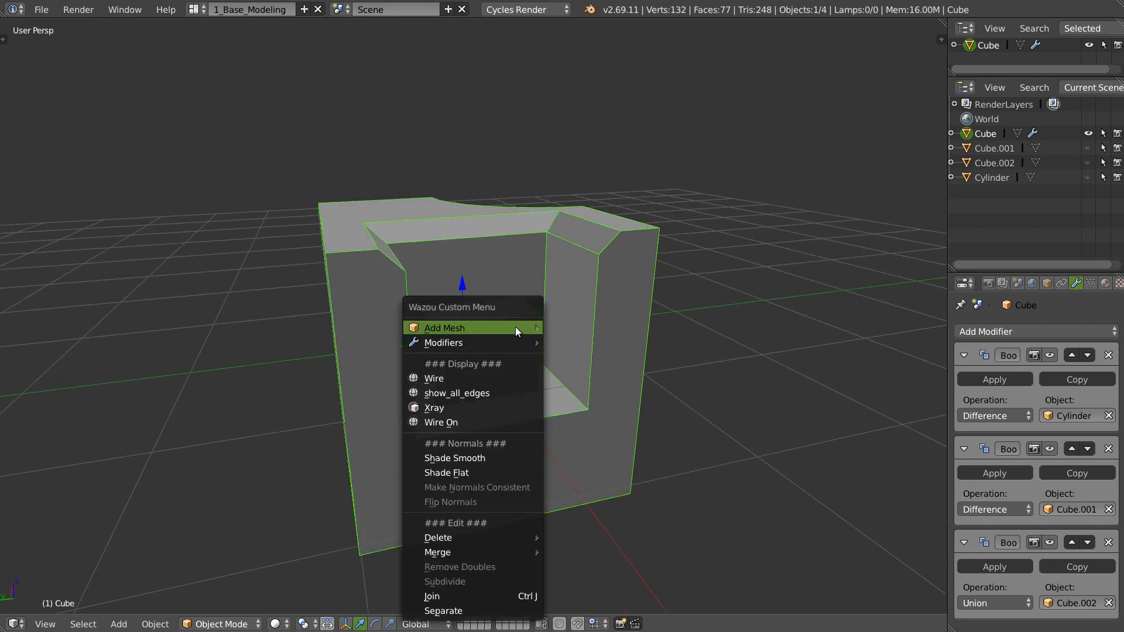
pyautogui.moveTo(515, 327)
pyautogui.click(585, 327)
pyautogui.moveTo(437, 348); pyautogui.dragTo(507, 358, button='middle')
pyautogui.press('s')
pyautogui.press('z')
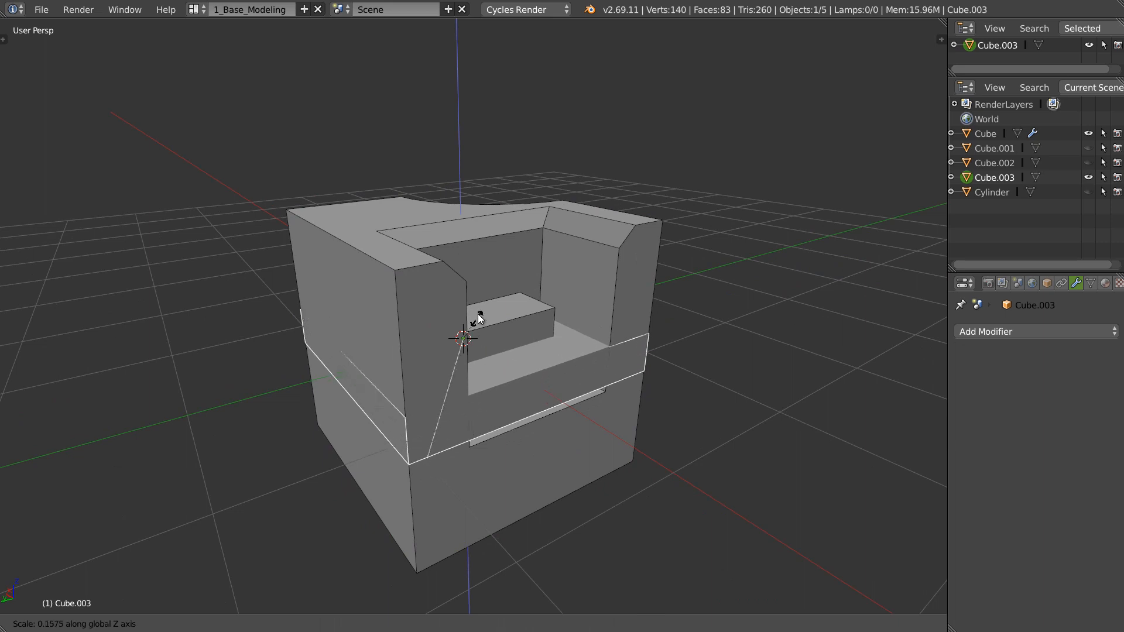
pyautogui.click(474, 335)
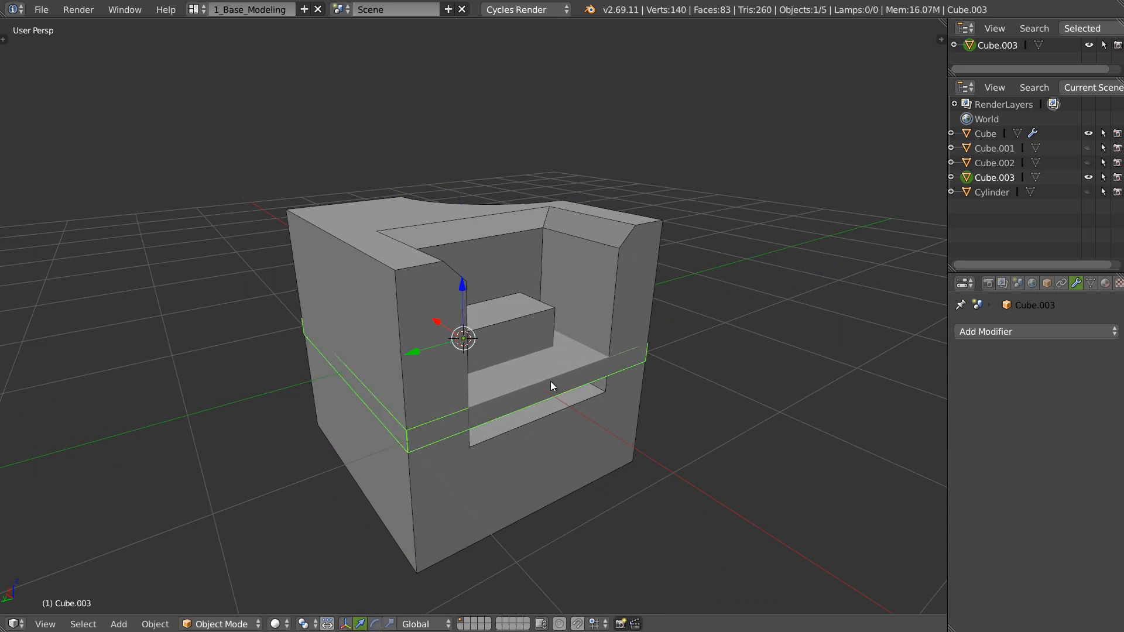
# Step: Scale the slab down, move it along X toward the notch opening, and stretch it about 1.19 along Y
pyautogui.press('s')
pyautogui.click(598, 374)
pyautogui.moveTo(410, 329); pyautogui.dragTo(440, 333, button='middle')
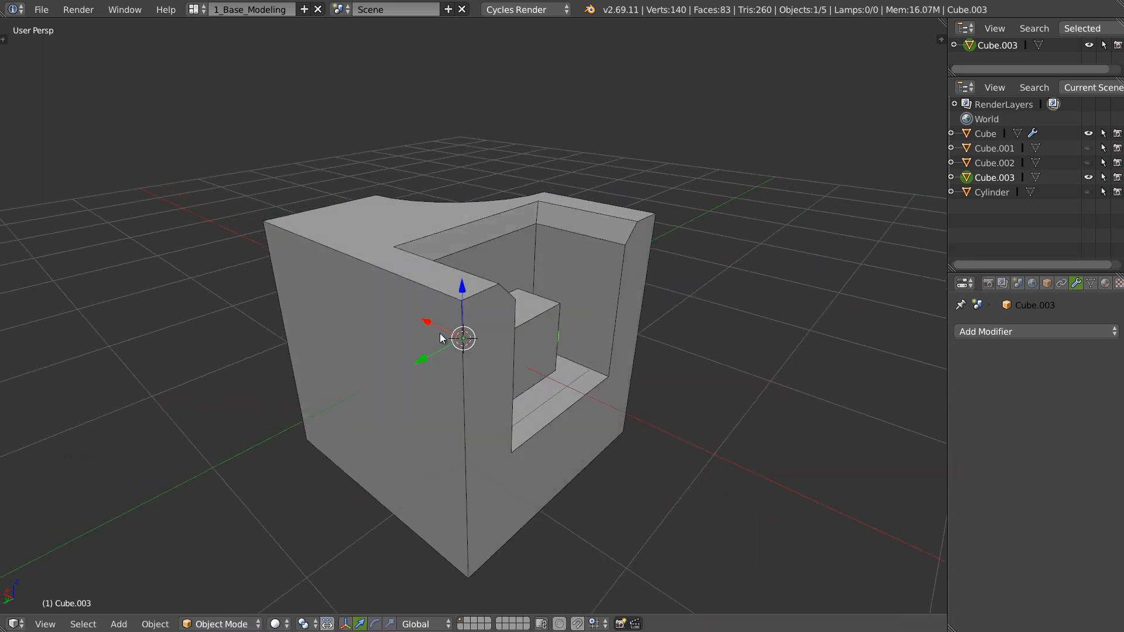
pyautogui.moveTo(443, 331); pyautogui.dragTo(473, 351)
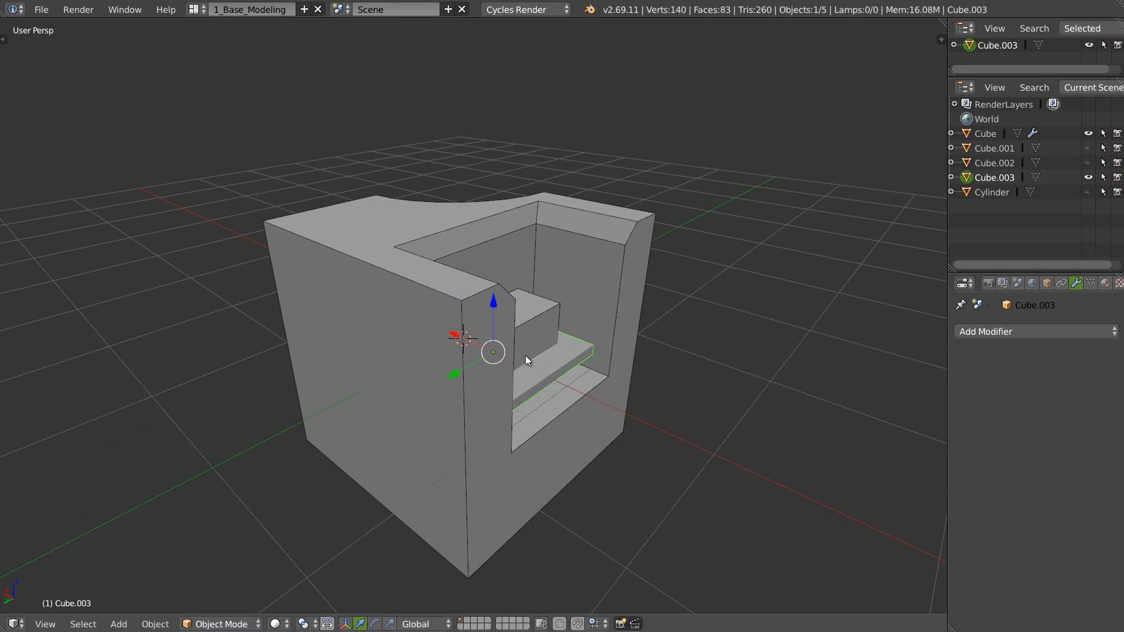
pyautogui.moveTo(524, 356); pyautogui.dragTo(488, 340, button='middle')
pyautogui.press('s')
pyautogui.press('y')
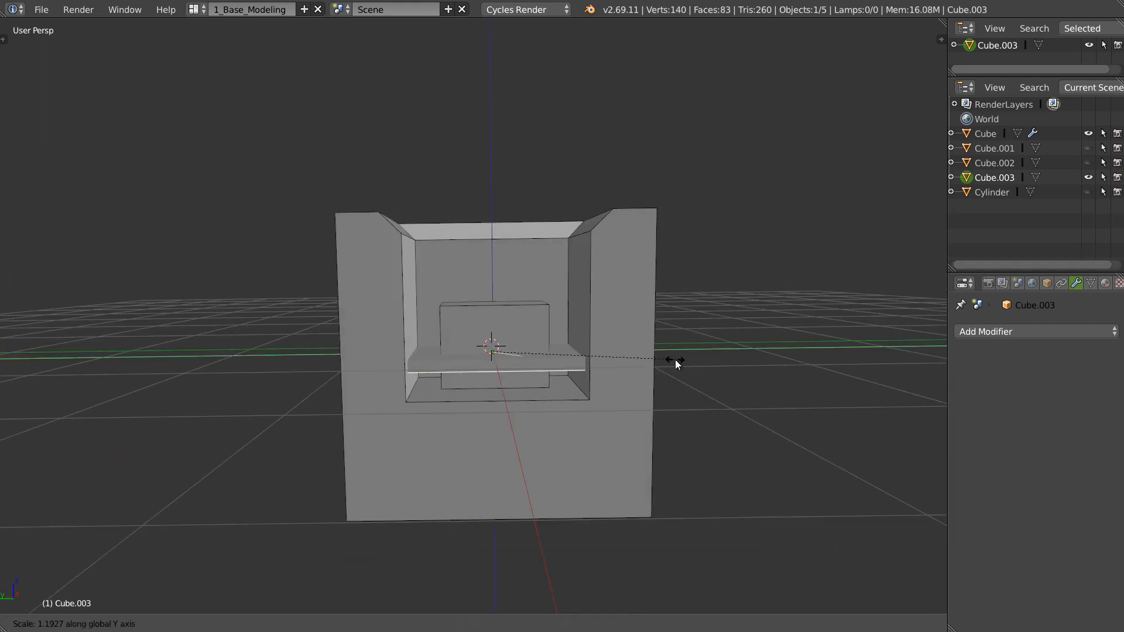
pyautogui.click(676, 360)
# Step: Duplicate the slab and raise the copy about 0.21 along Z
pyautogui.hotkey('shift', 'd')
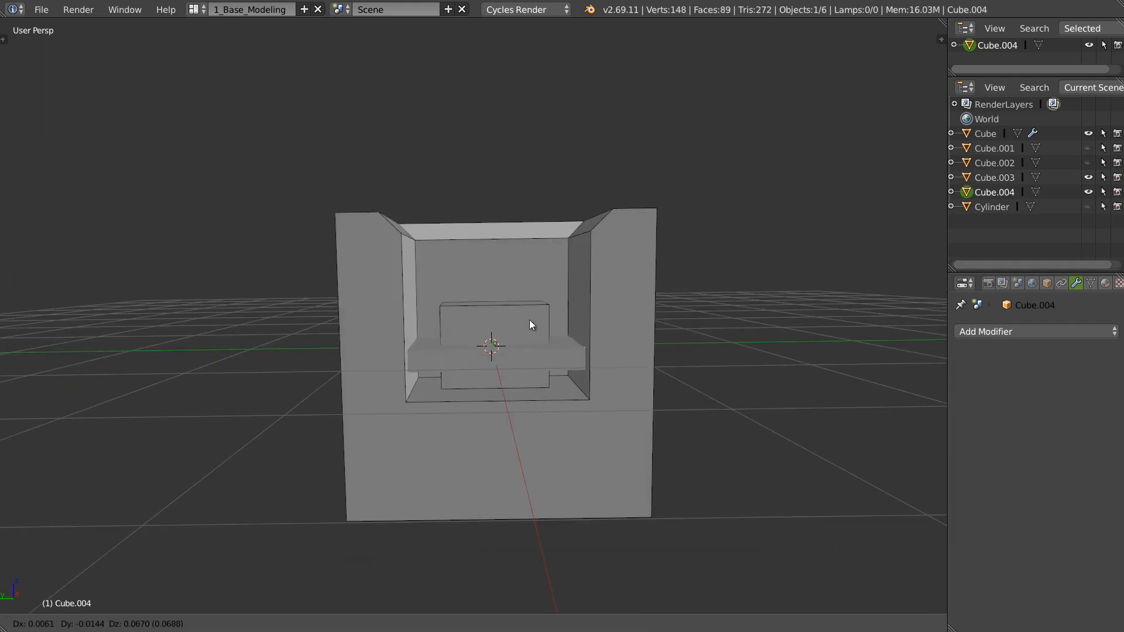
pyautogui.press('z')
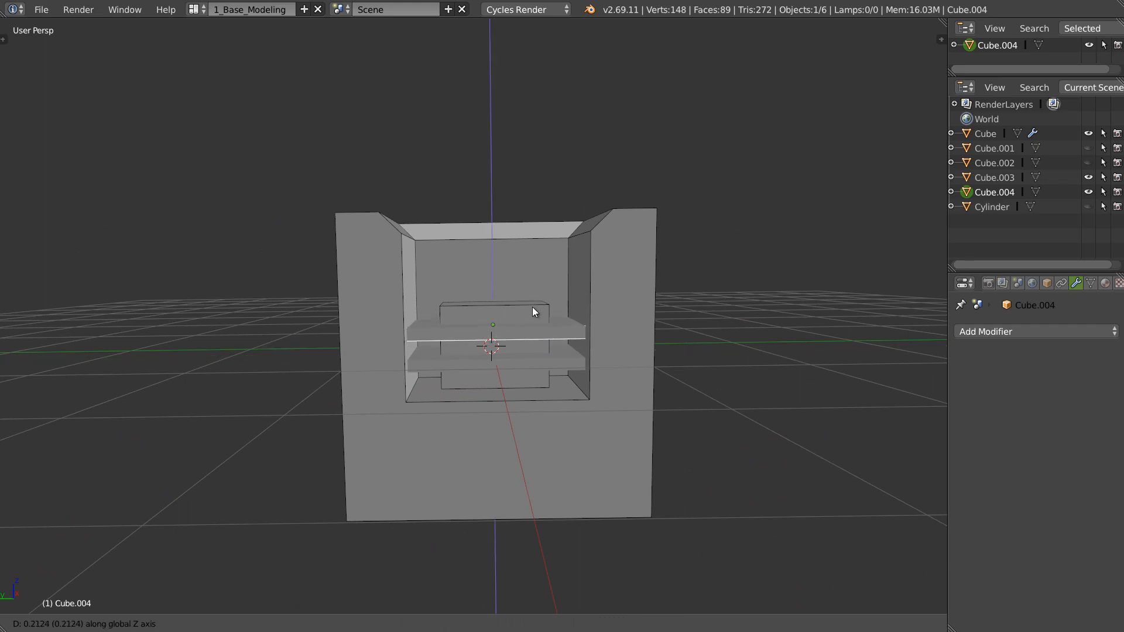
pyautogui.click(532, 306)
# Step: Move both slabs together along X so they protrude from the notch, and join them into one object
pyautogui.keyDown('shift'); pyautogui.rightClick(550, 350); pyautogui.keyUp('shift')
pyautogui.moveTo(605, 357); pyautogui.dragTo(478, 420, button='middle')
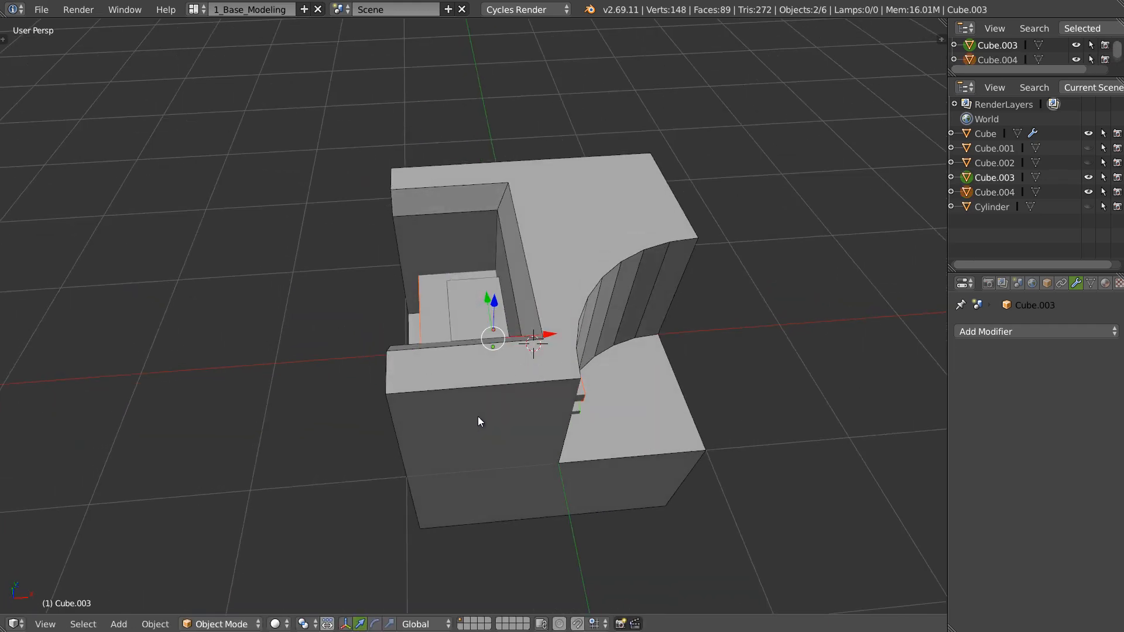
pyautogui.moveTo(541, 339); pyautogui.dragTo(462, 337)
pyautogui.moveTo(427, 335); pyautogui.dragTo(479, 317, button='middle')
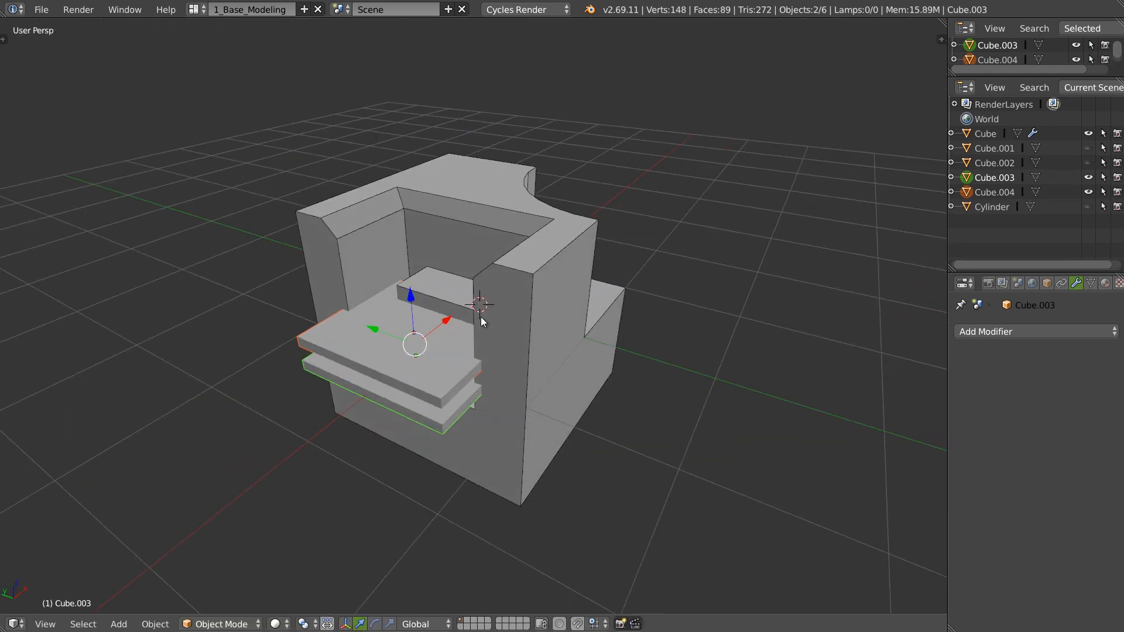
pyautogui.hotkey('ctrl', 'j')
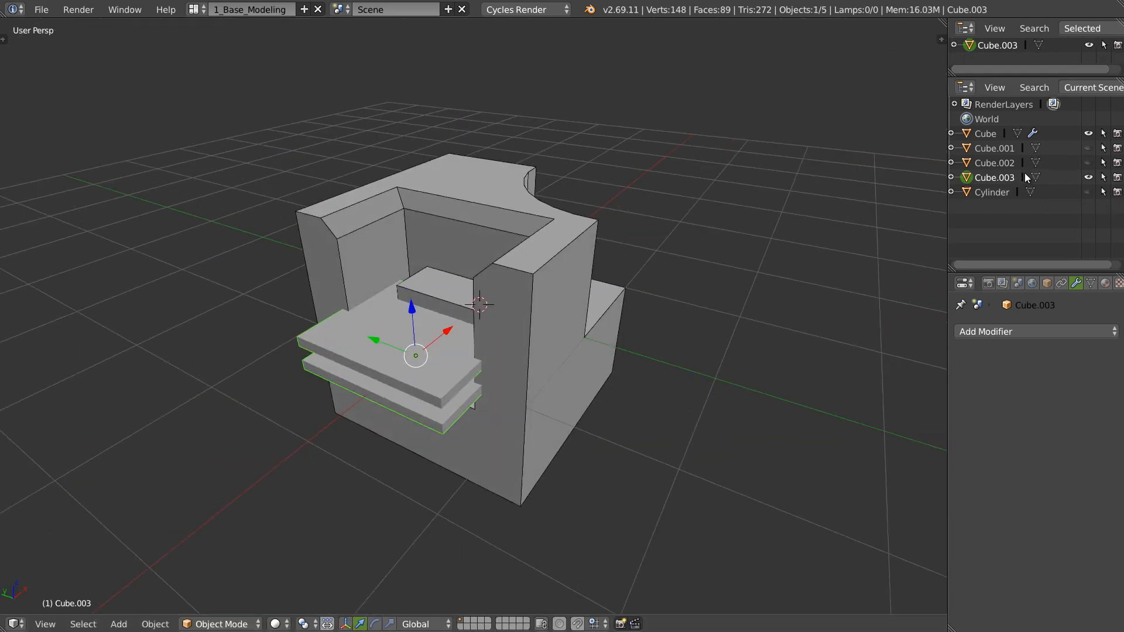
# Step: Hide the joined slabs and collapse the original cube's three existing Boolean modifiers
pyautogui.click(1088, 178)
pyautogui.rightClick(512, 328)
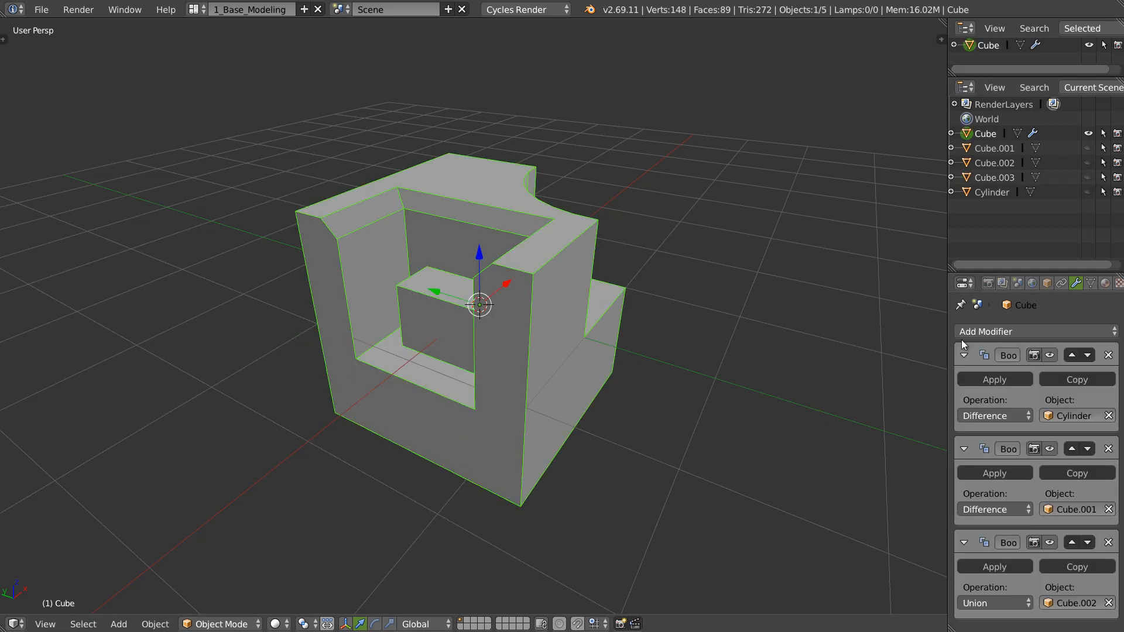
pyautogui.click(964, 355)
pyautogui.click(965, 377)
pyautogui.click(963, 405)
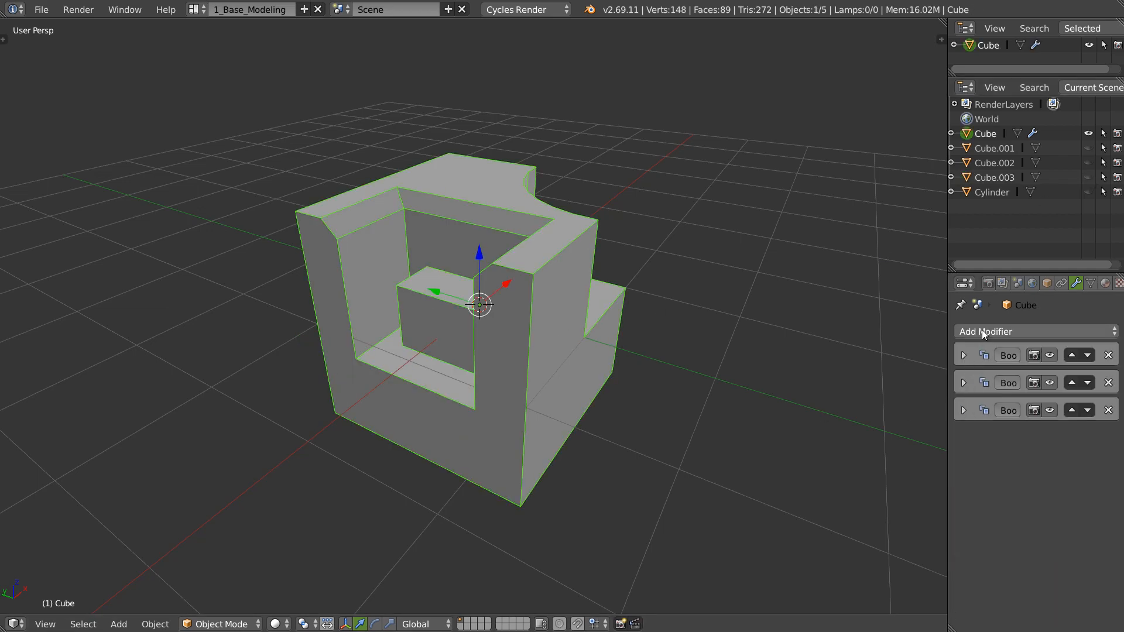
# Step: Add a fourth Boolean modifier to the original cube, set to Difference with Cube.003 as the cutting object
pyautogui.click(1030, 332)
pyautogui.click(731, 397)
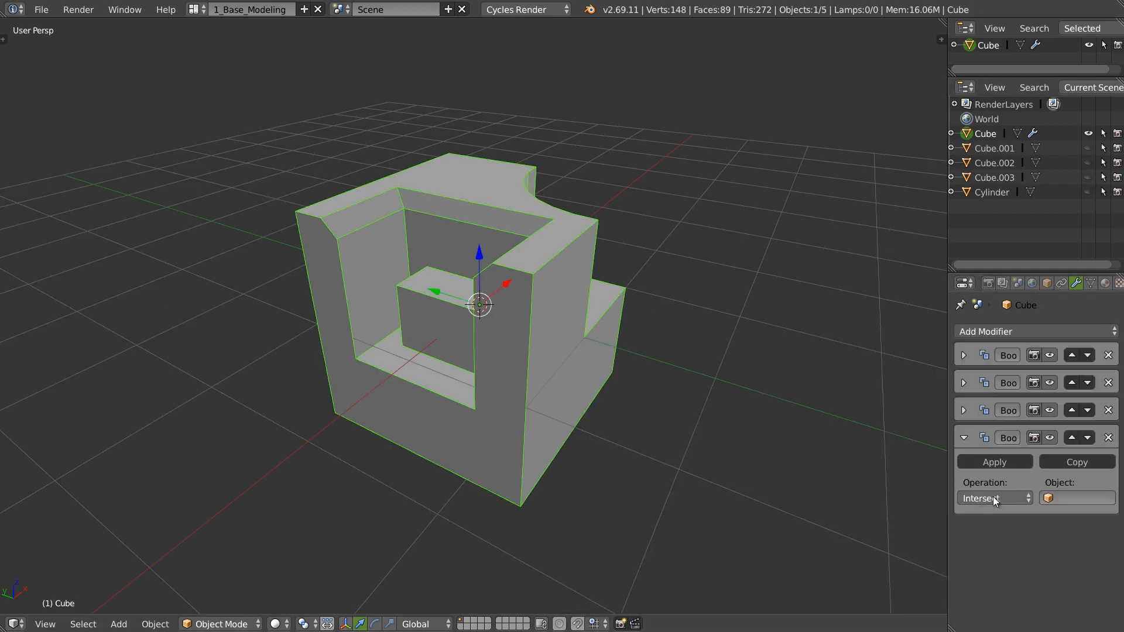
pyautogui.click(993, 496)
pyautogui.click(982, 451)
pyautogui.click(1071, 498)
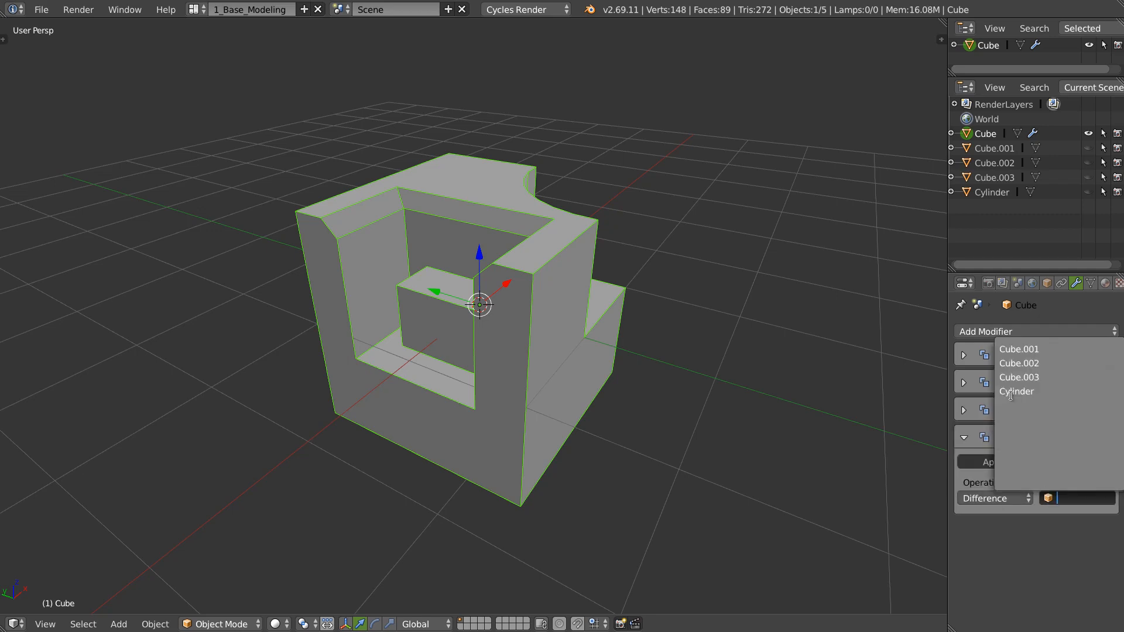
pyautogui.click(1019, 377)
# Step: Examine the grooves cut into the inner block and the notch's side walls from several angles
pyautogui.moveTo(528, 314); pyautogui.dragTo(499, 340, button='middle')
pyautogui.scroll(4, 517, 321)
pyautogui.moveTo(327, 304)
pyautogui.mouseDown(button='middle')
pyautogui.moveTo(364, 277)
pyautogui.moveTo(340, 292)
pyautogui.mouseUp(button='middle')
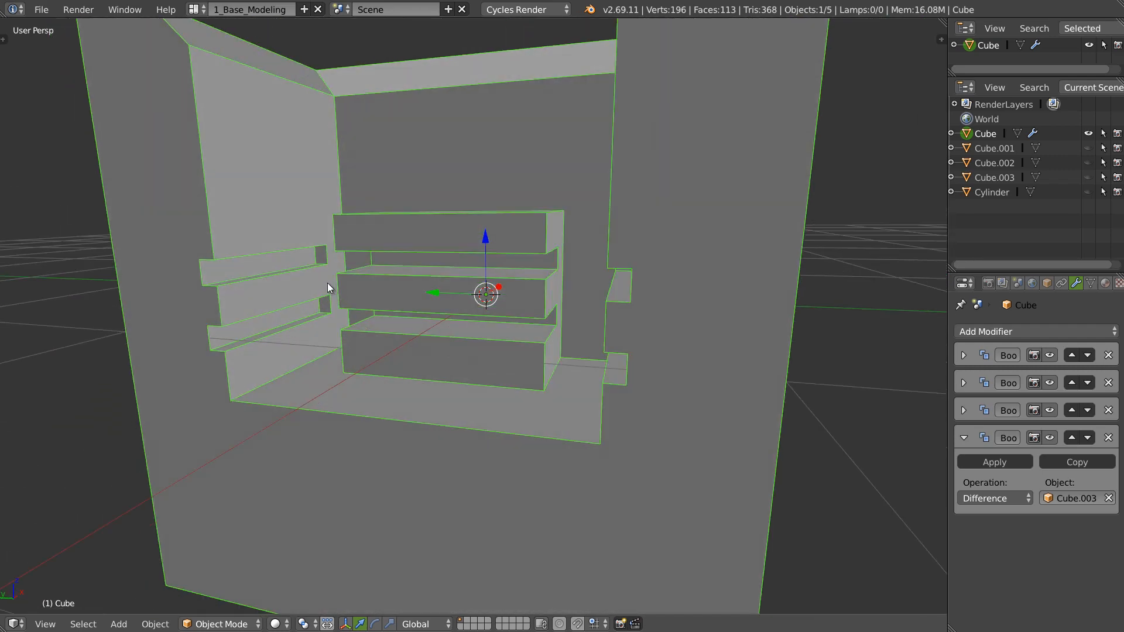
pyautogui.moveTo(582, 294); pyautogui.dragTo(680, 283, button='middle')
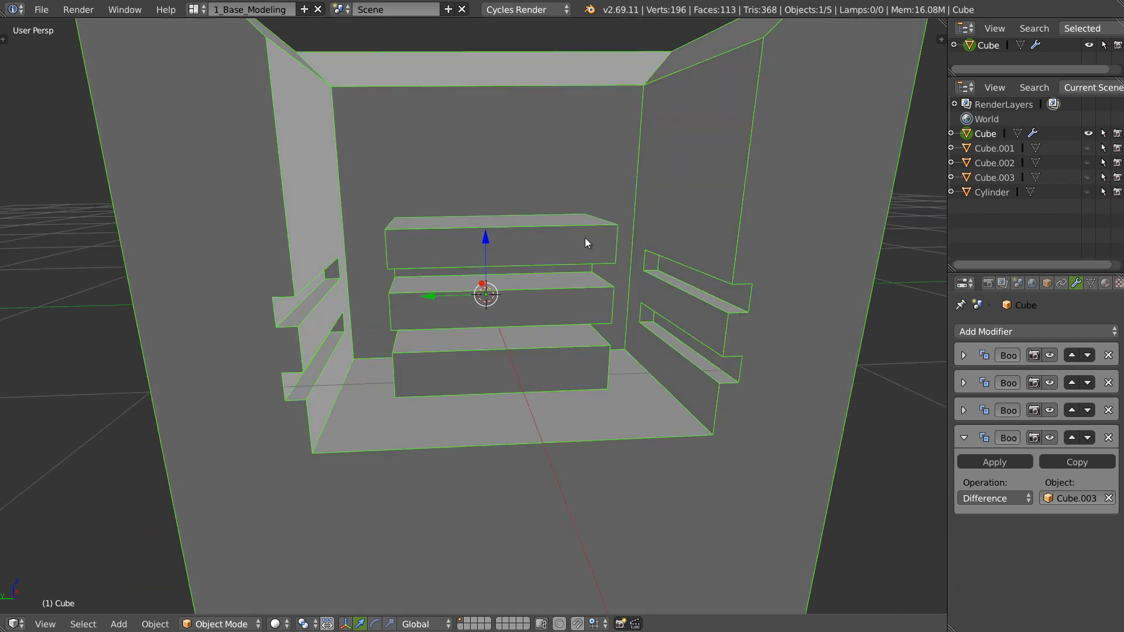
pyautogui.scroll(-6, 589, 243)
pyautogui.moveTo(662, 258); pyautogui.dragTo(722, 330, button='middle')
# Step: Remove the Cylinder Boolean modifier from the original cube and add a Bevel modifier
pyautogui.click(1107, 356)
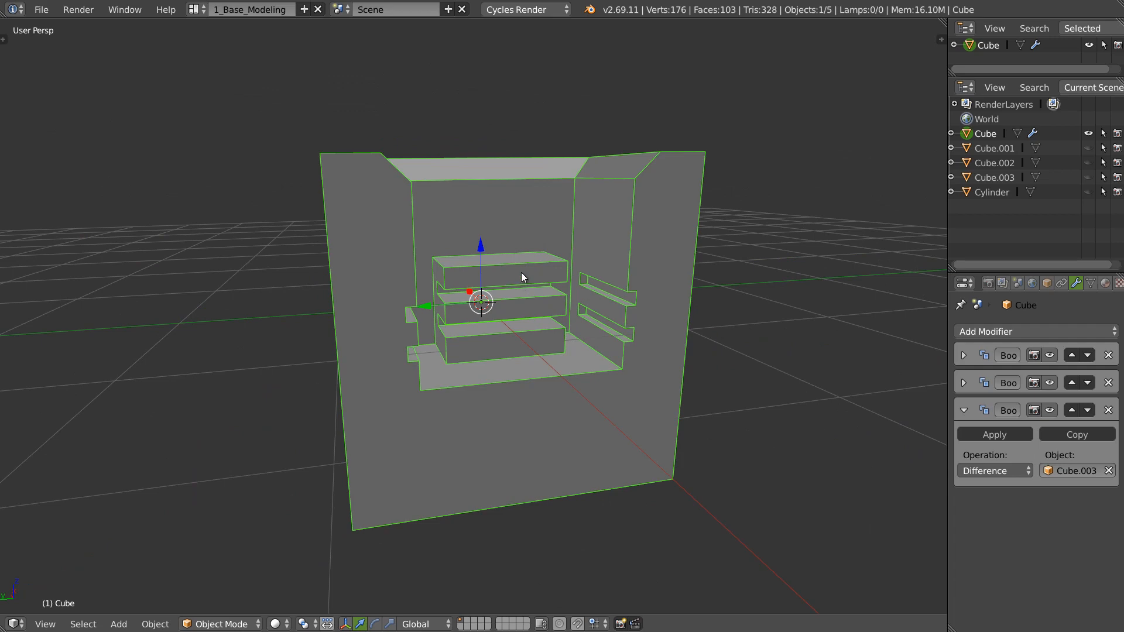
pyautogui.scroll(4, 521, 275)
pyautogui.click(998, 332)
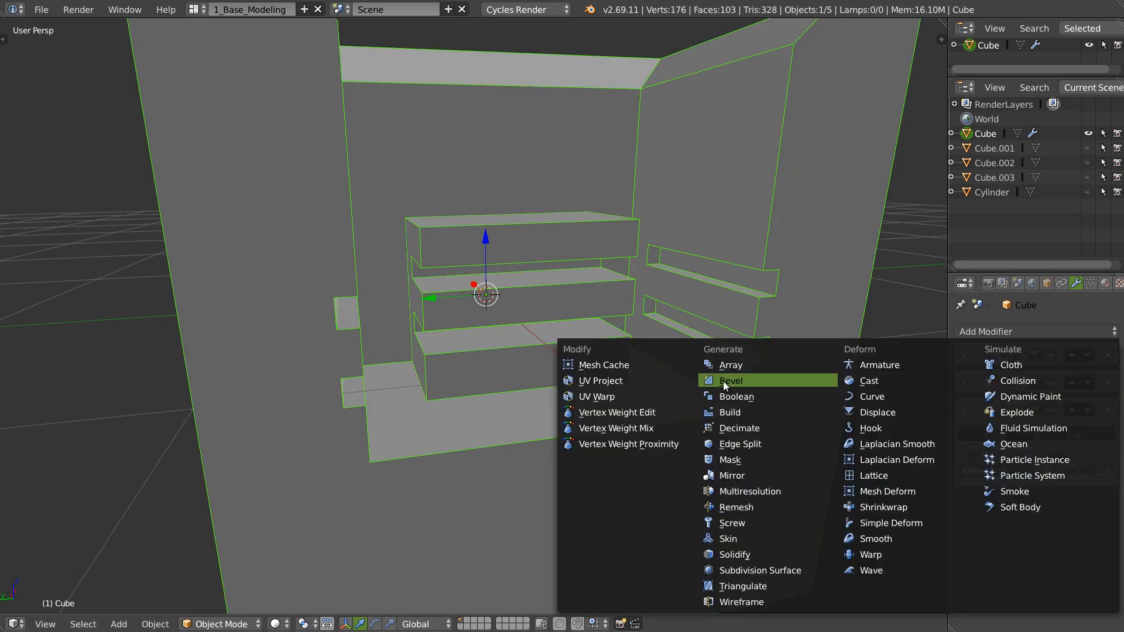
pyautogui.click(726, 380)
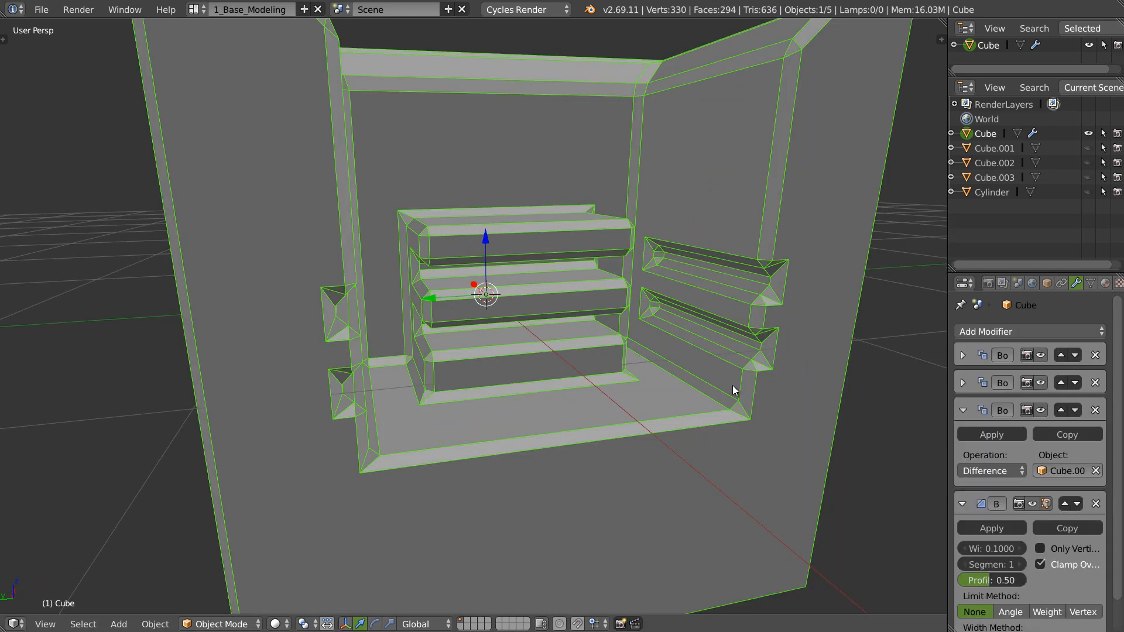
# Step: Set the Bevel modifier's width to 0.006
pyautogui.click(995, 549)
pyautogui.write('0')
pyautogui.press('Return')
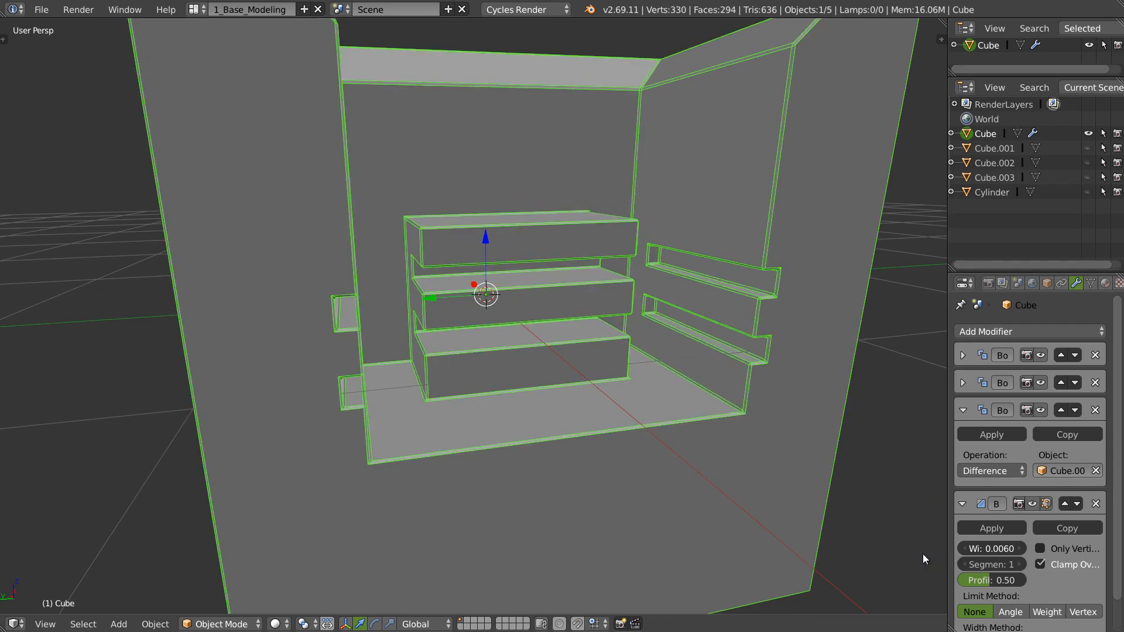
# Step: Examine the narrow bevel on the inner block's grooves and the notch's side walls, up close and from a distance
pyautogui.moveTo(785, 511); pyautogui.dragTo(682, 486, button='middle')
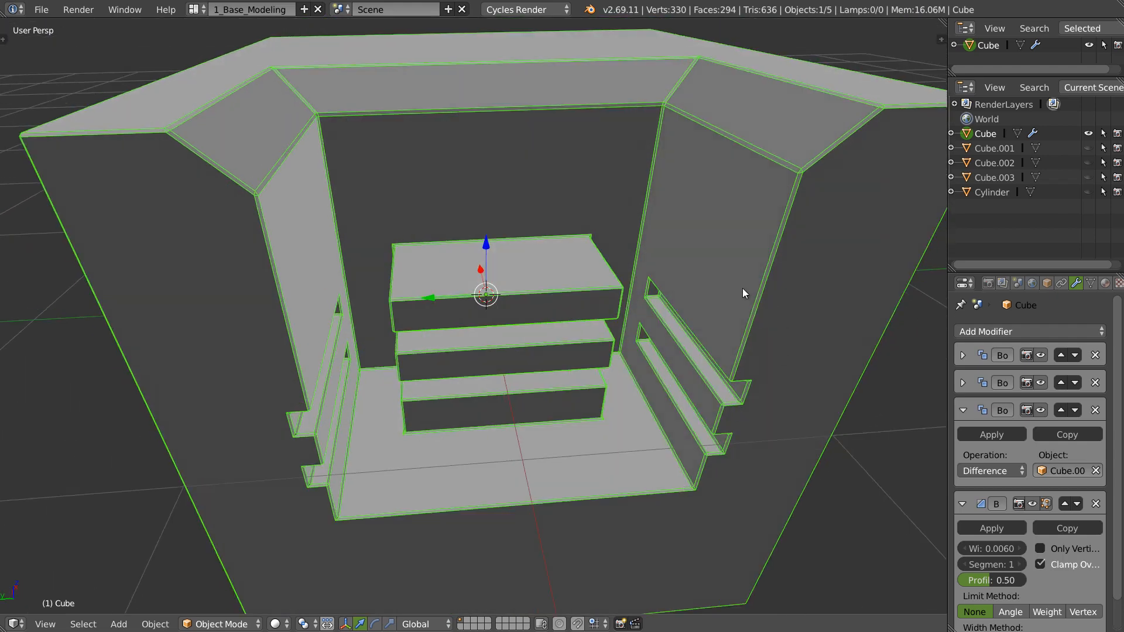
pyautogui.moveTo(665, 376); pyautogui.dragTo(673, 357, button='middle')
pyautogui.scroll(5, 676, 341)
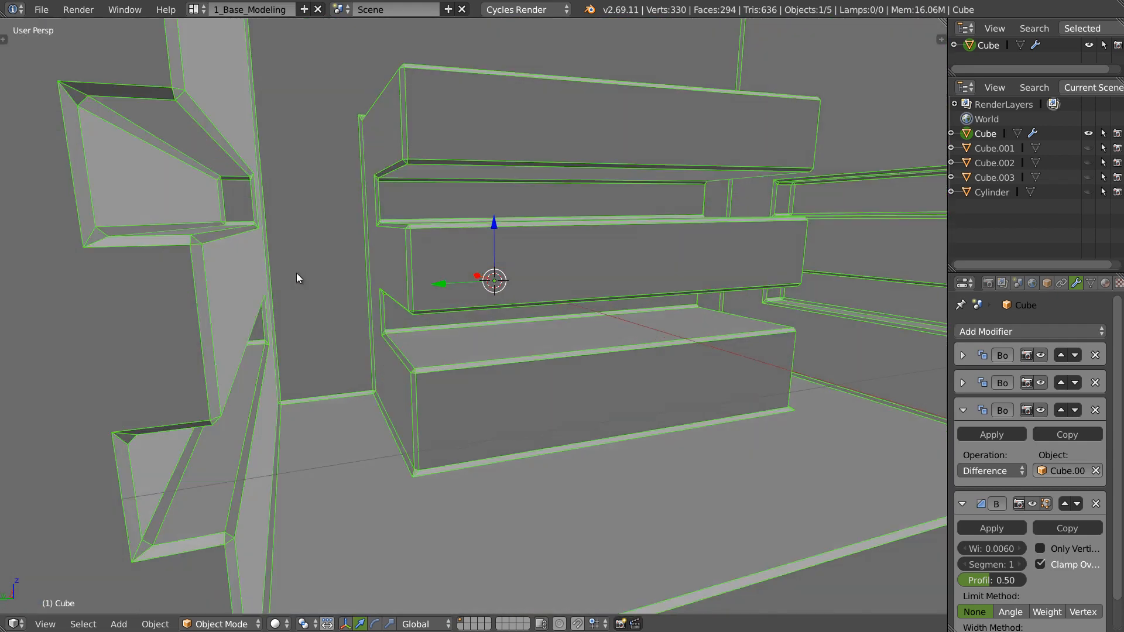
pyautogui.scroll(2, 237, 169)
pyautogui.moveTo(121, 233); pyautogui.dragTo(264, 306, button='middle')
pyautogui.scroll(-4, 560, 403)
pyautogui.moveTo(639, 311); pyautogui.dragTo(605, 323, button='middle')
pyautogui.scroll(-4, 603, 321)
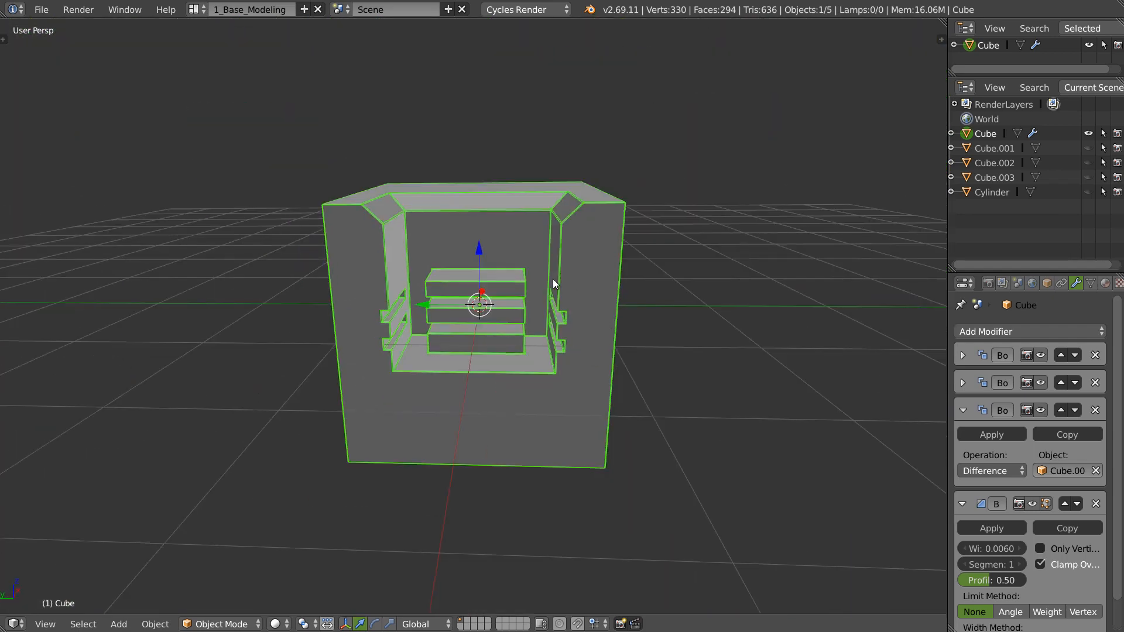
pyautogui.moveTo(553, 284); pyautogui.dragTo(507, 292, button='middle')
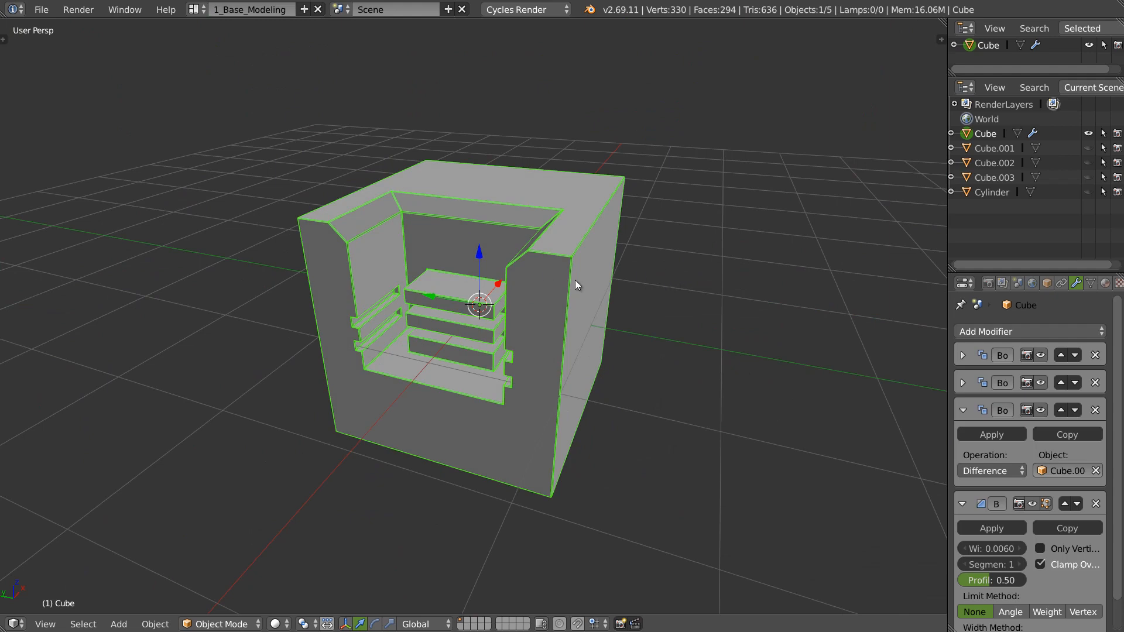
# Step: Turn off the wireframe overlay on the original cube and deselect it
pyautogui.press('w')
pyautogui.click(481, 312)
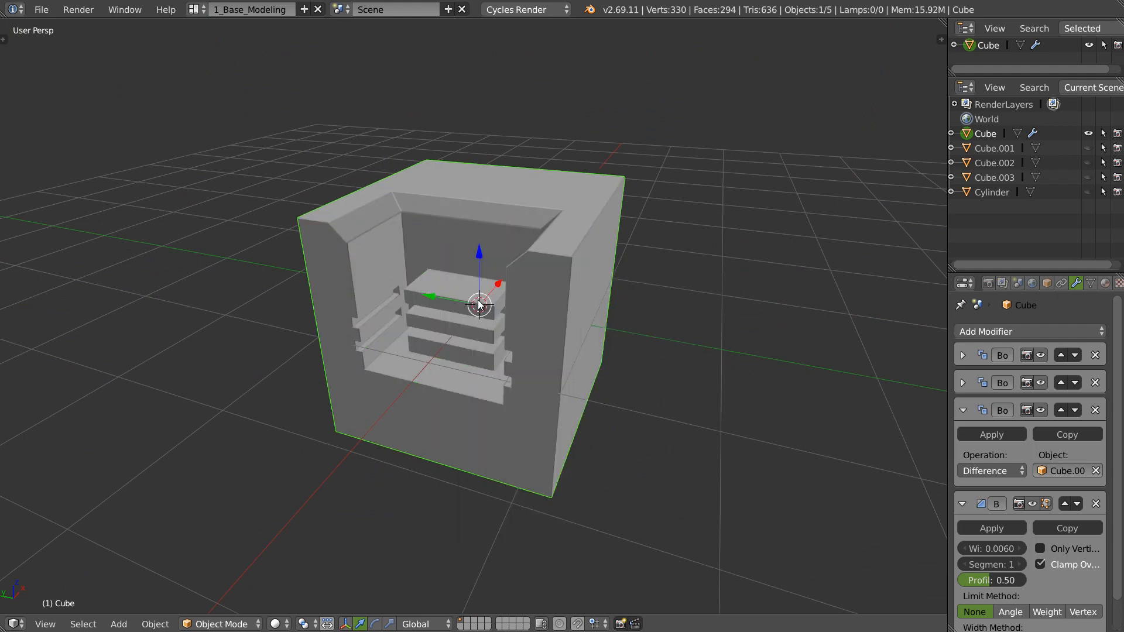
pyautogui.moveTo(479, 303); pyautogui.dragTo(485, 275, button='middle')
pyautogui.press('a')
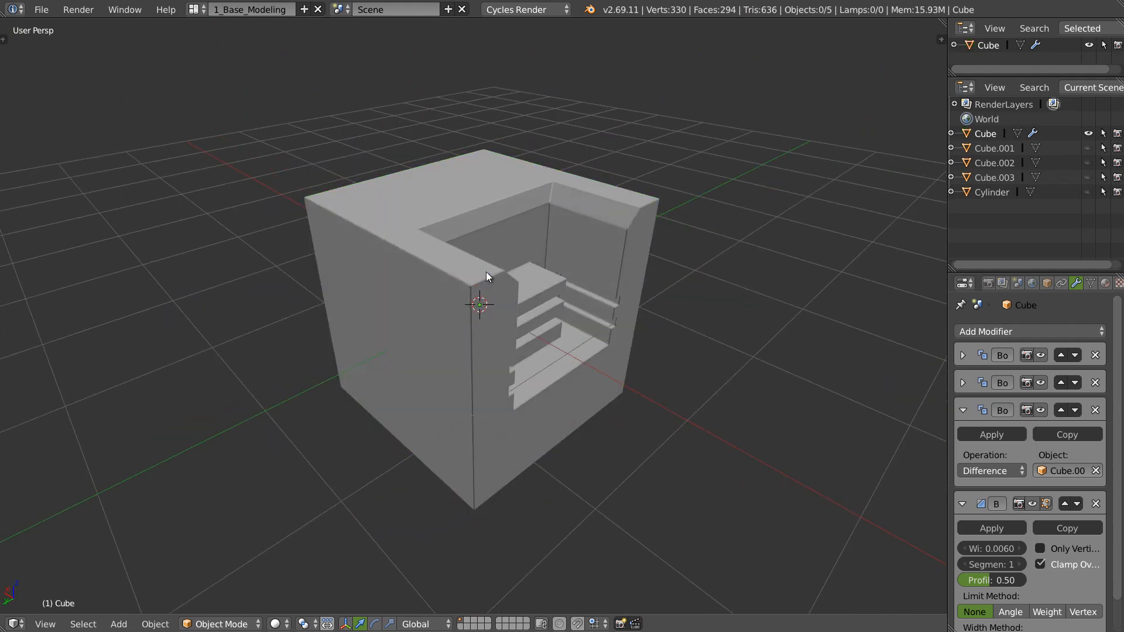
# Step: Examine the bevelled cube in plain solid shading from the front, side and above, including the notch's interior
pyautogui.moveTo(593, 290)
pyautogui.mouseDown(button='middle')
pyautogui.moveTo(502, 296)
pyautogui.moveTo(584, 251)
pyautogui.moveTo(607, 267)
pyautogui.moveTo(583, 284)
pyautogui.mouseUp(button='middle')
pyautogui.scroll(3, 573, 286)
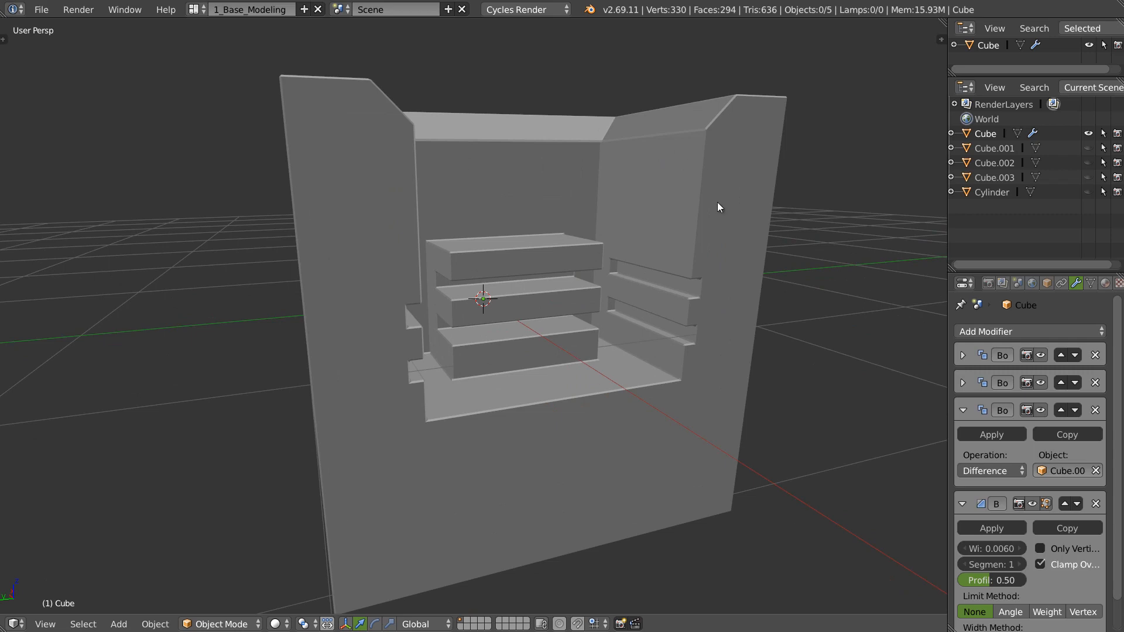
pyautogui.moveTo(718, 204); pyautogui.dragTo(465, 123, button='middle')
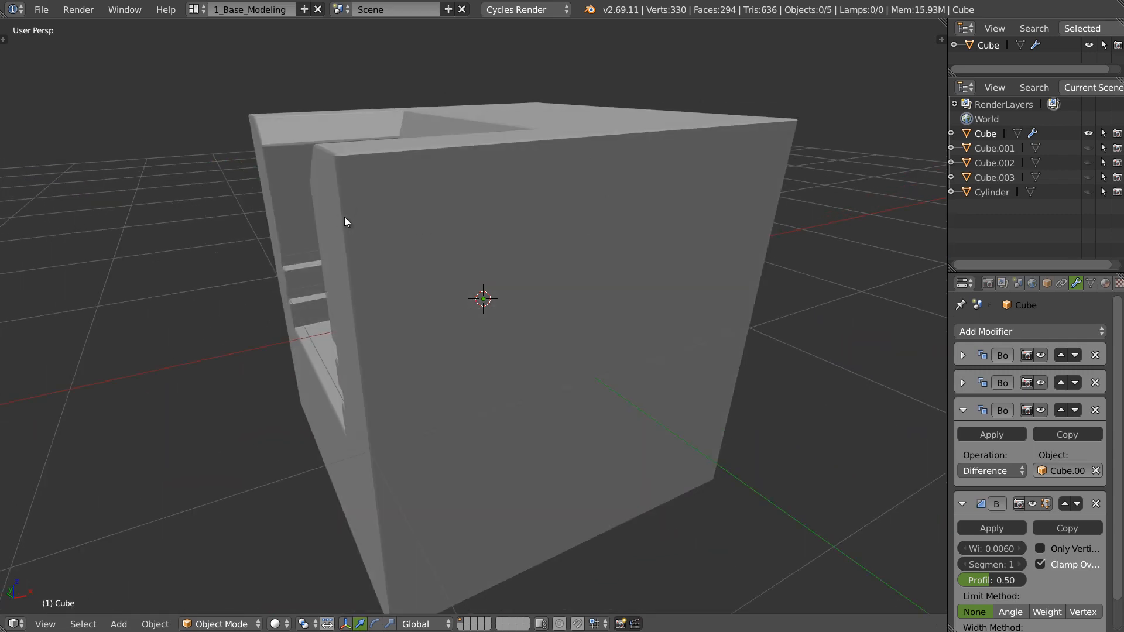
pyautogui.moveTo(344, 217); pyautogui.dragTo(324, 234, button='middle')
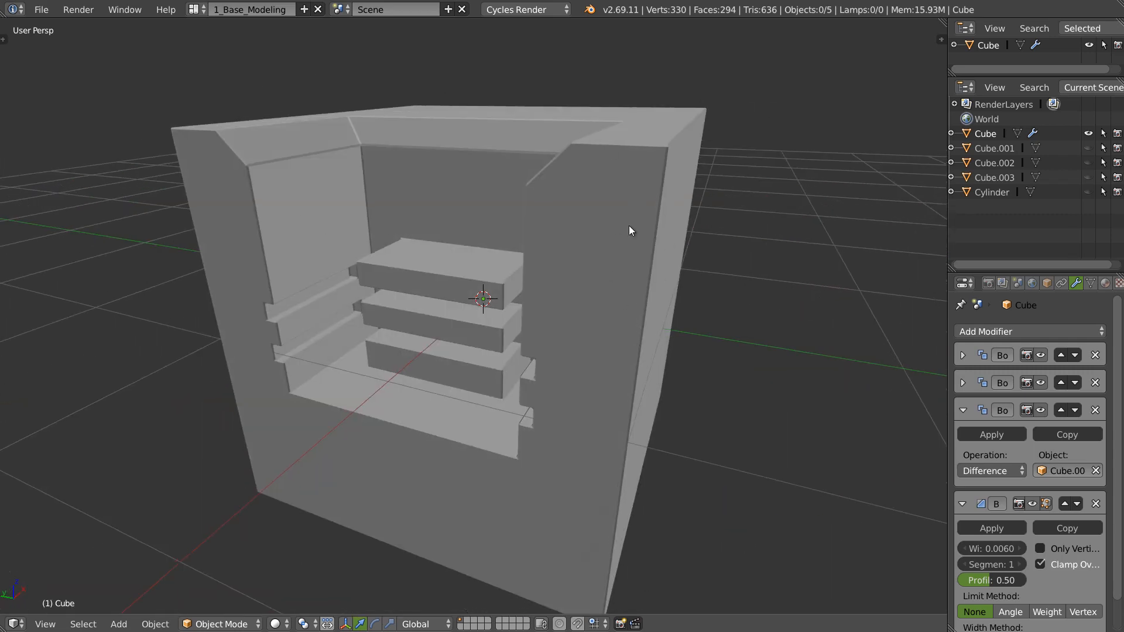
pyautogui.moveTo(476, 364); pyautogui.dragTo(567, 286, button='middle')
pyautogui.scroll(-4, 380, 326)
pyautogui.scroll(-1, 666, 351)
pyautogui.scroll(1, 567, 286)
# Step: Add a cylinder, scale it down and place it through the cube's top face, in the area behind the notch
pyautogui.press('w')
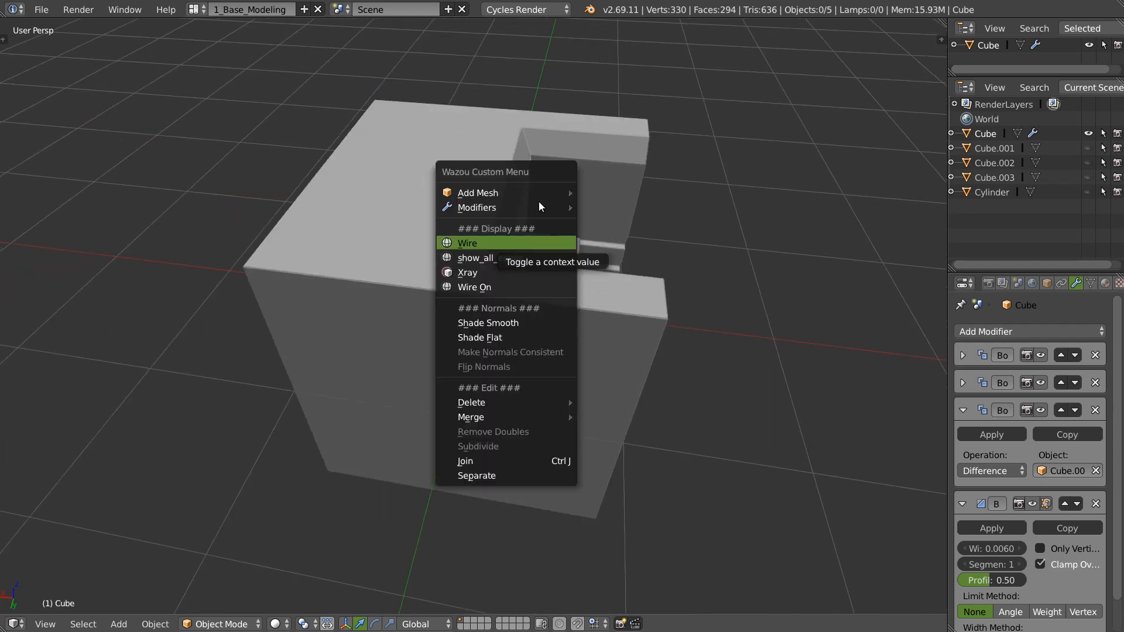
pyautogui.moveTo(535, 192)
pyautogui.click(619, 251)
pyautogui.press('s')
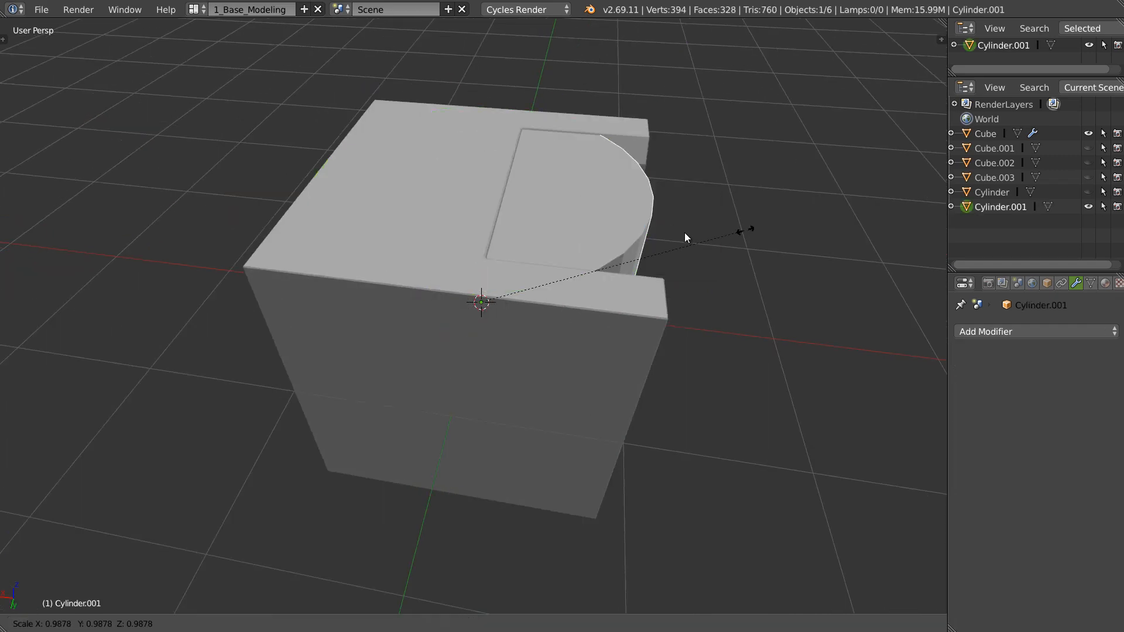
pyautogui.click(542, 258)
pyautogui.moveTo(475, 268); pyautogui.dragTo(364, 174)
pyautogui.moveTo(393, 178); pyautogui.dragTo(460, 191, button='middle')
# Step: Lower the new cylinder's top face below the cube's surface, extrude it upward and scale it outward into a flared rim
pyautogui.press('Tab')
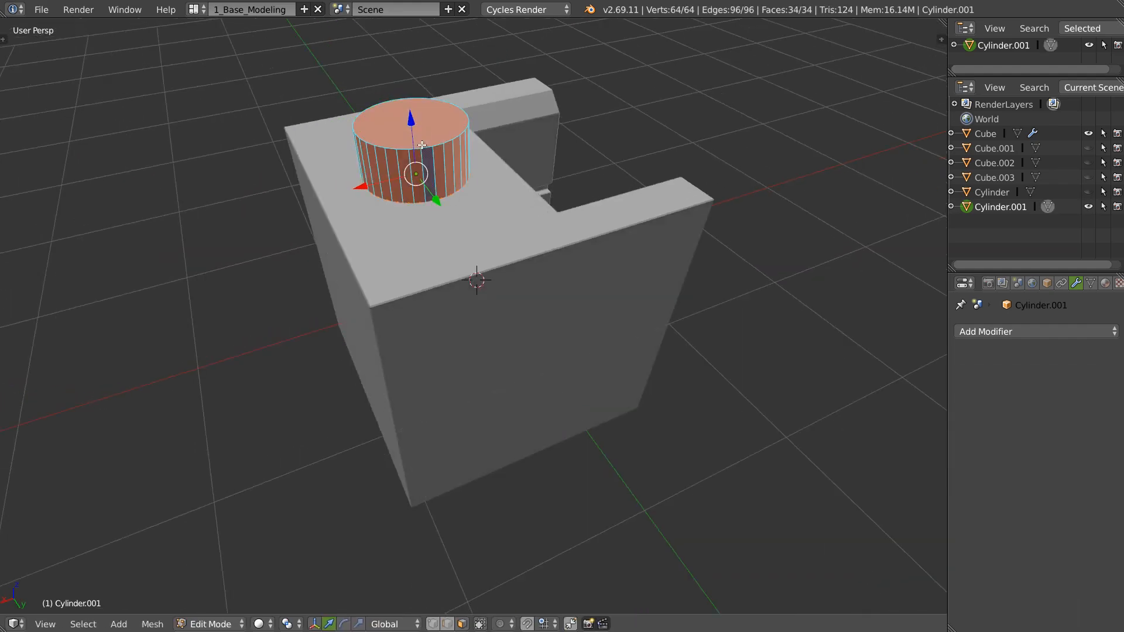
pyautogui.click(401, 117)
pyautogui.moveTo(412, 66); pyautogui.dragTo(419, 143)
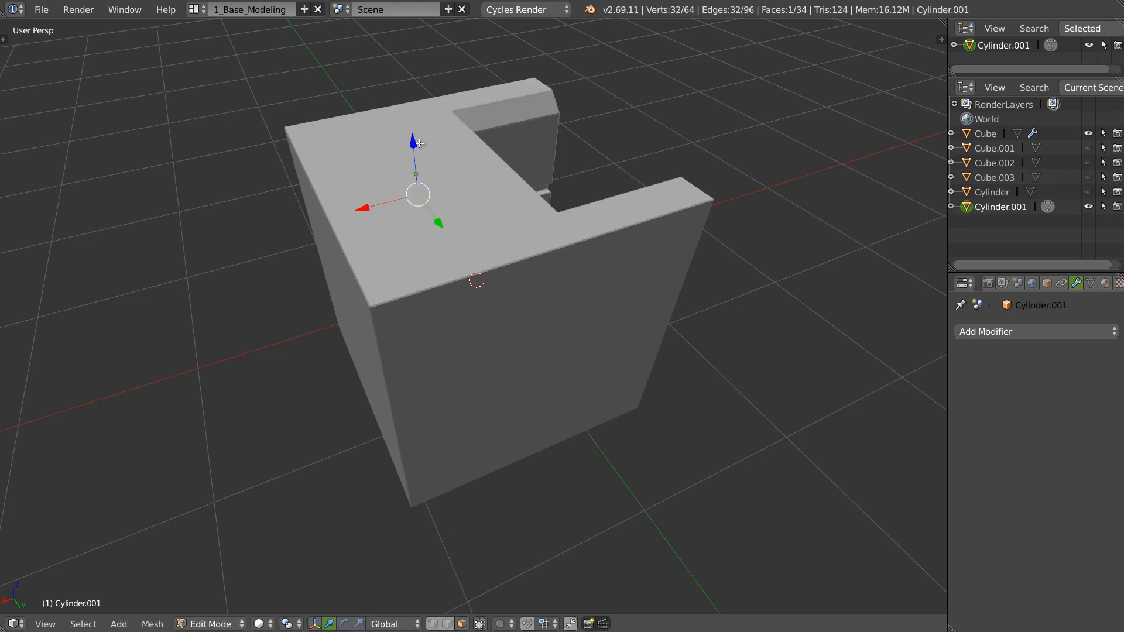
pyautogui.press('e')
pyautogui.click(419, 139)
pyautogui.press('s')
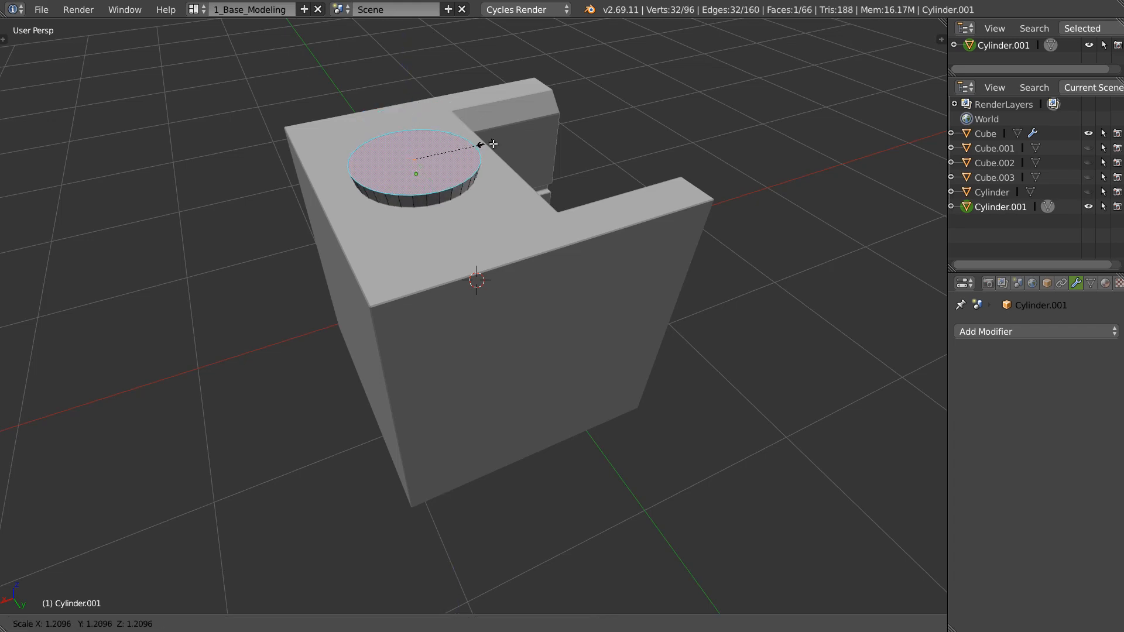
pyautogui.click(502, 147)
# Step: Select the edge loop at the base of the cylinder's flare and raise it slightly along Z in the front orthographic view
pyautogui.moveTo(492, 211); pyautogui.dragTo(450, 162, button='middle')
pyautogui.press('z')
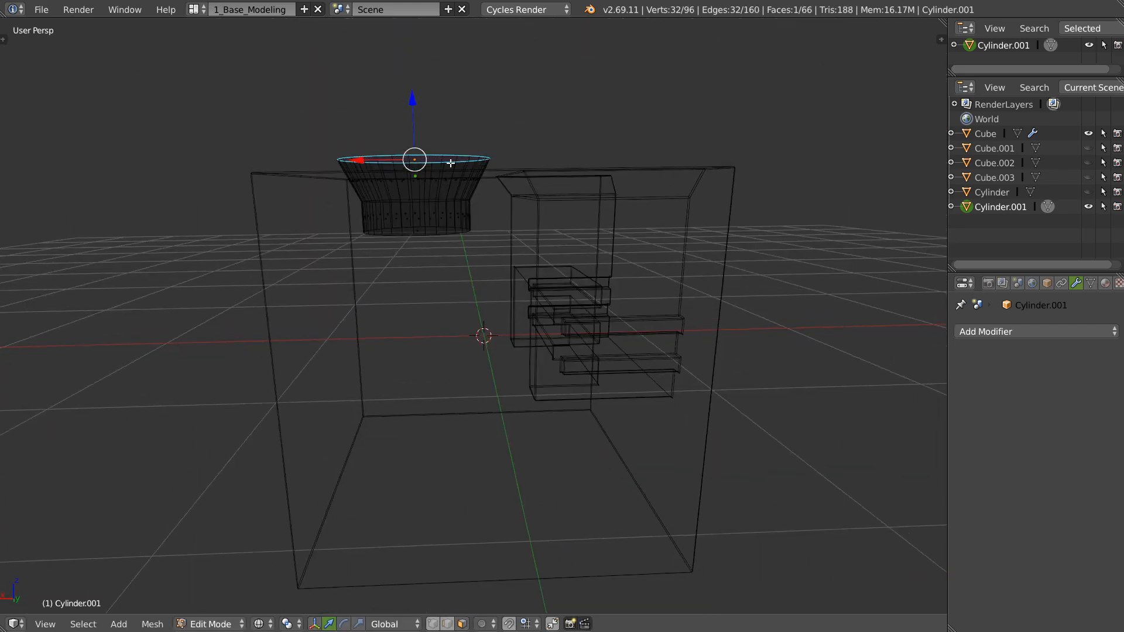
pyautogui.scroll(2, 432, 181)
pyautogui.hotkey('ctrl', 'Tab')
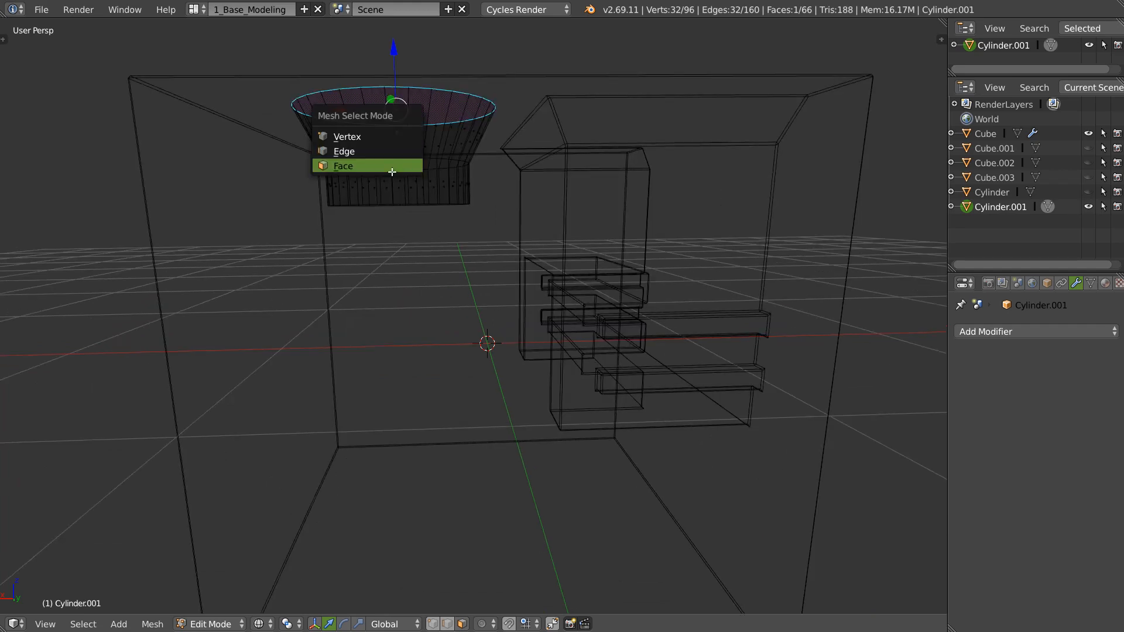
pyautogui.click(403, 158)
pyautogui.press('a')
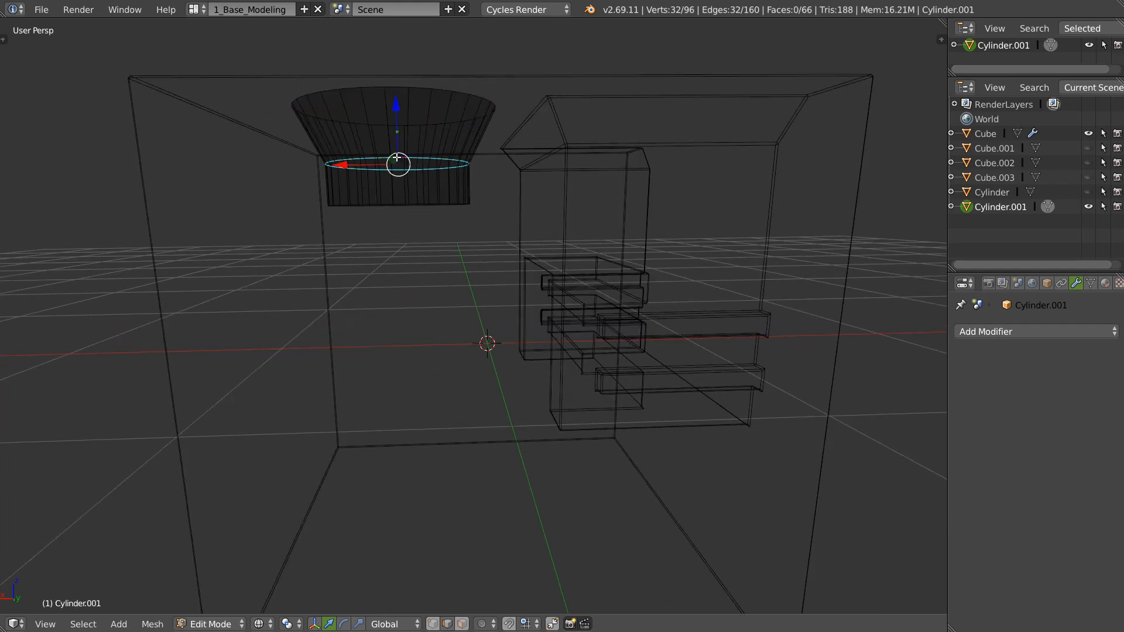
pyautogui.press('KP_3')
pyautogui.moveTo(621, 234); pyautogui.dragTo(585, 258, button='middle')
pyautogui.moveTo(598, 299); pyautogui.dragTo(568, 296, button='middle')
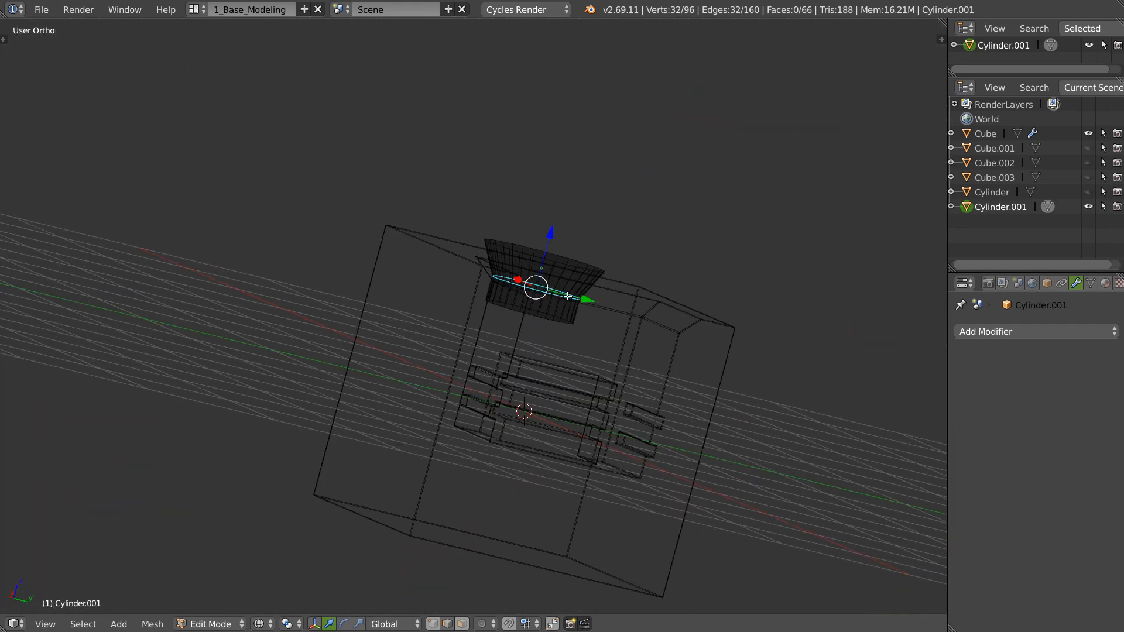
pyautogui.press('KP_1')
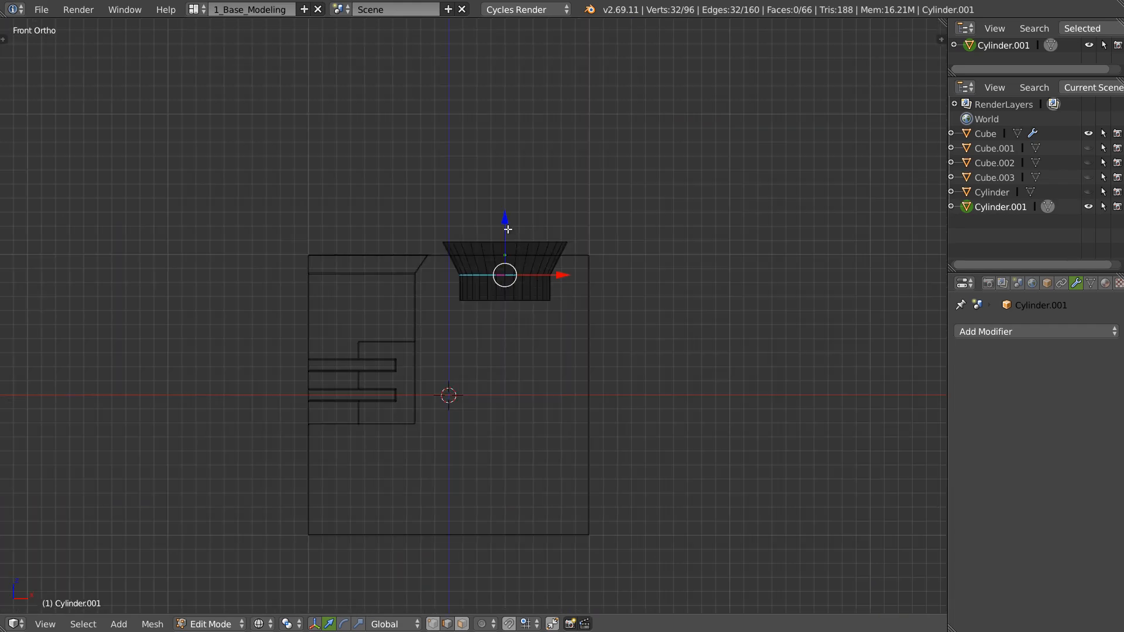
pyautogui.moveTo(506, 223); pyautogui.dragTo(506, 213)
pyautogui.press('Tab')
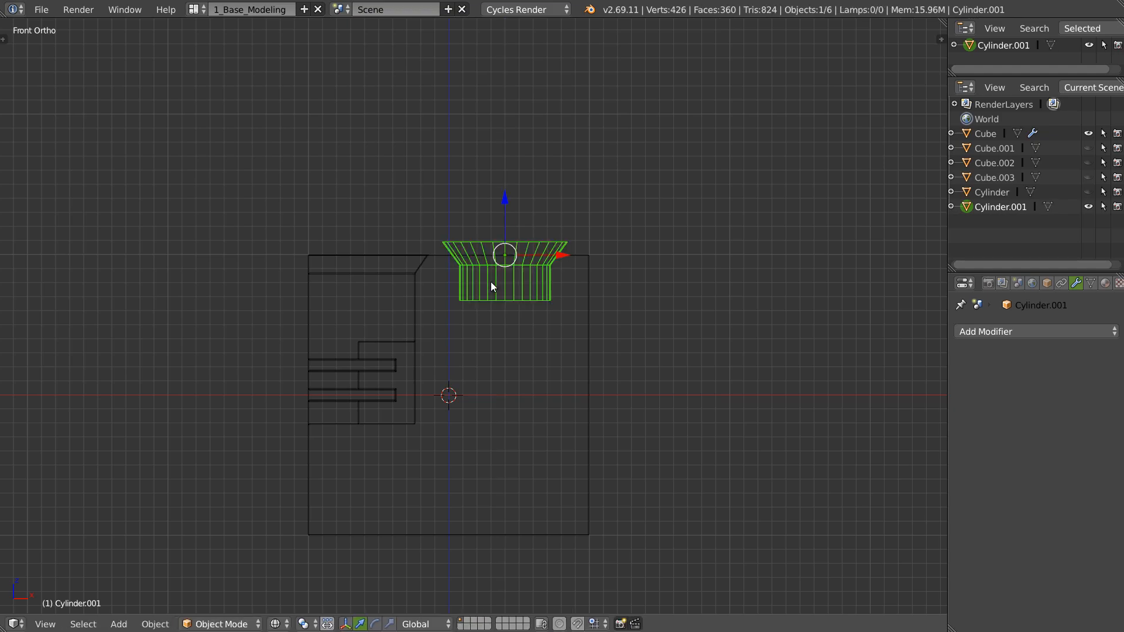
# Step: Return to solid perspective display, add another Boolean modifier to the original cube and place it above the Bevel modifier
pyautogui.press('KP_5')
pyautogui.moveTo(490, 282); pyautogui.dragTo(382, 311, button='middle')
pyautogui.press('z')
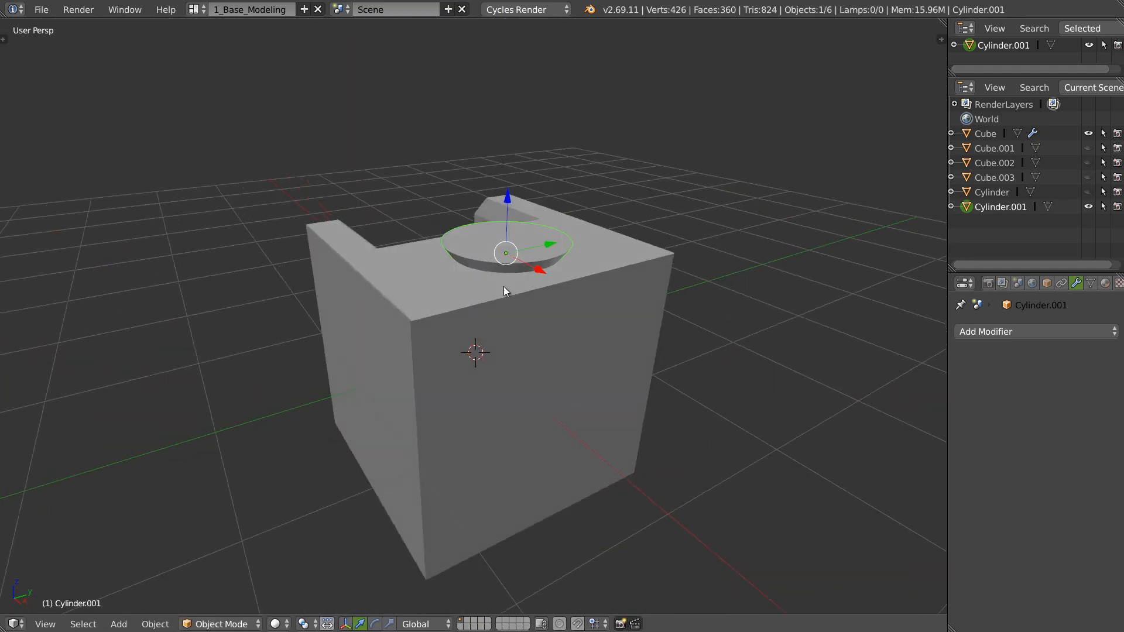
pyautogui.moveTo(504, 286); pyautogui.dragTo(577, 216, button='middle')
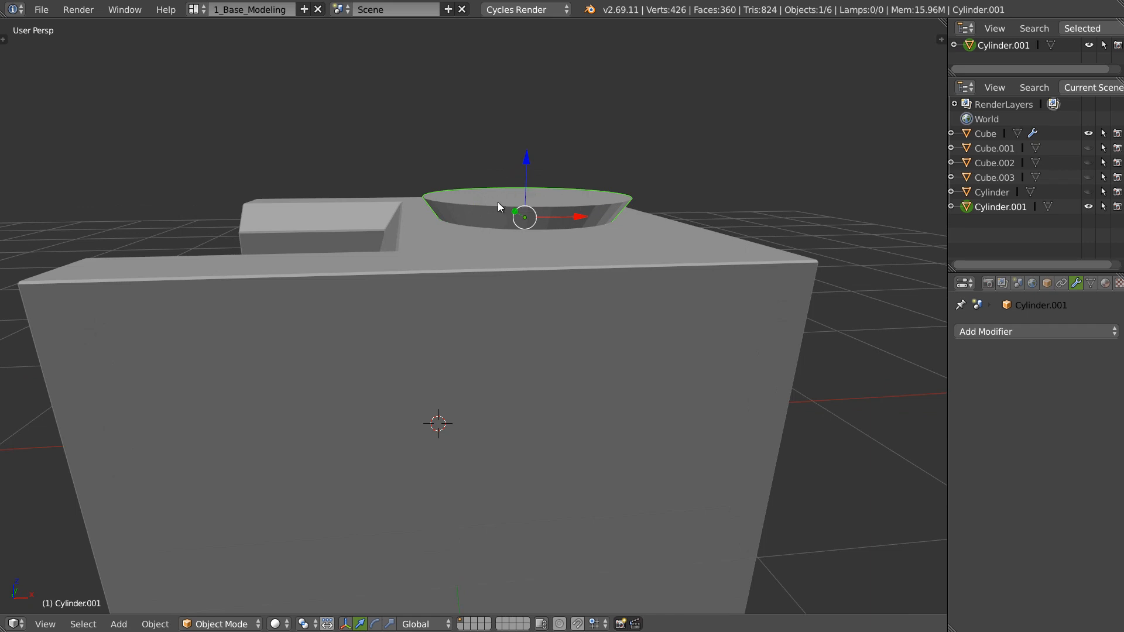
pyautogui.rightClick(606, 292)
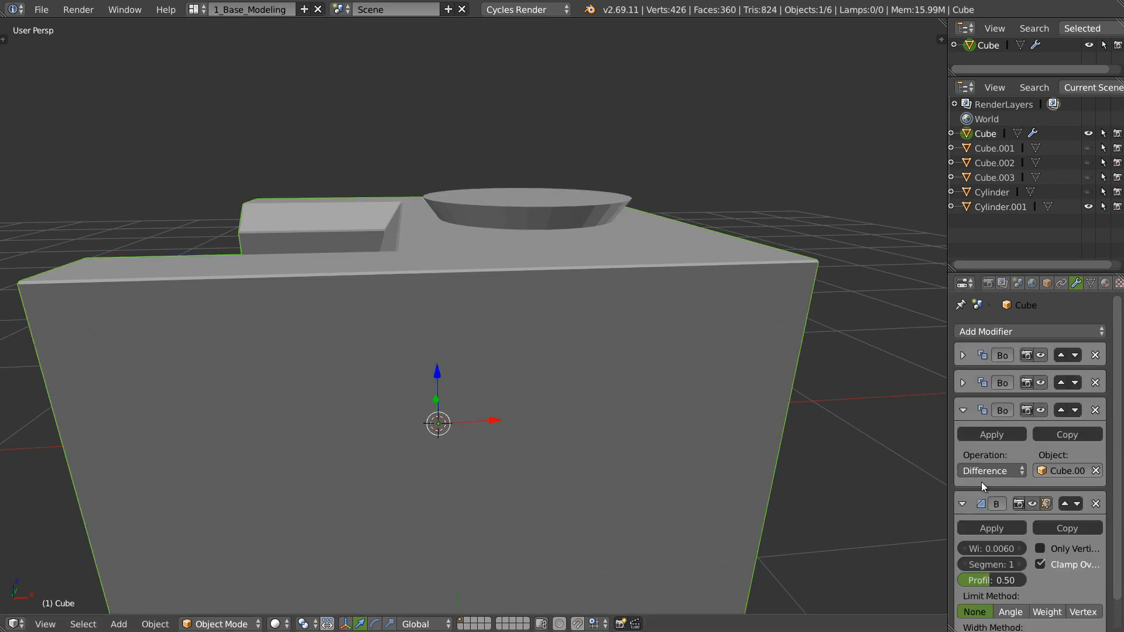
pyautogui.click(962, 504)
pyautogui.click(979, 335)
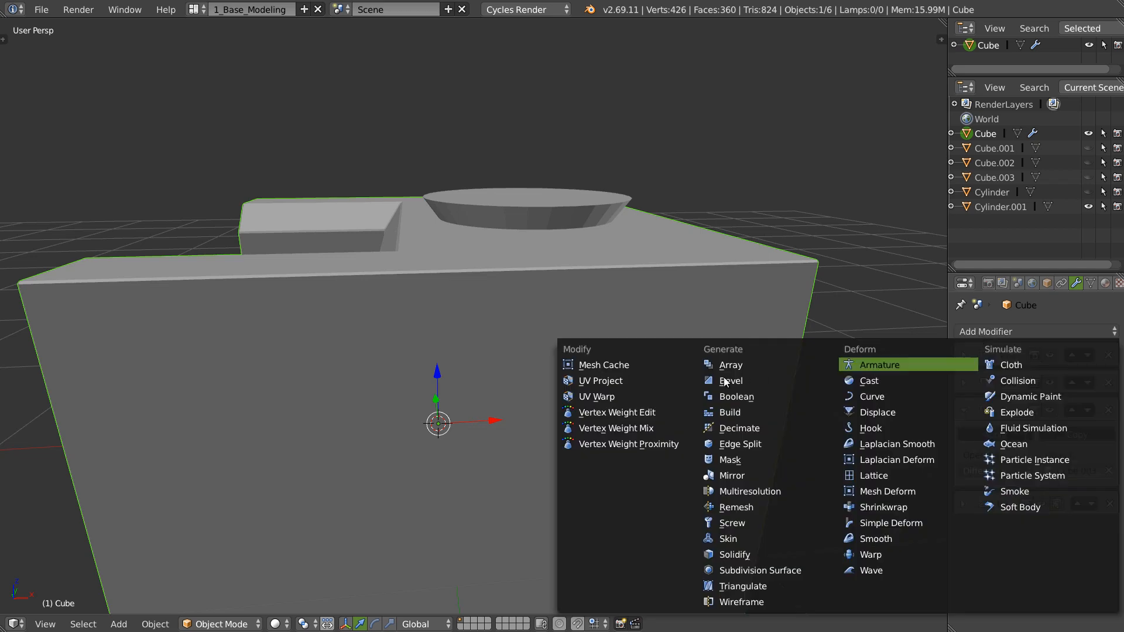
pyautogui.click(726, 393)
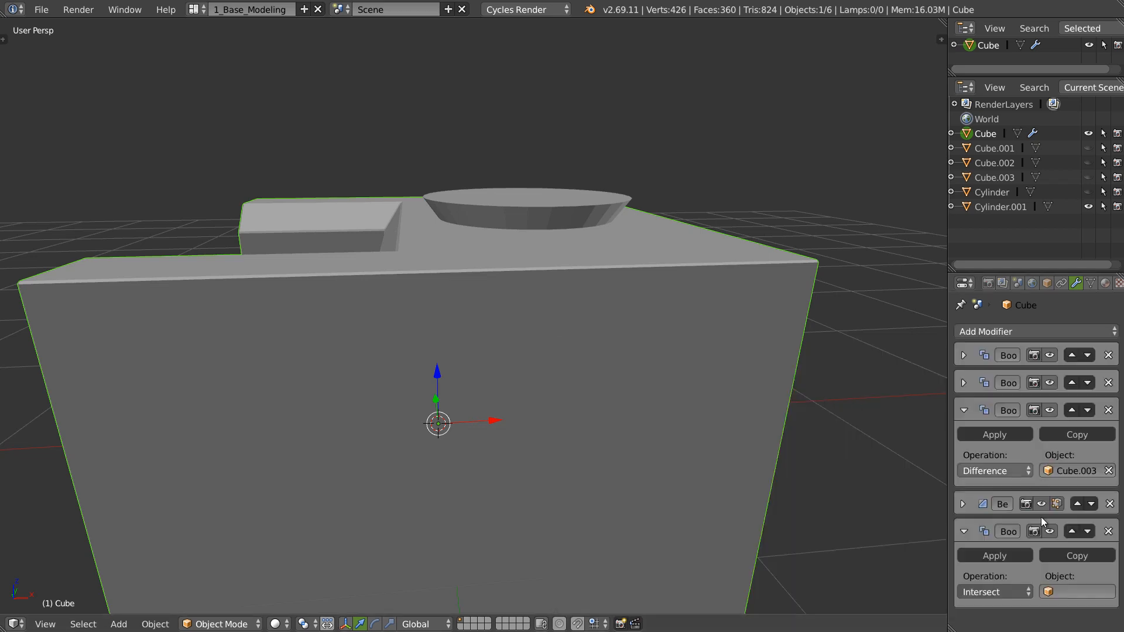
pyautogui.click(1073, 532)
# Step: Set the new Boolean modifier to Difference with Cylinder.001 as the cutting object, and hide that cylinder
pyautogui.click(990, 564)
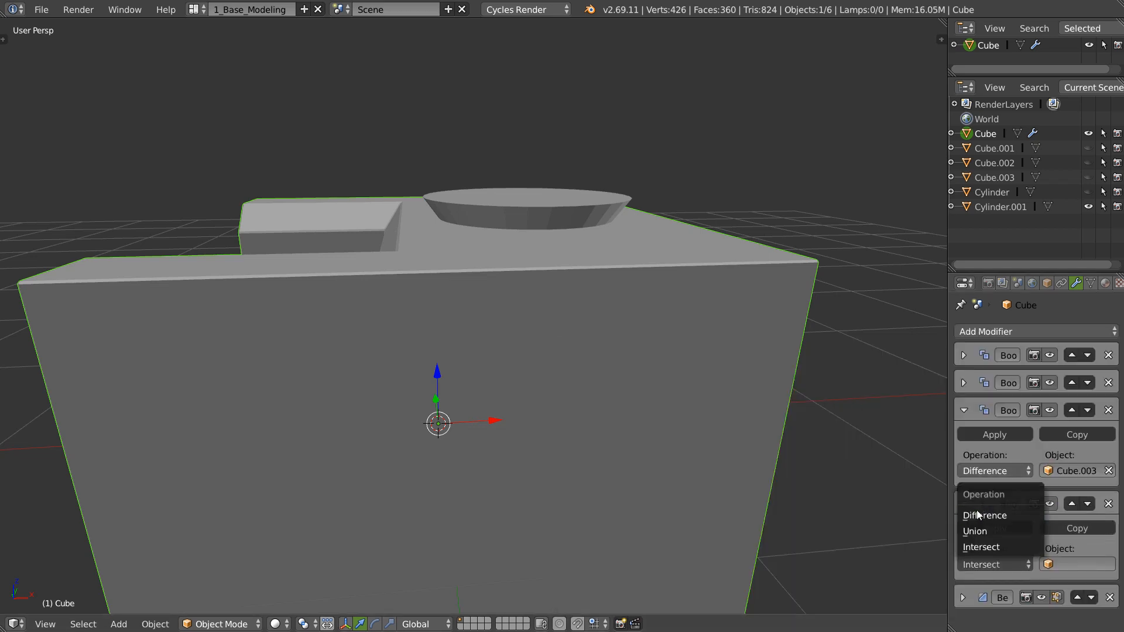
pyautogui.click(976, 515)
pyautogui.click(1047, 563)
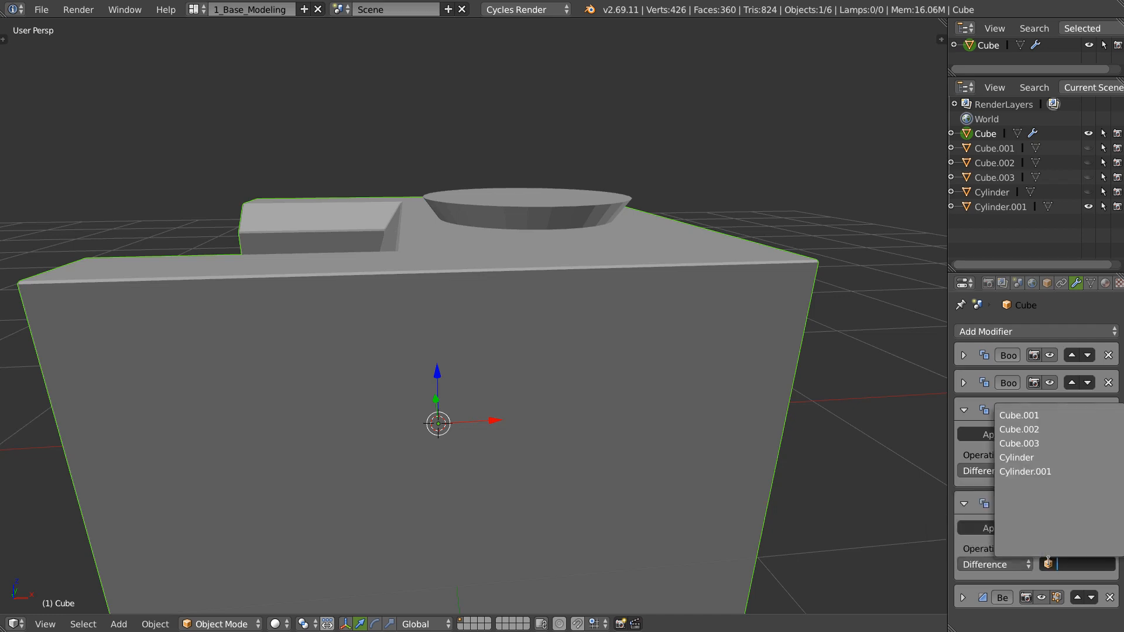
pyautogui.click(1013, 472)
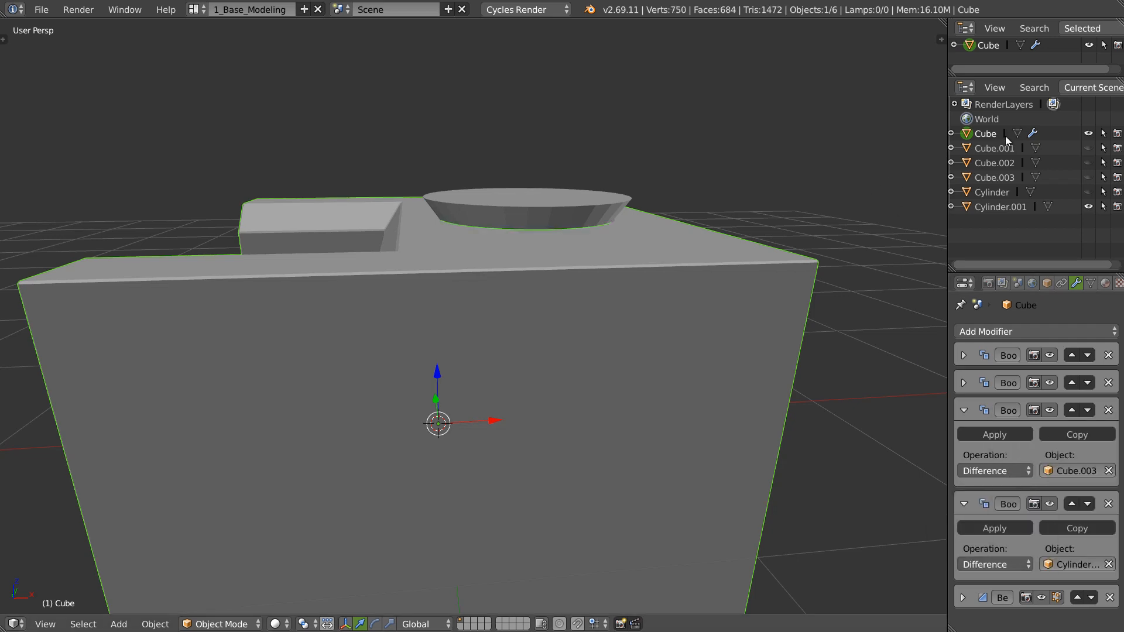
pyautogui.click(1088, 206)
# Step: Select and unhide Cylinder.001, and apply smooth shading to it
pyautogui.moveTo(515, 239); pyautogui.dragTo(703, 257, button='middle')
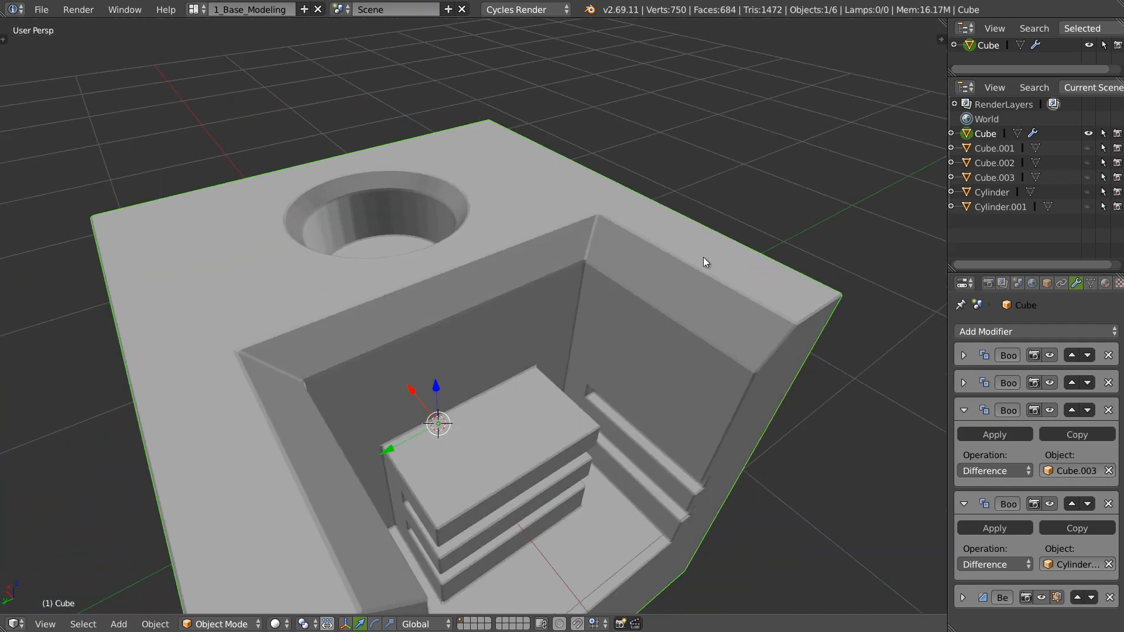
pyautogui.moveTo(574, 297); pyautogui.dragTo(487, 254, button='middle')
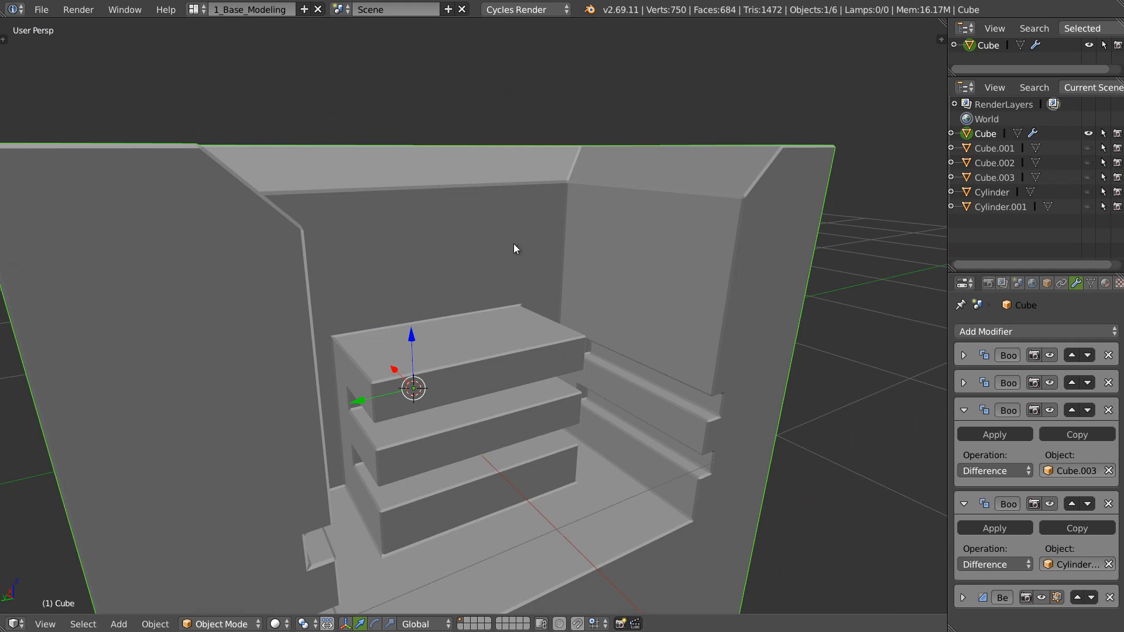
pyautogui.scroll(-3, 561, 401)
pyautogui.moveTo(484, 376); pyautogui.dragTo(441, 199, button='middle')
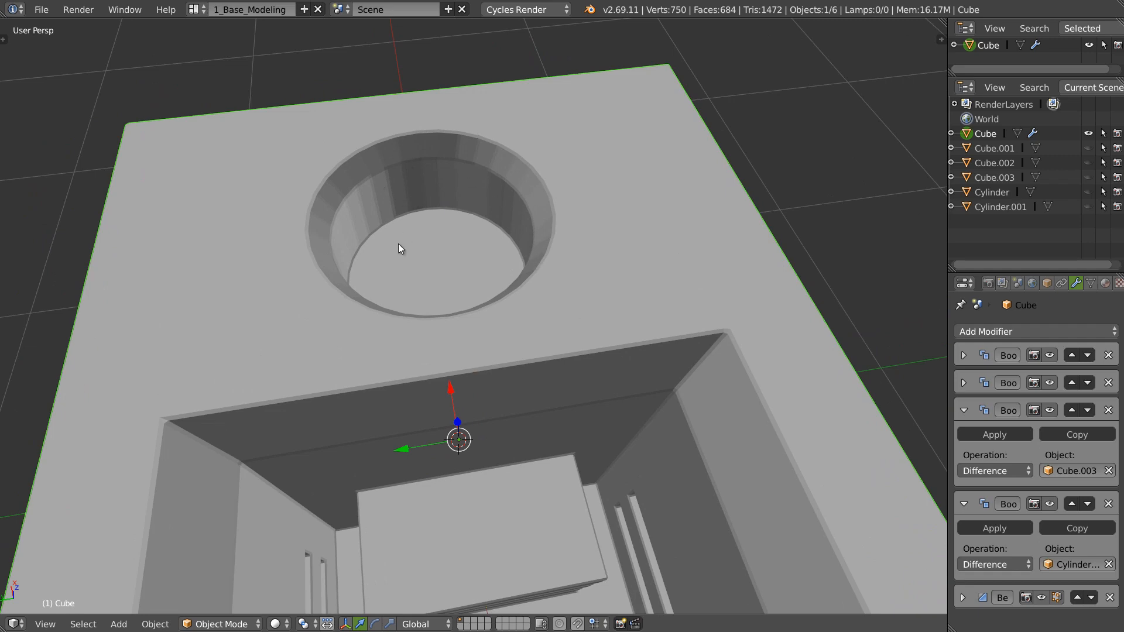
pyautogui.moveTo(398, 243); pyautogui.dragTo(524, 289, button='middle')
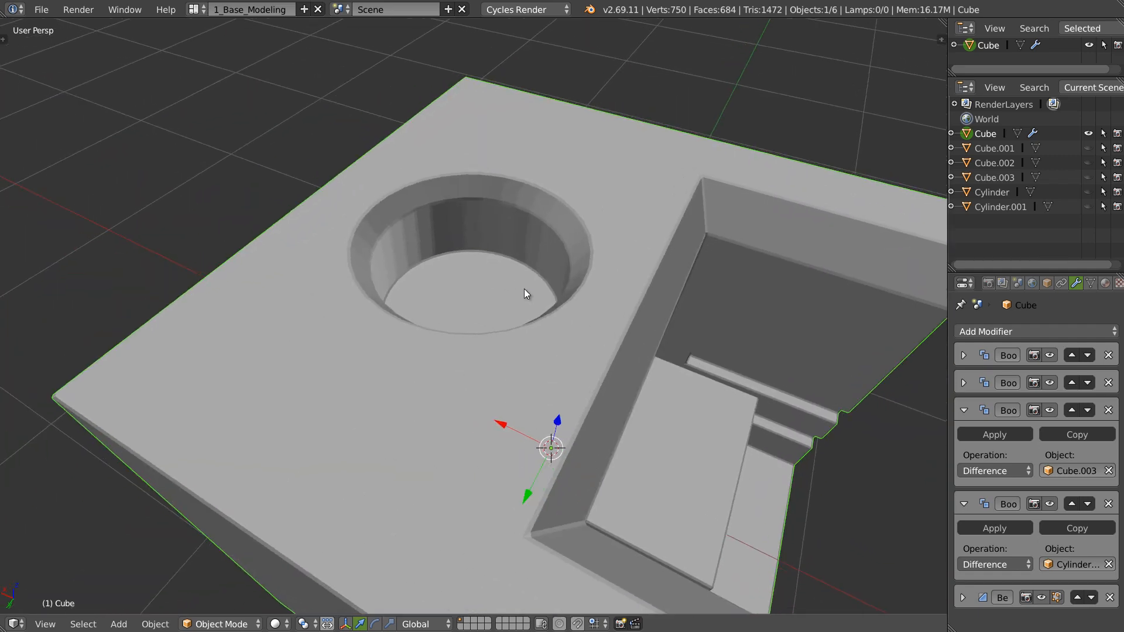
pyautogui.click(1005, 208)
pyautogui.click(1088, 207)
pyautogui.press('w')
pyautogui.moveTo(556, 229)
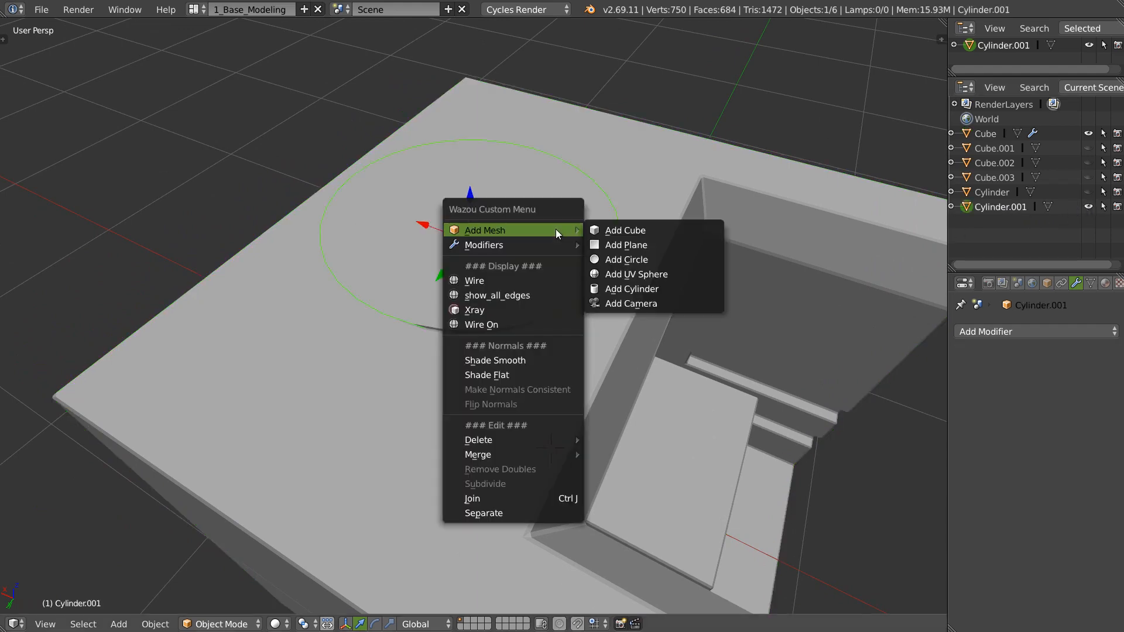
pyautogui.click(522, 358)
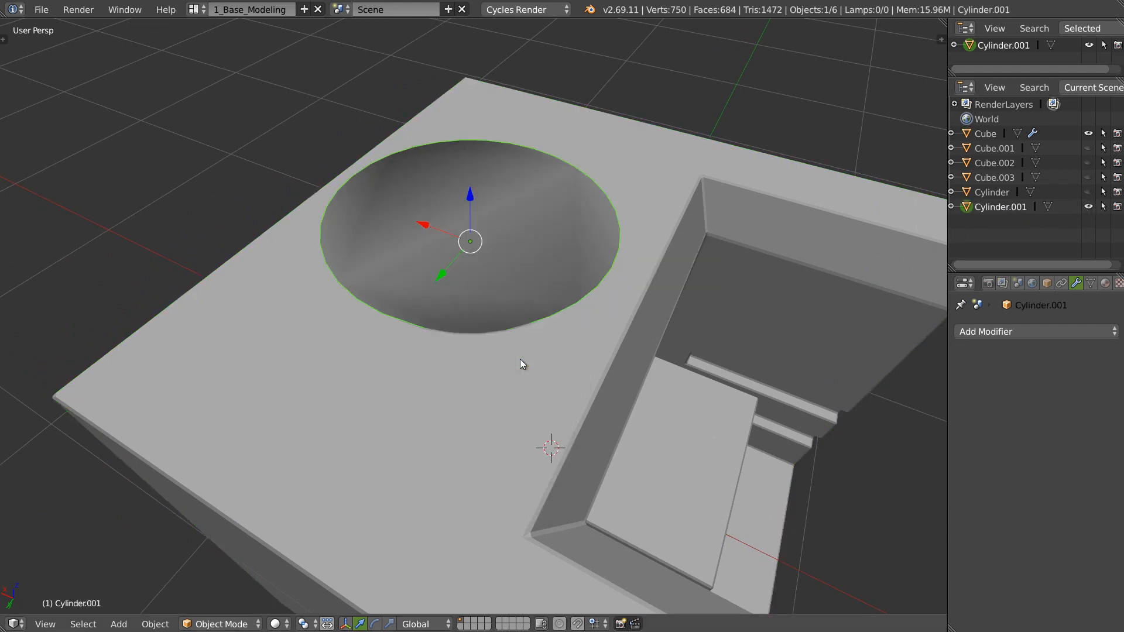
# Step: Hide Cylinder.001 and examine the smooth-shaded hole it cuts into the cube
pyautogui.click(1088, 206)
pyautogui.moveTo(547, 245); pyautogui.dragTo(392, 264, button='middle')
pyautogui.scroll(2, 403, 241)
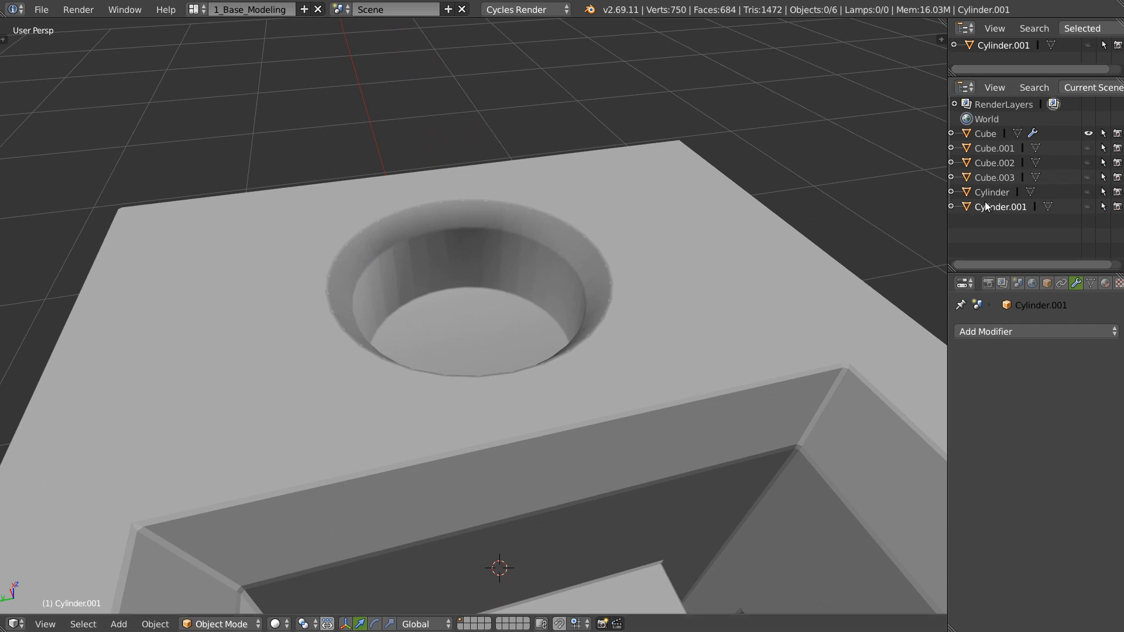
# Step: Unhide and select Cylinder.001, and add a Subdivision Surface modifier at level 2 to it
pyautogui.click(1088, 206)
pyautogui.rightClick(404, 272)
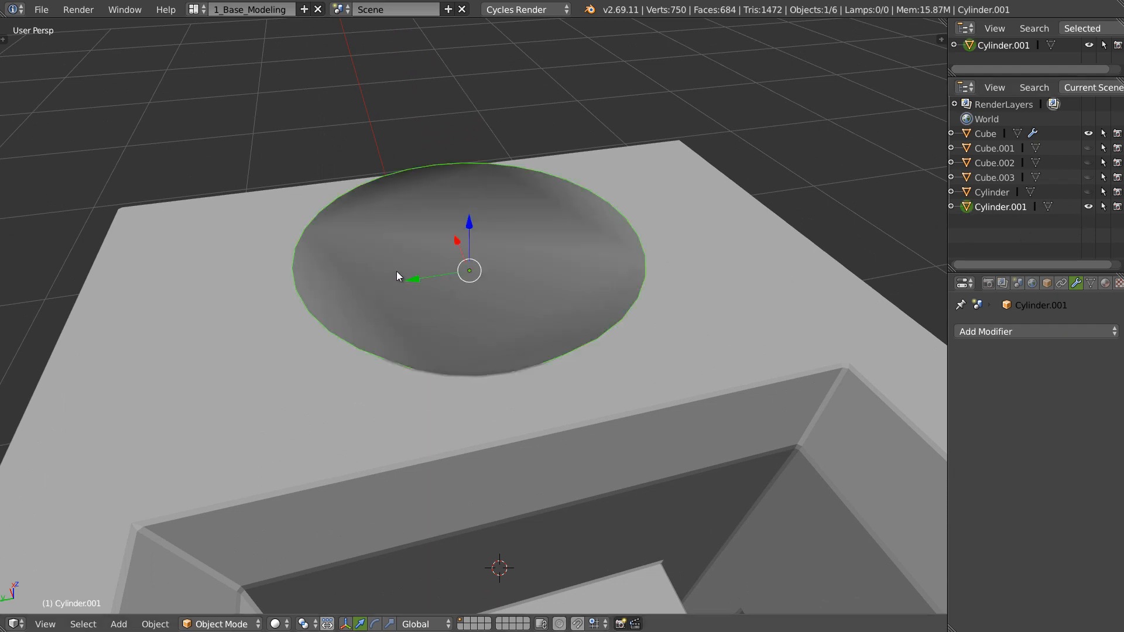
pyautogui.moveTo(398, 272); pyautogui.dragTo(416, 258, button='middle')
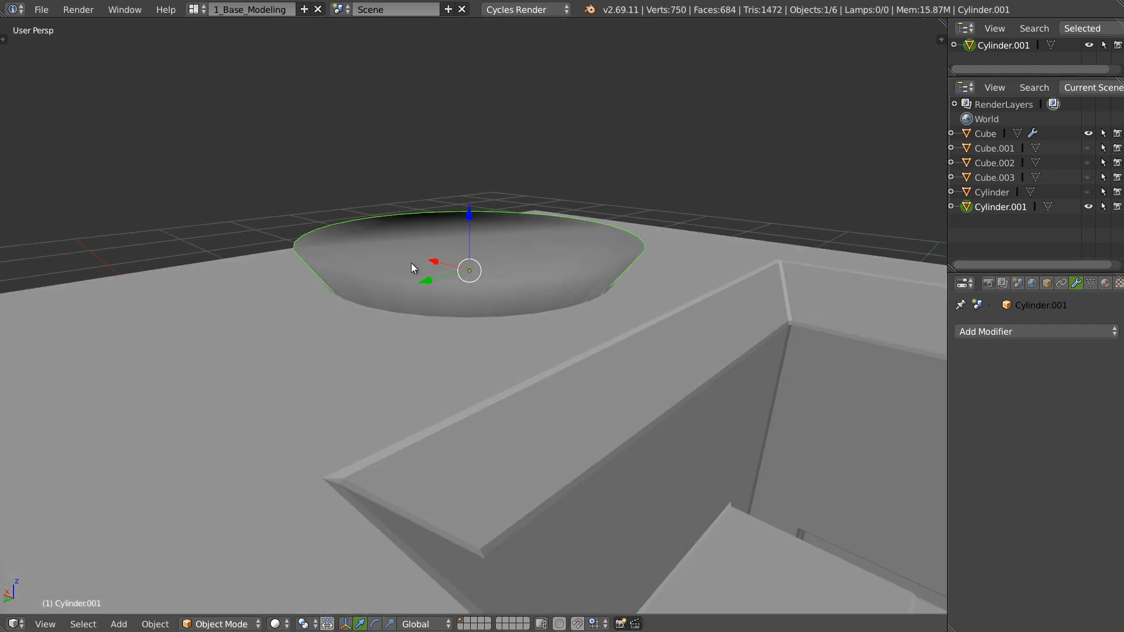
pyautogui.hotkey('ctrl', '2')
# Step: Add an Edge Split modifier to Cylinder.001 and place it above the Subdivision Surface modifier
pyautogui.click(1020, 331)
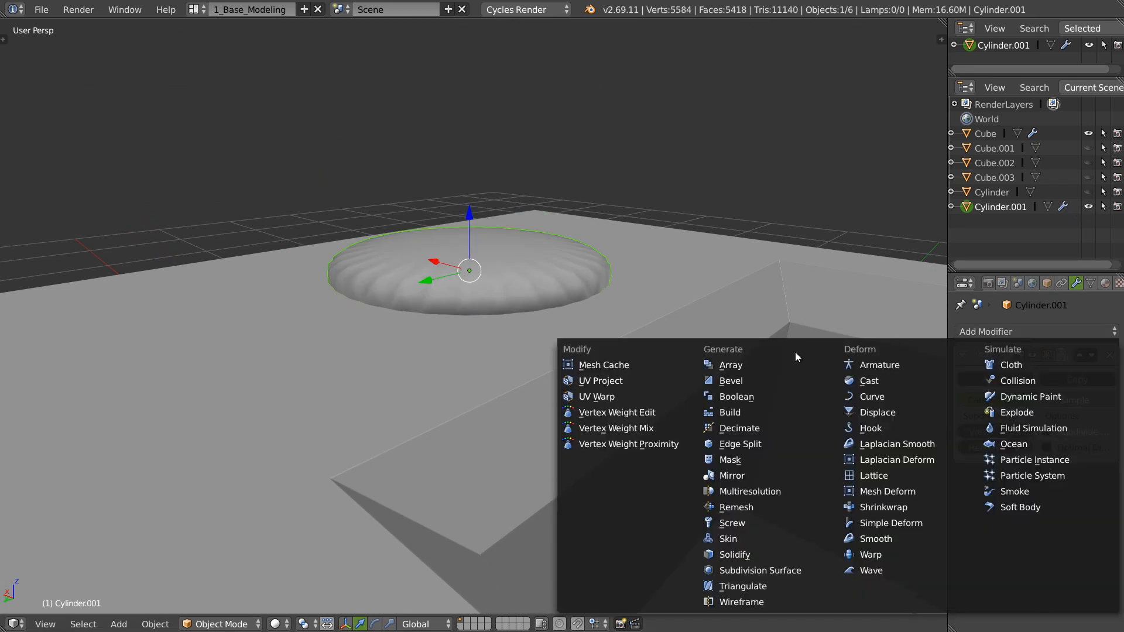
pyautogui.click(757, 444)
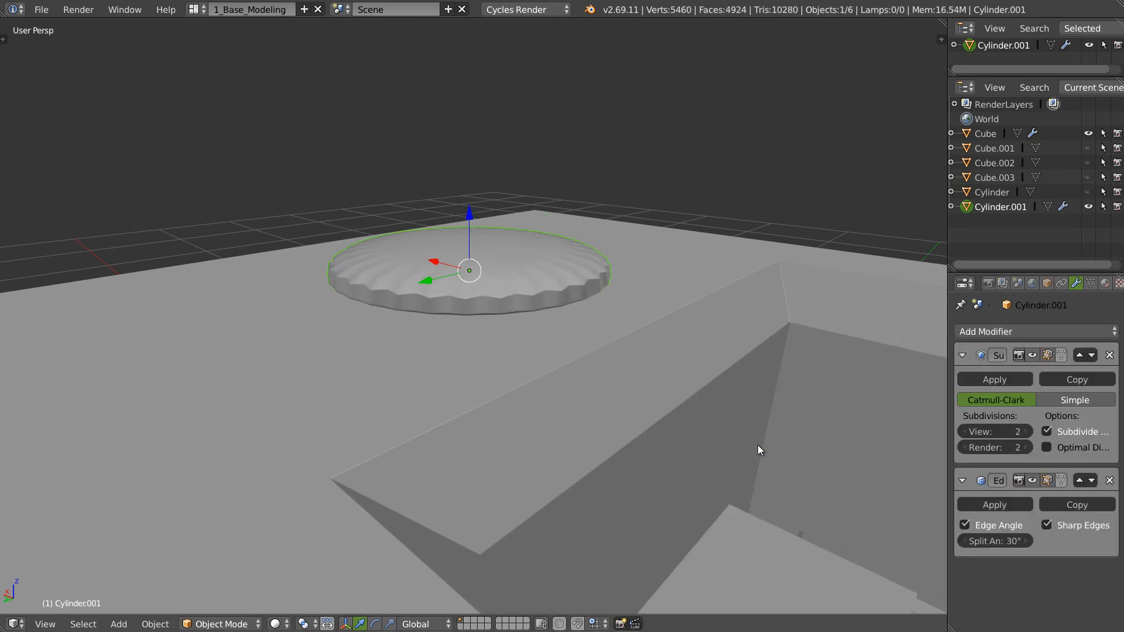
pyautogui.click(1080, 481)
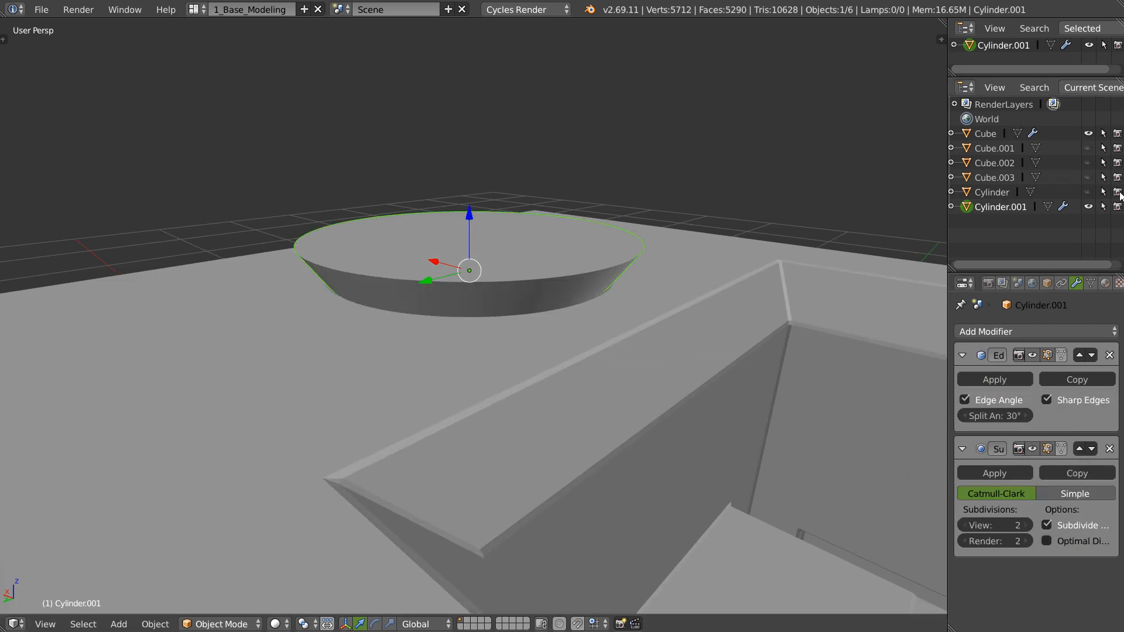
# Step: Hide Cylinder.001 and examine the subdivided flared hole from several angles
pyautogui.click(1088, 206)
pyautogui.moveTo(562, 338); pyautogui.dragTo(654, 375, button='middle')
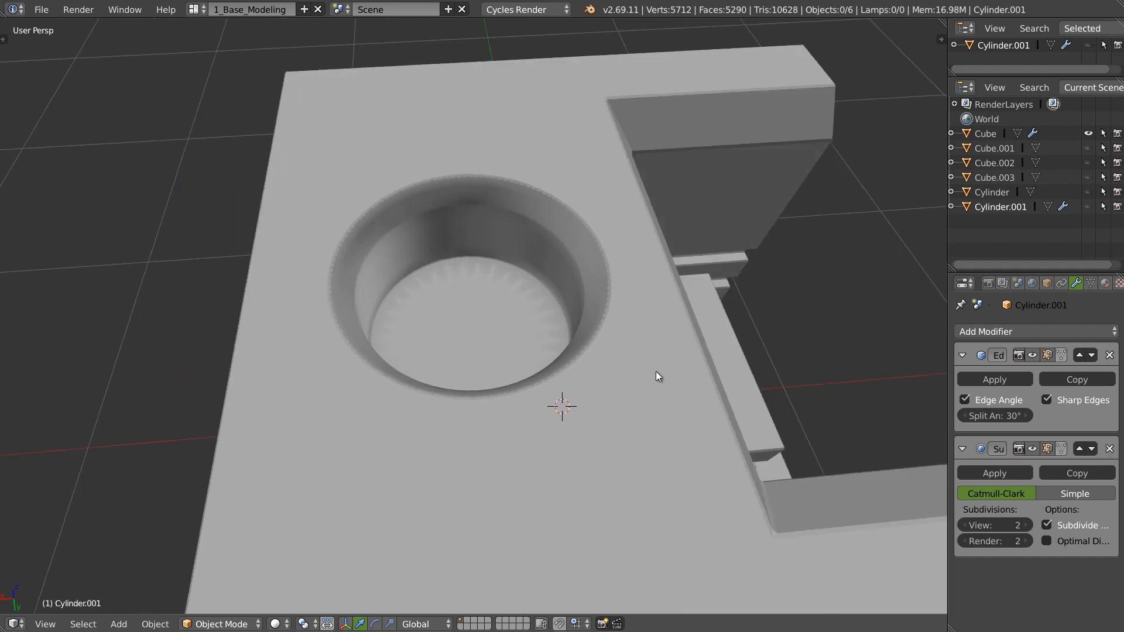
pyautogui.moveTo(559, 377); pyautogui.dragTo(624, 351, button='middle')
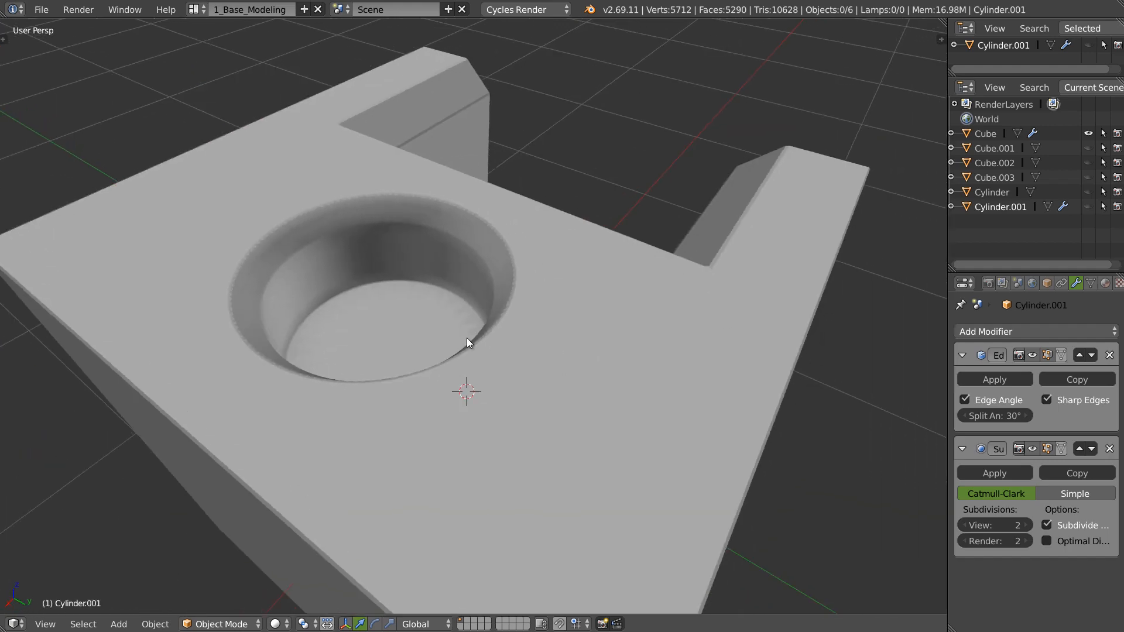
pyautogui.scroll(2, 445, 339)
pyautogui.moveTo(420, 337); pyautogui.dragTo(554, 377, button='middle')
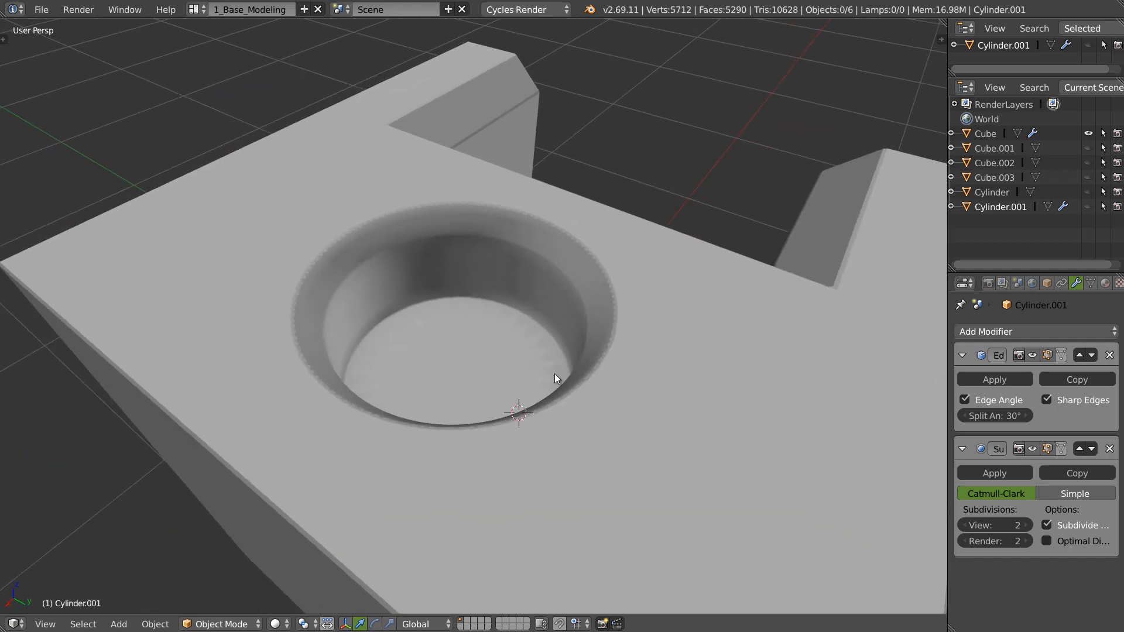
# Step: Select the cube and add an Edge Split modifier with a split angle of 10°
pyautogui.rightClick(652, 378)
pyautogui.click(1001, 331)
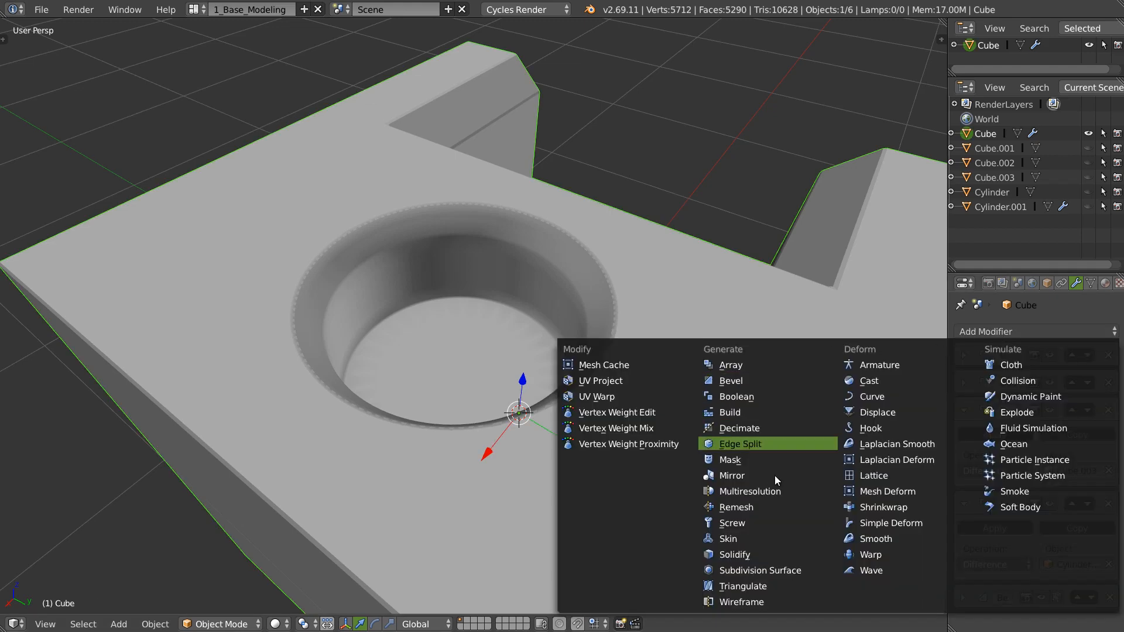
pyautogui.click(761, 443)
pyautogui.scroll(-3, 1018, 503)
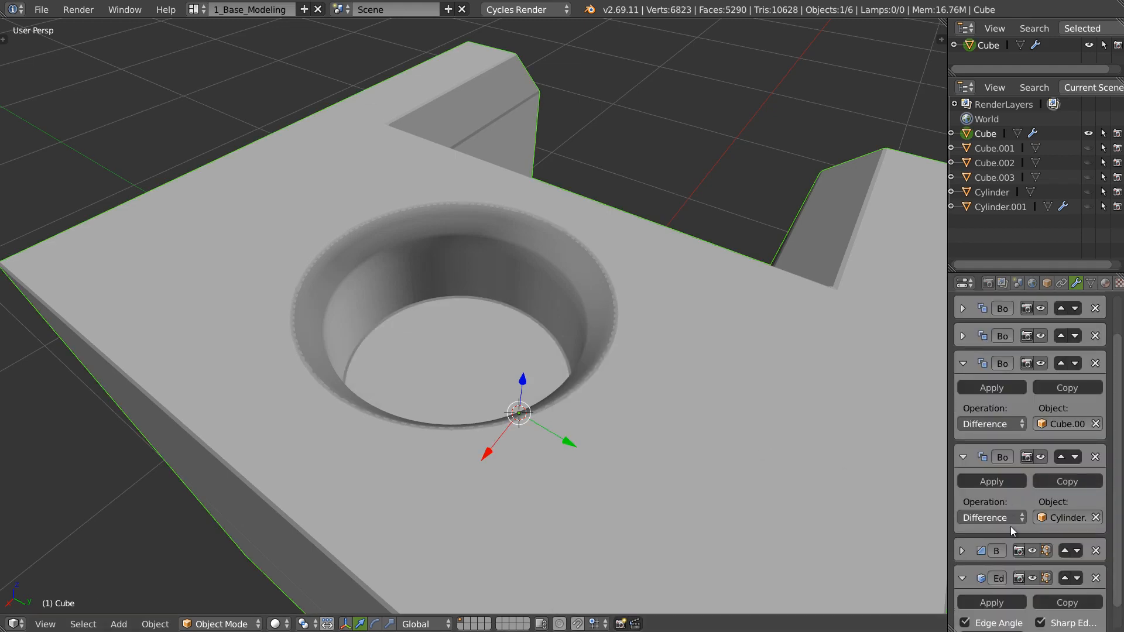
pyautogui.write('10')
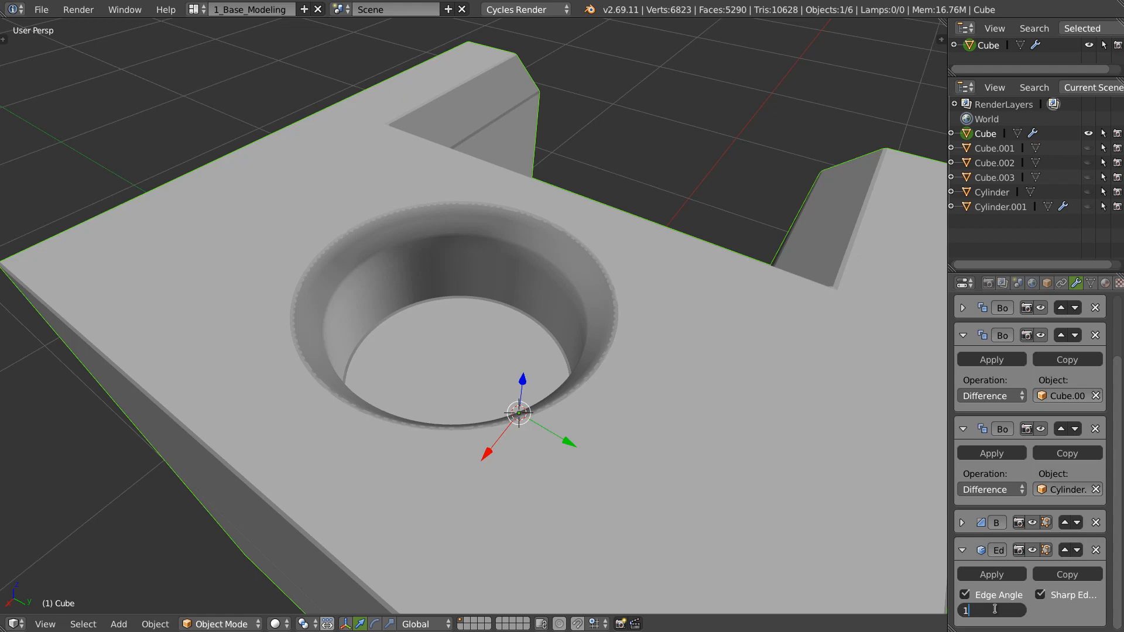
pyautogui.press('Return')
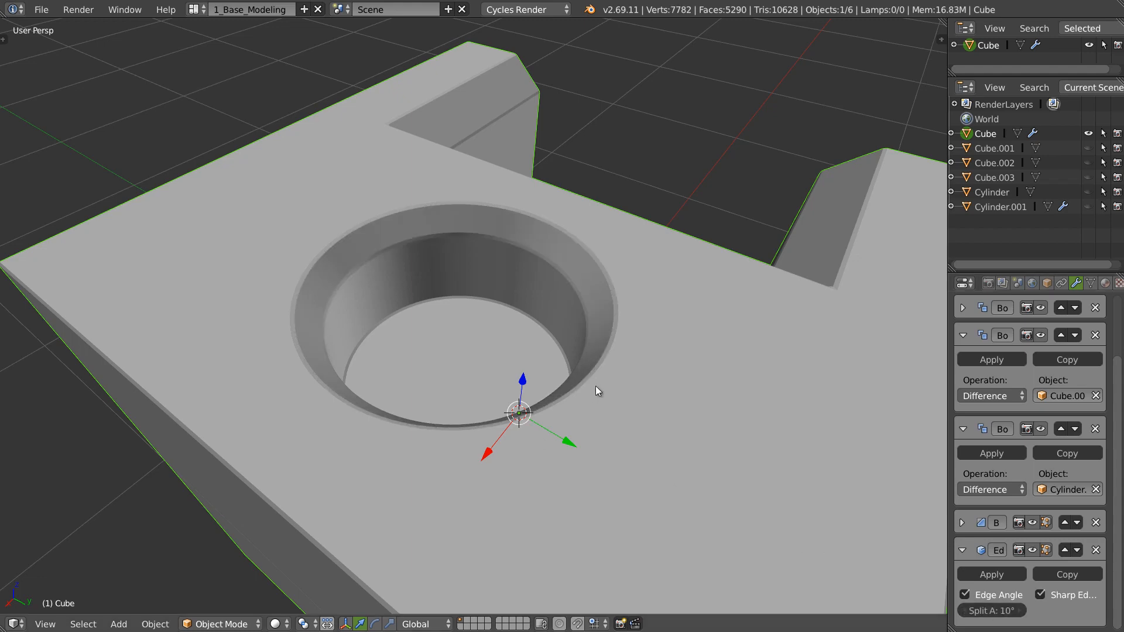
# Step: Apply smooth shading to the cube and check its hole and pocket from several angles
pyautogui.moveTo(596, 385); pyautogui.dragTo(420, 384, button='middle')
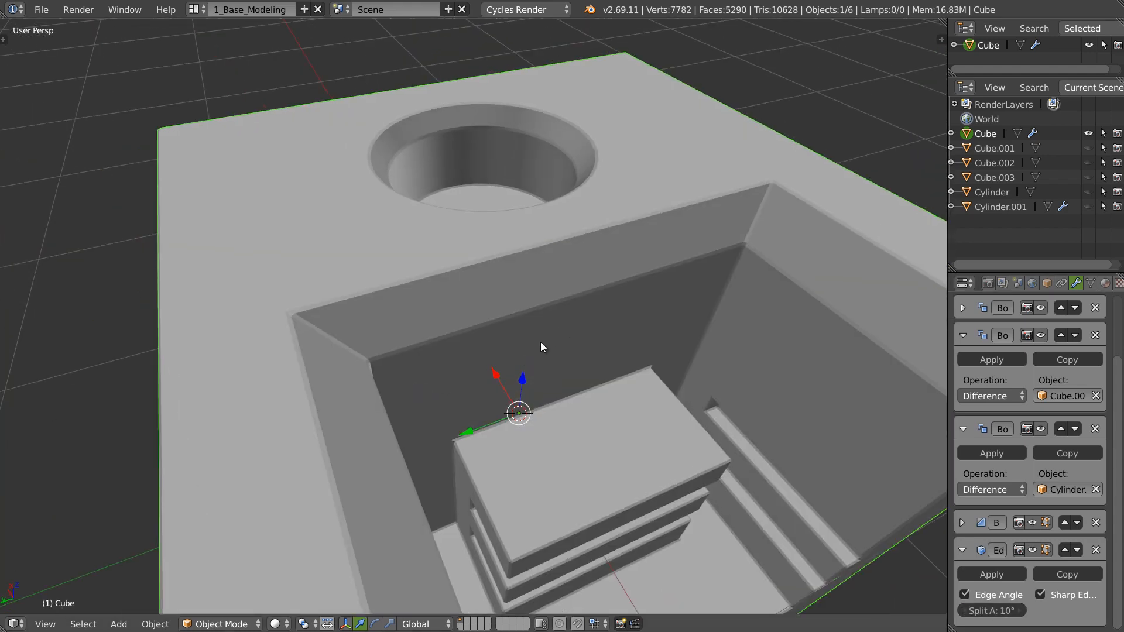
pyautogui.scroll(2, 536, 345)
pyautogui.press('w')
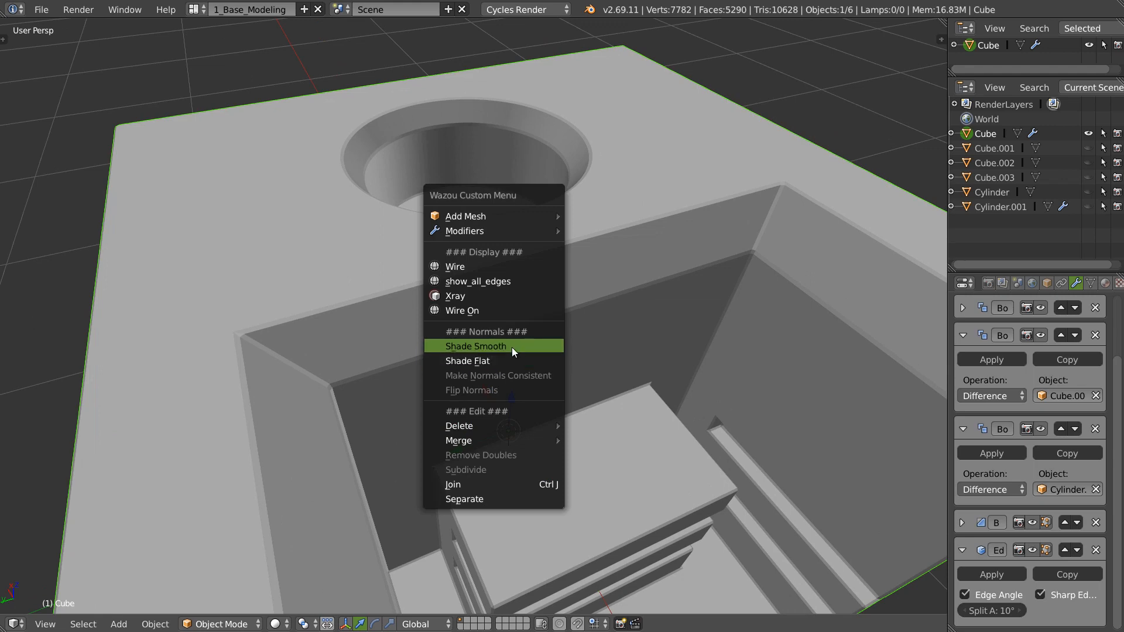
pyautogui.click(511, 347)
pyautogui.moveTo(511, 347); pyautogui.dragTo(734, 322, button='middle')
pyautogui.scroll(-3, 571, 326)
pyautogui.moveTo(572, 327); pyautogui.dragTo(621, 384, button='middle')
pyautogui.scroll(-4, 780, 334)
pyautogui.scroll(5, 572, 326)
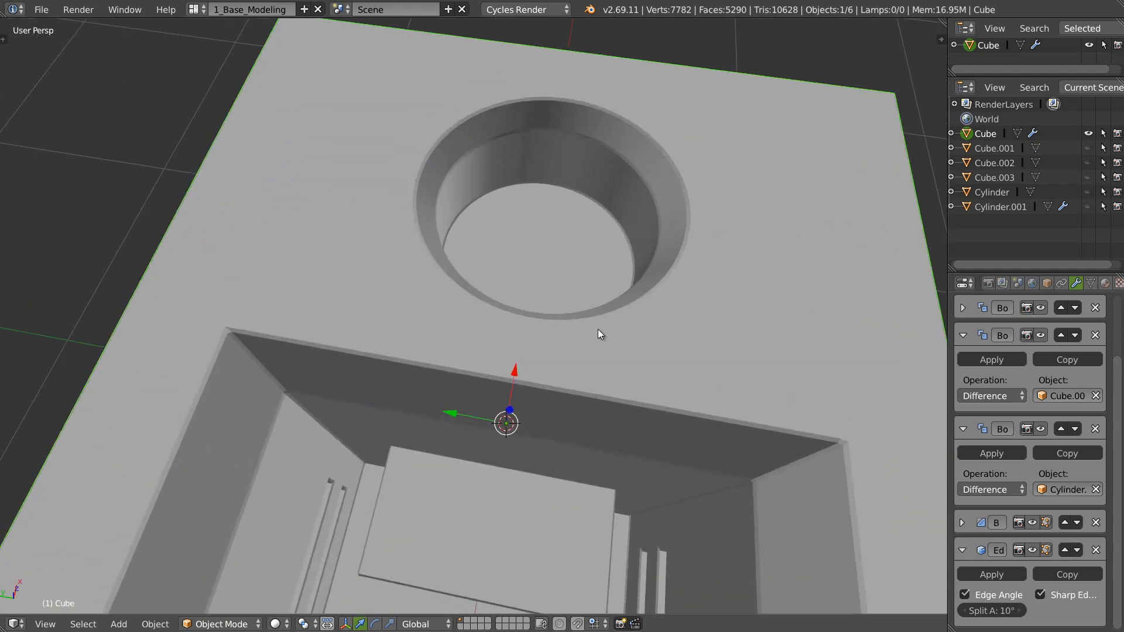
# Step: Overlay the wireframe on the bevelled cube, examine the topology around the flared hole, and turn the overlay off
pyautogui.scroll(-3, 587, 373)
pyautogui.moveTo(536, 344); pyautogui.dragTo(570, 292, button='middle')
pyautogui.press('w')
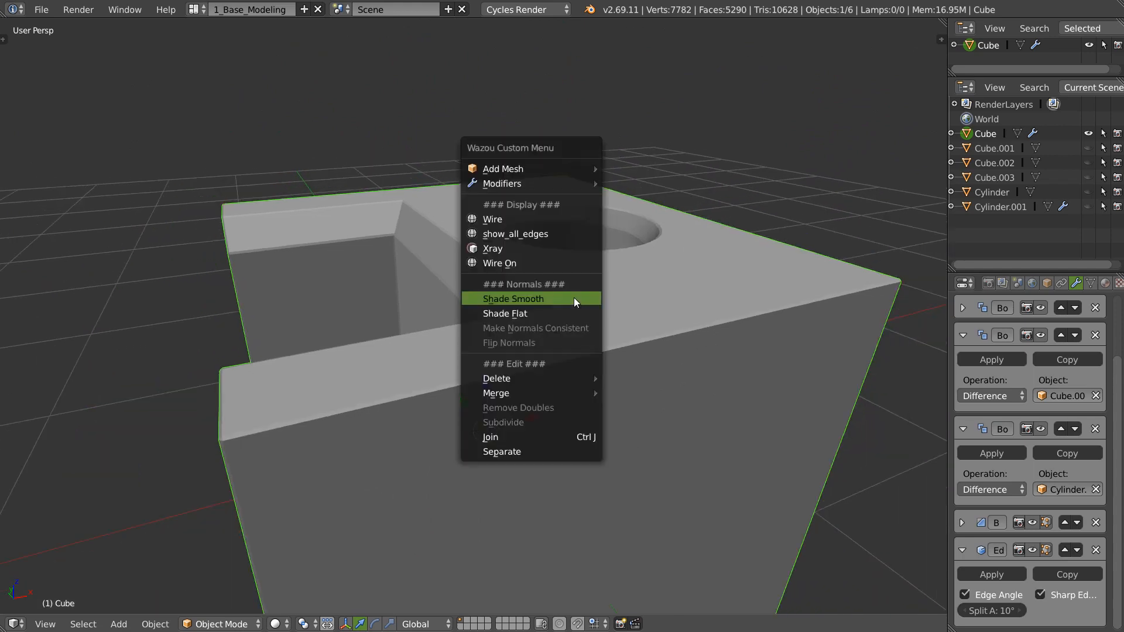
pyautogui.click(510, 220)
pyautogui.moveTo(553, 248); pyautogui.dragTo(473, 217, button='middle')
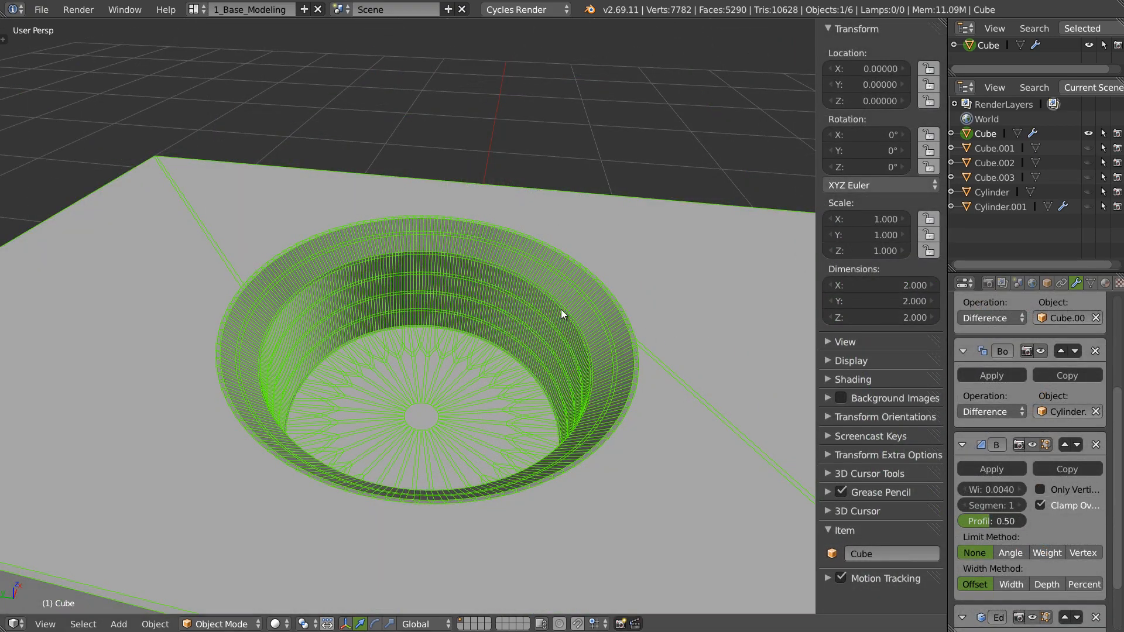
pyautogui.scroll(-3, 364, 316)
pyautogui.scroll(7, 398, 287)
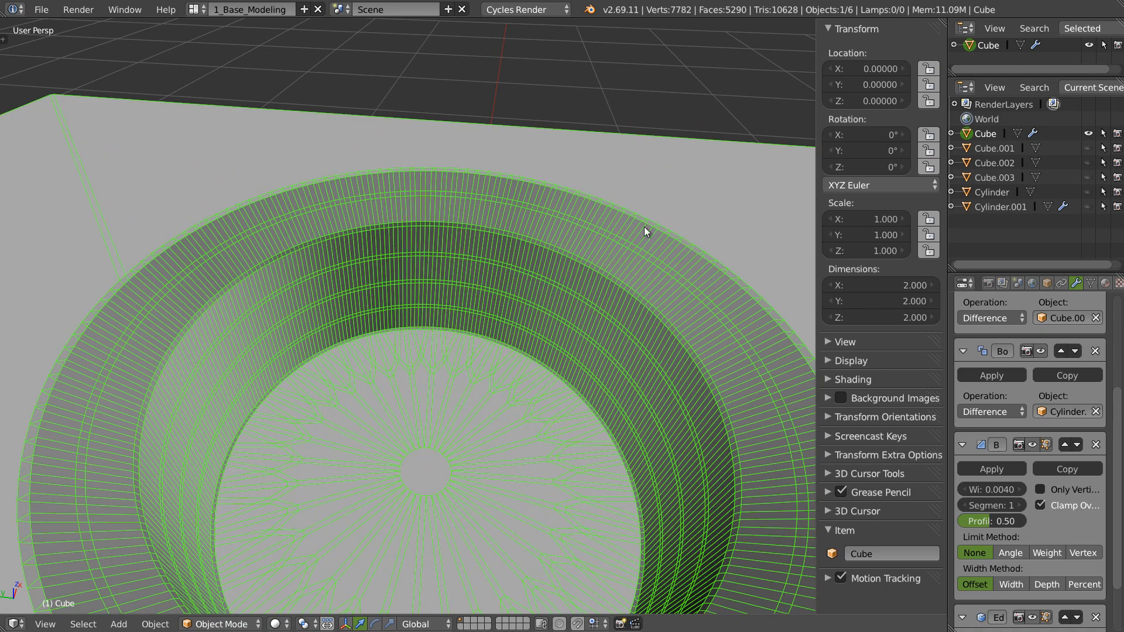
pyautogui.scroll(-3, 527, 277)
pyautogui.press('w')
pyautogui.click(437, 282)
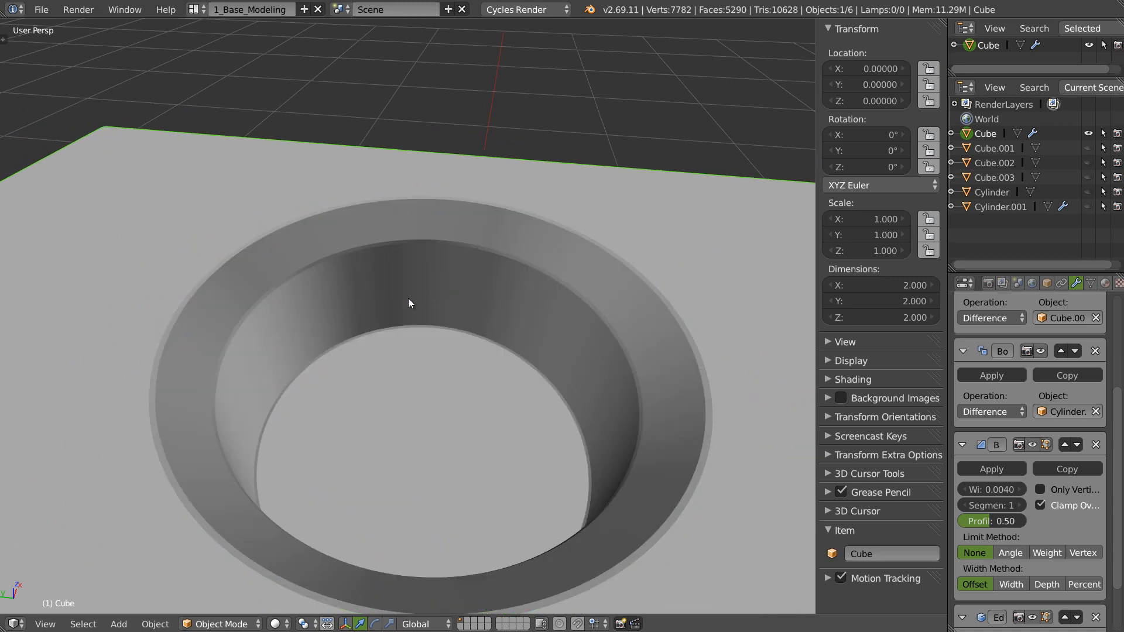
# Step: Examine the shading and bevelled edges on the inner wall of the flared hole up close
pyautogui.scroll(3, 421, 298)
pyautogui.moveTo(438, 300); pyautogui.dragTo(336, 325, button='middle')
pyautogui.scroll(5, 427, 279)
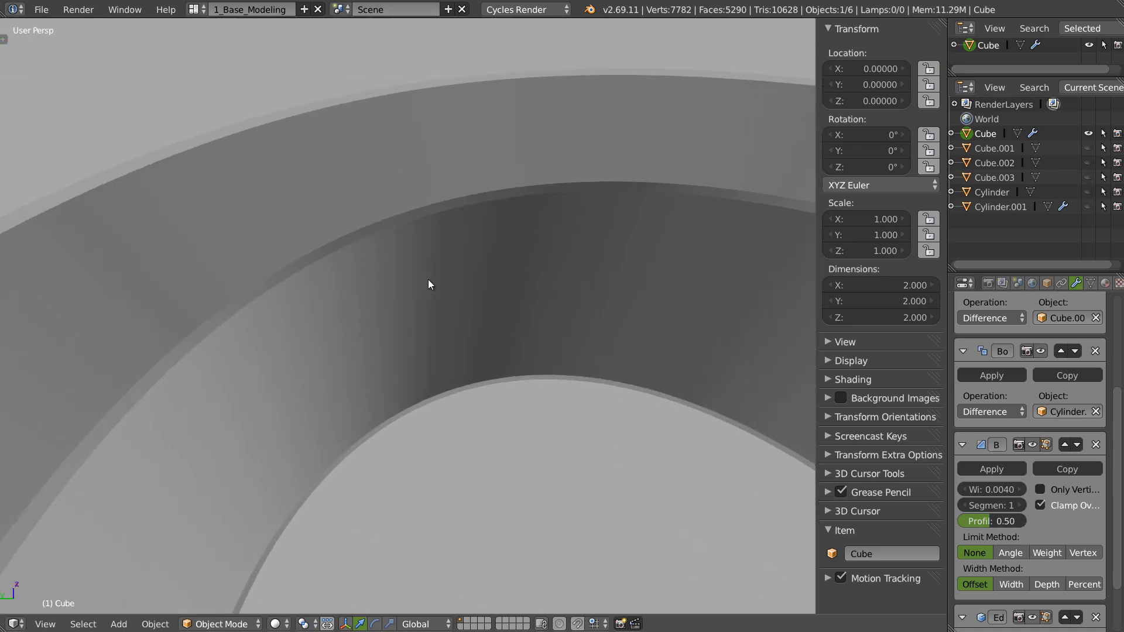
pyautogui.moveTo(623, 231); pyautogui.dragTo(568, 279, button='middle')
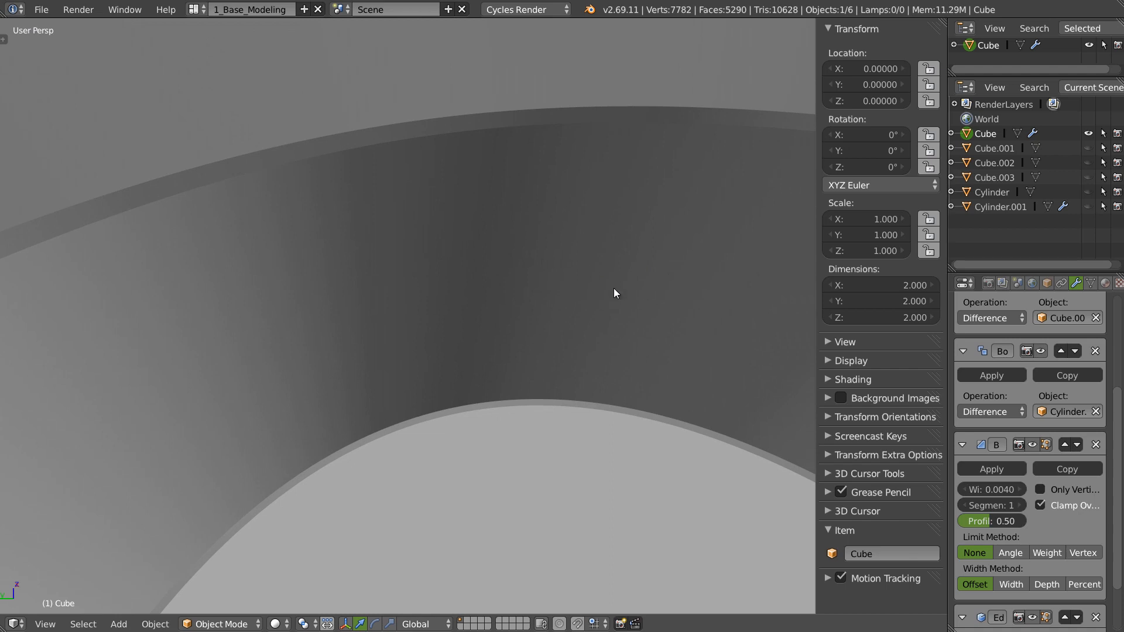
pyautogui.scroll(-3, 613, 293)
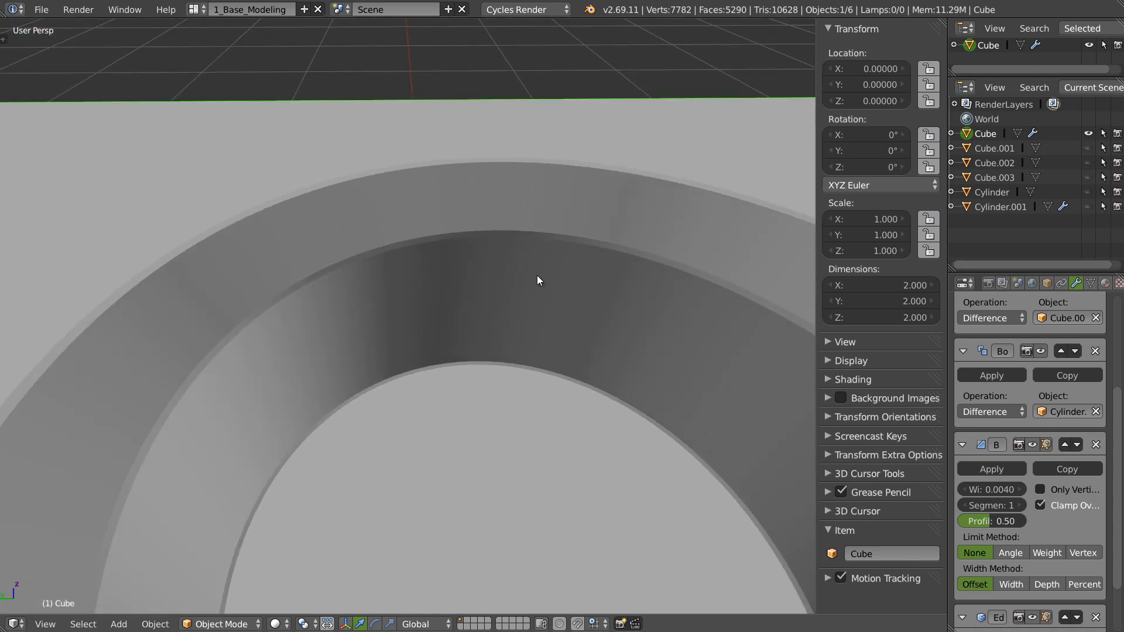
pyautogui.scroll(-5, 537, 280)
pyautogui.scroll(3, 469, 299)
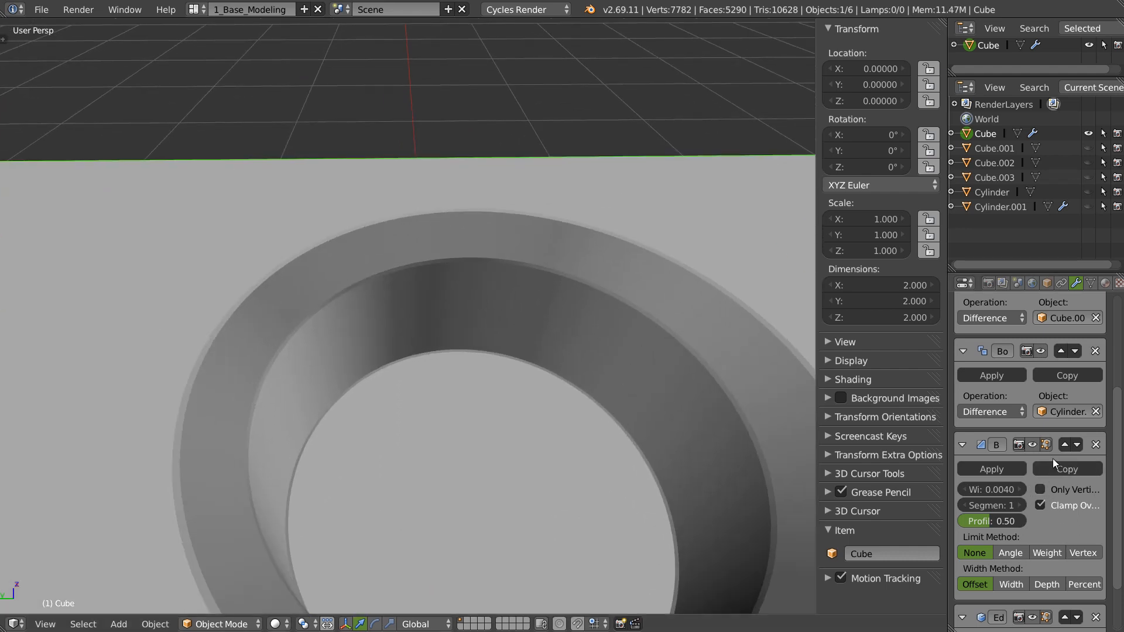
# Step: Move the cube's Bevel modifier above the Boolean modifier that subtracts Cylinder.001
pyautogui.click(1064, 445)
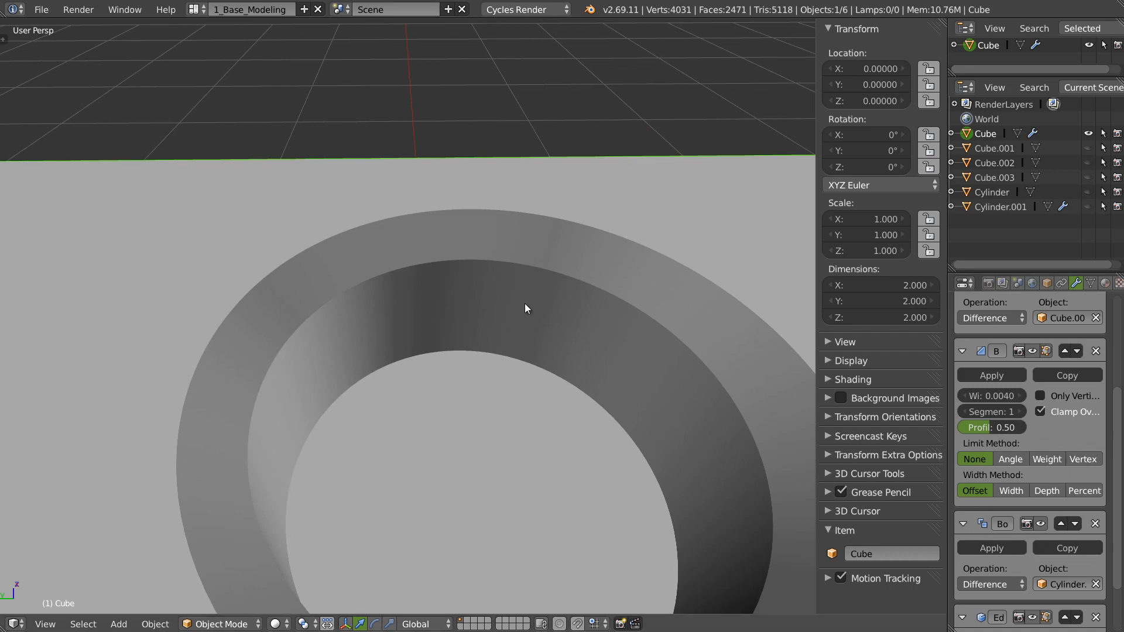
pyautogui.scroll(-3, 468, 364)
pyautogui.moveTo(468, 364); pyautogui.dragTo(402, 338, button='middle')
pyautogui.scroll(2, 430, 308)
pyautogui.scroll(2, 398, 336)
# Step: Toggle the cube's wireframe overlay on and off to check the hole's mesh with the reordered Bevel modifier
pyautogui.press('w')
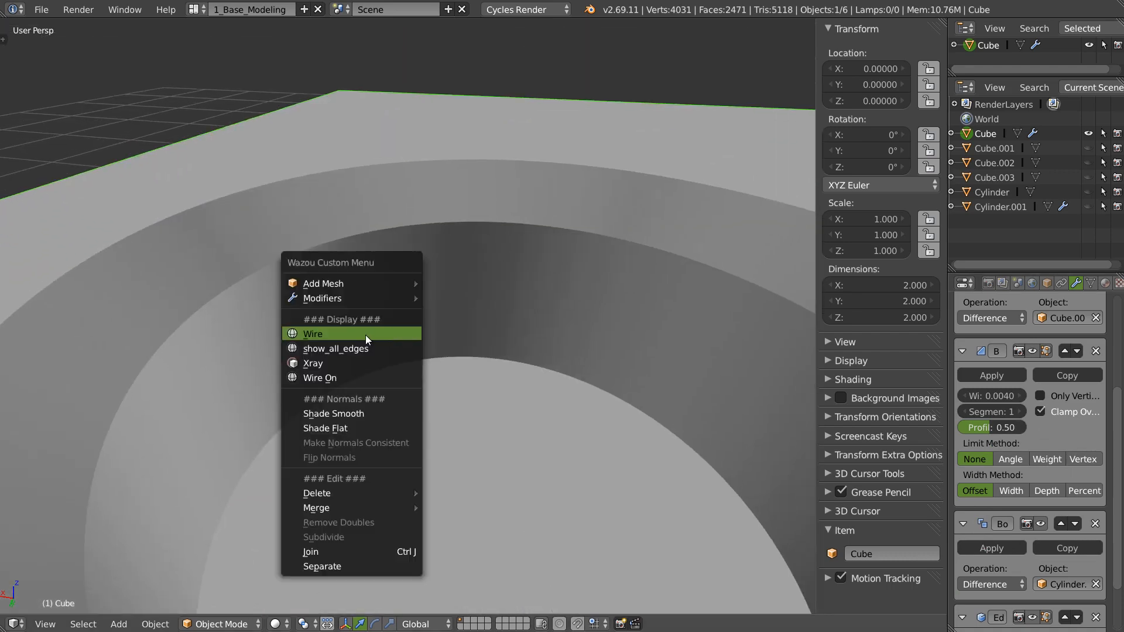
pyautogui.click(365, 335)
pyautogui.press('w')
pyautogui.click(421, 299)
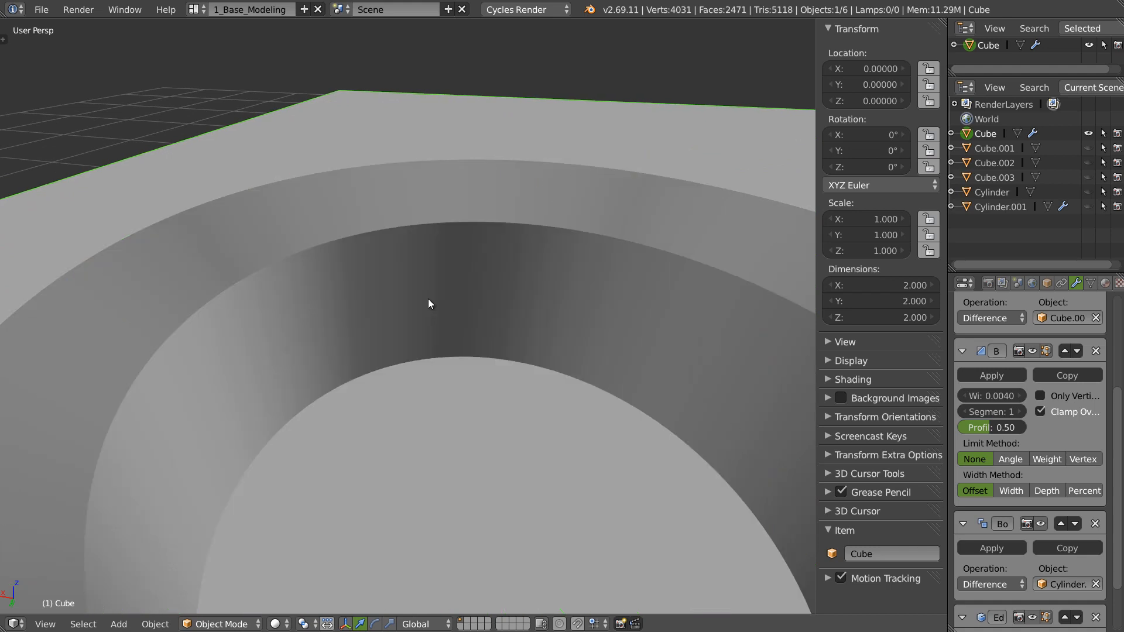
pyautogui.moveTo(427, 298); pyautogui.dragTo(569, 134, button='middle')
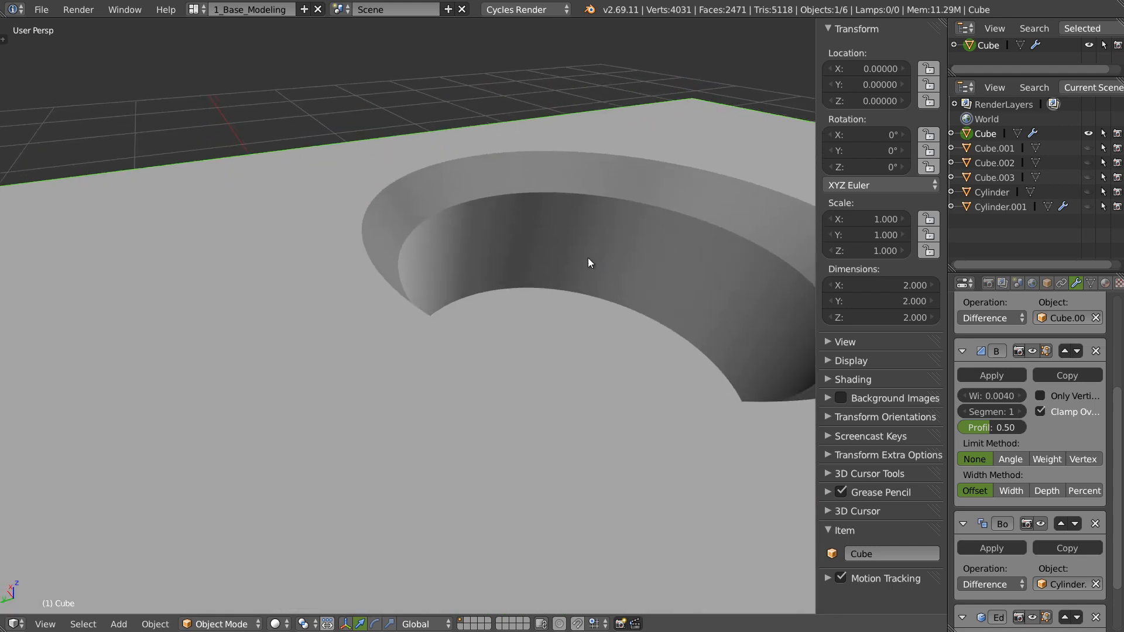
pyautogui.moveTo(589, 262); pyautogui.dragTo(498, 272, button='middle')
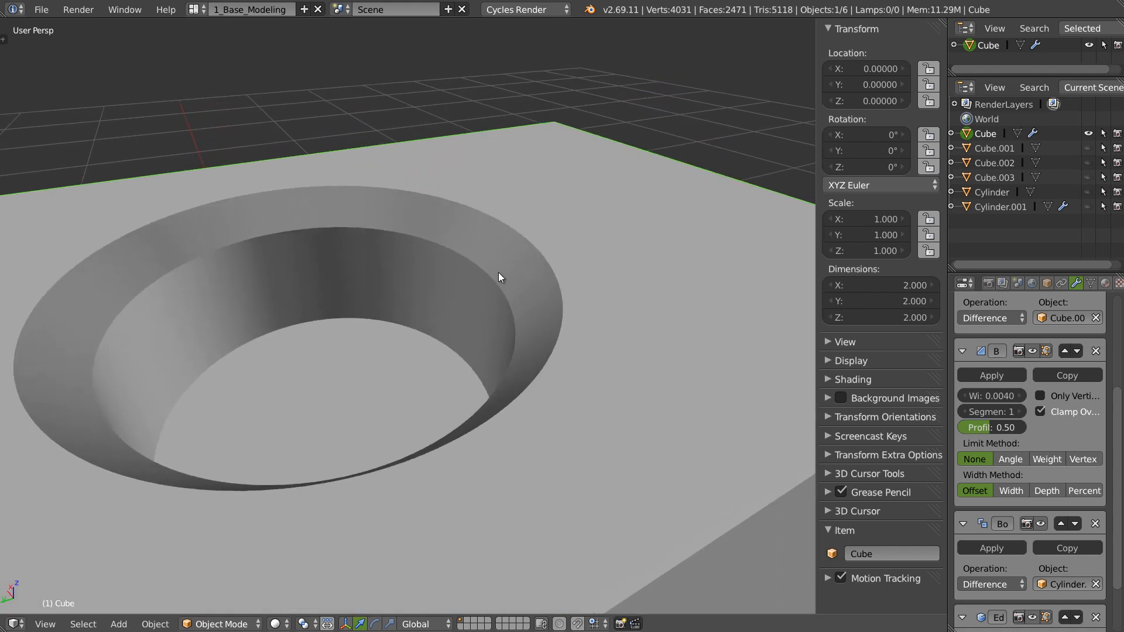
# Step: Select Cylinder.001 in the outliner and examine the cube's pocket, side grooves, stacked blocks and flared hole from all around
pyautogui.click(1000, 206)
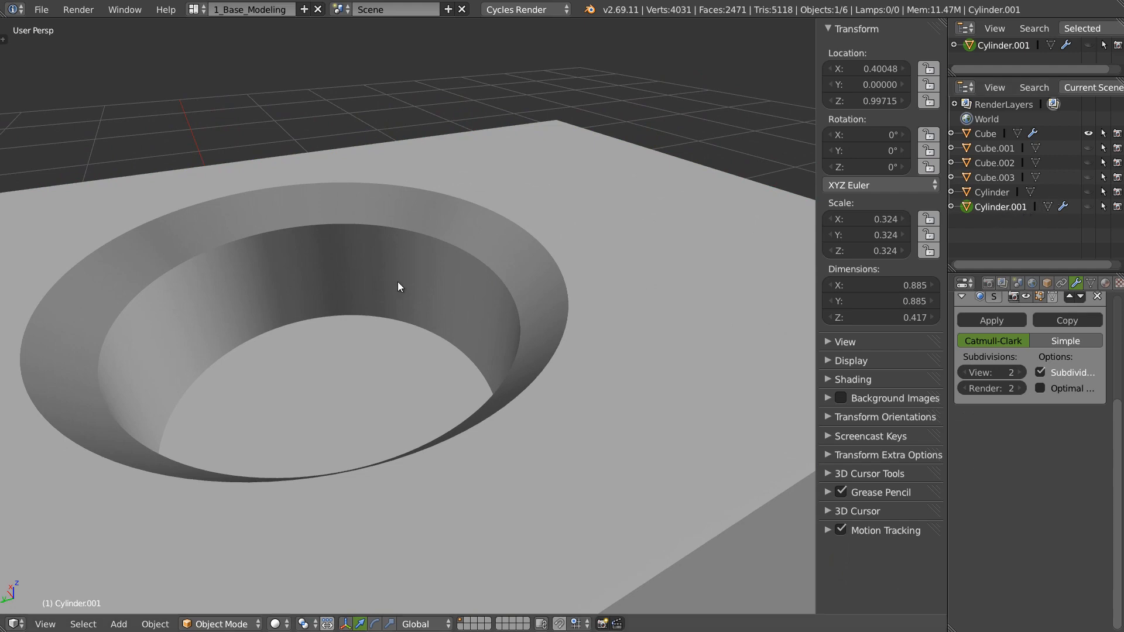
pyautogui.scroll(-6, 342, 296)
pyautogui.moveTo(330, 293); pyautogui.dragTo(347, 120, button='middle')
pyautogui.scroll(2, 350, 294)
pyautogui.scroll(1, 351, 255)
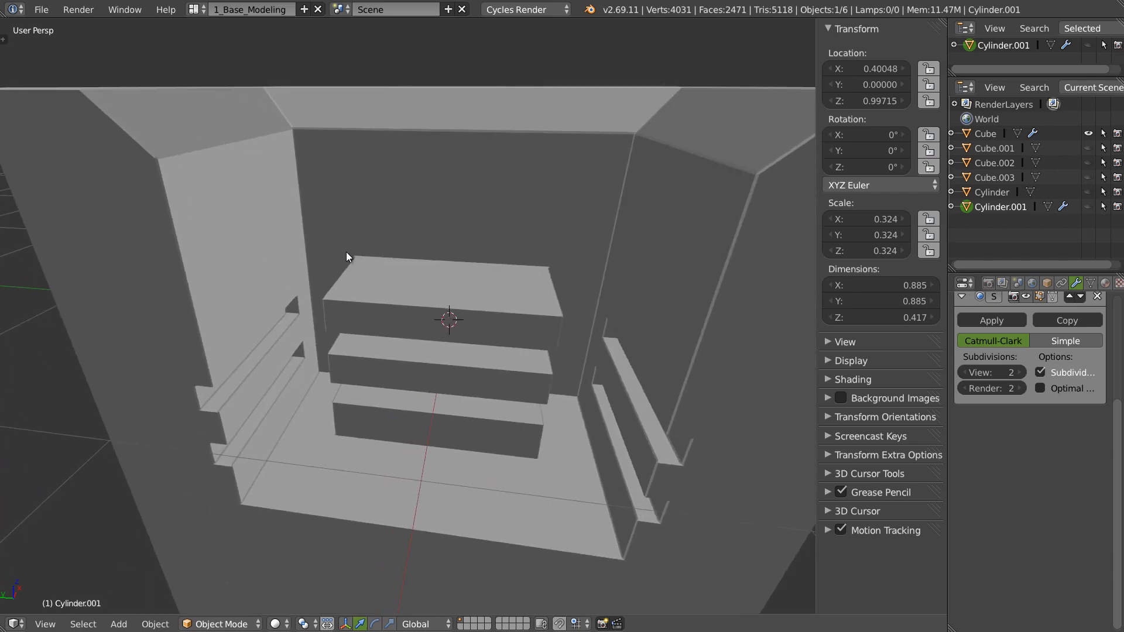
pyautogui.scroll(-3, 375, 286)
pyautogui.moveTo(378, 289); pyautogui.dragTo(306, 287, button='middle')
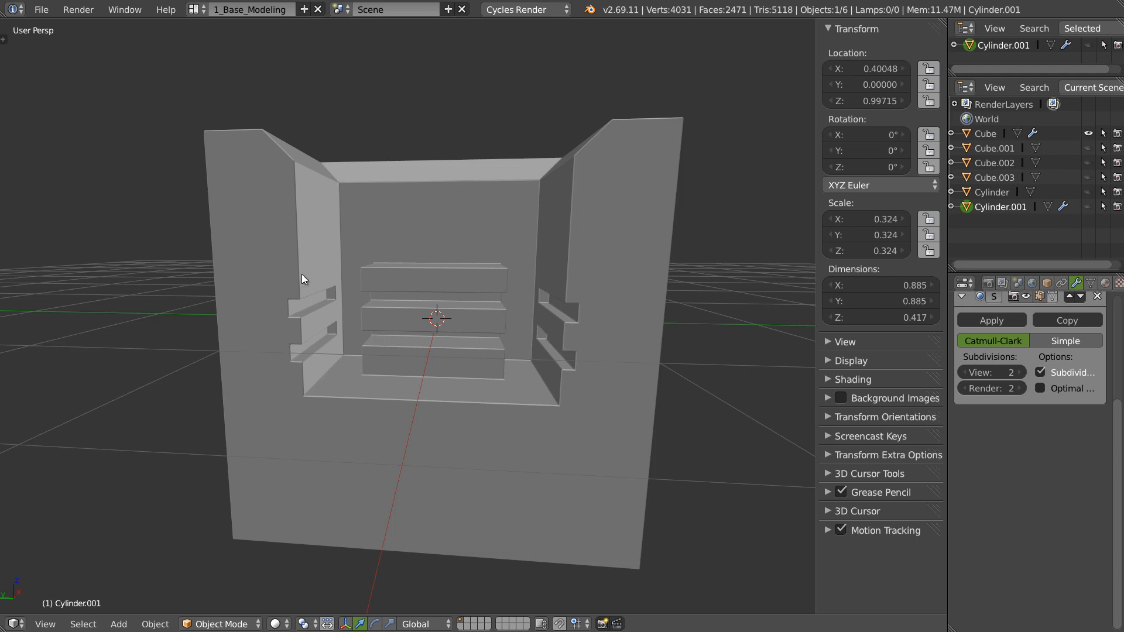
pyautogui.moveTo(557, 248); pyautogui.dragTo(631, 244, button='middle')
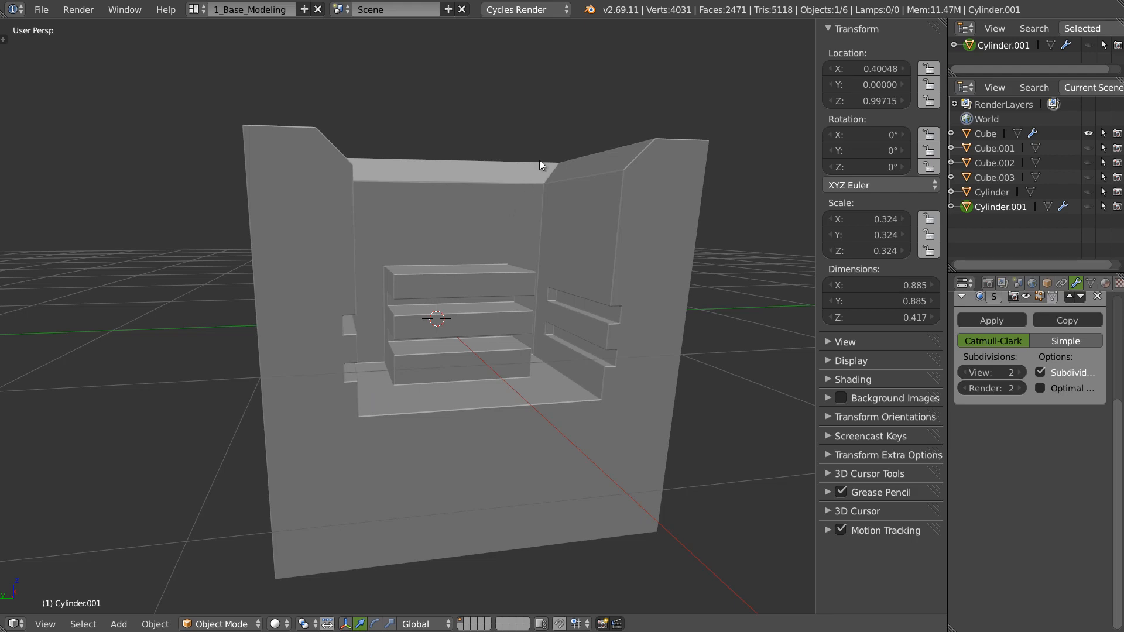
pyautogui.moveTo(477, 240); pyautogui.dragTo(316, 328, button='middle')
pyautogui.keyDown('shift'); pyautogui.moveTo(383, 202); pyautogui.dragTo(300, 335, button='middle'); pyautogui.keyUp('shift')
pyautogui.scroll(3, 415, 255)
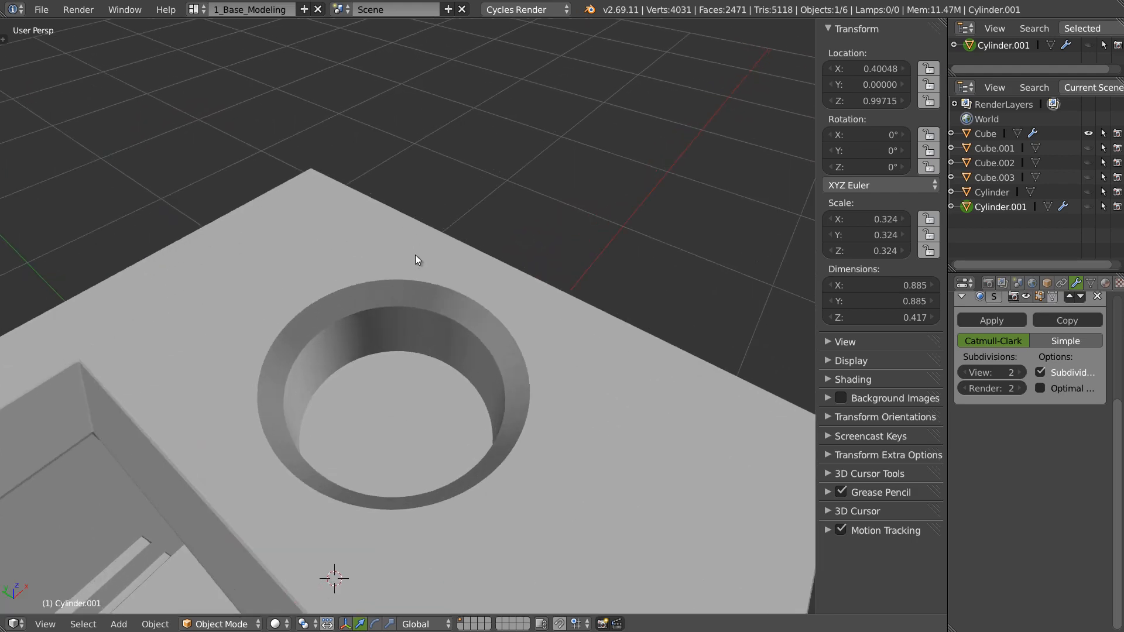
pyautogui.scroll(2, 456, 259)
pyautogui.scroll(5, 1018, 363)
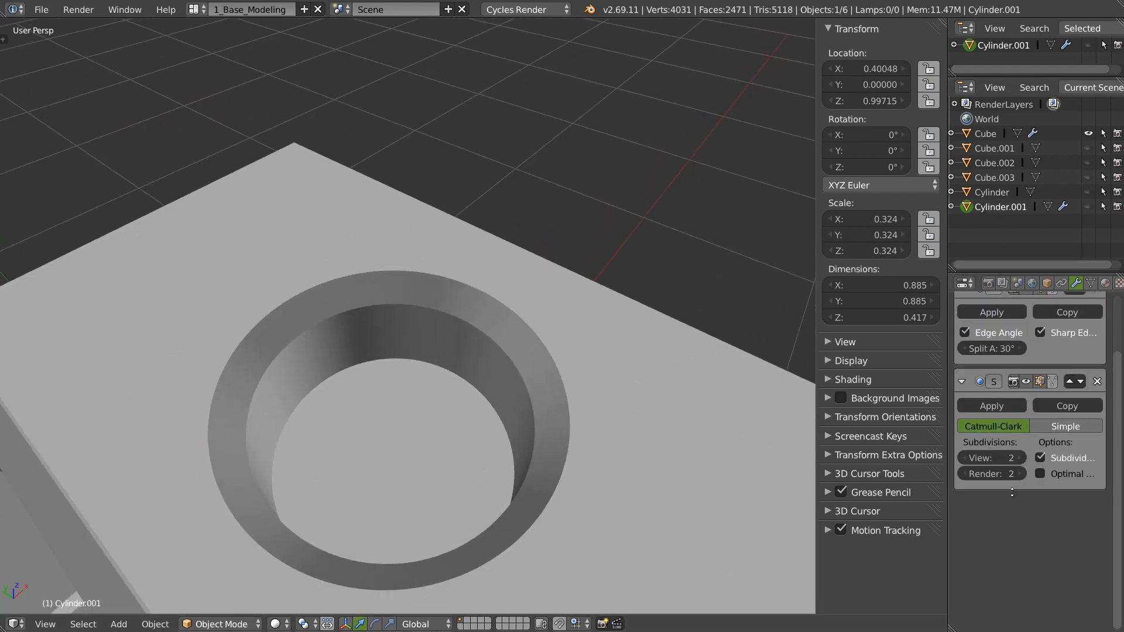
# Step: Select the bevelled cube and turn on its wireframe overlay to examine the mesh around the flared hole and pocket
pyautogui.scroll(-2, 410, 391)
pyautogui.moveTo(409, 391); pyautogui.dragTo(342, 310, button='middle')
pyautogui.scroll(2, 396, 296)
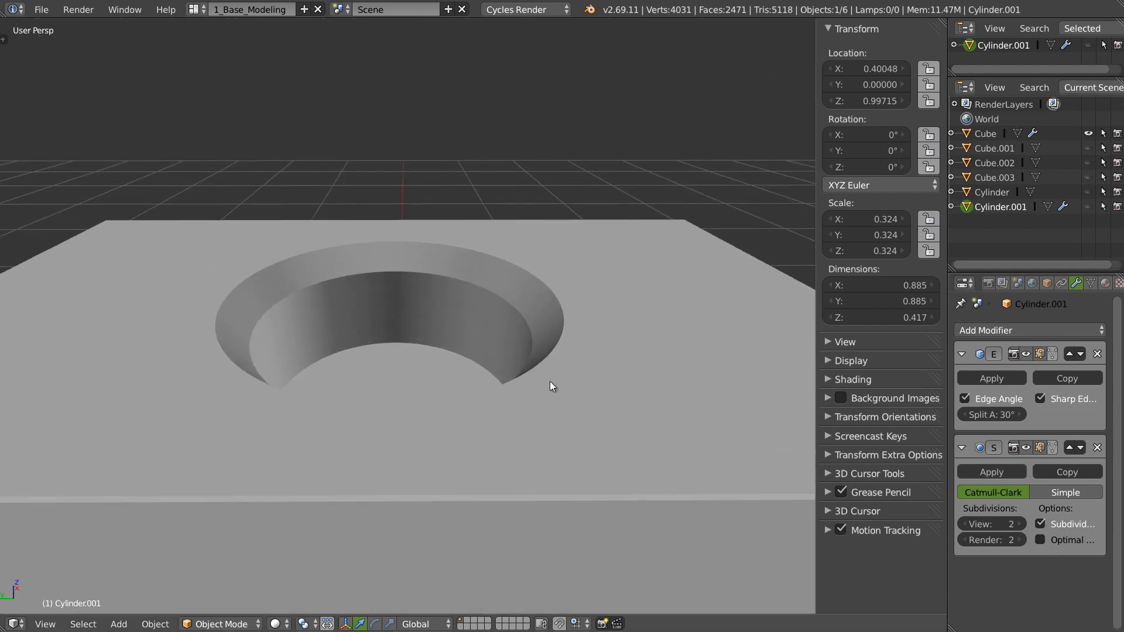
pyautogui.scroll(-5, 430, 380)
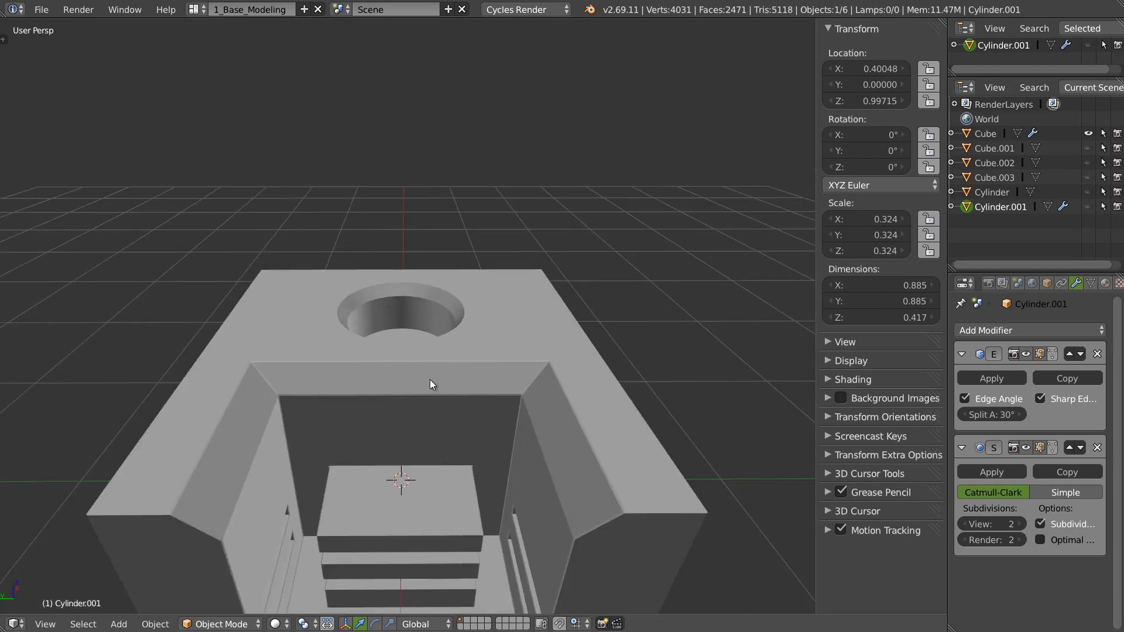
pyautogui.moveTo(480, 345); pyautogui.dragTo(429, 350, button='middle')
pyautogui.rightClick(462, 342)
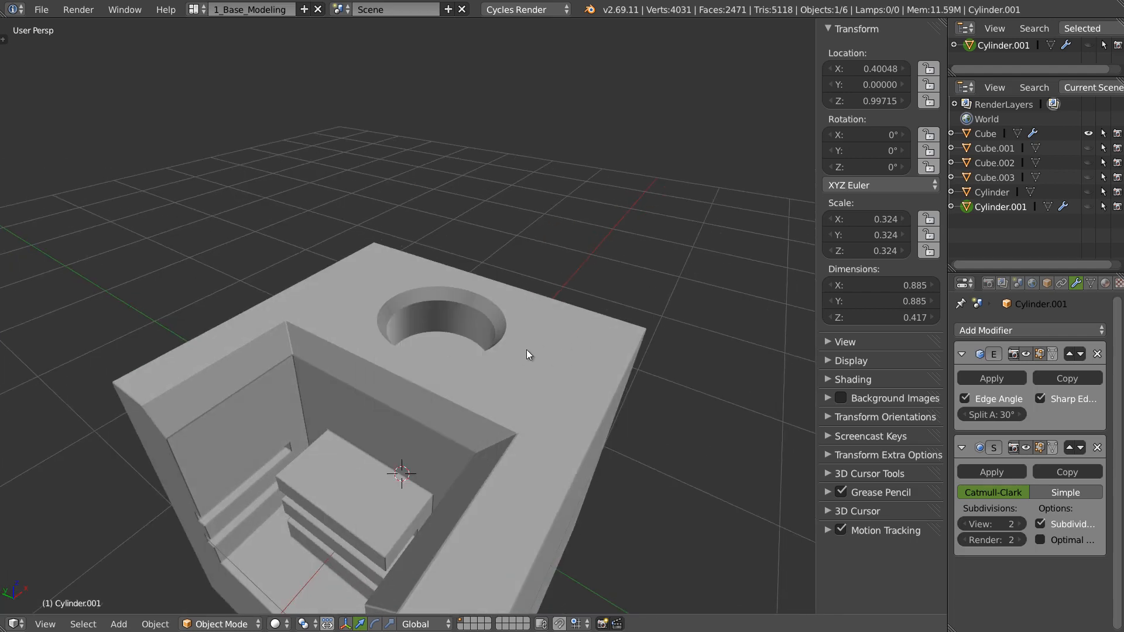
pyautogui.rightClick(515, 364)
pyautogui.press('w')
pyautogui.click(494, 364)
pyautogui.moveTo(440, 366); pyautogui.dragTo(411, 344, button='middle')
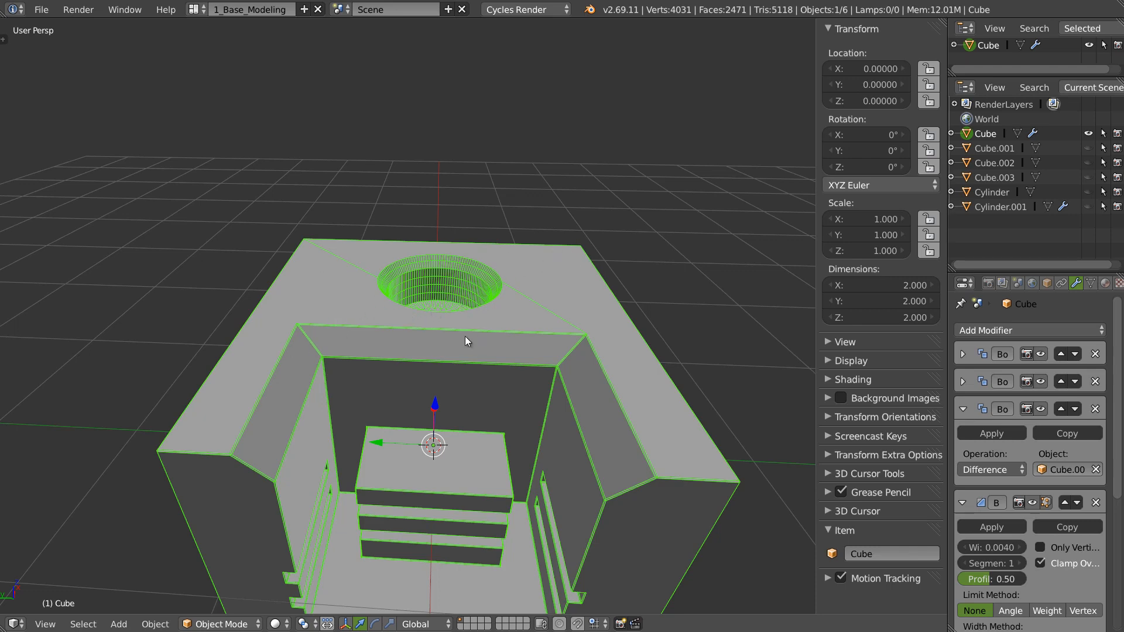
pyautogui.moveTo(465, 338); pyautogui.dragTo(443, 314, button='middle')
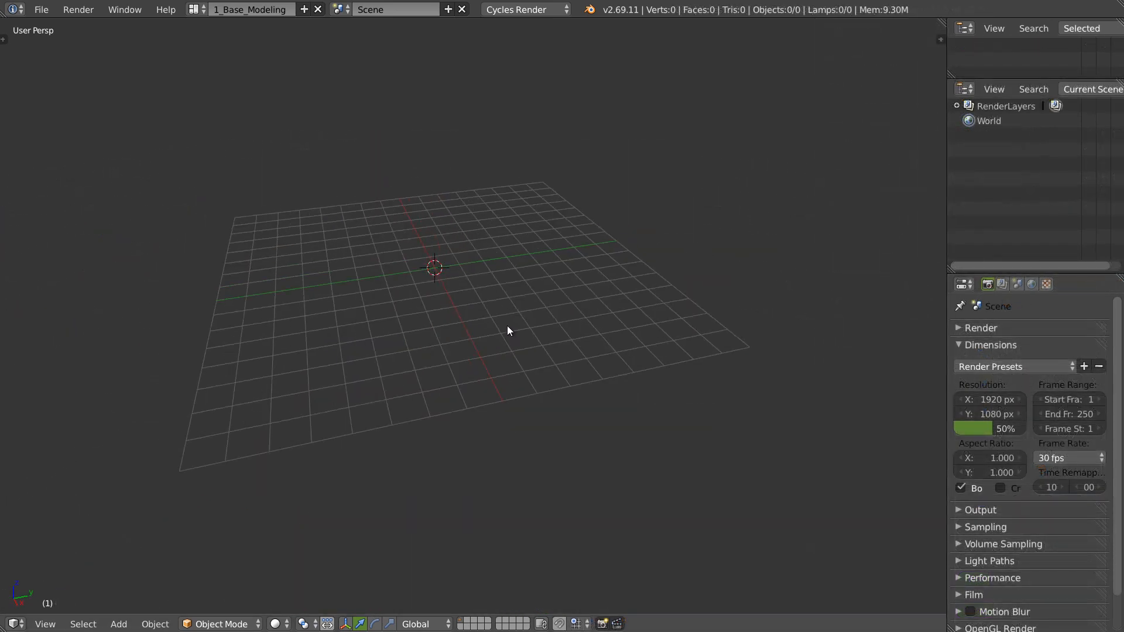
# Step: Add a UV sphere at the origin of the new empty scene
pyautogui.moveTo(506, 331); pyautogui.dragTo(513, 254, button='middle')
pyautogui.press('w')
pyautogui.moveTo(474, 203)
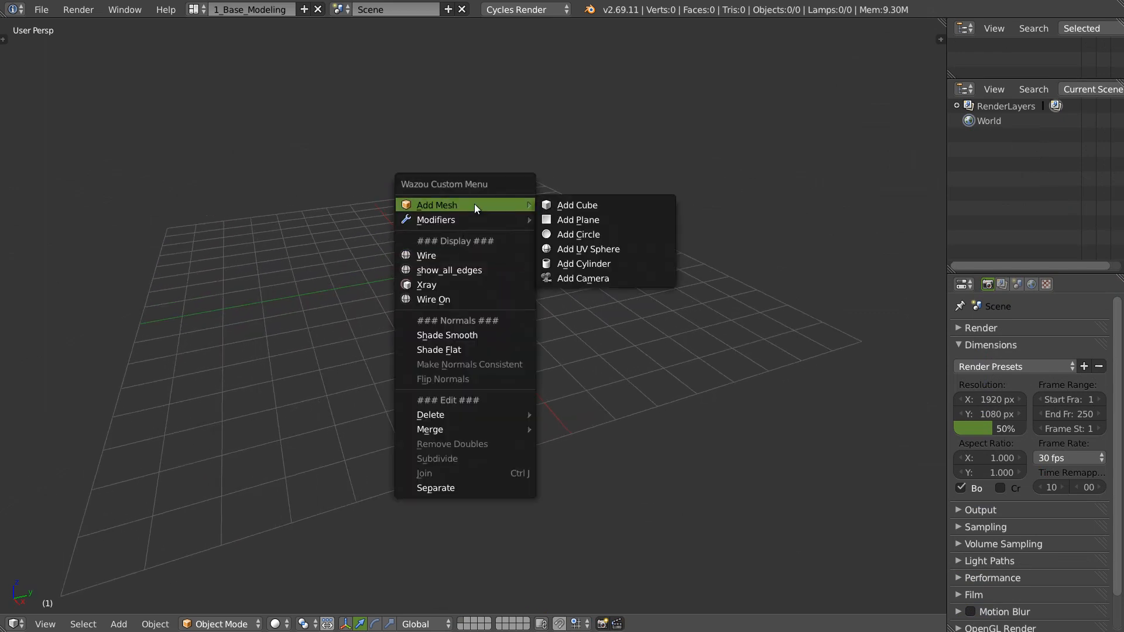
pyautogui.click(597, 248)
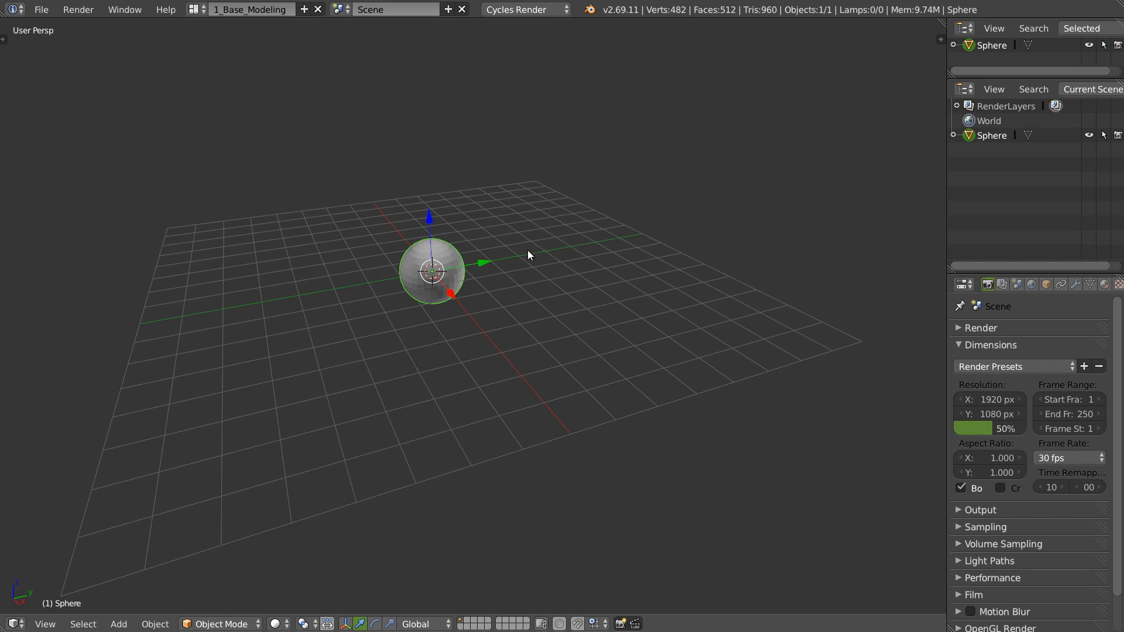
# Step: Rotate the sphere 90° about the global X axis and scale it up uniformly to nearly three times its size
pyautogui.write('r')
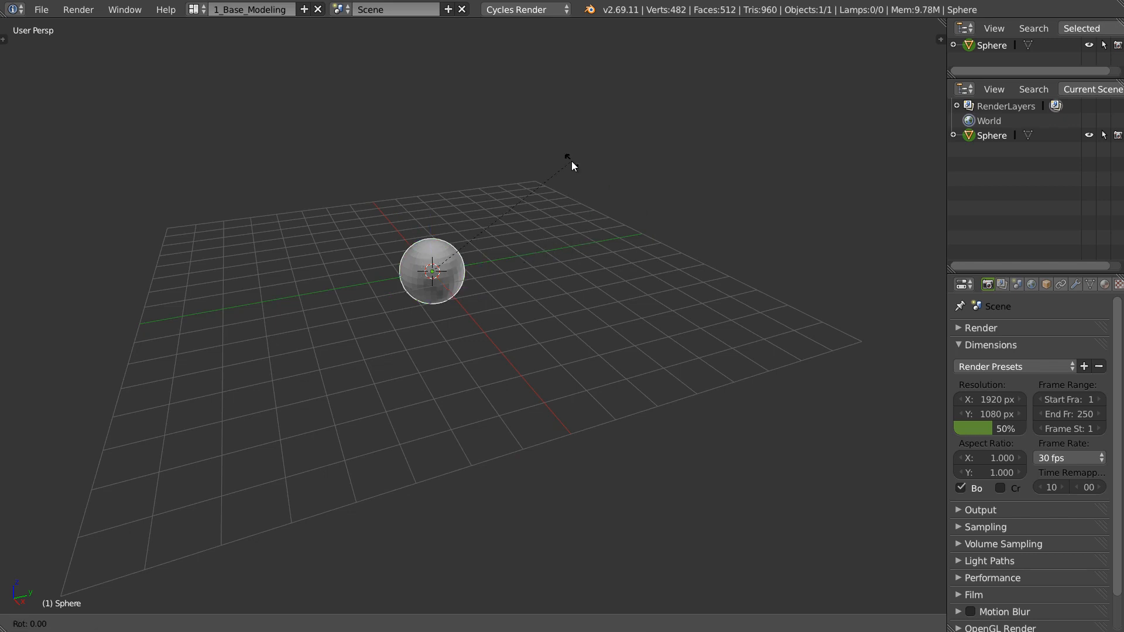
pyautogui.write('90')
pyautogui.press('Return')
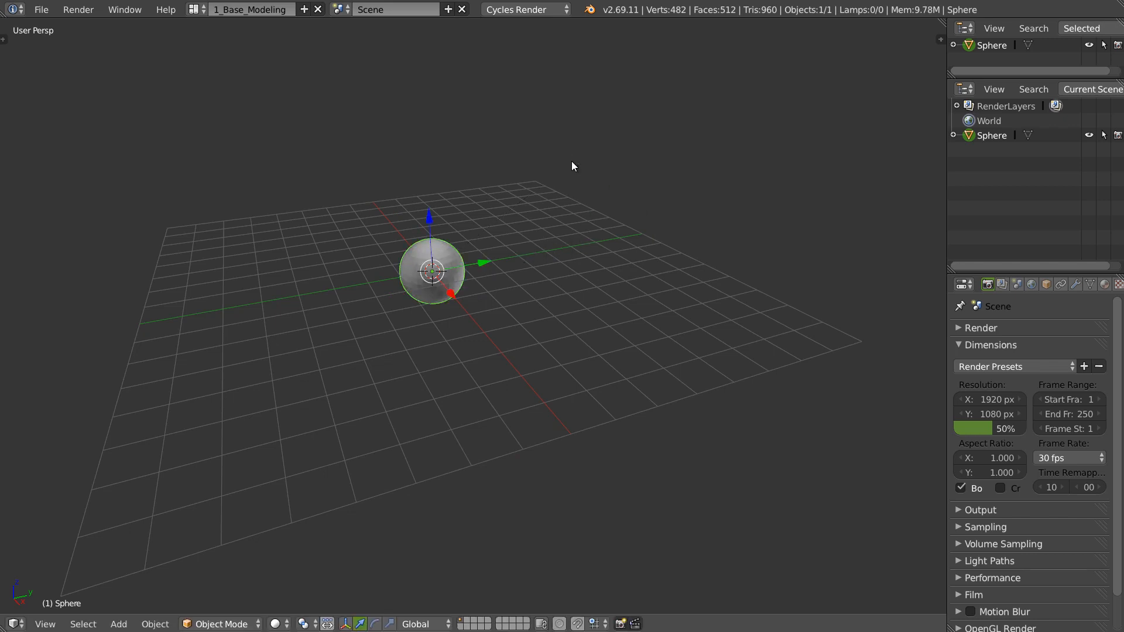
pyautogui.write('rx90')
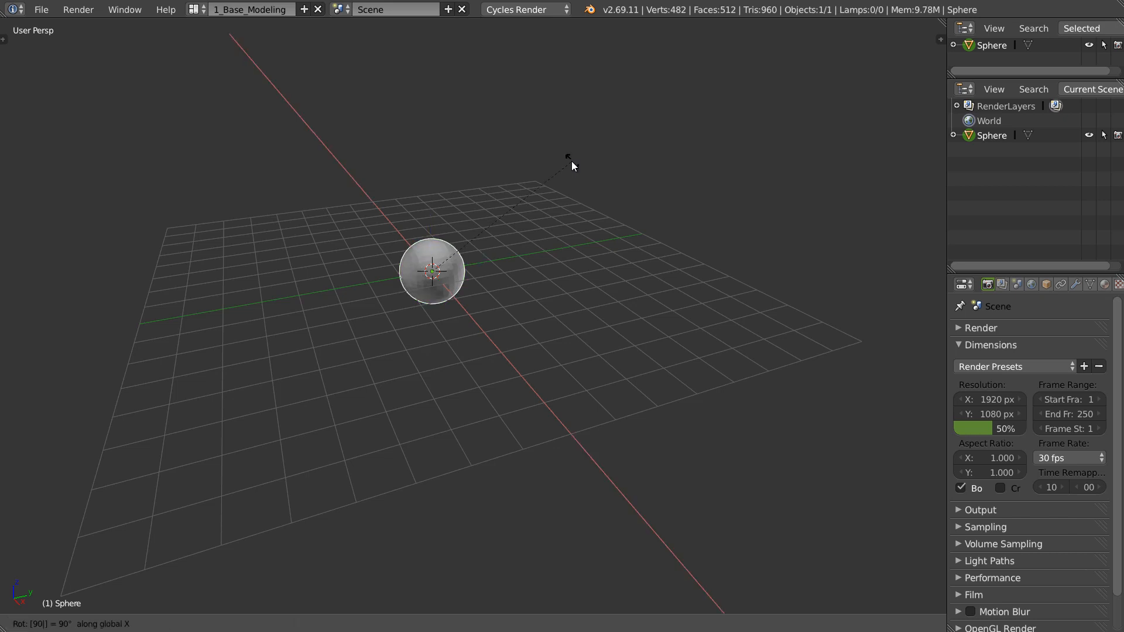
pyautogui.press('Return')
pyautogui.moveTo(416, 235); pyautogui.dragTo(418, 210, button='middle')
pyautogui.press('s')
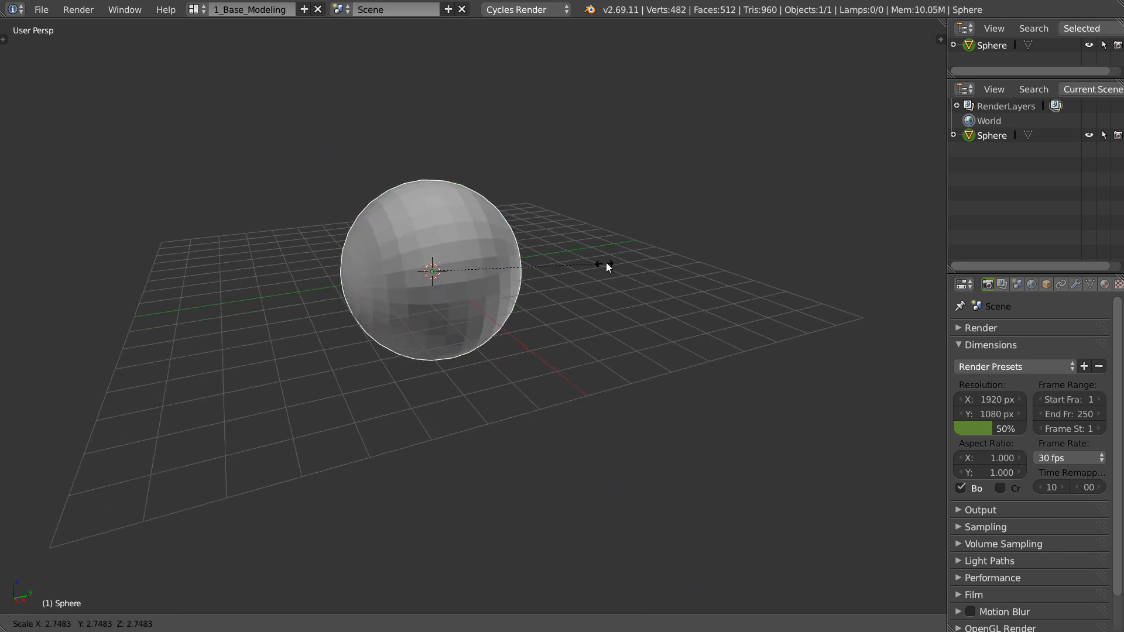
pyautogui.click(611, 263)
pyautogui.moveTo(610, 263)
pyautogui.mouseDown(button='middle')
pyautogui.moveTo(496, 265)
pyautogui.moveTo(511, 257)
pyautogui.mouseUp(button='middle')
# Step: Shade the sphere smooth and give it a Subdivision Surface modifier at level 2
pyautogui.press('w')
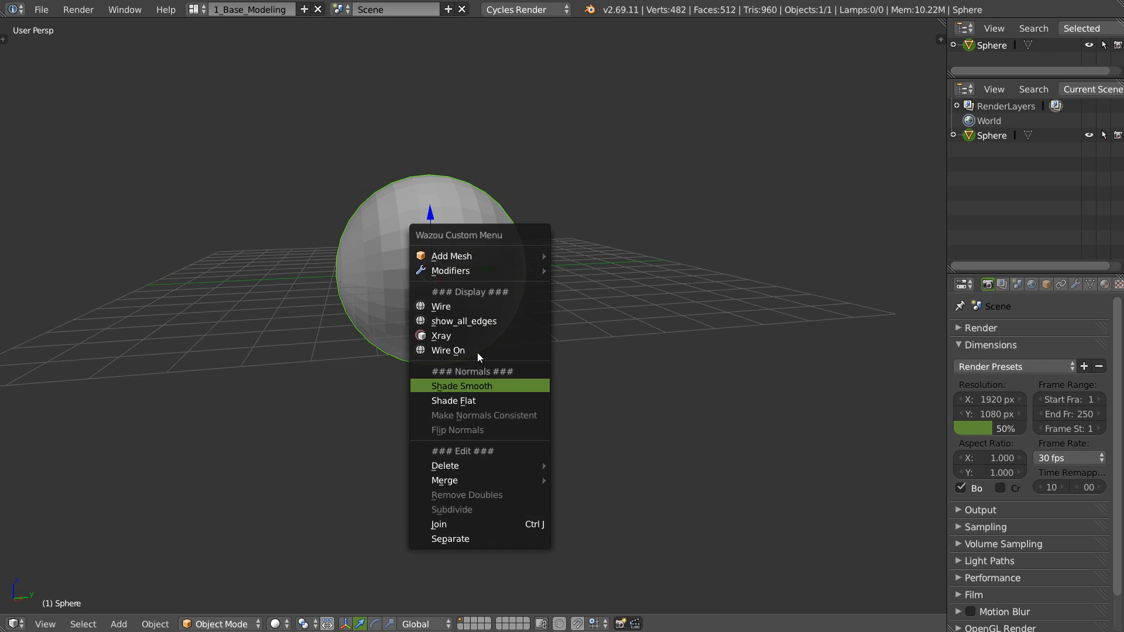
pyautogui.click(477, 385)
pyautogui.moveTo(477, 385); pyautogui.dragTo(387, 276, button='middle')
pyautogui.hotkey('ctrl', '2')
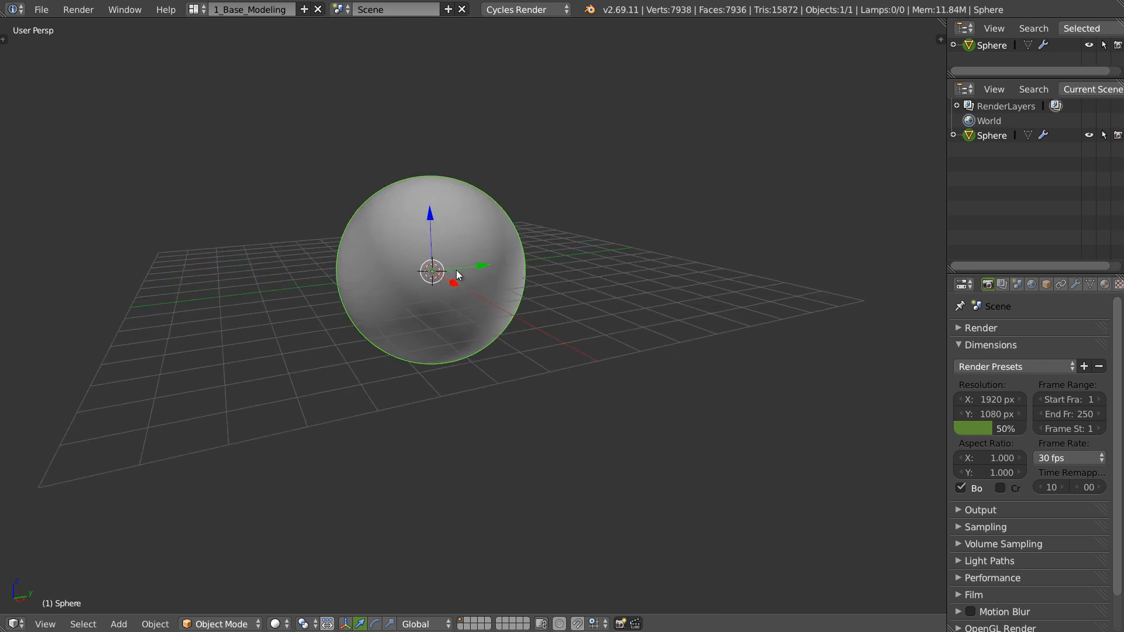
# Step: Open the sphere's mesh for editing in the right orthographic view and switch to face selection
pyautogui.moveTo(455, 270)
pyautogui.mouseDown(button='middle')
pyautogui.moveTo(430, 268)
pyautogui.moveTo(448, 248)
pyautogui.mouseUp(button='middle')
pyautogui.press('Tab')
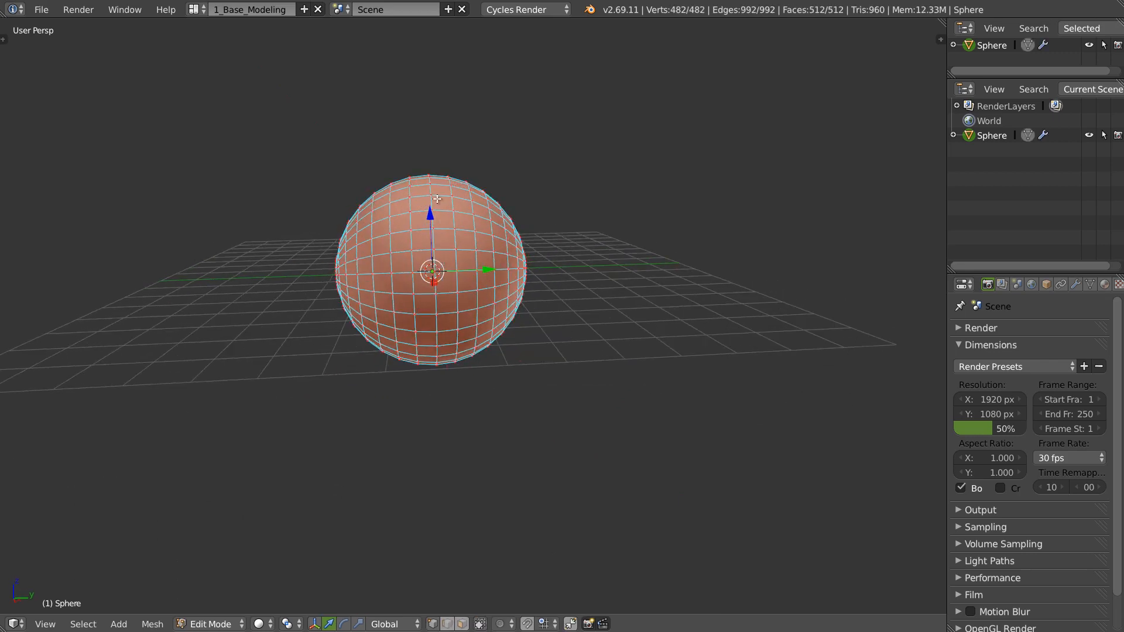
pyautogui.press('KP_1')
pyautogui.press('KP_3')
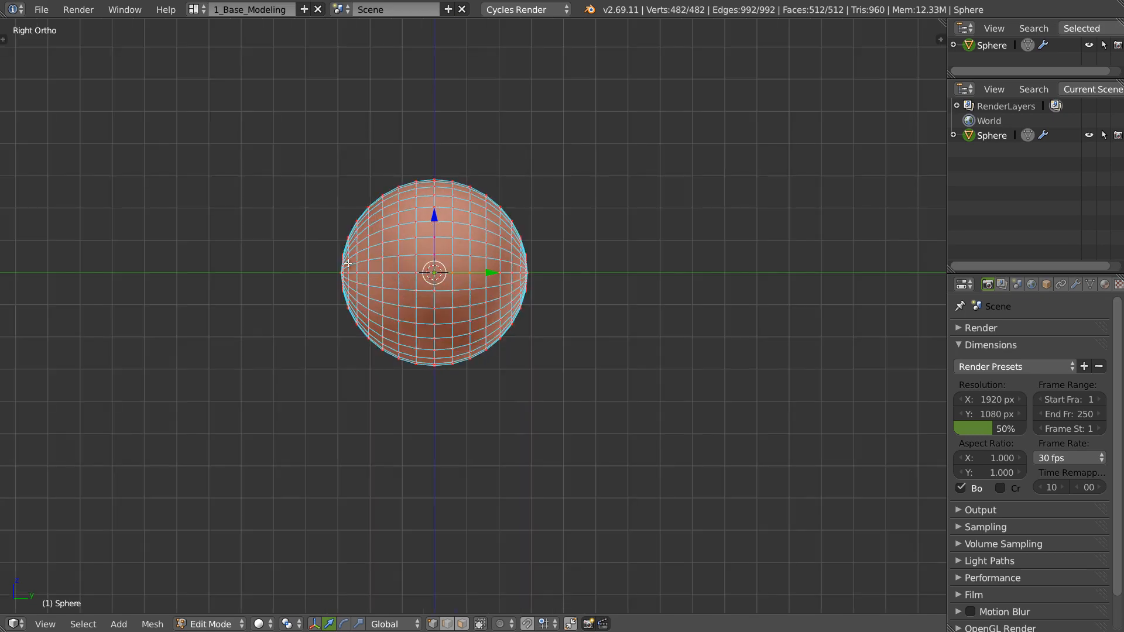
pyautogui.keyDown('shift'); pyautogui.moveTo(348, 263); pyautogui.dragTo(355, 290, button='middle'); pyautogui.keyUp('shift')
pyautogui.keyDown('ctrl'); pyautogui.moveTo(355, 290); pyautogui.dragTo(430, 200, button='middle'); pyautogui.keyUp('ctrl')
pyautogui.keyDown('shift'); pyautogui.moveTo(465, 277); pyautogui.dragTo(457, 356, button='middle'); pyautogui.keyUp('shift')
pyautogui.keyDown('ctrl'); pyautogui.moveTo(462, 224); pyautogui.dragTo(462, 244, button='middle'); pyautogui.keyUp('ctrl')
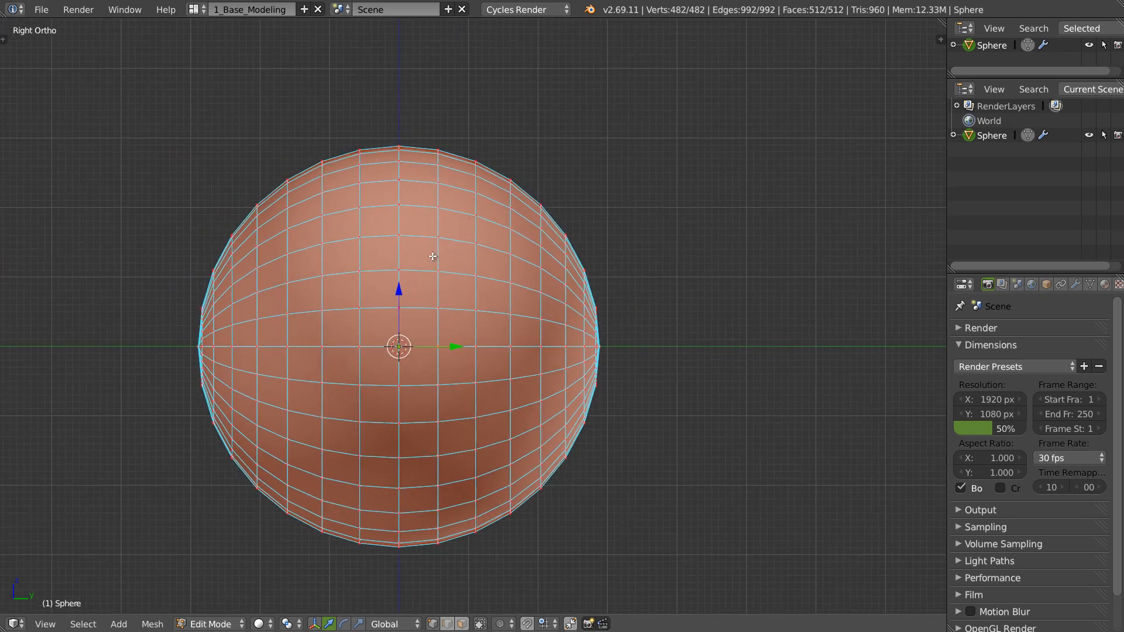
pyautogui.hotkey('ctrl', 'Tab')
pyautogui.click(406, 260)
# Step: Delete all faces of the sphere's positive-Y half, leaving an open hemisphere
pyautogui.press('a')
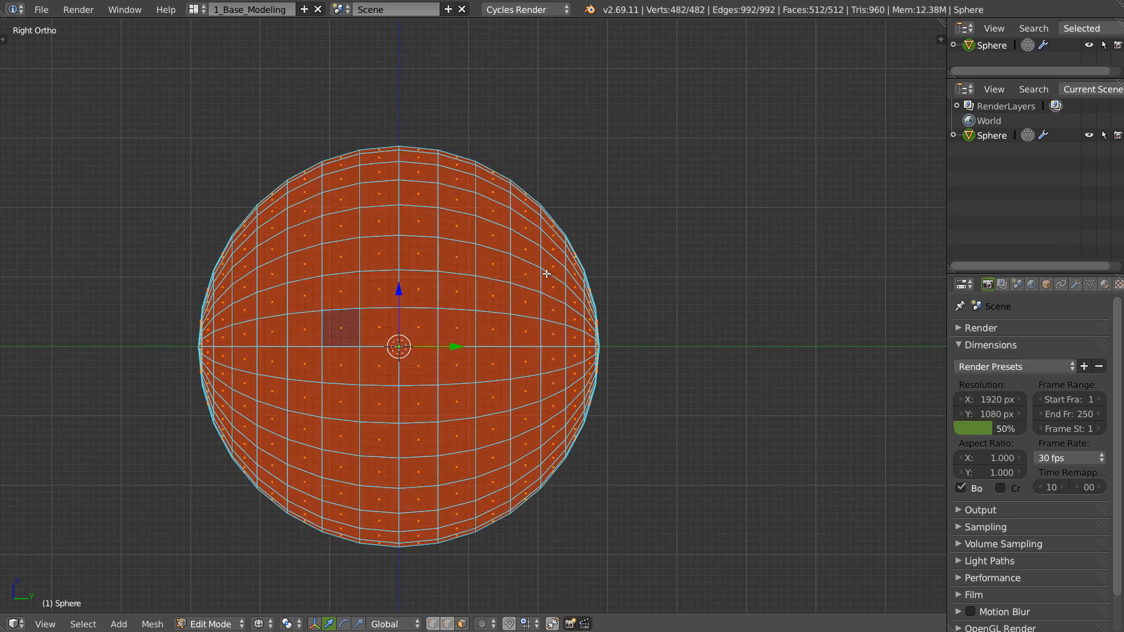
pyautogui.press('a')
pyautogui.press('b')
pyautogui.moveTo(732, 76); pyautogui.dragTo(398, 597)
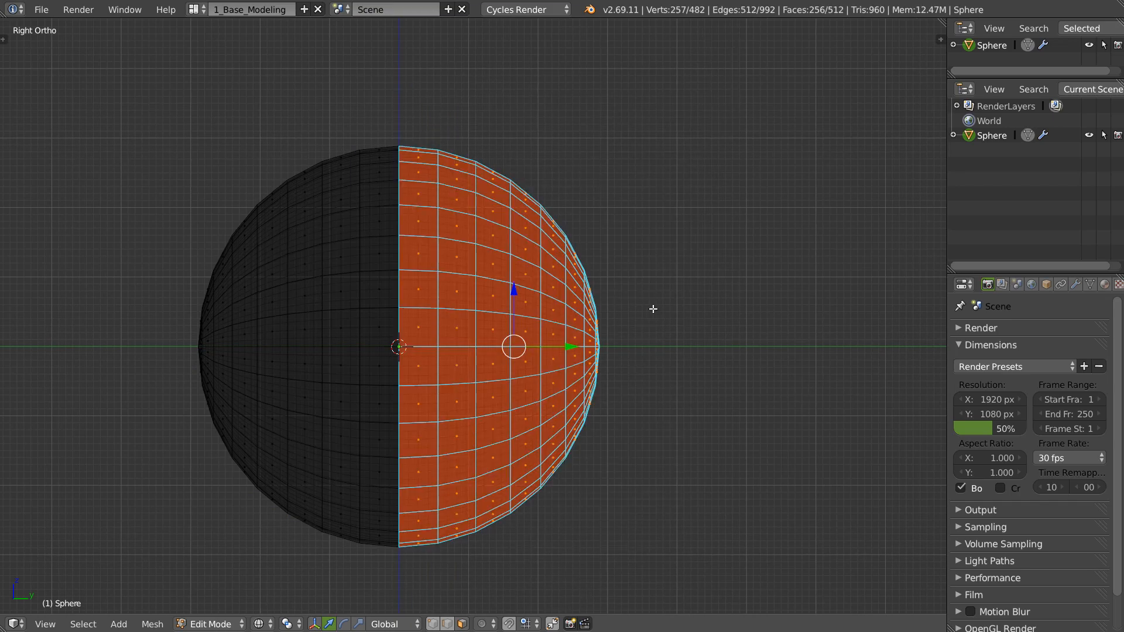
pyautogui.scroll(-2, 632, 323)
pyautogui.press('x')
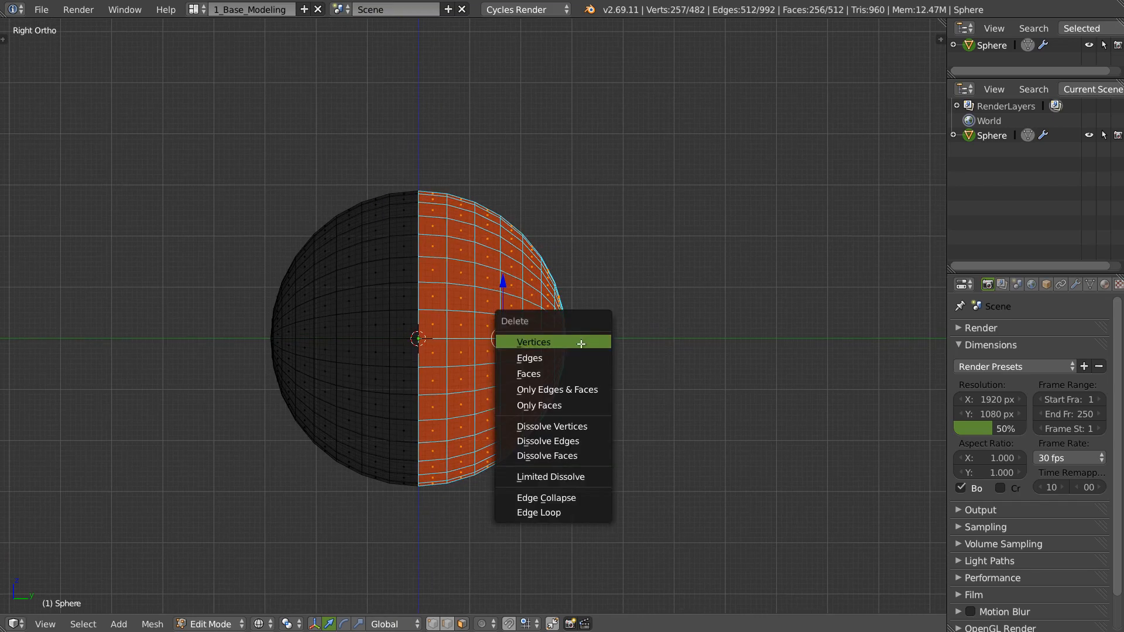
pyautogui.click(548, 373)
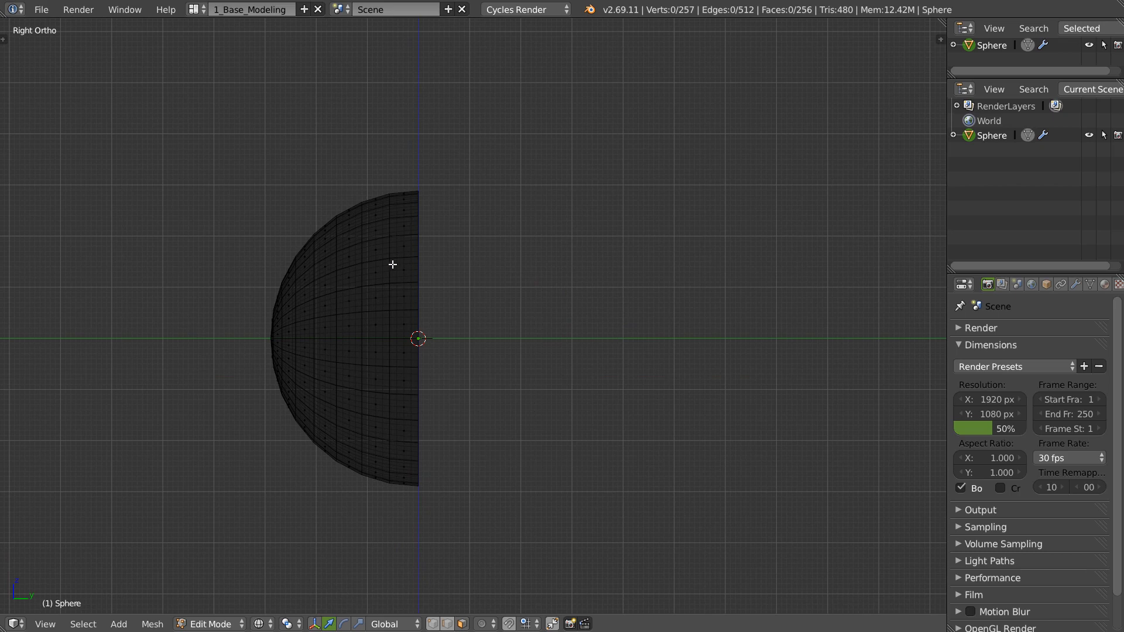
# Step: Extrude the hemisphere's open edge loop and scale it slightly outward to form a small lip
pyautogui.hotkey('ctrl', 'Tab')
pyautogui.click(364, 257)
pyautogui.keyDown('alt'); pyautogui.rightClick(416, 271); pyautogui.keyUp('alt')
pyautogui.moveTo(462, 284); pyautogui.dragTo(511, 288, button='middle')
pyautogui.press('e')
pyautogui.press('s')
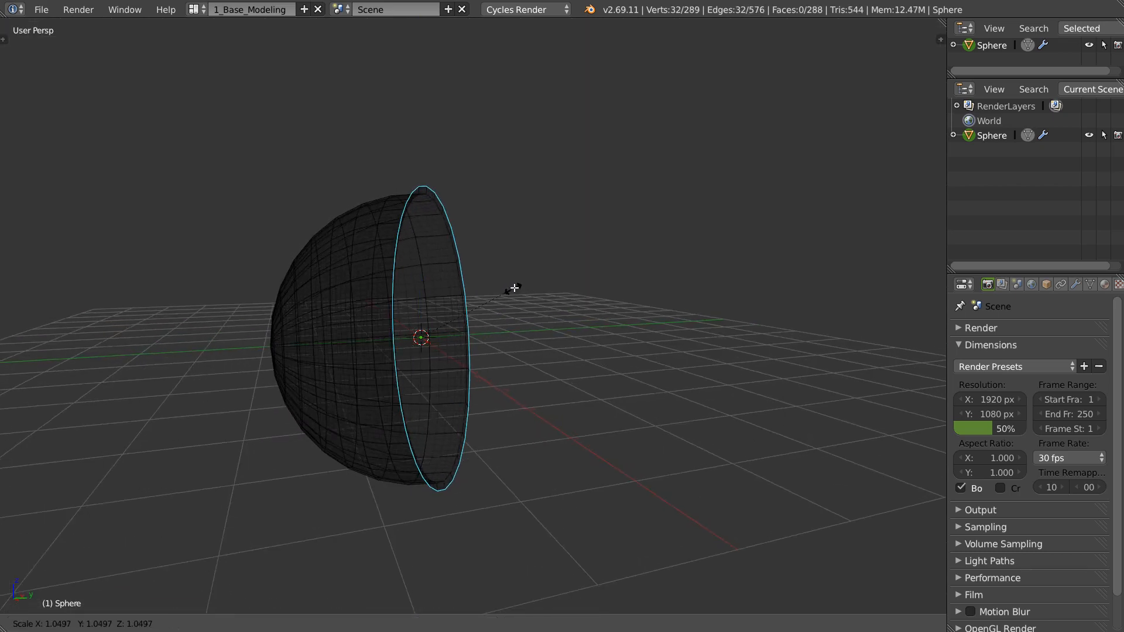
pyautogui.click(511, 288)
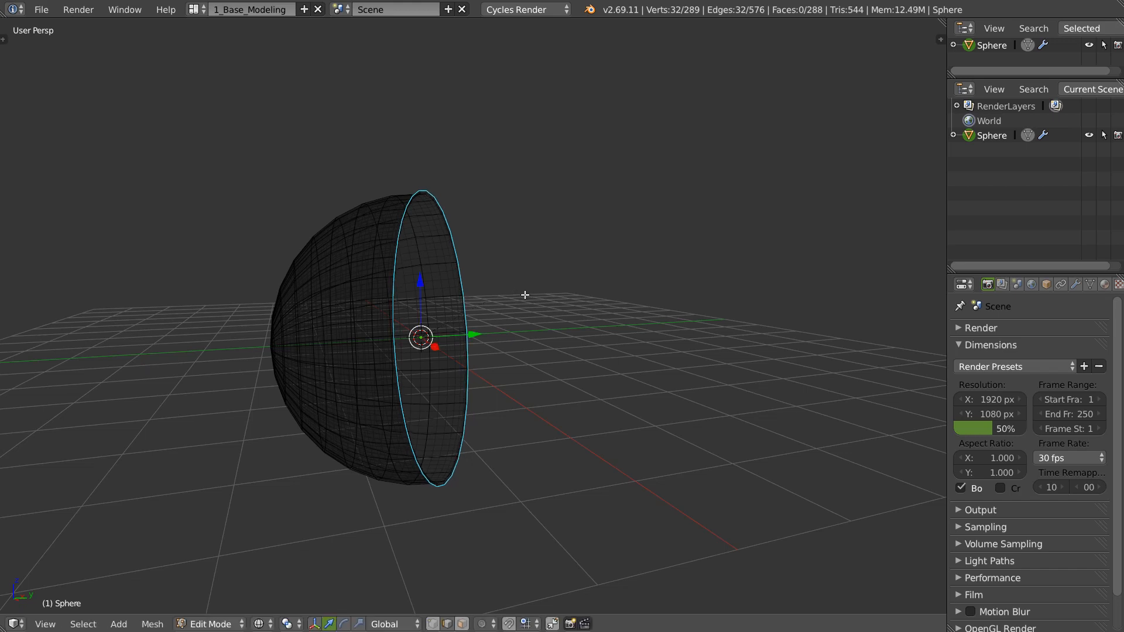
# Step: Extrude the lip's edge loop along Y into a straight section about as long as the hemisphere's radius
pyautogui.moveTo(527, 296); pyautogui.dragTo(506, 292, button='middle')
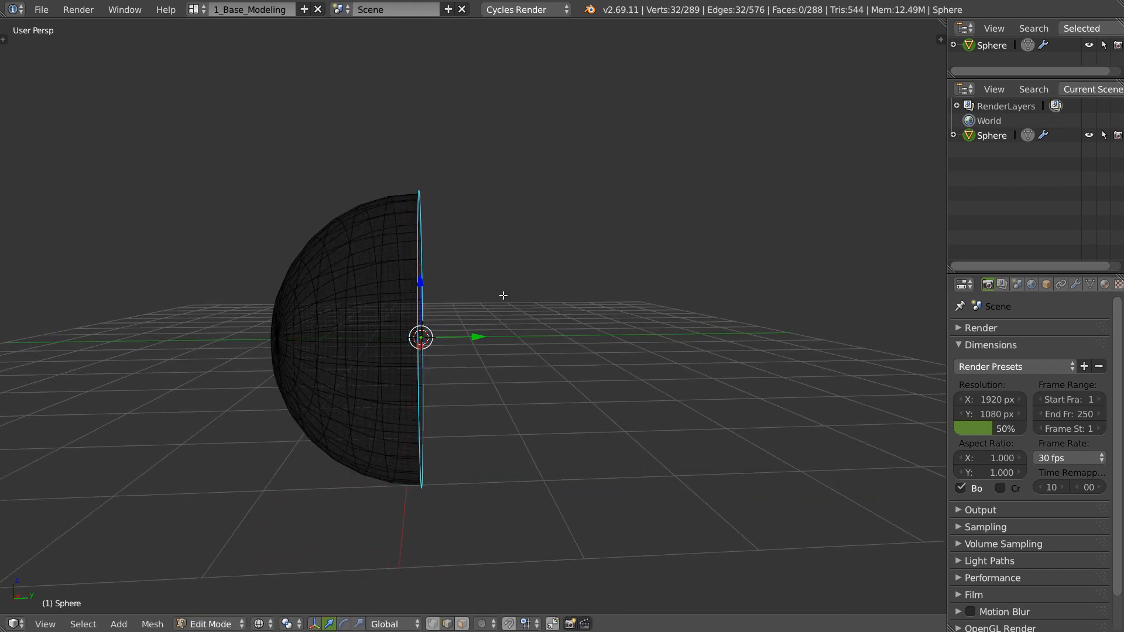
pyautogui.press('e')
pyautogui.click(630, 272)
pyautogui.press('KP_3')
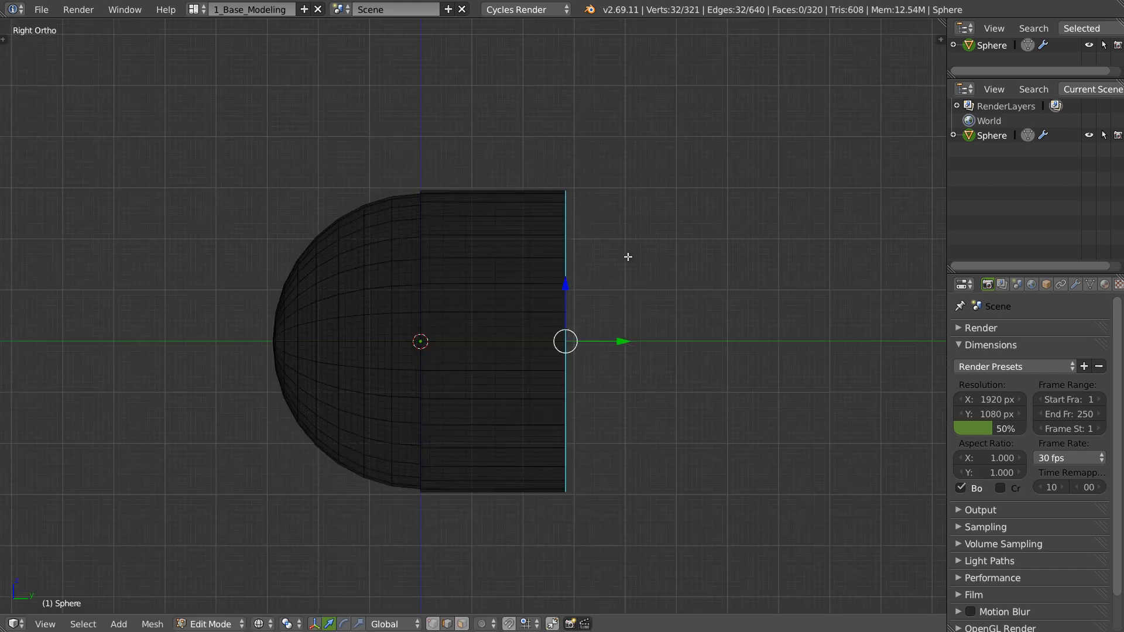
pyautogui.keyDown('shift'); pyautogui.moveTo(646, 244); pyautogui.dragTo(532, 318, button='middle'); pyautogui.keyUp('shift')
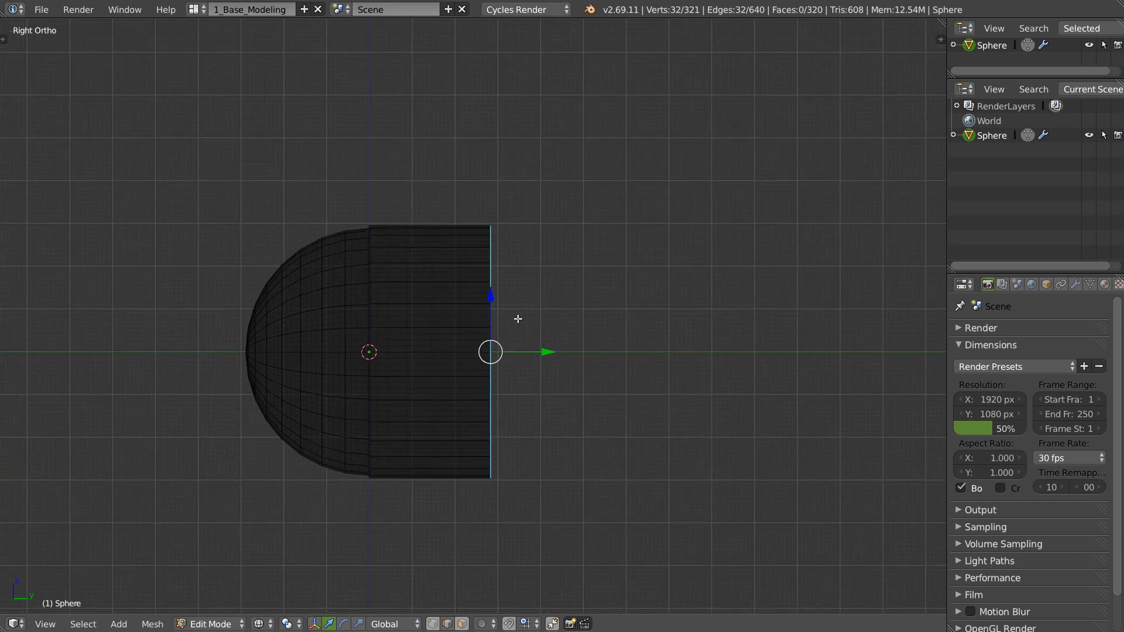
# Step: Extrude the open end further along Y and scale the new edge loop to about 0.62 to taper the body
pyautogui.press('e')
pyautogui.click(643, 326)
pyautogui.press('s')
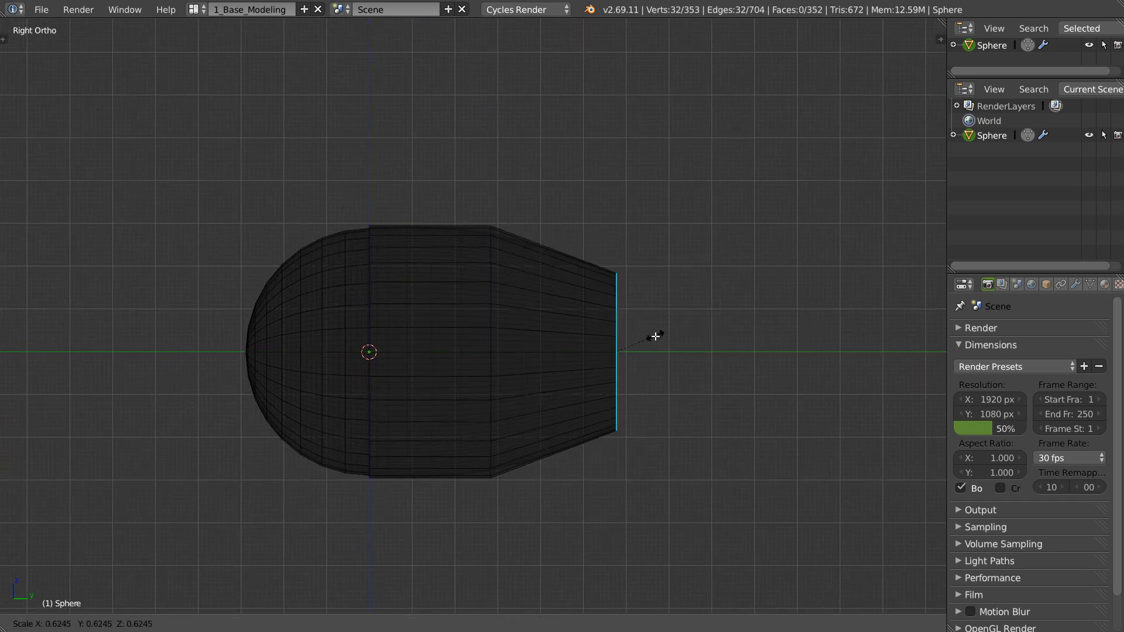
pyautogui.click(654, 337)
# Step: Adjust the sphere's edit cage to the Subdivision Surface modifier's result
pyautogui.keyDown('shift'); pyautogui.moveTo(655, 337); pyautogui.dragTo(511, 326, button='middle'); pyautogui.keyUp('shift')
pyautogui.click(1075, 285)
pyautogui.click(1060, 354)
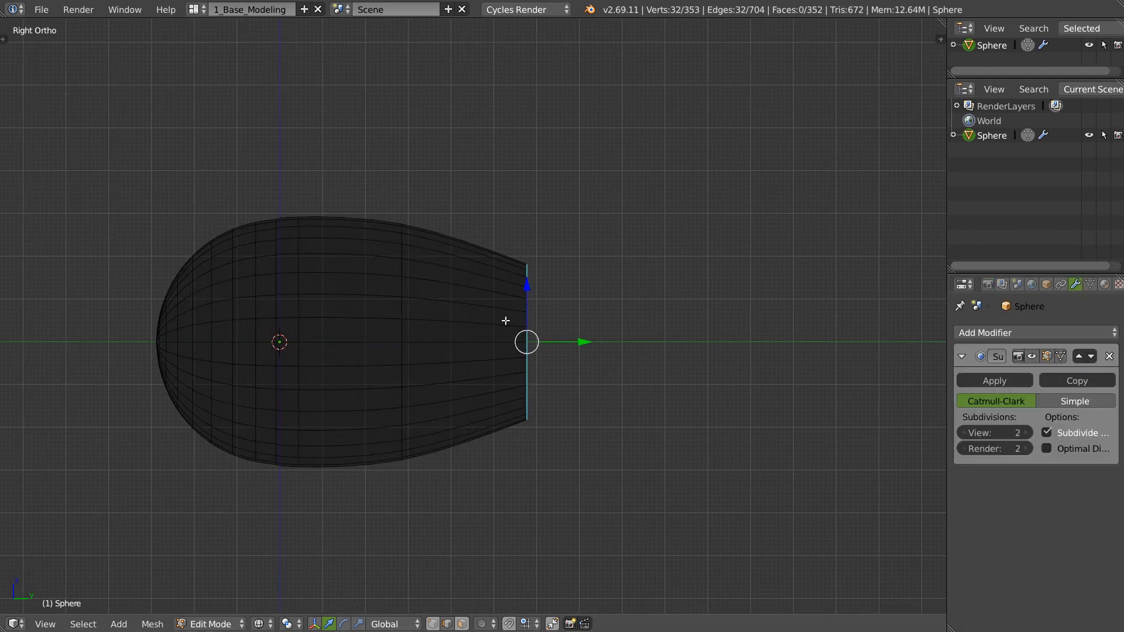
# Step: Extrude the tapered end a short way, and again about 1.89 along Y, to form a straight neck
pyautogui.press('e')
pyautogui.click(525, 323)
pyautogui.press('e')
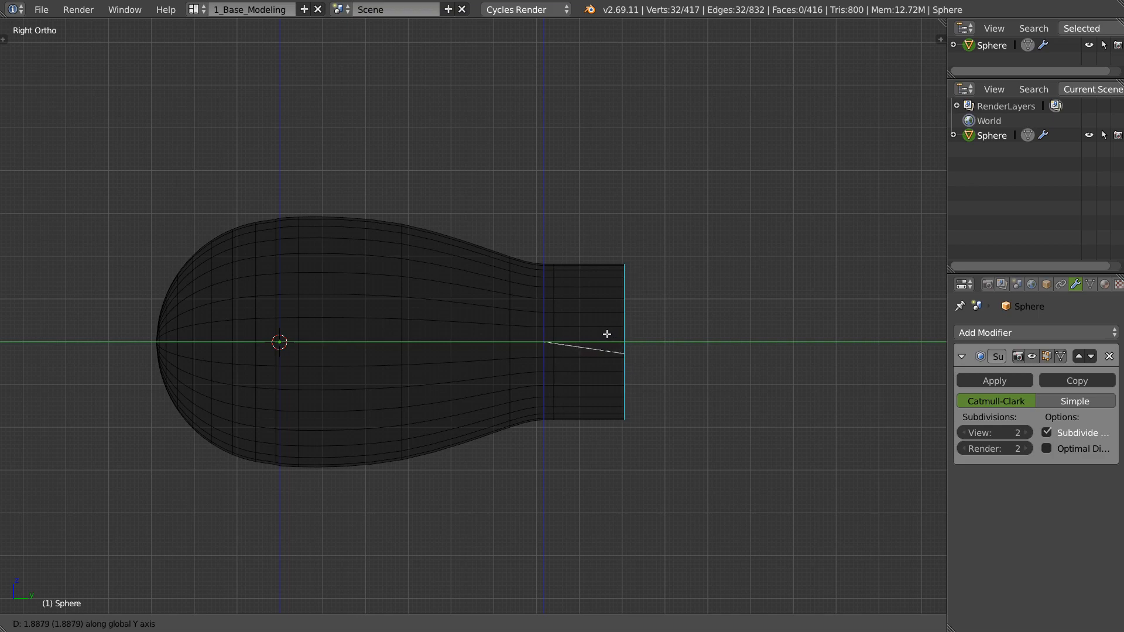
pyautogui.click(607, 335)
# Step: Return the viewport to solid shading with the neck's open end in close view
pyautogui.moveTo(608, 334); pyautogui.dragTo(615, 239, button='middle')
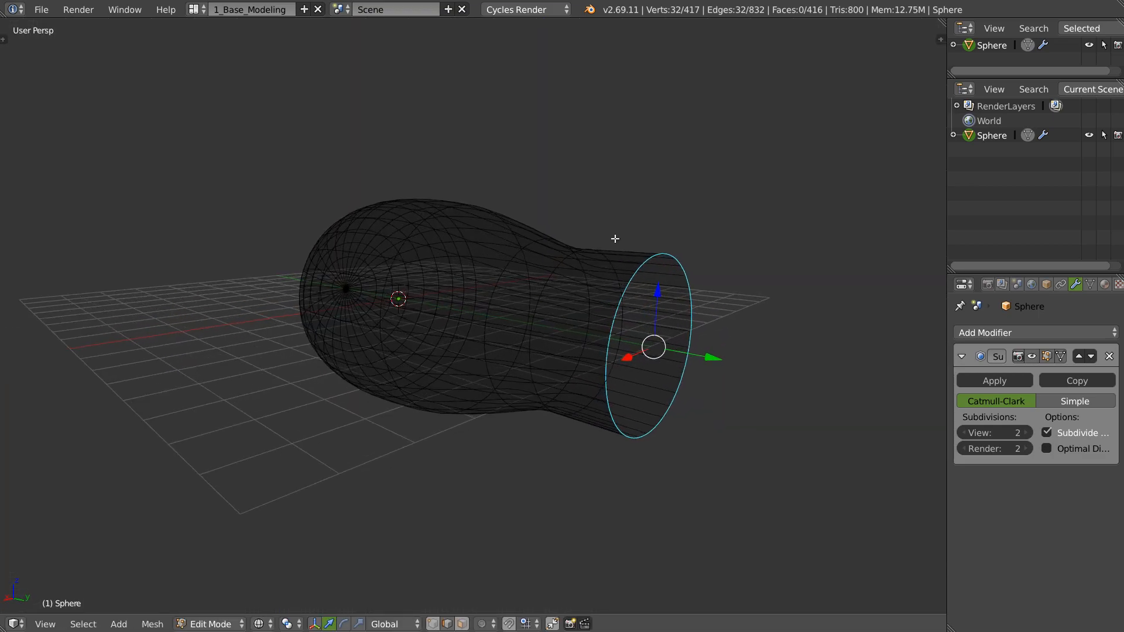
pyautogui.press('z')
pyautogui.keyDown('shift'); pyautogui.moveTo(645, 298); pyautogui.dragTo(513, 297, button='middle'); pyautogui.keyUp('shift')
pyautogui.scroll(2, 518, 294)
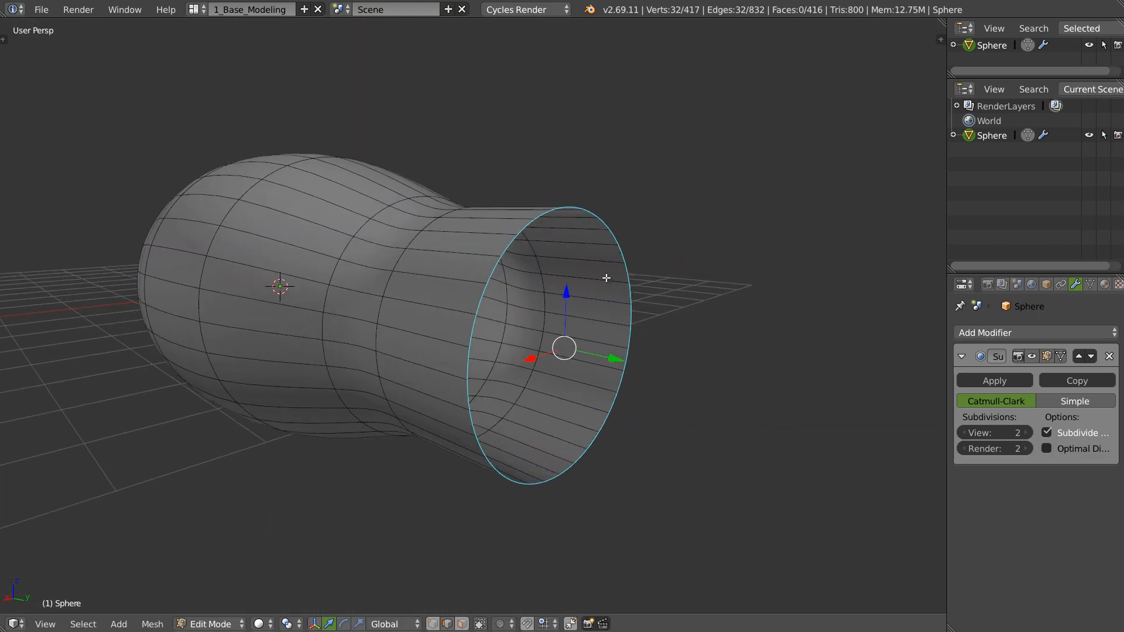
# Step: Try to extrude the neck's open rim and scale it slightly inward
pyautogui.press('e')
pyautogui.press('s')
pyautogui.click(599, 278)
pyautogui.moveTo(470, 316); pyautogui.dragTo(690, 299, button='middle')
pyautogui.scroll(2, 539, 263)
# Step: Set the Subdivision Surface view level to 0 and return to Object Mode
pyautogui.hotkey('ctrl', '0')
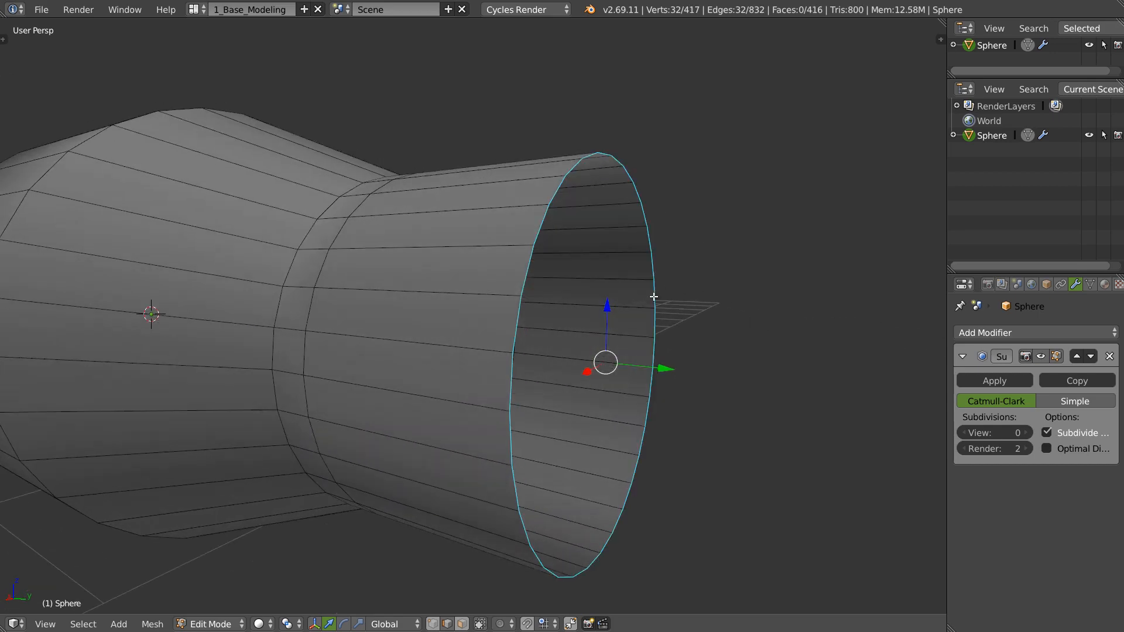
pyautogui.press('Tab')
pyautogui.moveTo(605, 314); pyautogui.dragTo(866, 275, button='middle')
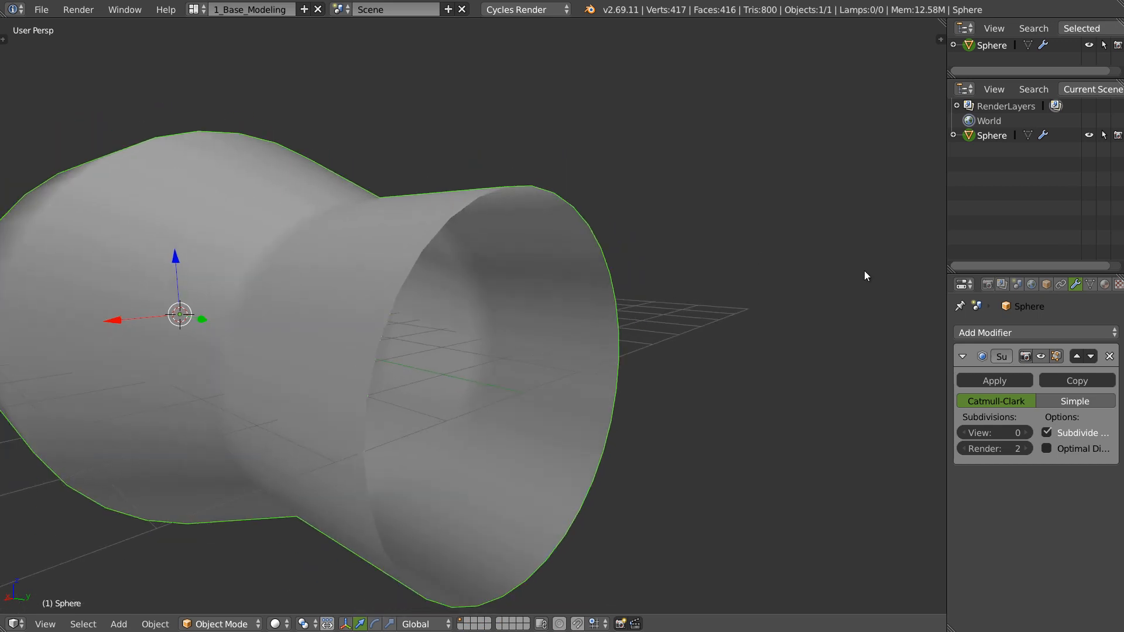
# Step: Add a Solidify modifier to the hollow body and set its thickness to 0.0510
pyautogui.click(1006, 332)
pyautogui.click(738, 554)
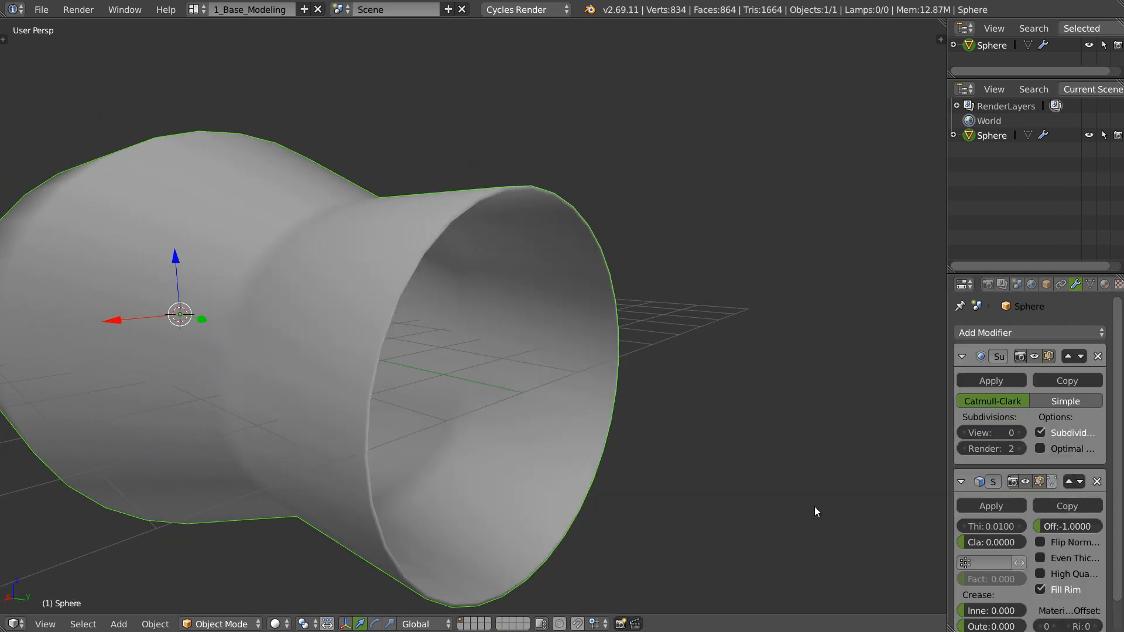
pyautogui.moveTo(995, 527); pyautogui.dragTo(1020, 527)
# Step: Add an Edge Split modifier to the solidified body
pyautogui.click(1005, 332)
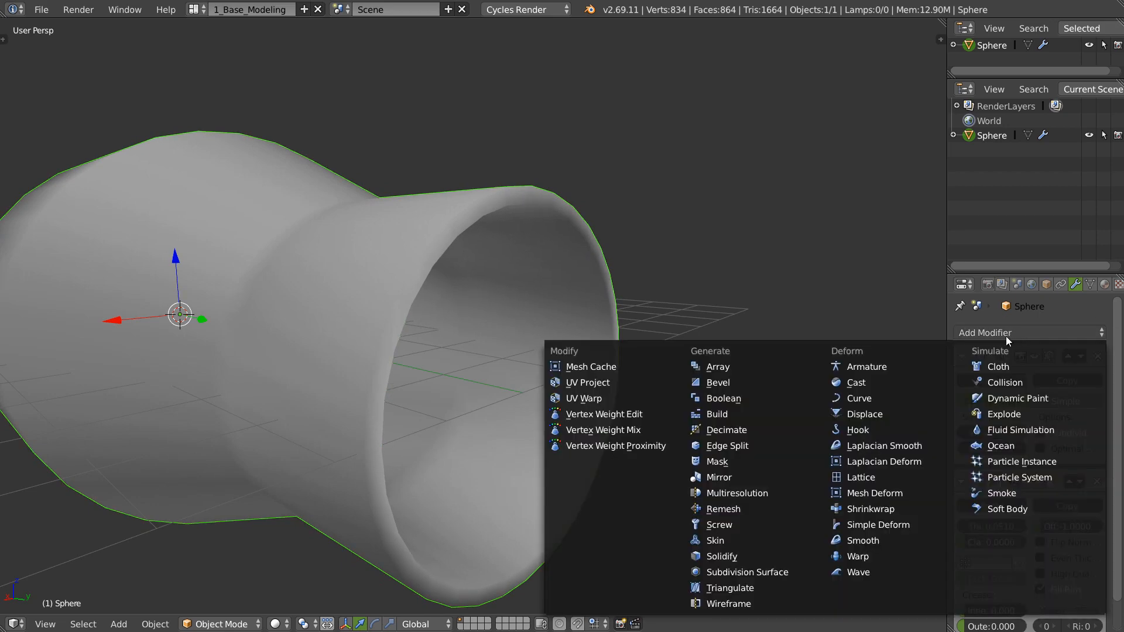
pyautogui.click(750, 447)
pyautogui.moveTo(753, 449); pyautogui.dragTo(673, 398, button='middle')
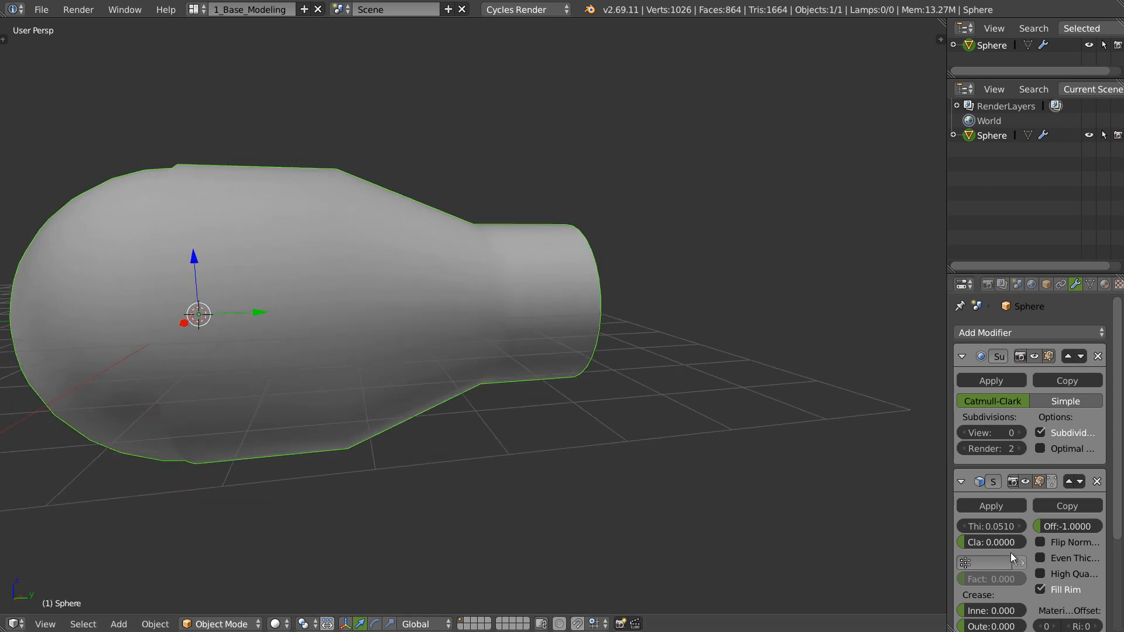
# Step: Set the Edge Split modifier's split angle to 45° and turn on the display of all edges on the body
pyautogui.click(961, 356)
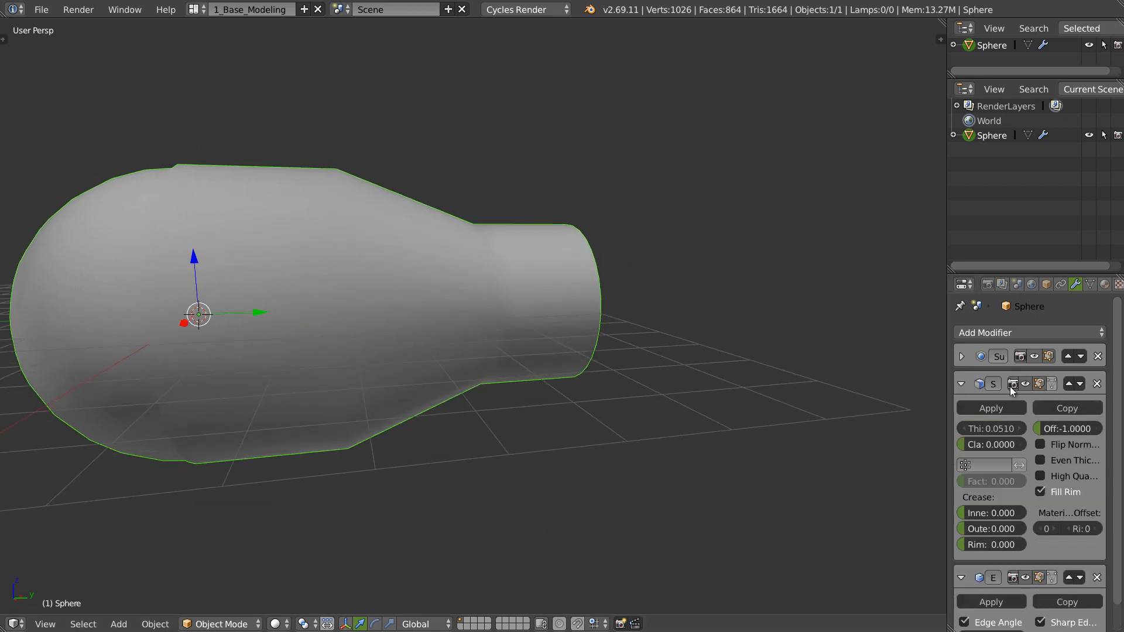
pyautogui.click(961, 384)
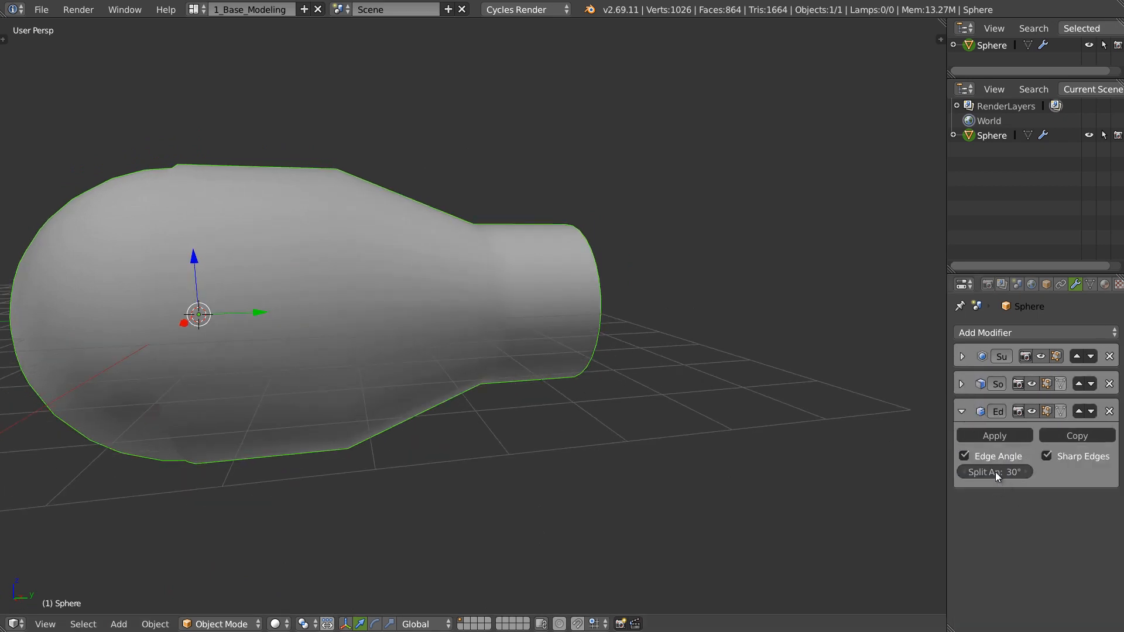
pyautogui.write('45')
pyautogui.press('Return')
pyautogui.moveTo(546, 131); pyautogui.dragTo(490, 309, button='middle')
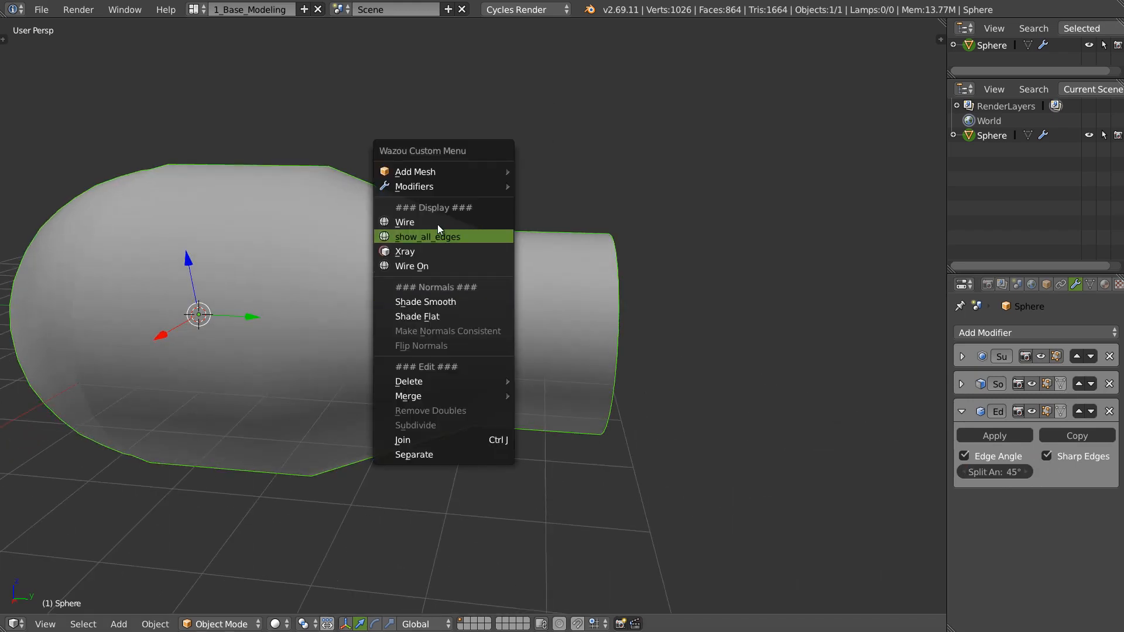
pyautogui.click(437, 234)
# Step: Bevel the edge loop where the body begins to taper, with 9 segments and an offset of about 0.83
pyautogui.moveTo(406, 248); pyautogui.dragTo(420, 295, button='middle')
pyautogui.press('Tab')
pyautogui.keyDown('alt'); pyautogui.rightClick(408, 259); pyautogui.keyUp('alt')
pyautogui.hotkey('ctrl', 'b')
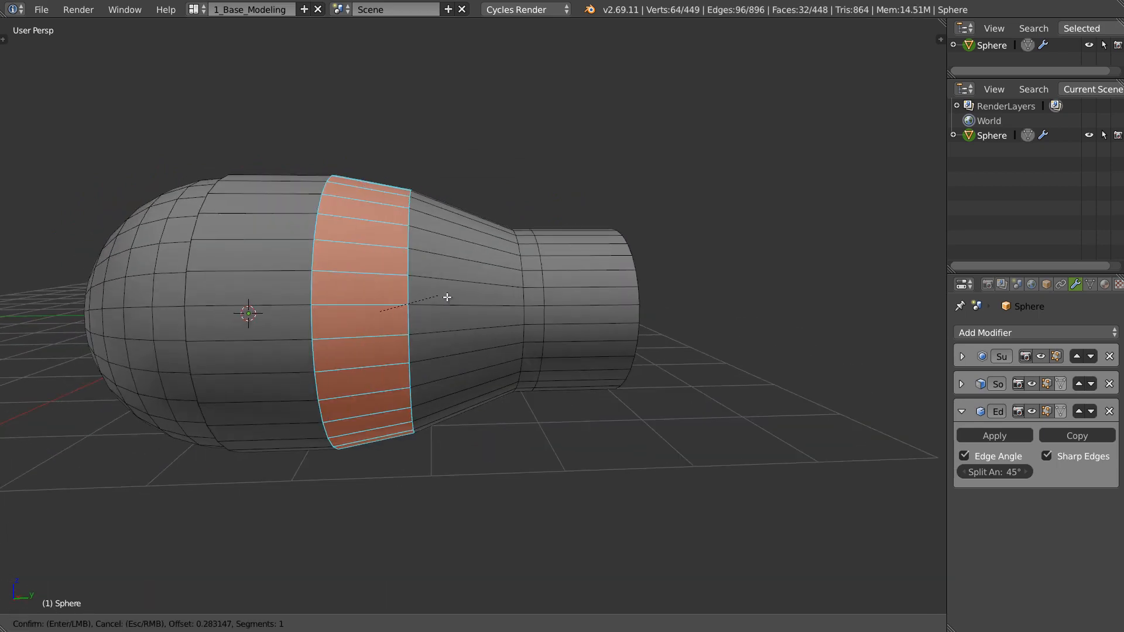
pyautogui.scroll(4, 449, 295)
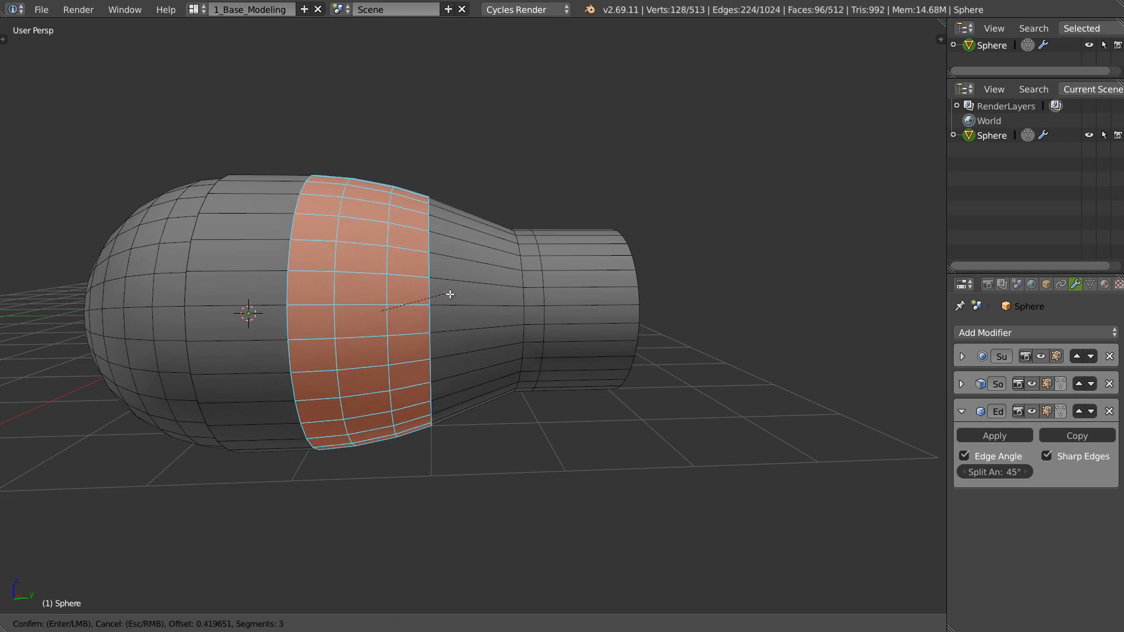
pyautogui.scroll(4, 452, 294)
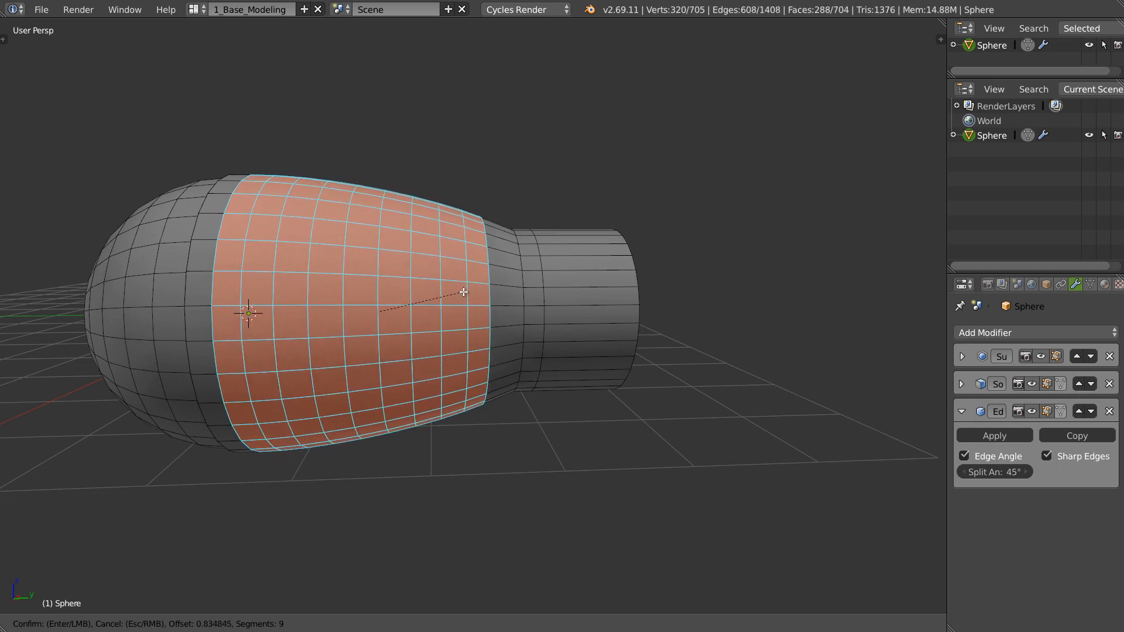
pyautogui.click(463, 293)
# Step: Delete the extra edge loop on the neck just beyond its junction with the tapered body
pyautogui.moveTo(527, 293); pyautogui.dragTo(509, 284, button='middle')
pyautogui.keyDown('alt'); pyautogui.click(509, 286); pyautogui.keyUp('alt')
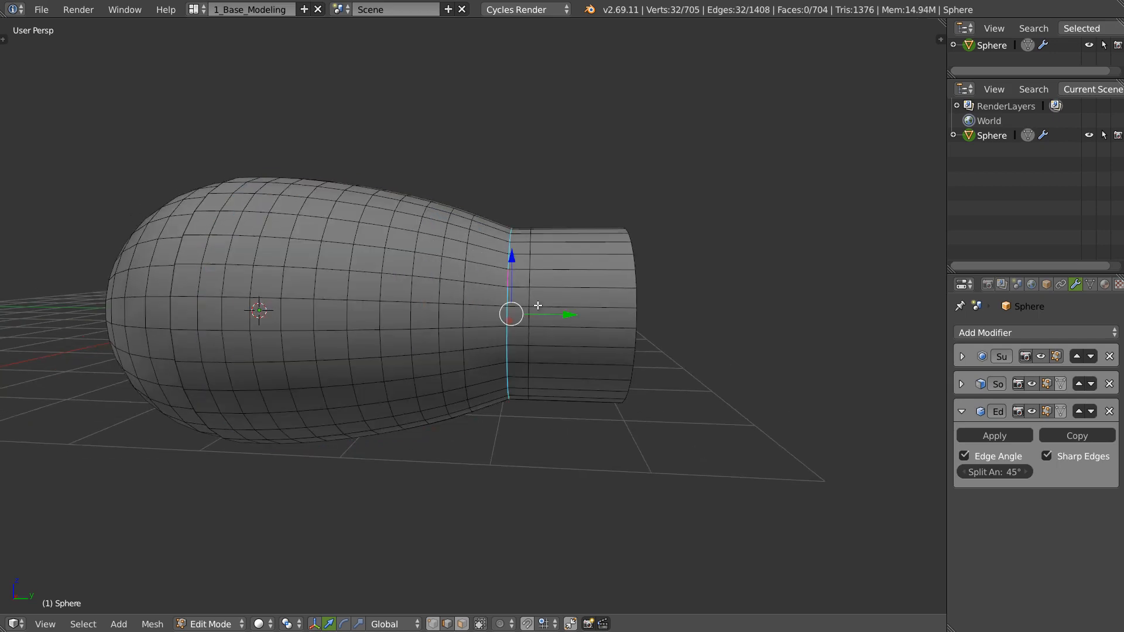
pyautogui.press('x')
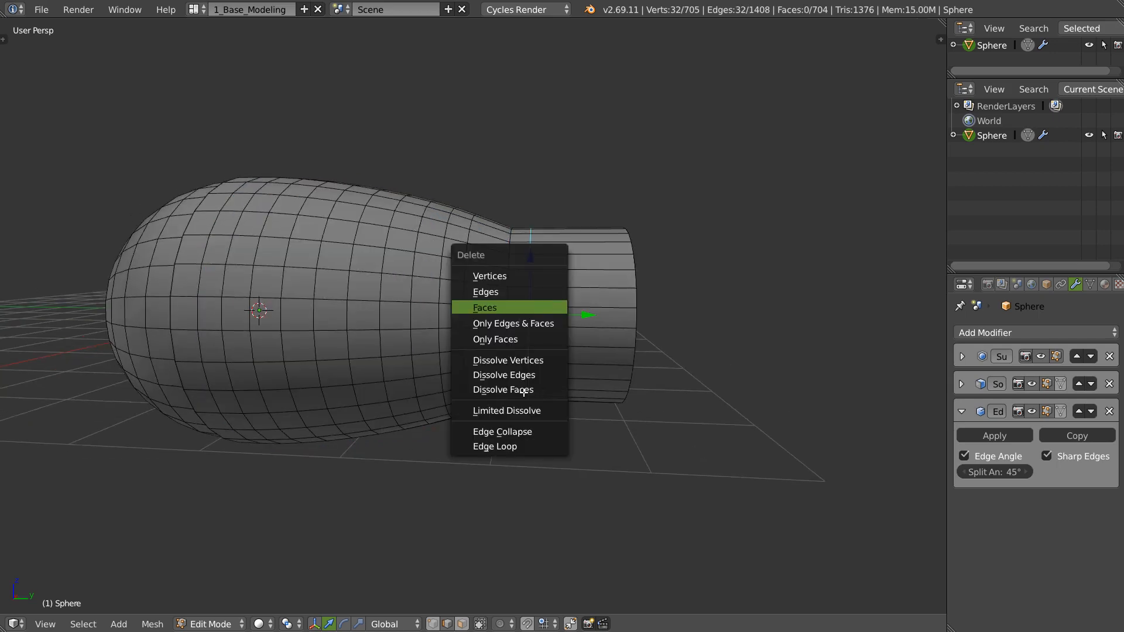
pyautogui.click(515, 447)
# Step: Bevel the edge loop at the junction of body and neck with 4 segments and an offset of about 0.18
pyautogui.keyDown('alt'); pyautogui.click(518, 318); pyautogui.keyUp('alt')
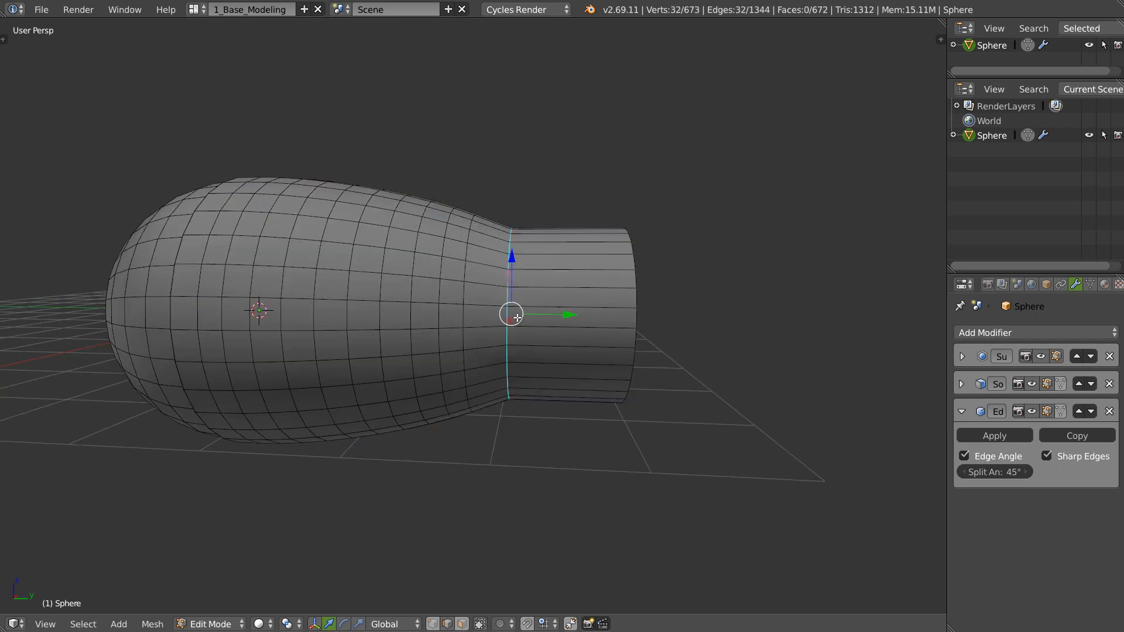
pyautogui.hotkey('ctrl', 'b')
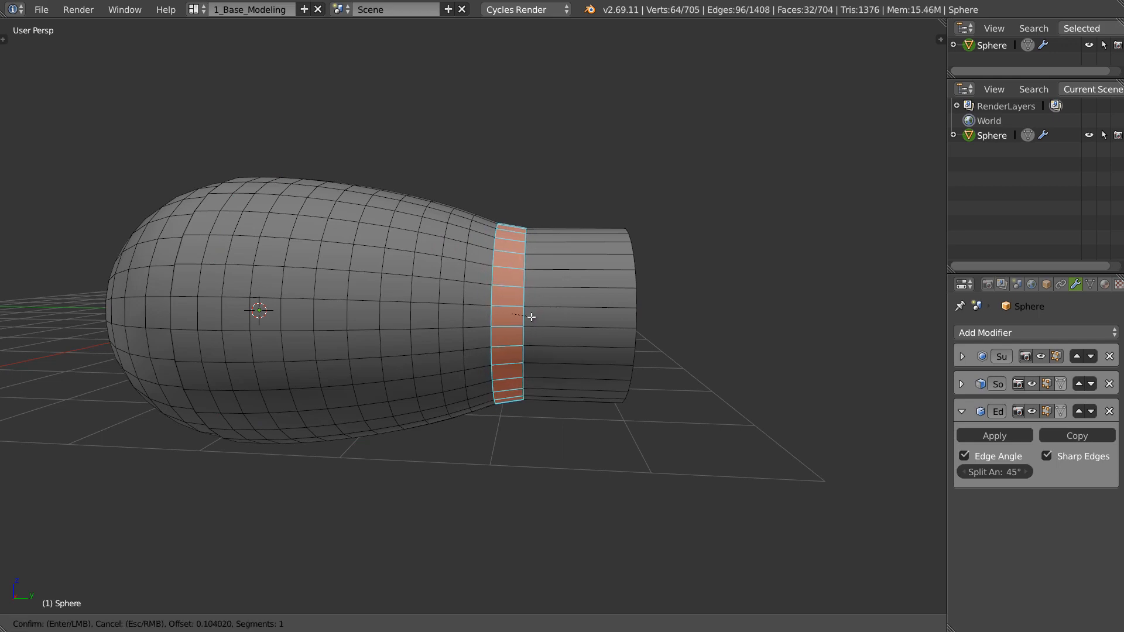
pyautogui.scroll(3, 531, 317)
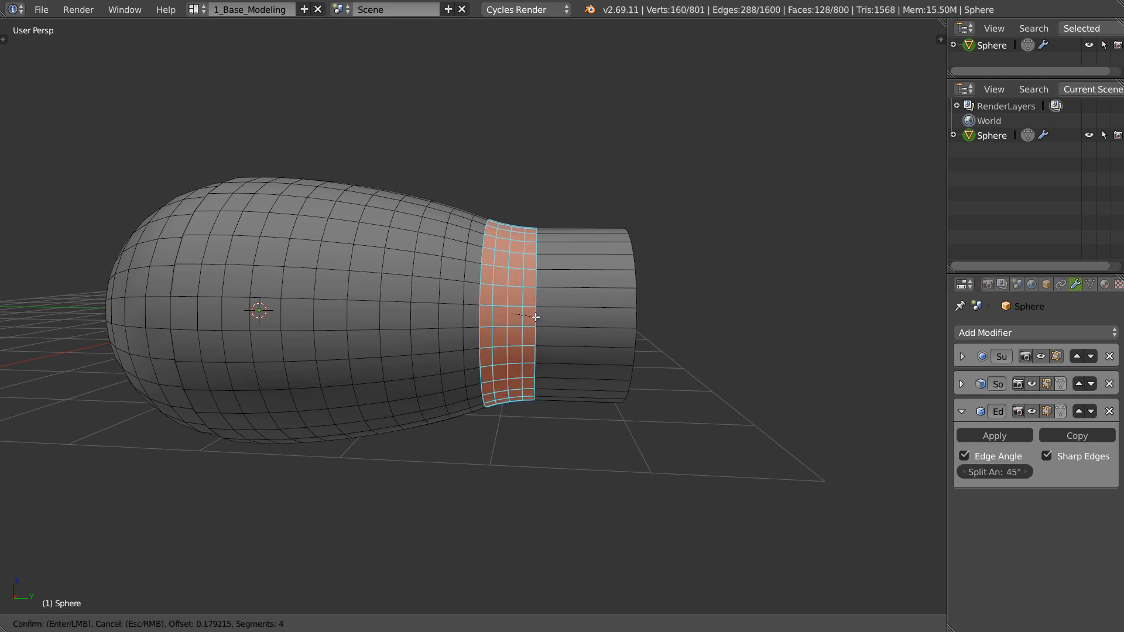
pyautogui.click(534, 317)
# Step: In Object Mode, set the body's subdivision level to 2 and turn off the display of all edges
pyautogui.moveTo(473, 307)
pyautogui.mouseDown(button='middle')
pyautogui.moveTo(239, 388)
pyautogui.moveTo(452, 306)
pyautogui.mouseUp(button='middle')
pyautogui.press('Tab')
pyautogui.scroll(-3, 433, 308)
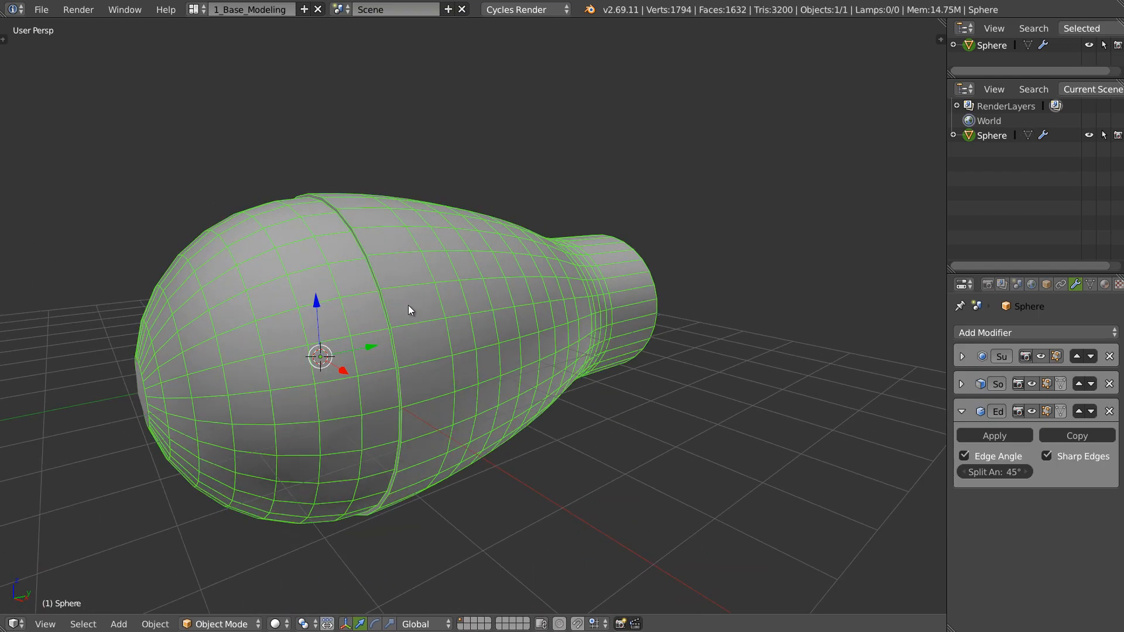
pyautogui.hotkey('ctrl', '2')
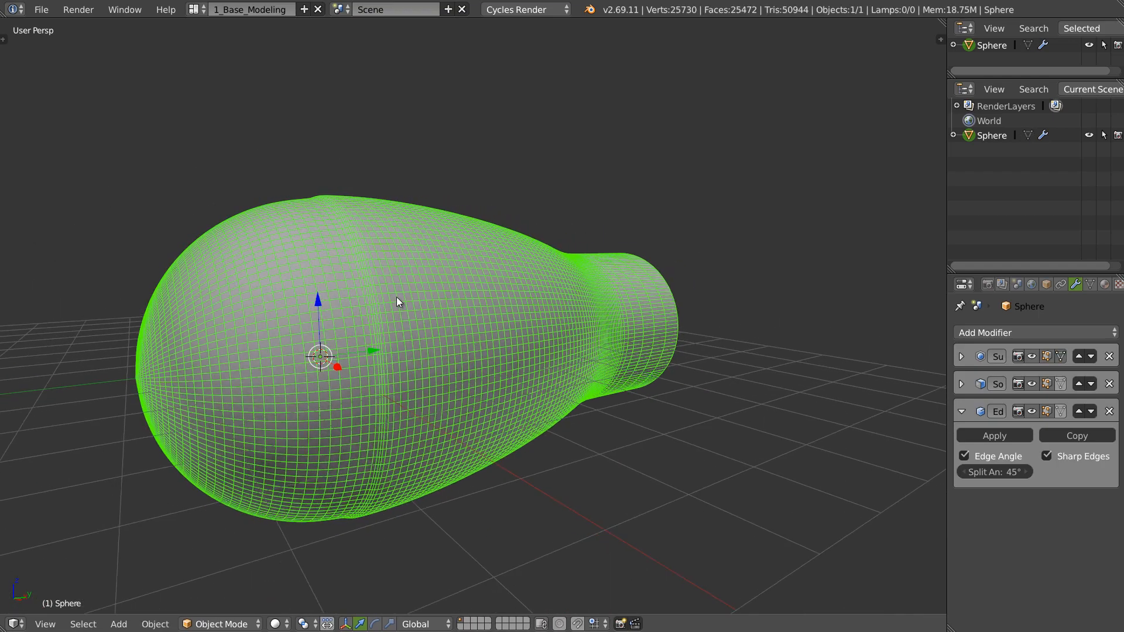
pyautogui.press('w')
pyautogui.click(378, 300)
pyautogui.moveTo(511, 297); pyautogui.dragTo(381, 249, button='middle')
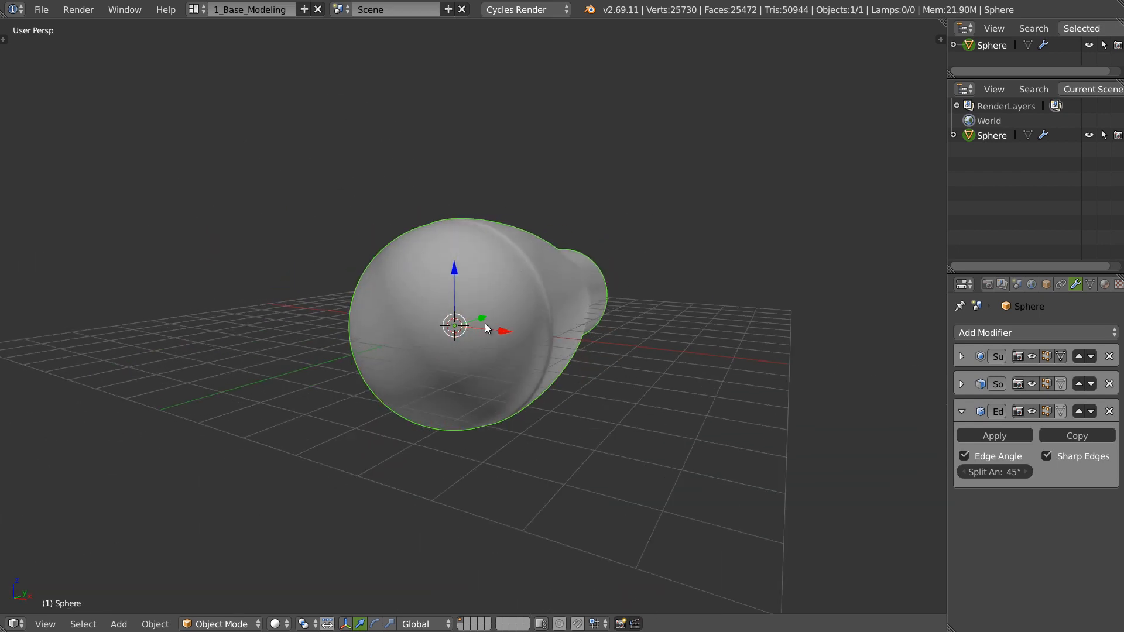
# Step: Add a cylinder and move it about 3 units along negative Y to the body's rounded end
pyautogui.moveTo(485, 323); pyautogui.dragTo(452, 307, button='middle')
pyautogui.press('w')
pyautogui.moveTo(444, 271)
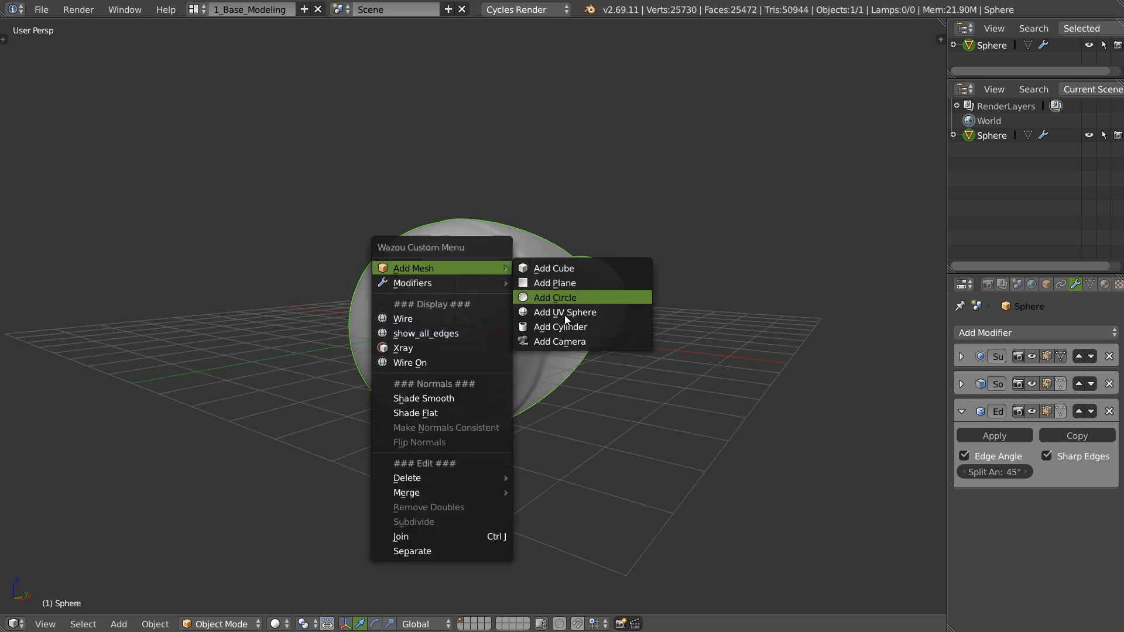
pyautogui.click(560, 326)
pyautogui.moveTo(561, 326); pyautogui.dragTo(495, 319, button='middle')
pyautogui.moveTo(495, 322); pyautogui.dragTo(389, 343)
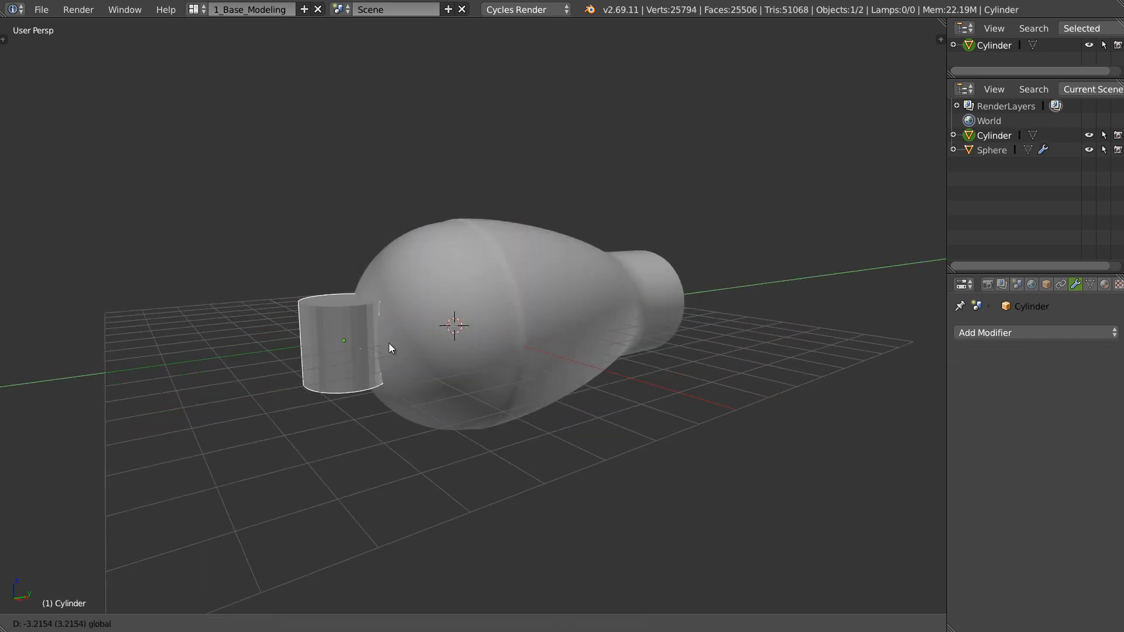
# Step: Rotate the cylinder 90° about the global X axis
pyautogui.write('rx')
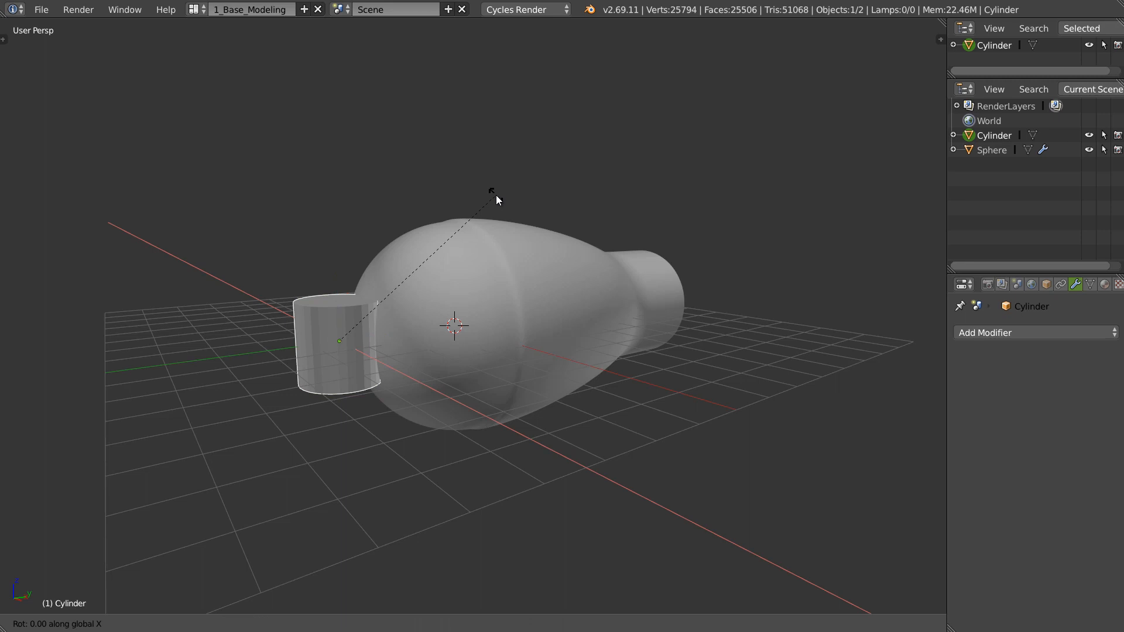
pyautogui.write('90')
pyautogui.press('Return')
# Step: Flatten the cylinder along Z into a thin slab and lengthen it along Y
pyautogui.moveTo(496, 195); pyautogui.dragTo(367, 152, button='middle')
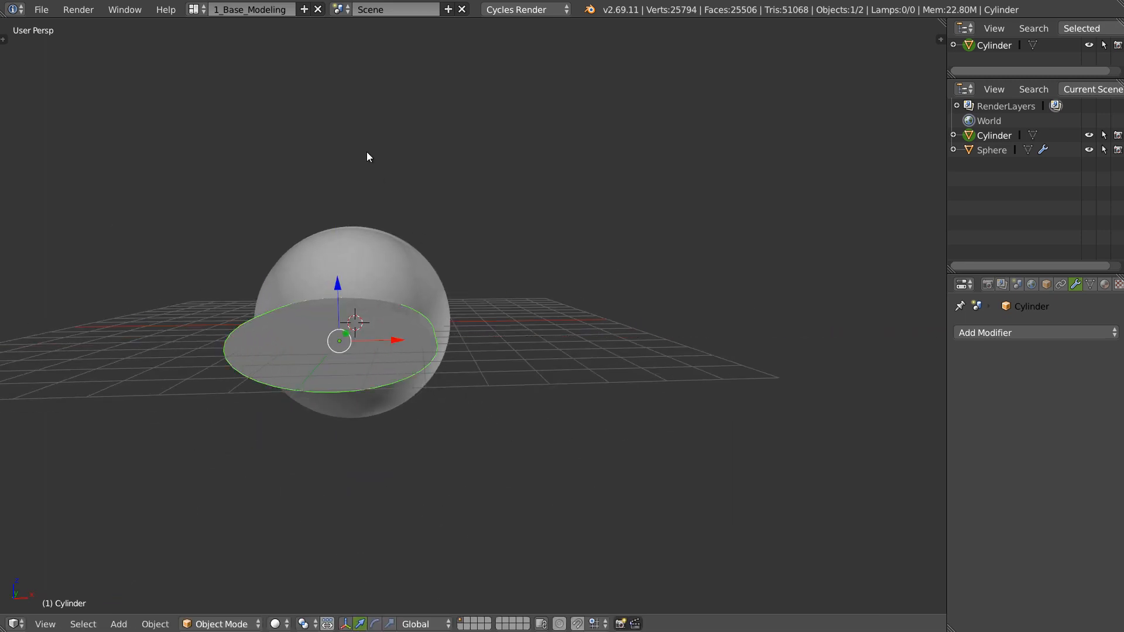
pyautogui.press('s')
pyautogui.press('z')
pyautogui.click(347, 296)
pyautogui.moveTo(346, 296); pyautogui.dragTo(378, 347, button='middle')
pyautogui.press('s')
pyautogui.press('y')
pyautogui.click(658, 334)
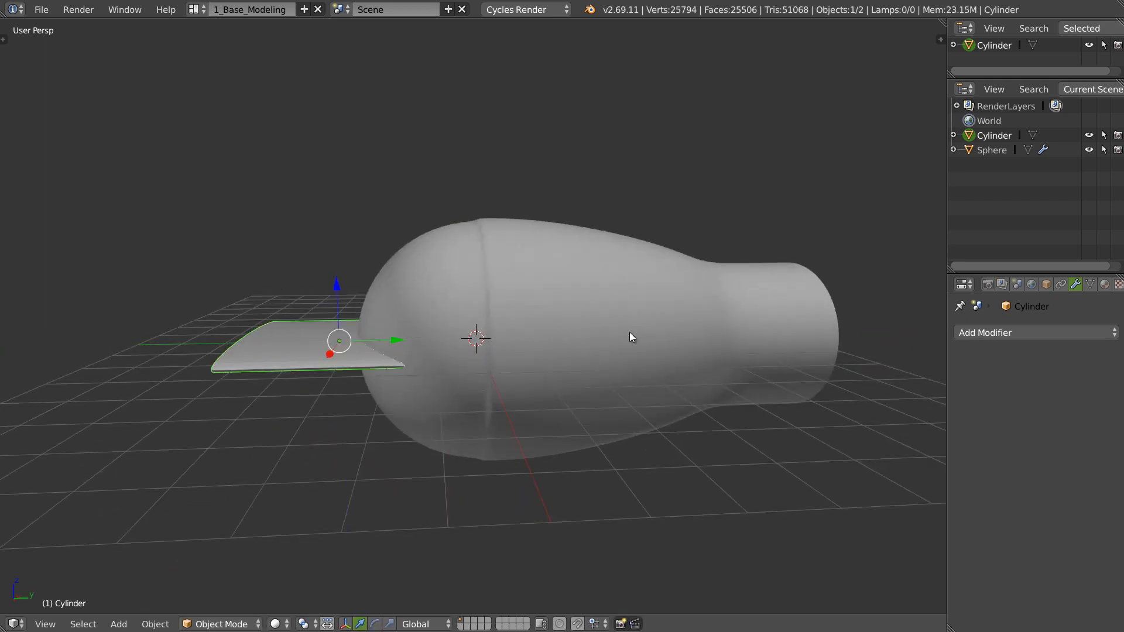
# Step: Scale the flattened cylinder up slightly and try to shift it along Y
pyautogui.moveTo(629, 332); pyautogui.dragTo(427, 343, button='middle')
pyautogui.press('s')
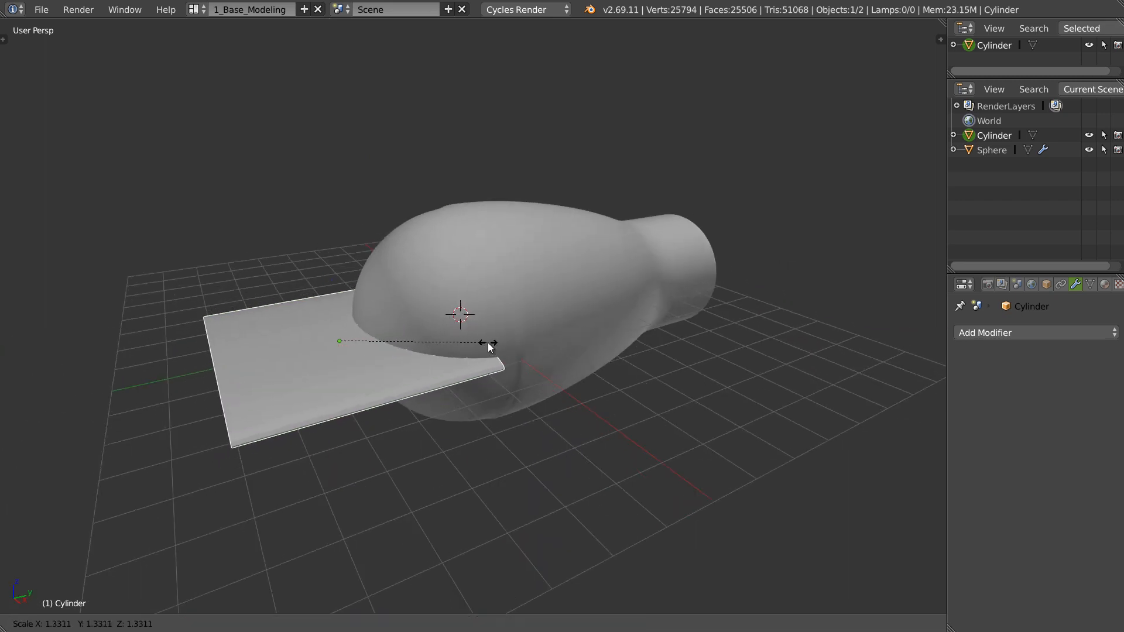
pyautogui.click(466, 346)
pyautogui.press('g')
pyautogui.press('y')
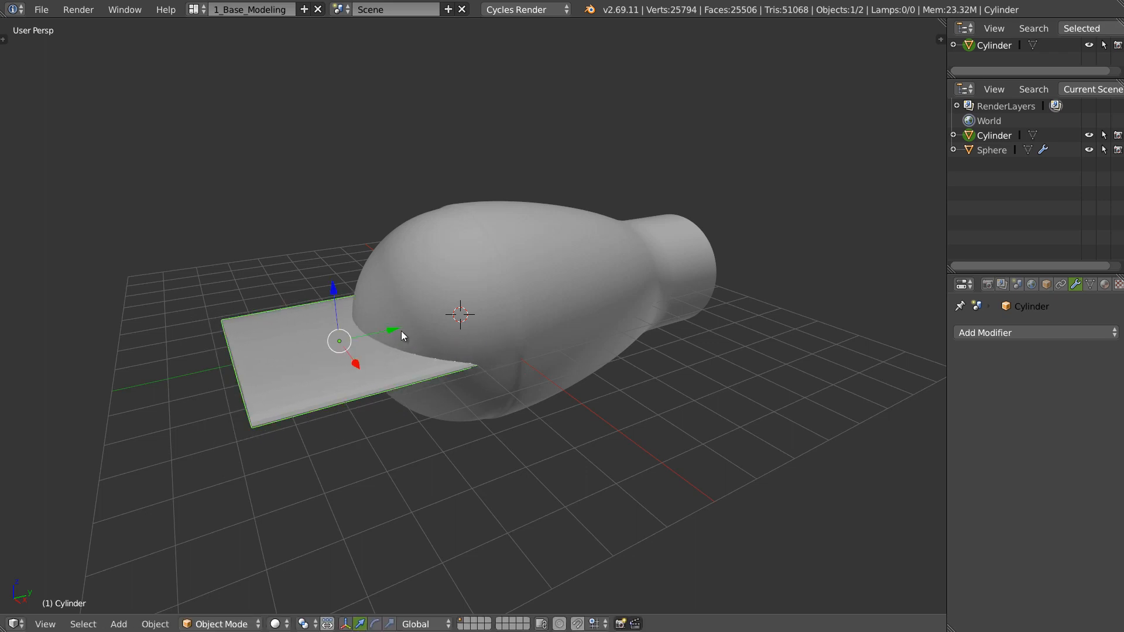
pyautogui.rightClick(420, 331)
# Step: Thicken the slab along Z and widen it along X by a factor of about 1.05
pyautogui.moveTo(420, 330); pyautogui.dragTo(444, 331, button='middle')
pyautogui.press('s')
pyautogui.press('z')
pyautogui.click(402, 269)
pyautogui.press('s')
pyautogui.press('x')
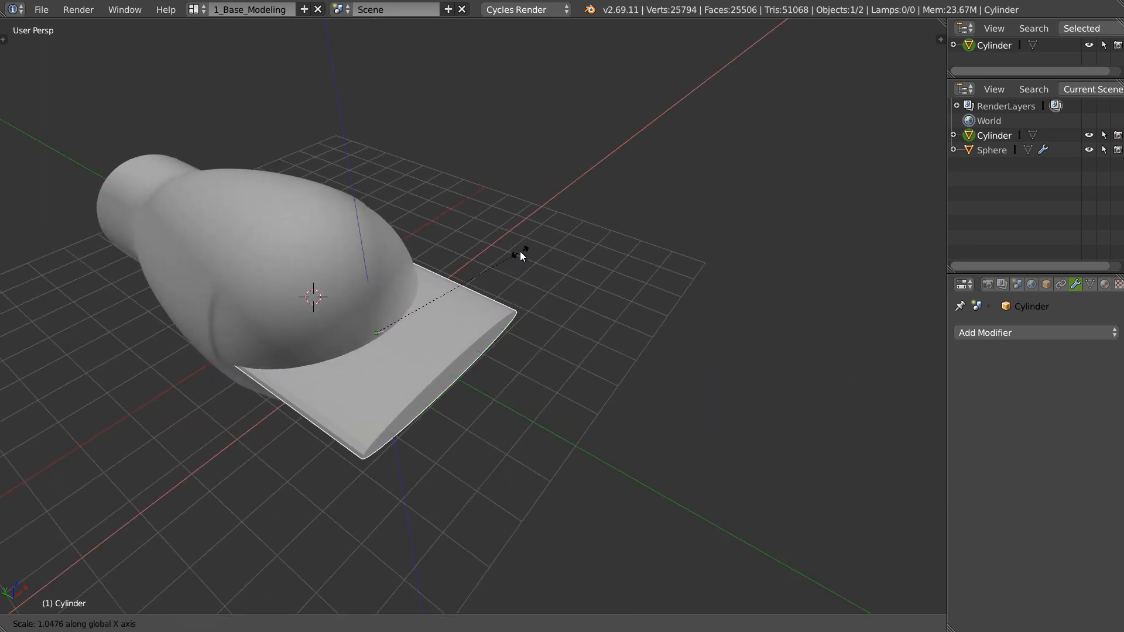
pyautogui.click(520, 251)
# Step: Duplicate the slab and position the copy just above the original along Z
pyautogui.moveTo(520, 251); pyautogui.dragTo(477, 251, button='middle')
pyautogui.hotkey('shift', 'd')
pyautogui.press('z')
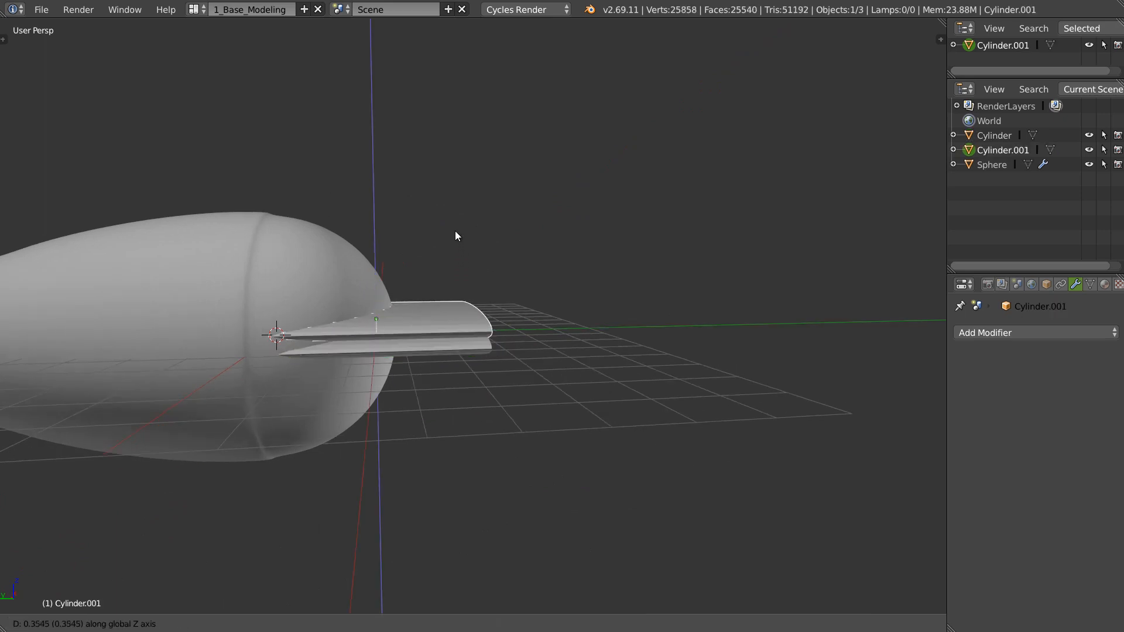
pyautogui.click(423, 174)
pyautogui.press('g')
pyautogui.press('z')
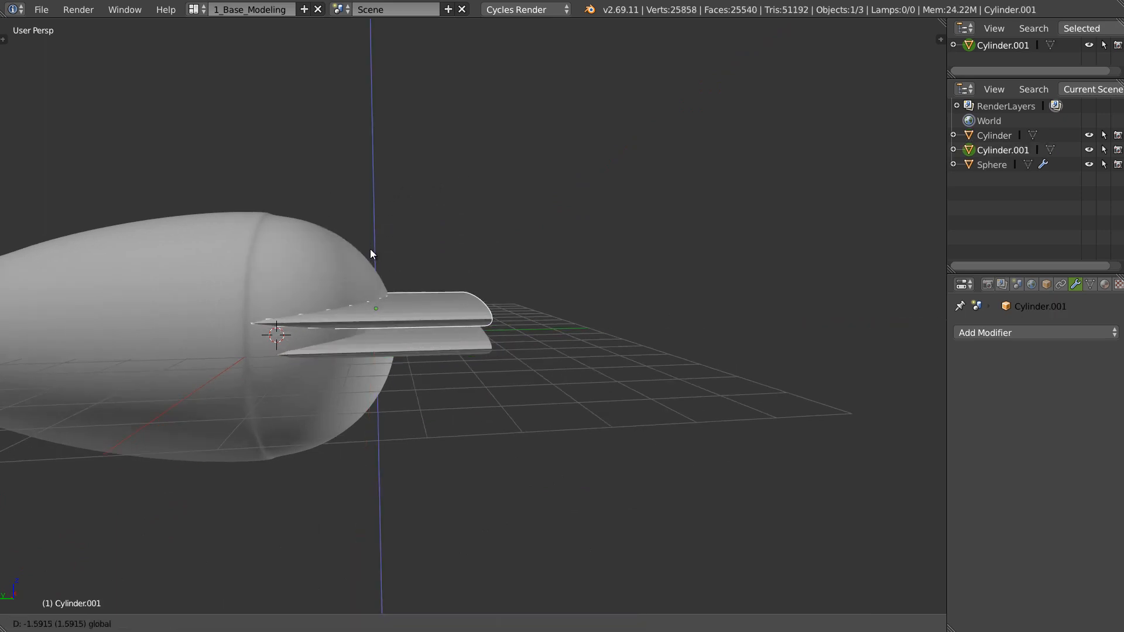
pyautogui.click(371, 255)
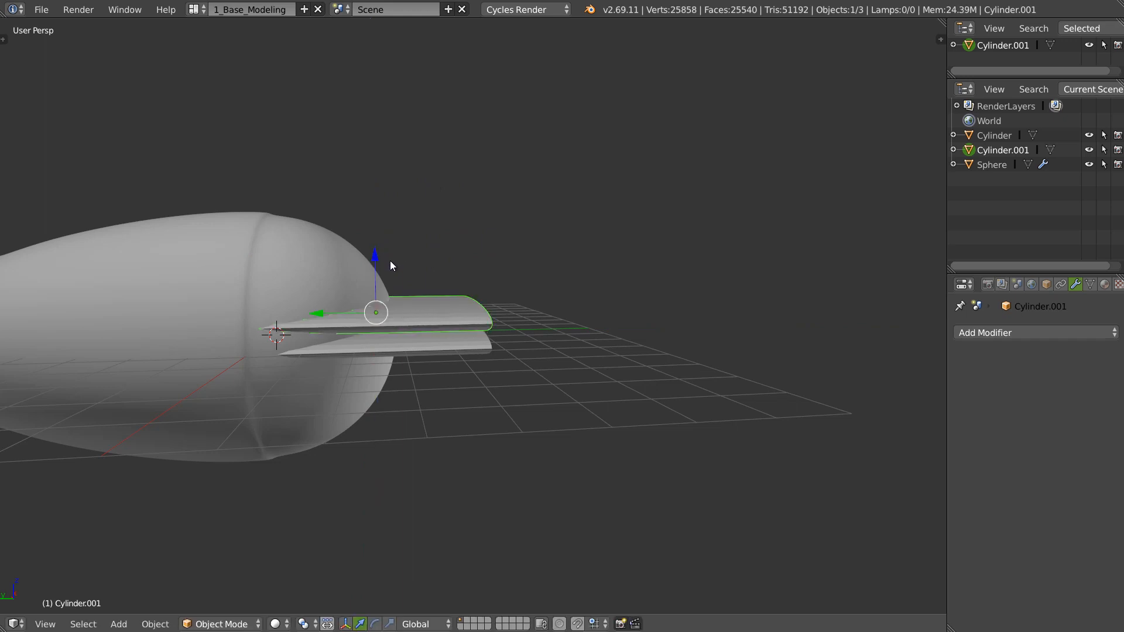
# Step: Stack two more slab copies upward along Z, offset about 0.7 and 0.8 units from the preceding ones
pyautogui.hotkey('shift', 'd')
pyautogui.press('z')
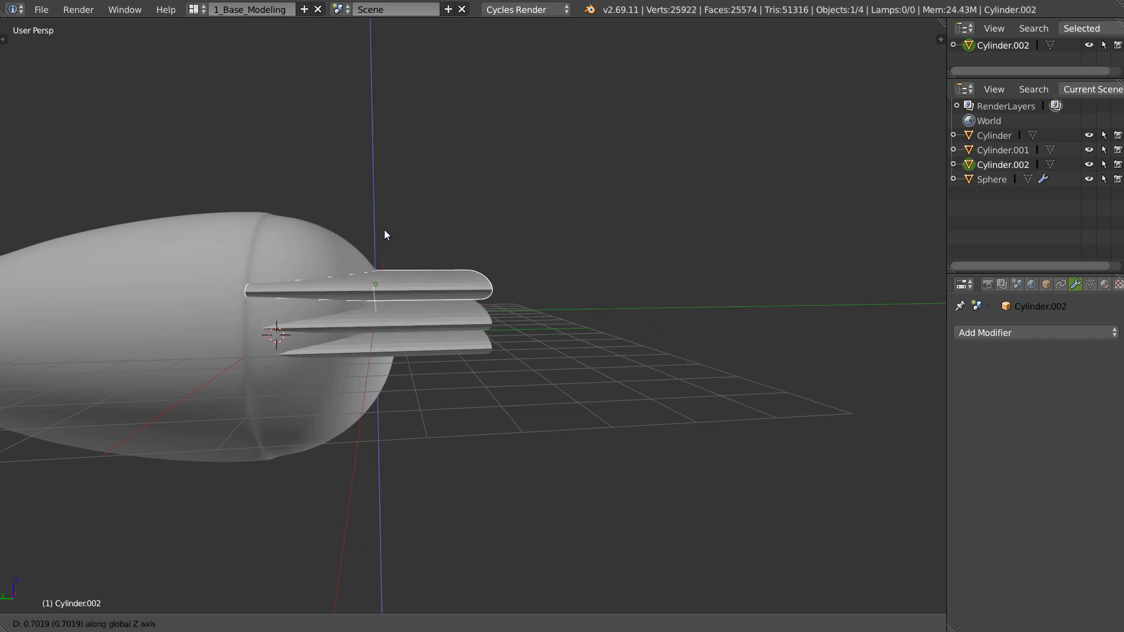
pyautogui.click(385, 229)
pyautogui.hotkey('shift', 'd')
pyautogui.press('z')
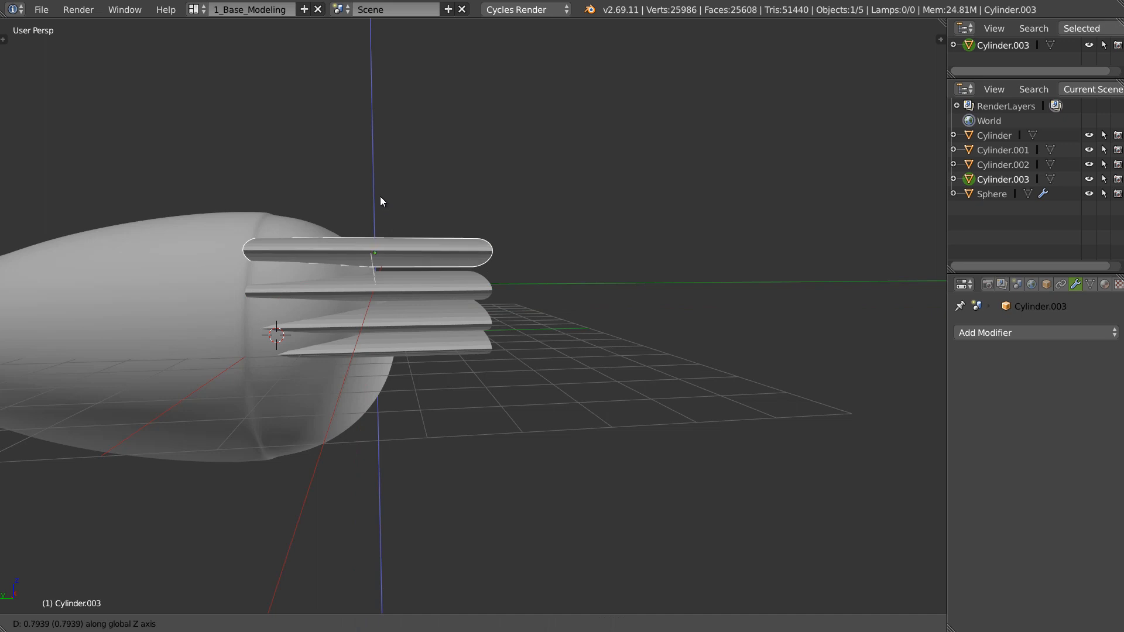
pyautogui.click(380, 201)
# Step: Narrow the three upper slabs along X to follow the body's round outline, with the topmost one narrowest
pyautogui.moveTo(381, 202); pyautogui.dragTo(290, 255, button='middle')
pyautogui.press('s')
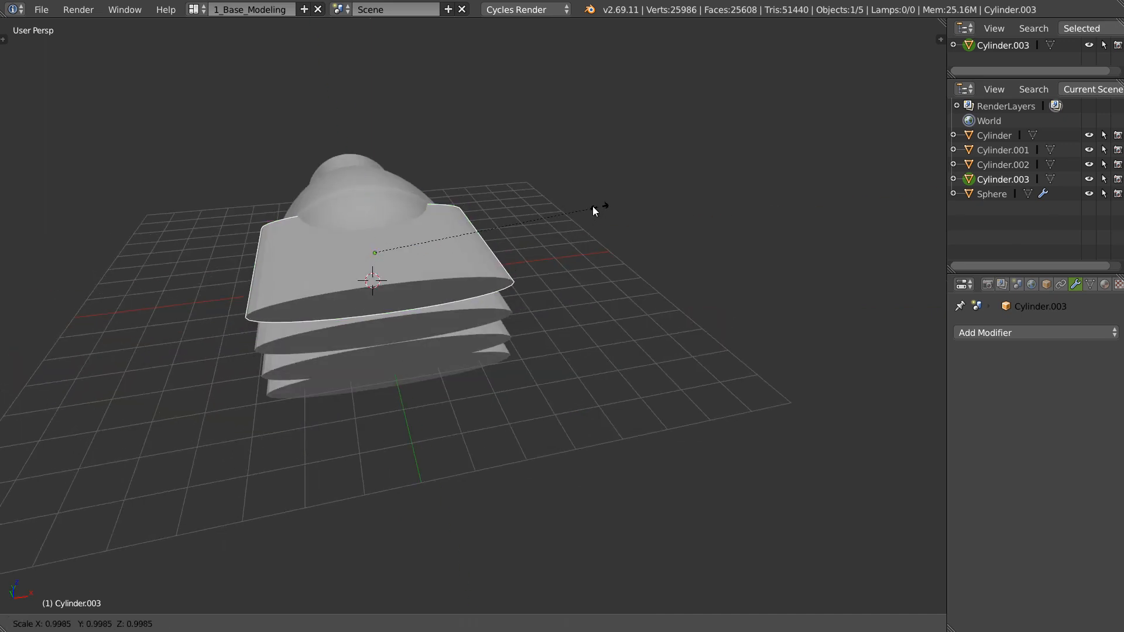
pyautogui.click(518, 216)
pyautogui.rightClick(475, 264)
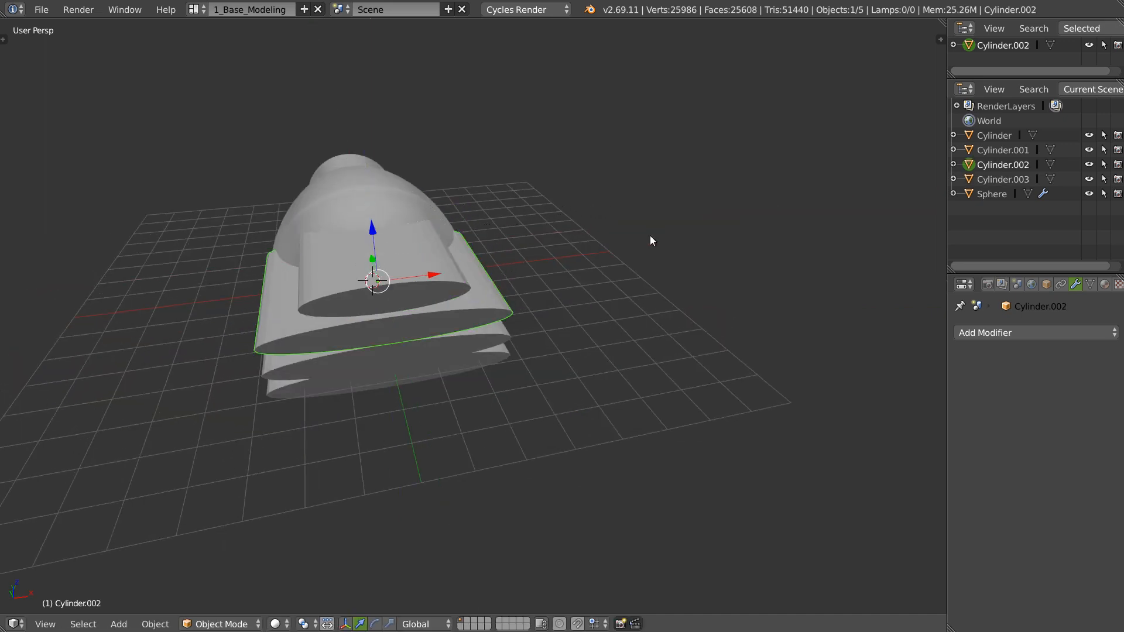
pyautogui.moveTo(651, 240); pyautogui.dragTo(555, 220, button='middle')
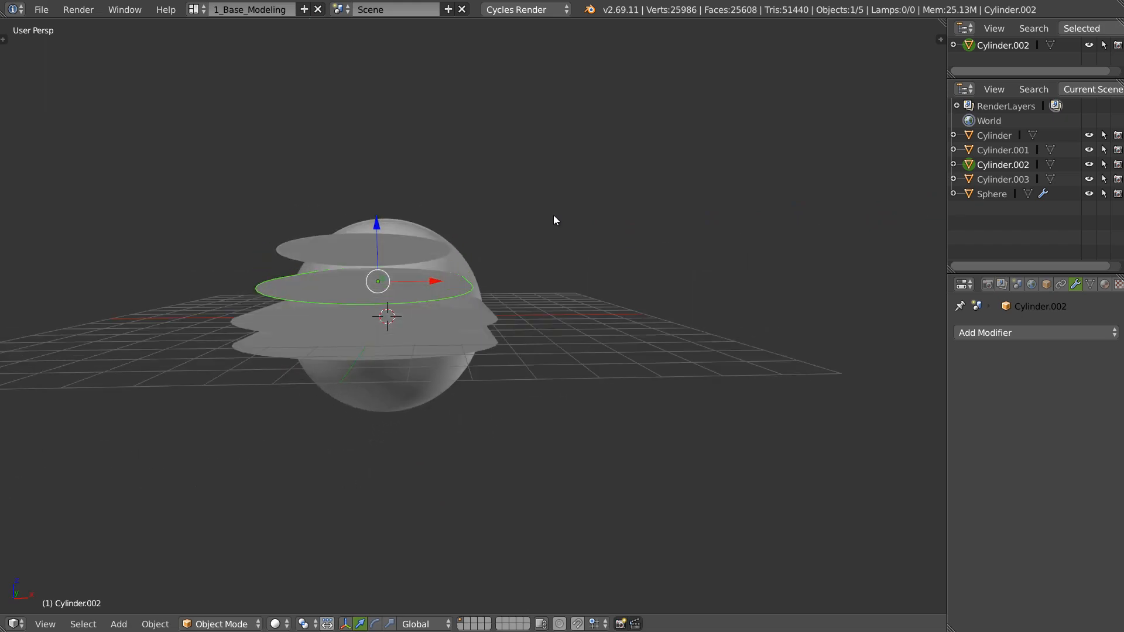
pyautogui.rightClick(487, 300)
pyautogui.press('g')
pyautogui.press('x')
pyautogui.click(604, 247)
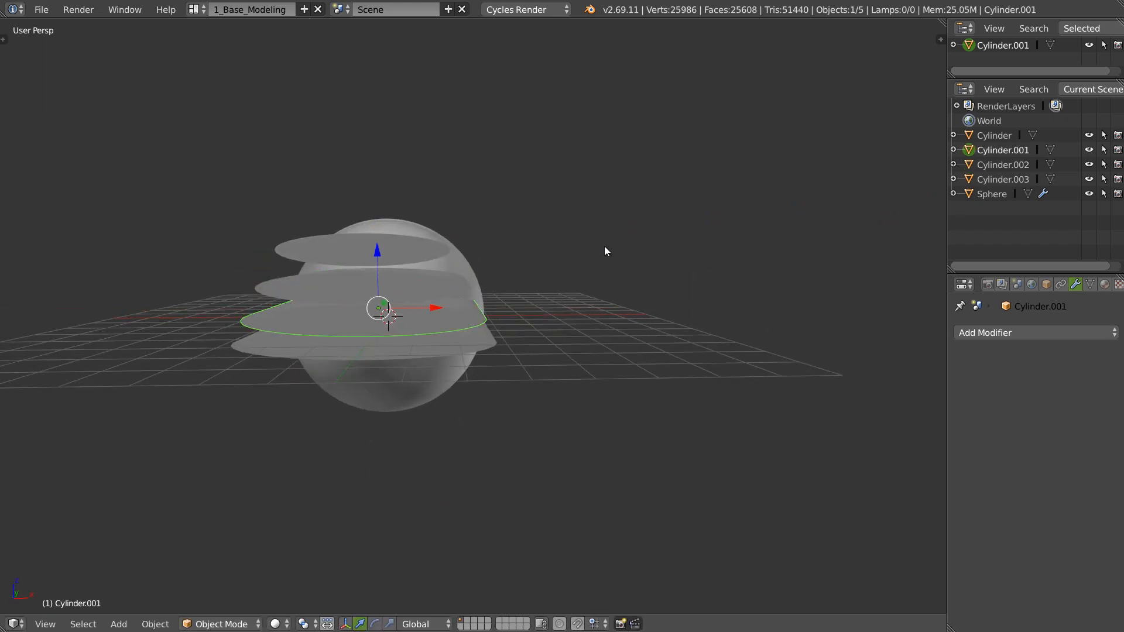
# Step: Raise the second and third slabs from the bottom along Z to open gaps between the slabs
pyautogui.press('KP_1')
pyautogui.scroll(6, 528, 208)
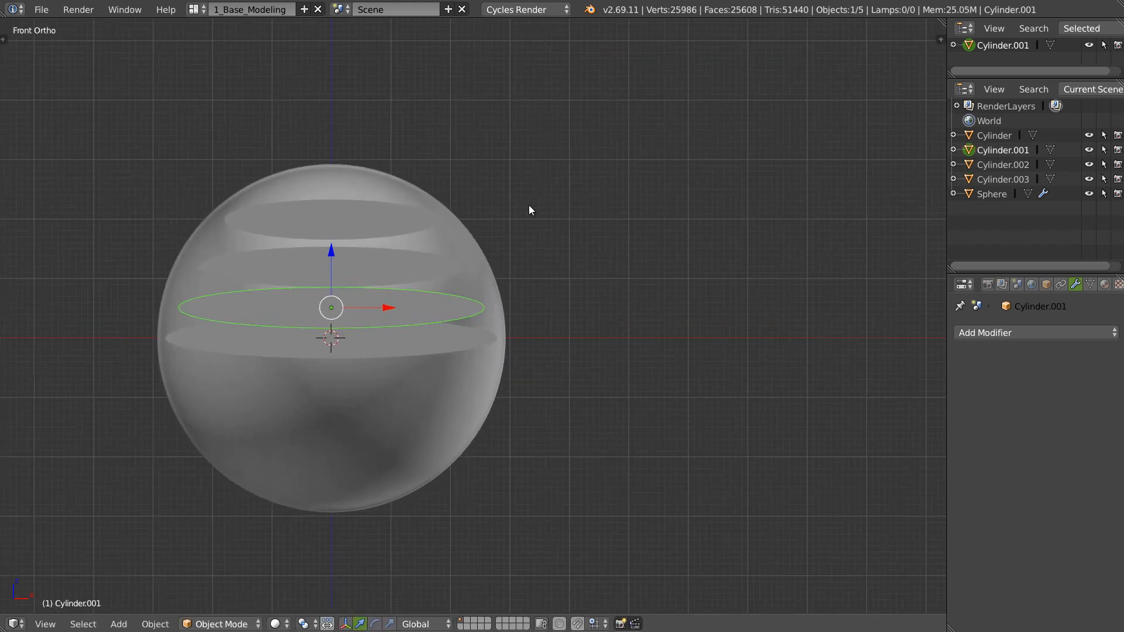
pyautogui.scroll(-2, 469, 266)
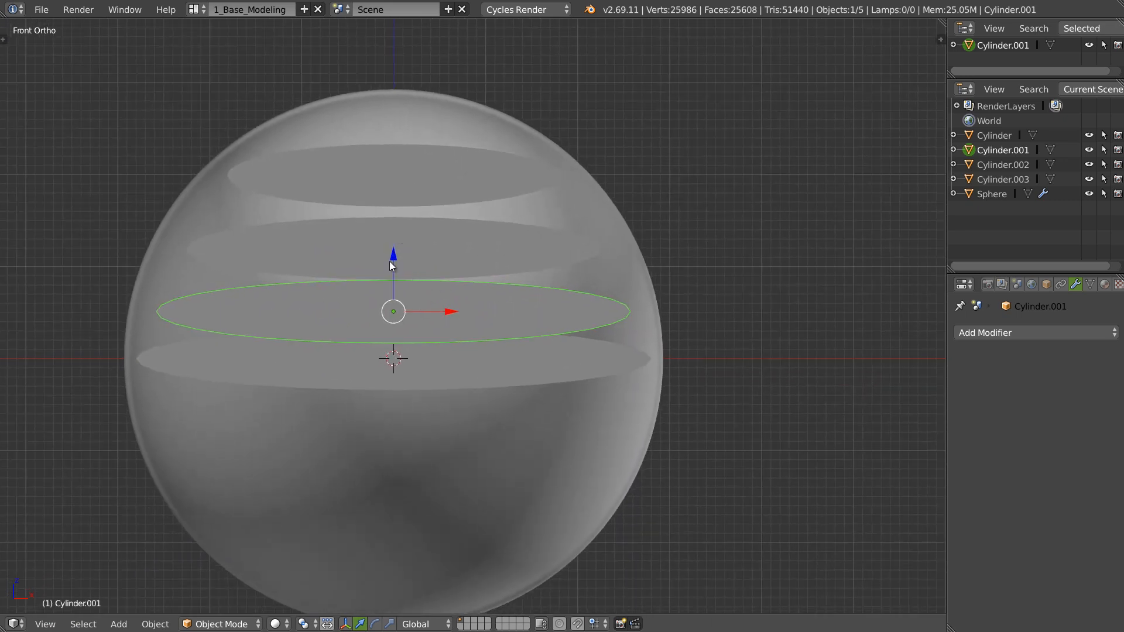
pyautogui.press('g')
pyautogui.press('z')
pyautogui.click(398, 234)
pyautogui.rightClick(413, 228)
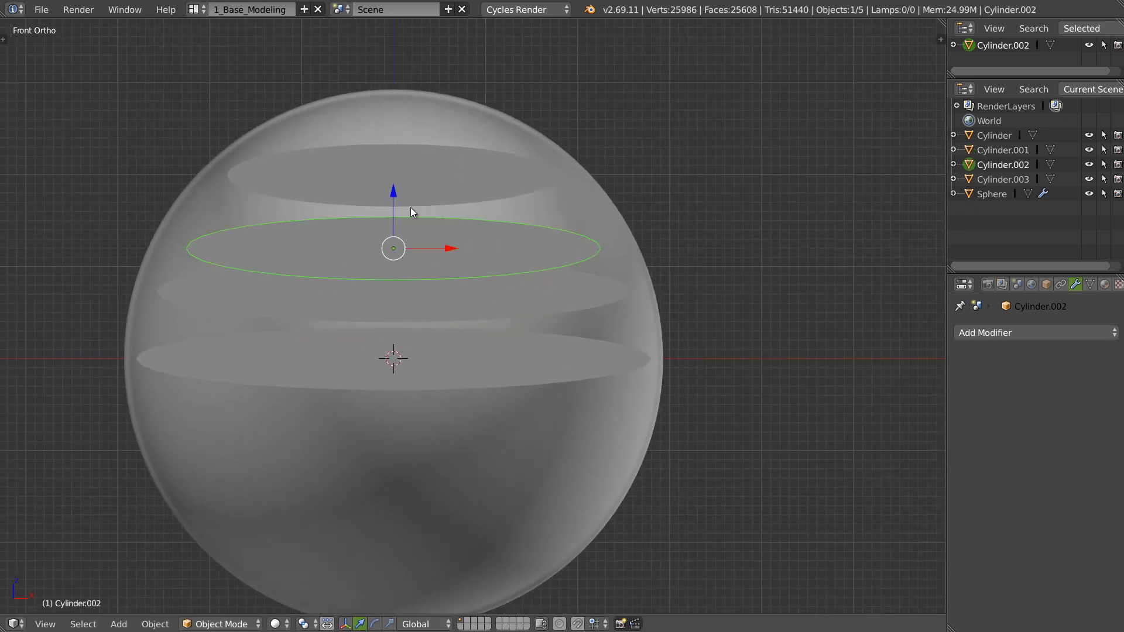
pyautogui.press('g')
pyautogui.press('z')
pyautogui.click(418, 165)
# Step: Raise the topmost slab along Z near the body's upper edge and nudge the slab below it up to even the spacing
pyautogui.rightClick(411, 129)
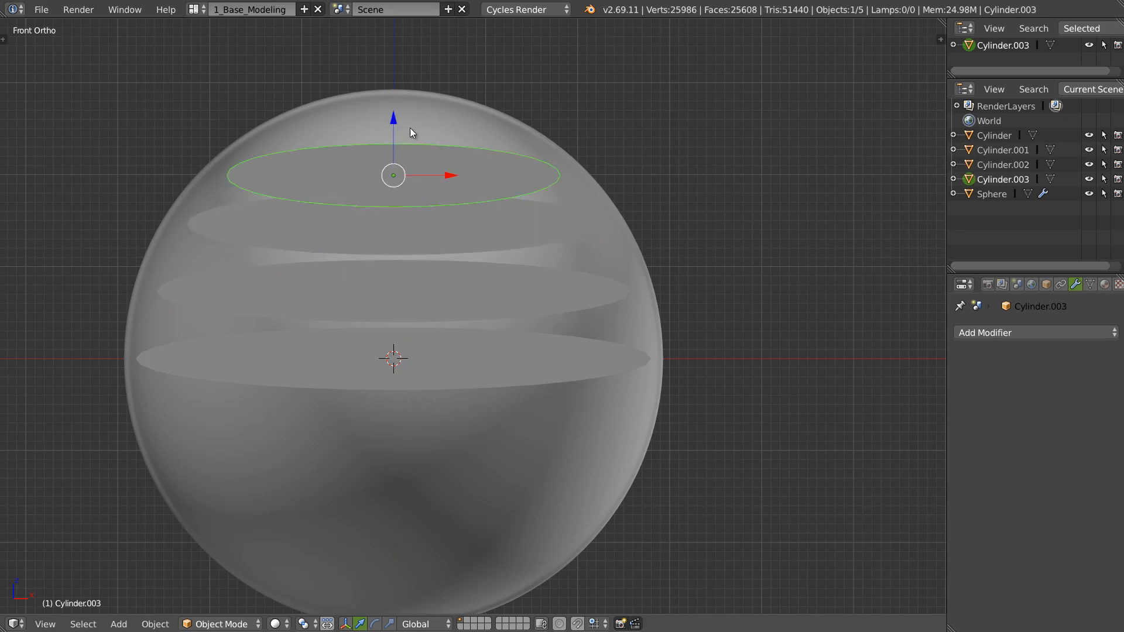
pyautogui.press('g')
pyautogui.press('z')
pyautogui.click(401, 102)
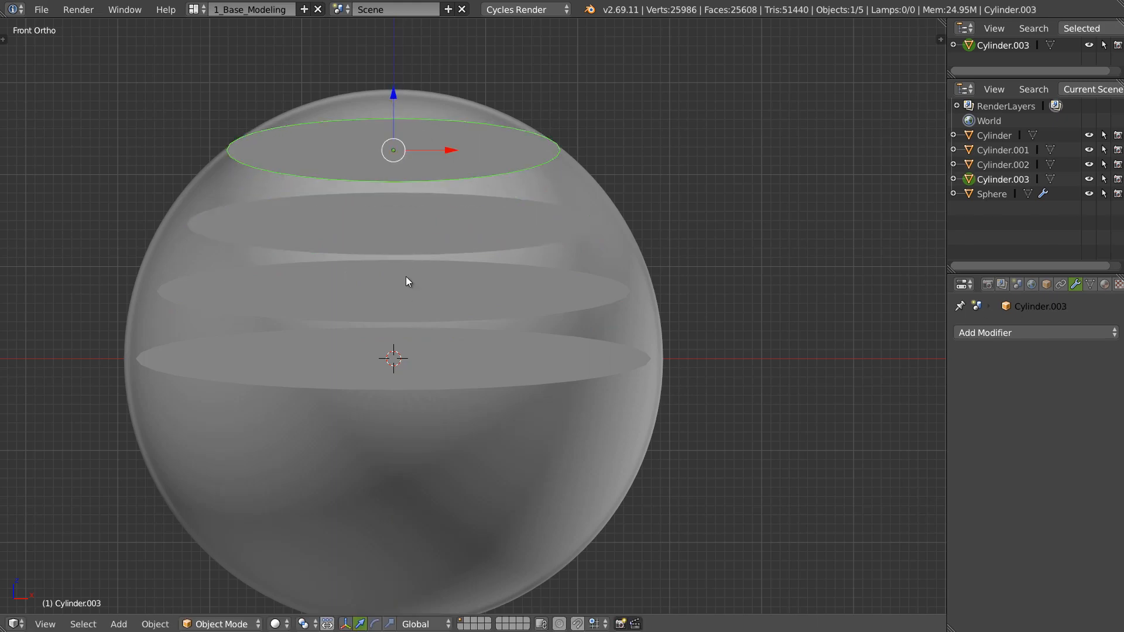
pyautogui.rightClick(408, 281)
pyautogui.rightClick(420, 216)
pyautogui.press('g')
pyautogui.press('z')
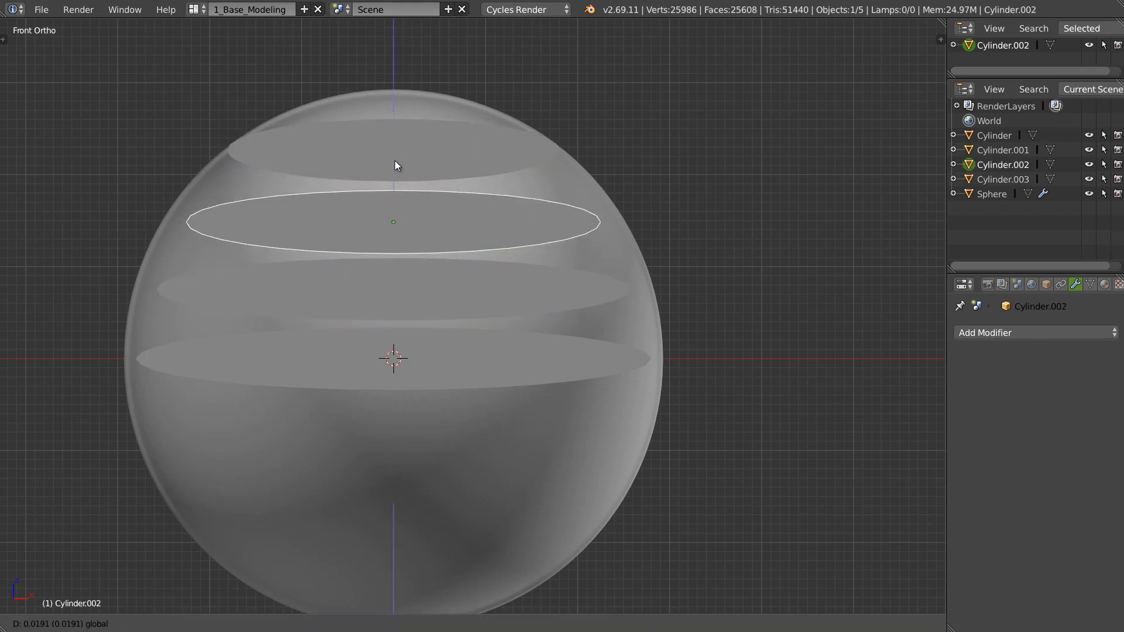
pyautogui.click(400, 157)
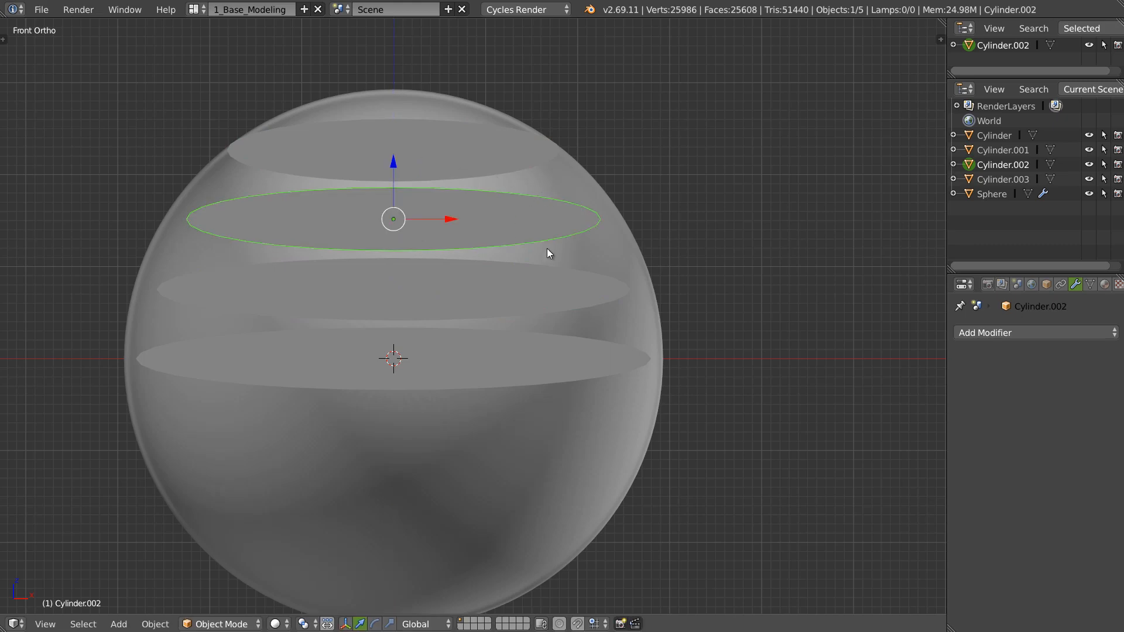
# Step: Apply the location of the three upper slabs
pyautogui.keyDown('ctrl'); pyautogui.moveTo(548, 249); pyautogui.dragTo(423, 349, button='middle'); pyautogui.keyUp('ctrl')
pyautogui.rightClick(459, 299)
pyautogui.keyDown('shift'); pyautogui.rightClick(497, 263); pyautogui.keyUp('shift')
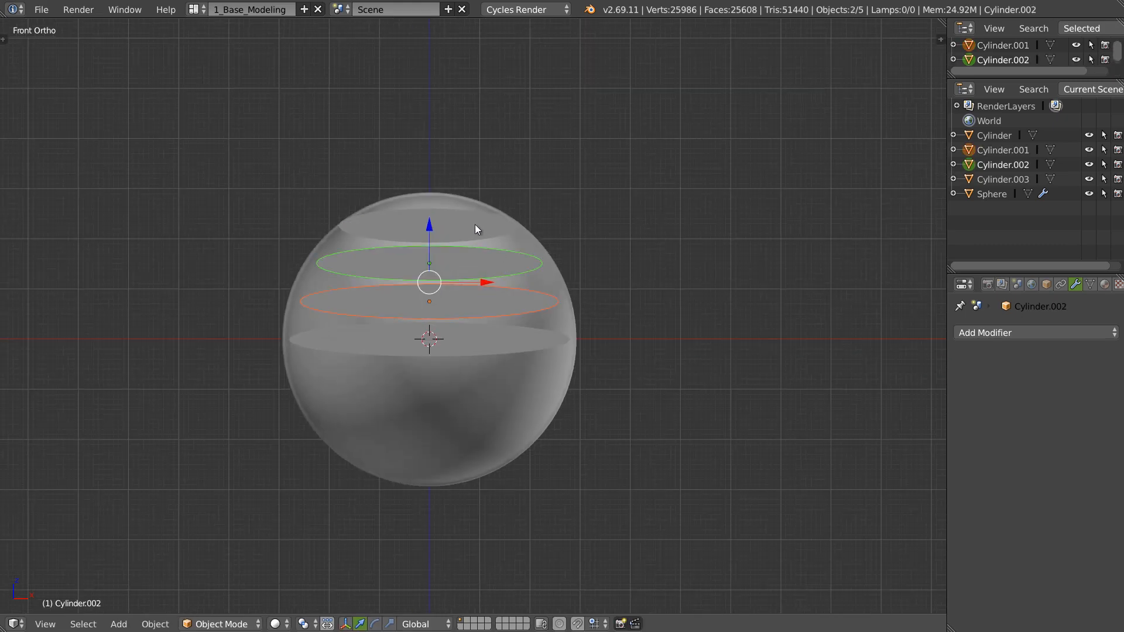
pyautogui.hotkey('ctrl', 'a')
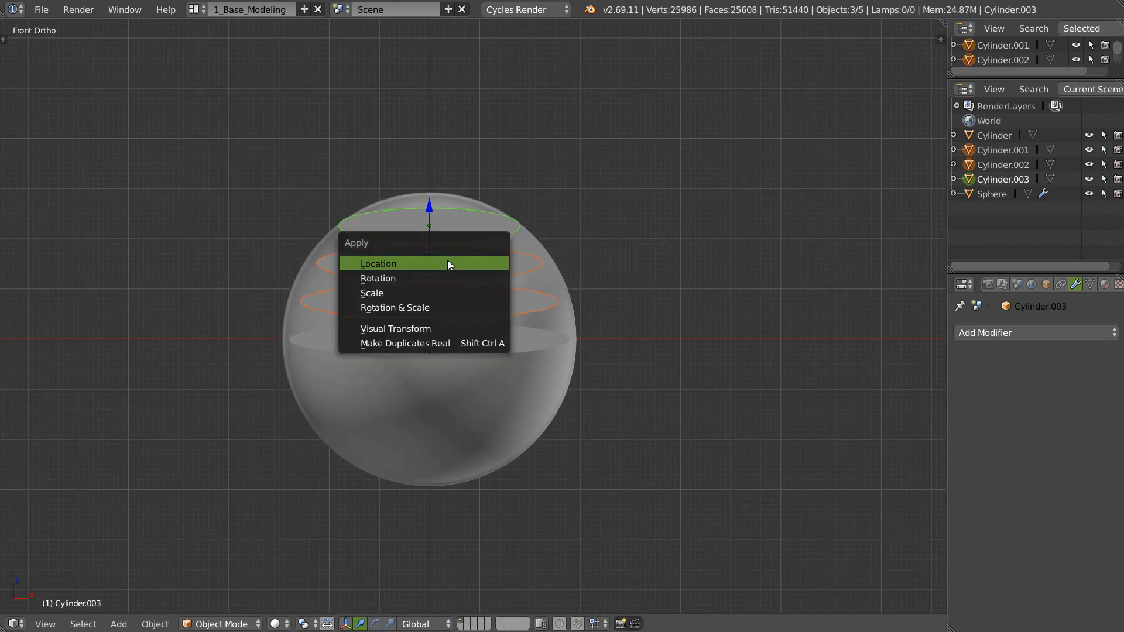
pyautogui.click(447, 260)
# Step: Add a Mirror modifier to the topmost slab
pyautogui.moveTo(447, 260); pyautogui.dragTo(486, 288, button='middle')
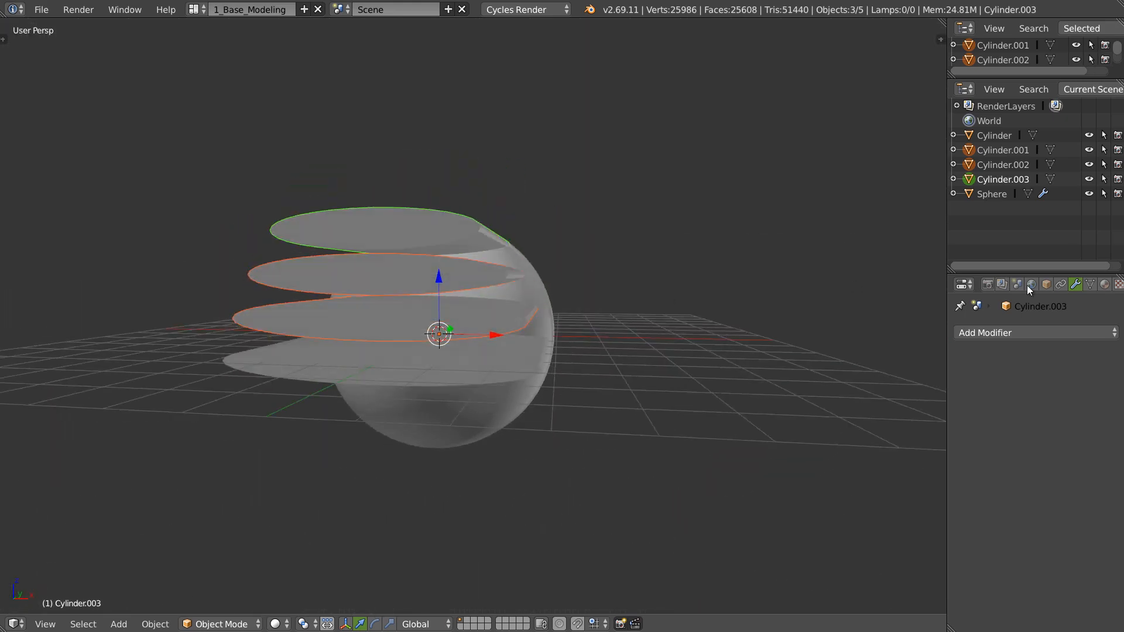
pyautogui.click(999, 336)
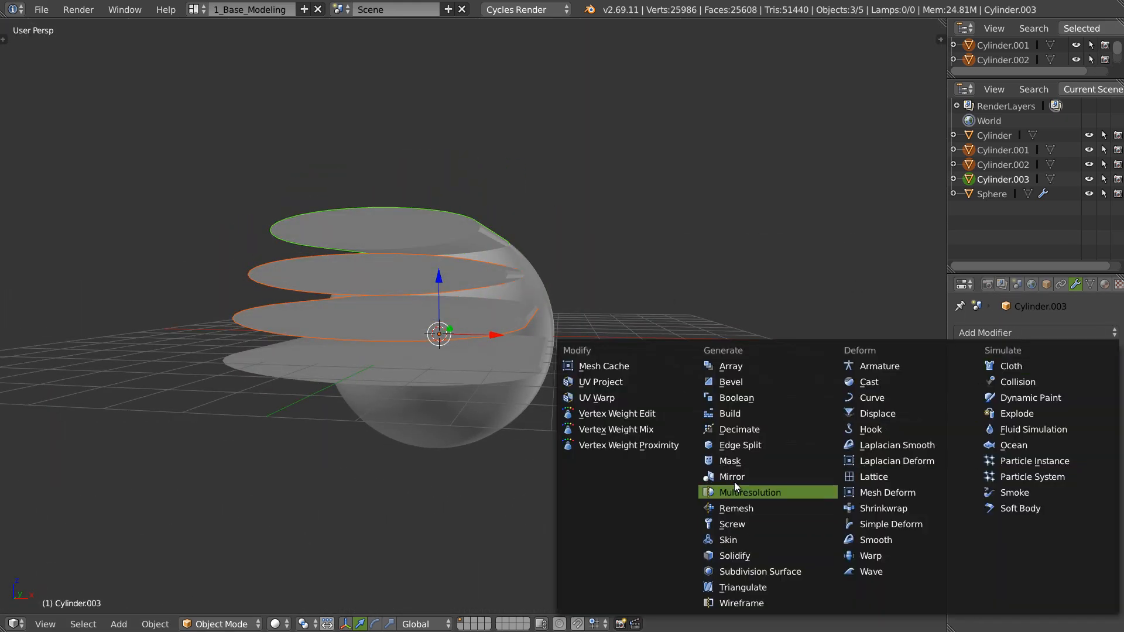
pyautogui.click(755, 470)
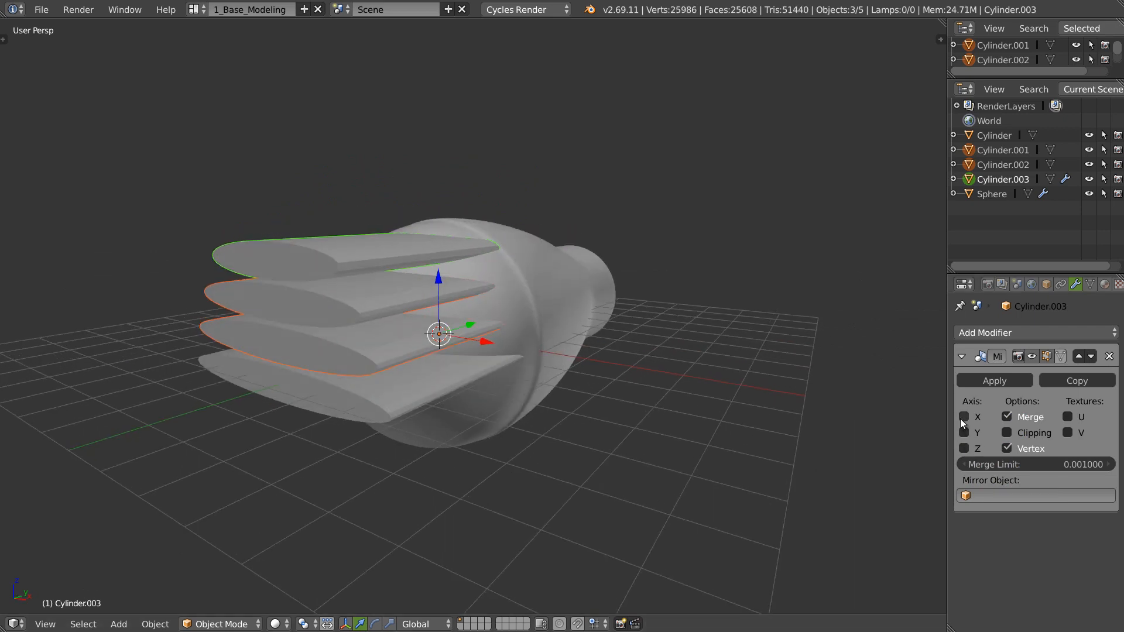
# Step: Try to mirror the topmost slab along X and along Z, applying rotation and scale in between
pyautogui.click(963, 417)
pyautogui.hotkey('ctrl', 'a')
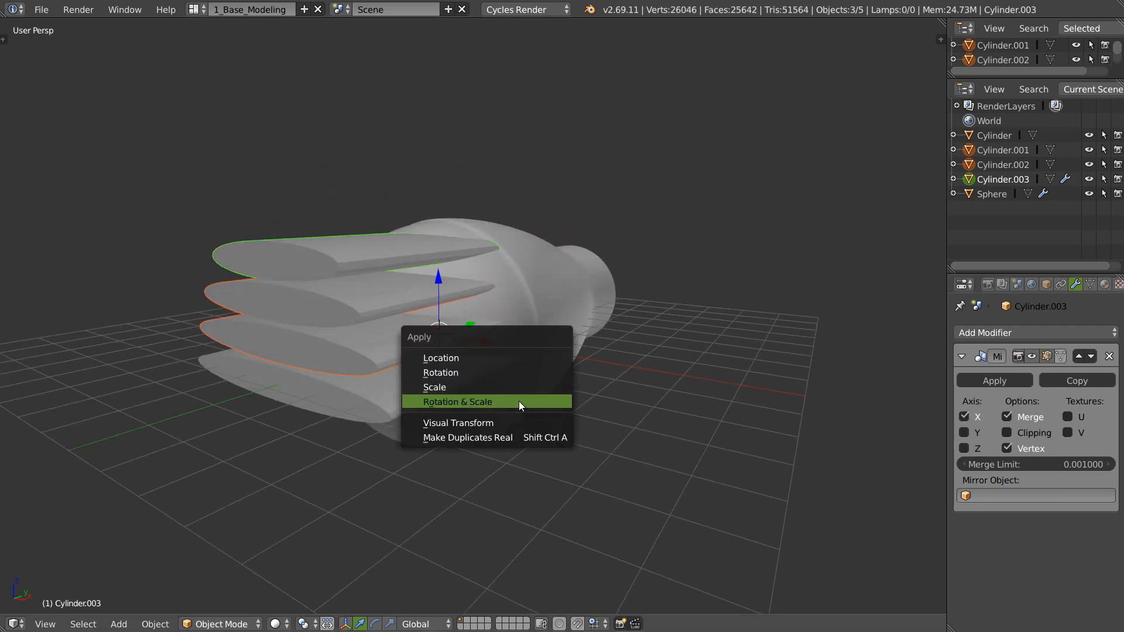
pyautogui.click(520, 401)
pyautogui.click(963, 417)
pyautogui.click(963, 449)
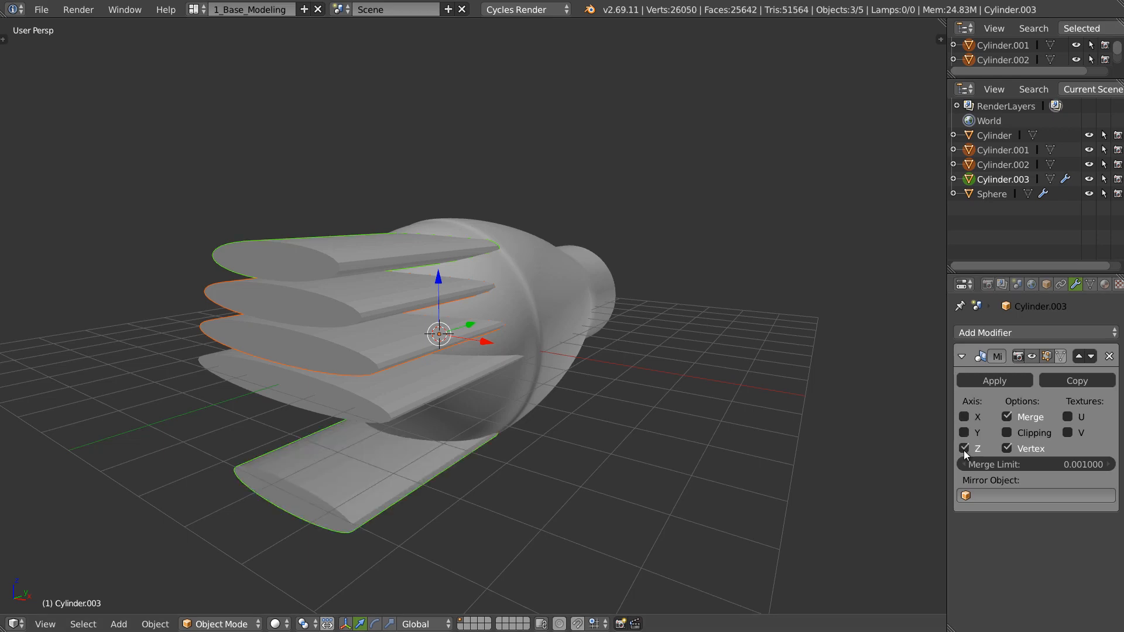
pyautogui.moveTo(628, 383); pyautogui.dragTo(583, 360, button='middle')
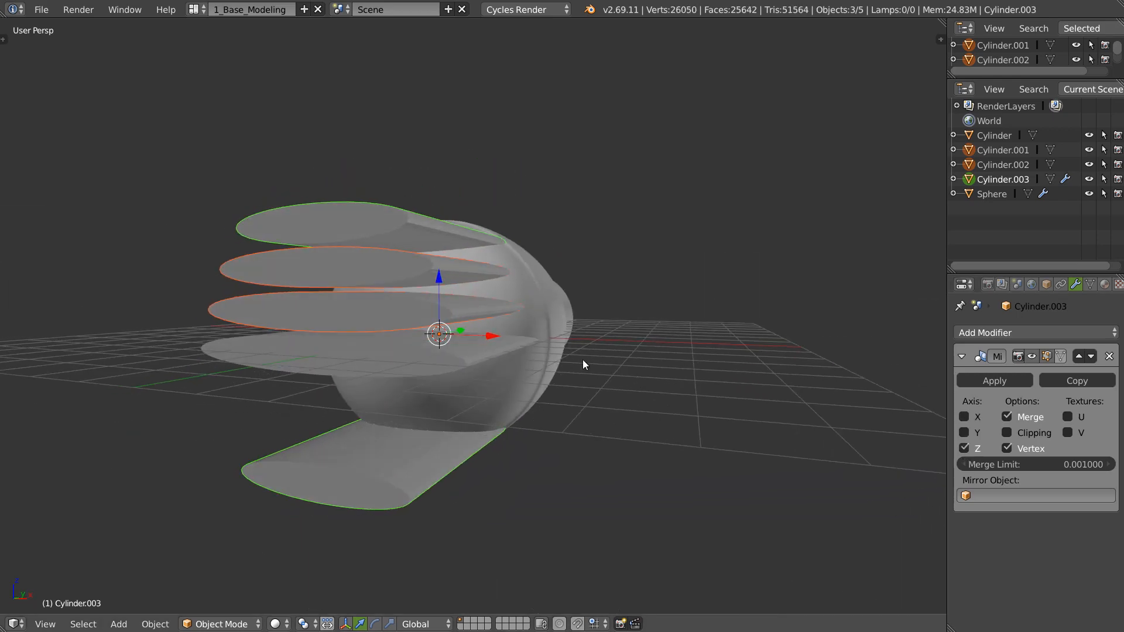
pyautogui.hotkey('ctrl', 'z')
# Step: Join the three upper slabs into one object and apply its location, rotation and scale
pyautogui.hotkey('ctrl', 'j')
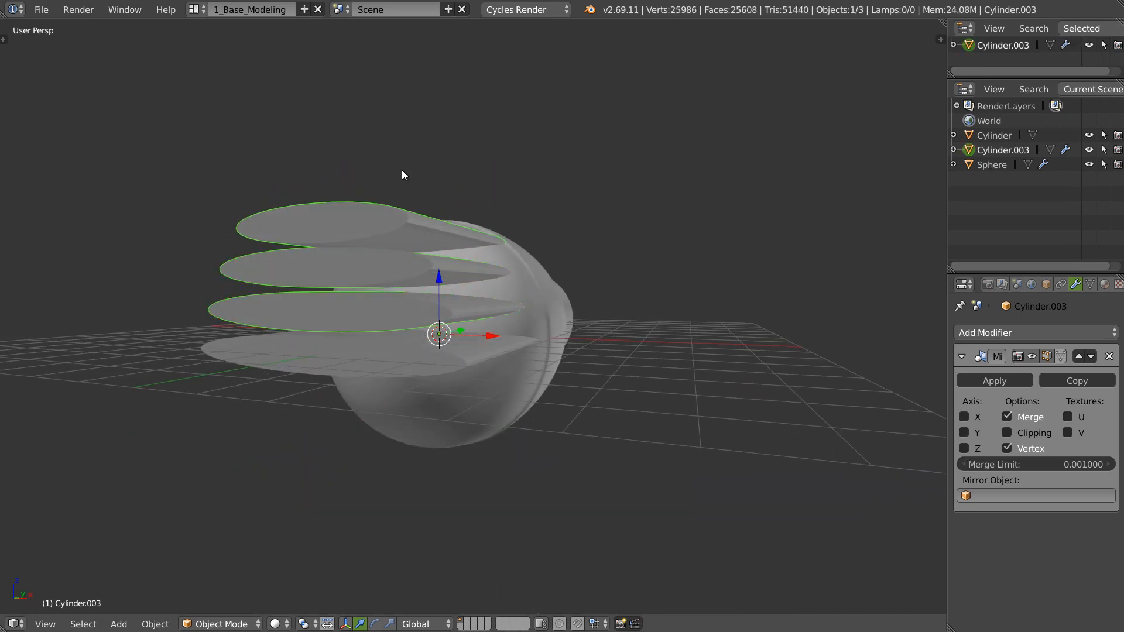
pyautogui.hotkey('ctrl', 'a')
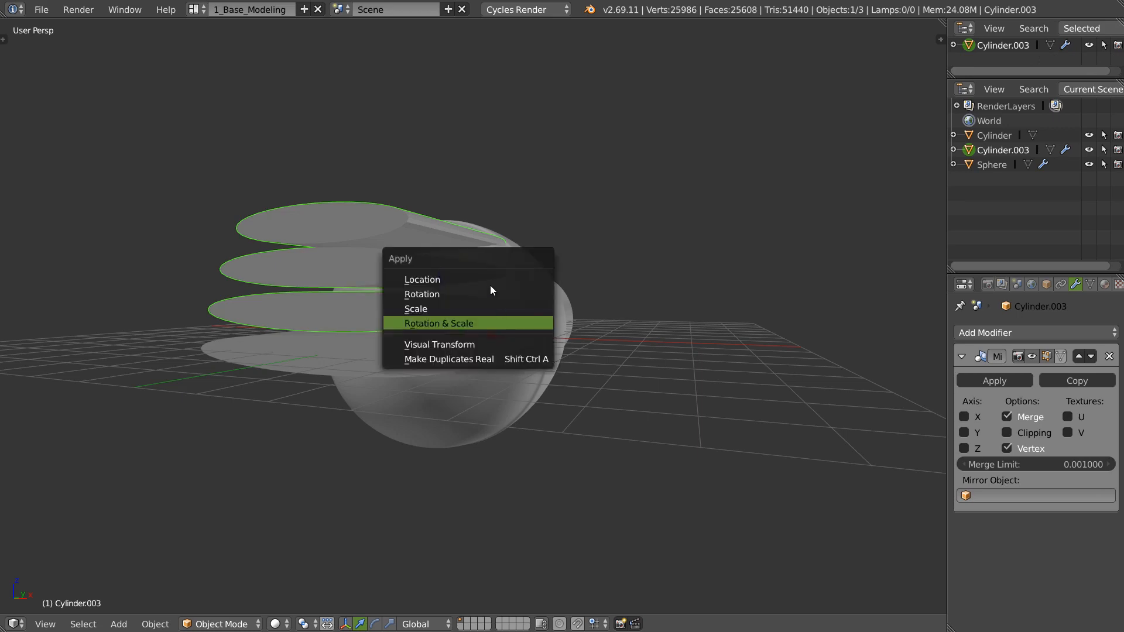
pyautogui.click(479, 282)
pyautogui.hotkey('ctrl', 'a')
pyautogui.click(452, 326)
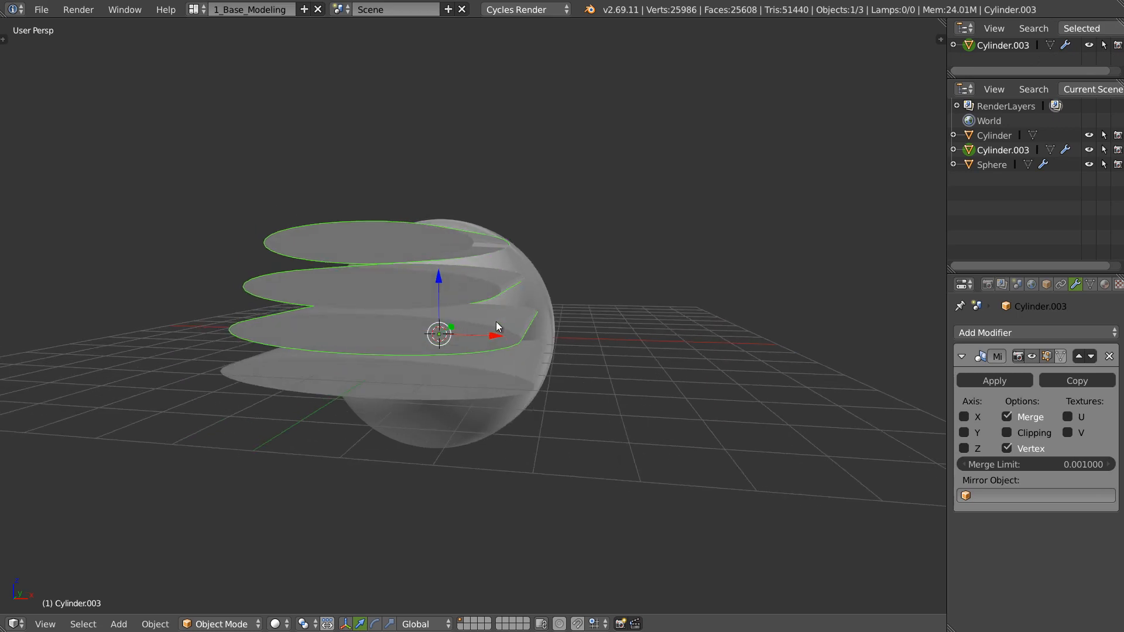
# Step: Mirror the joined slabs along the Z axis only
pyautogui.click(963, 448)
pyautogui.moveTo(503, 381); pyautogui.dragTo(457, 321, button='middle')
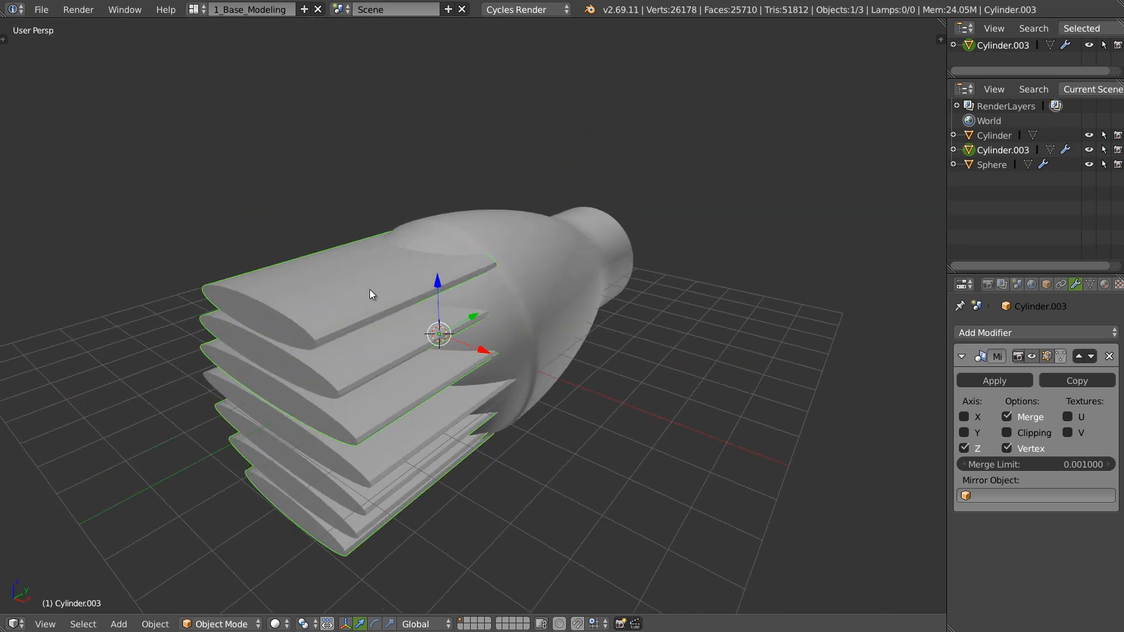
# Step: Narrow the topmost slab's linked geometry slightly along X within the joined mesh
pyautogui.press('Tab')
pyautogui.press('a')
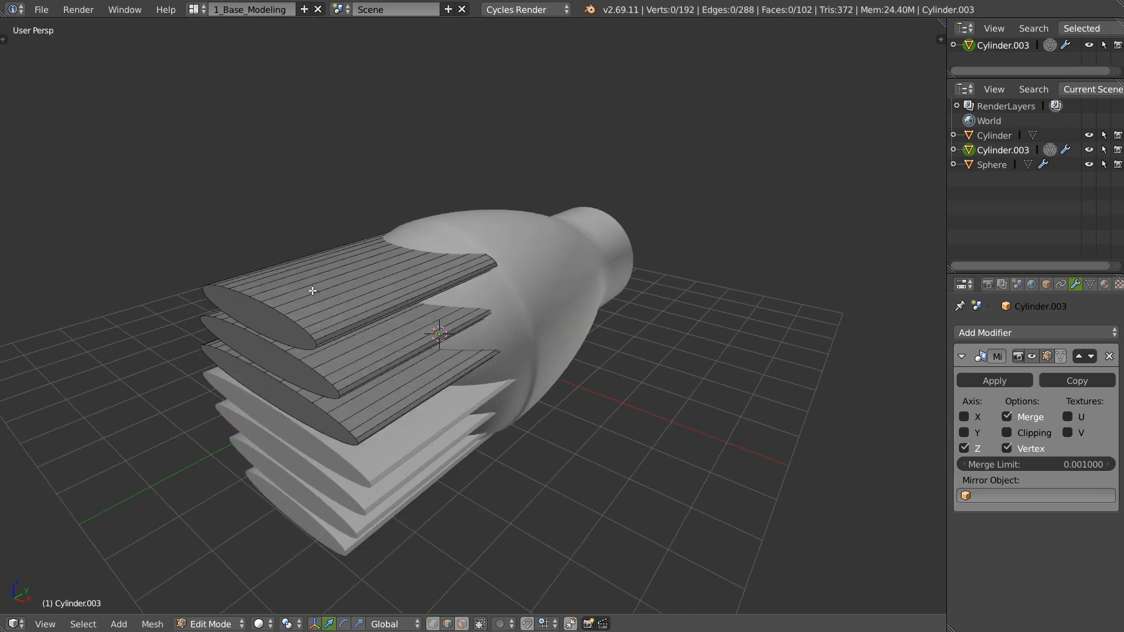
pyautogui.press('l')
pyautogui.moveTo(311, 291); pyautogui.dragTo(570, 279, button='middle')
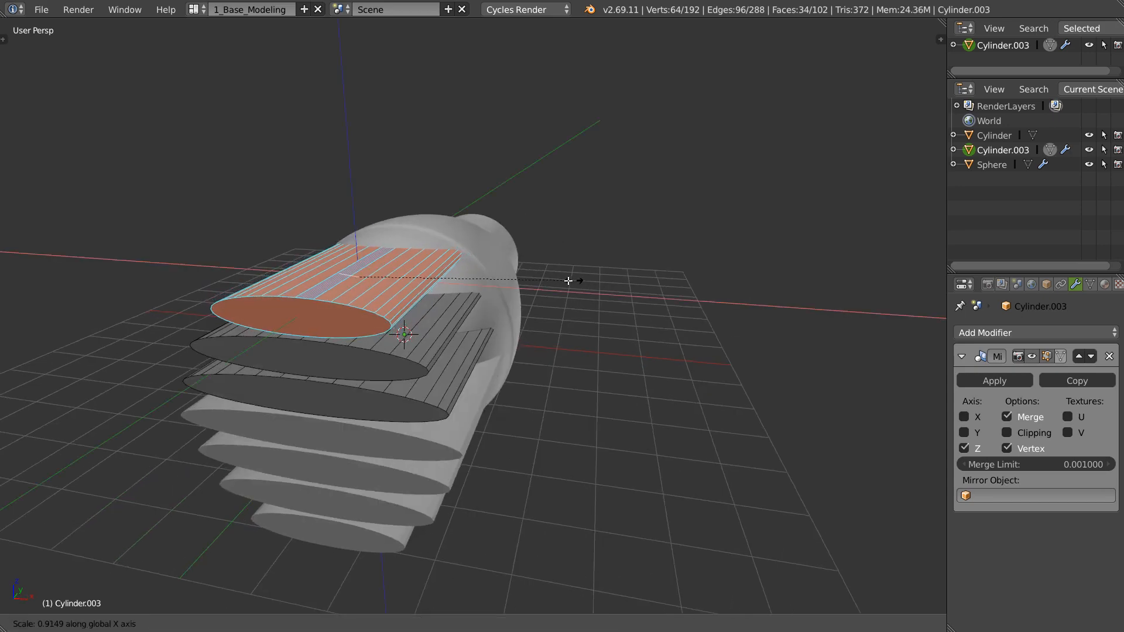
pyautogui.press('s')
pyautogui.press('x')
pyautogui.click(561, 281)
pyautogui.press('Tab')
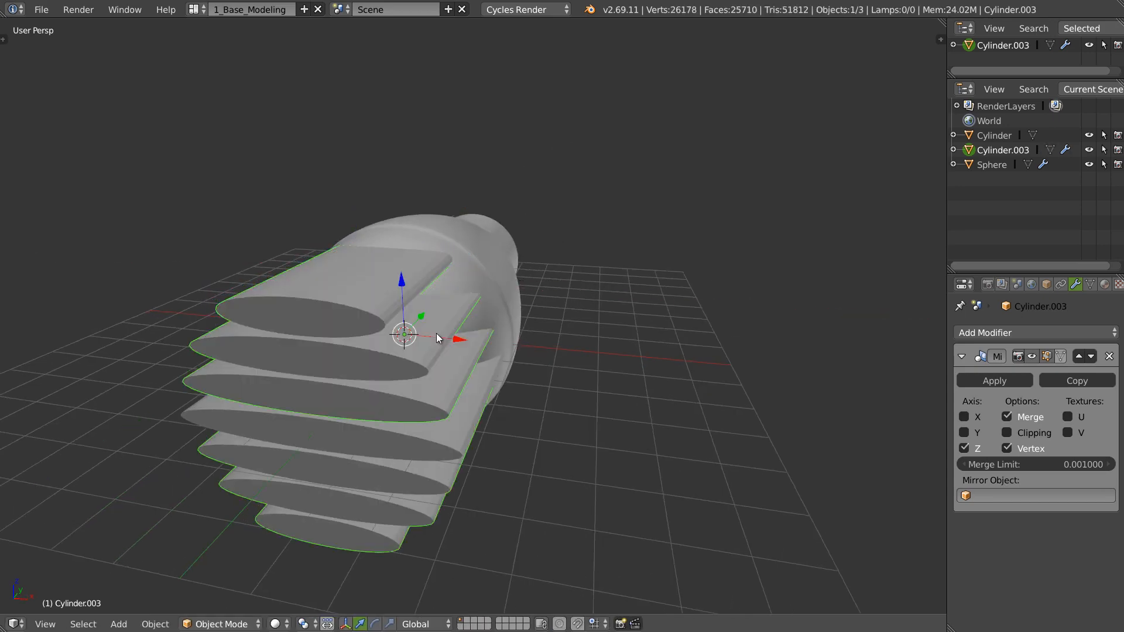
# Step: Narrow the second-highest slab along X by a factor of about 0.96 within the joined mesh
pyautogui.press('Tab')
pyautogui.press('l')
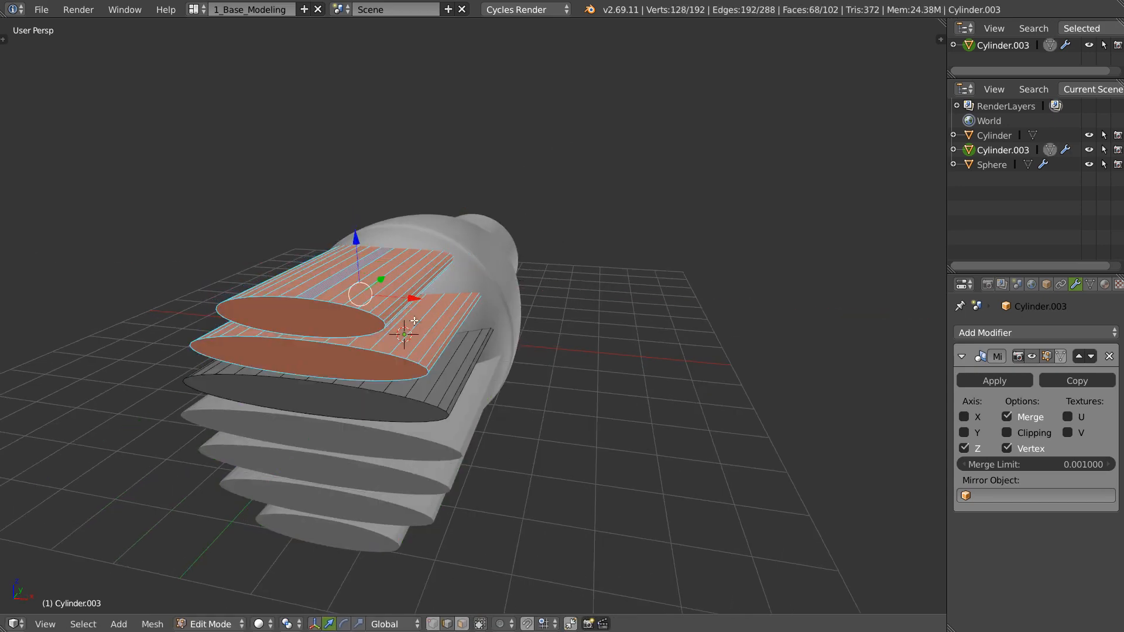
pyautogui.press('a')
pyautogui.press('l')
pyautogui.press('s')
pyautogui.press('x')
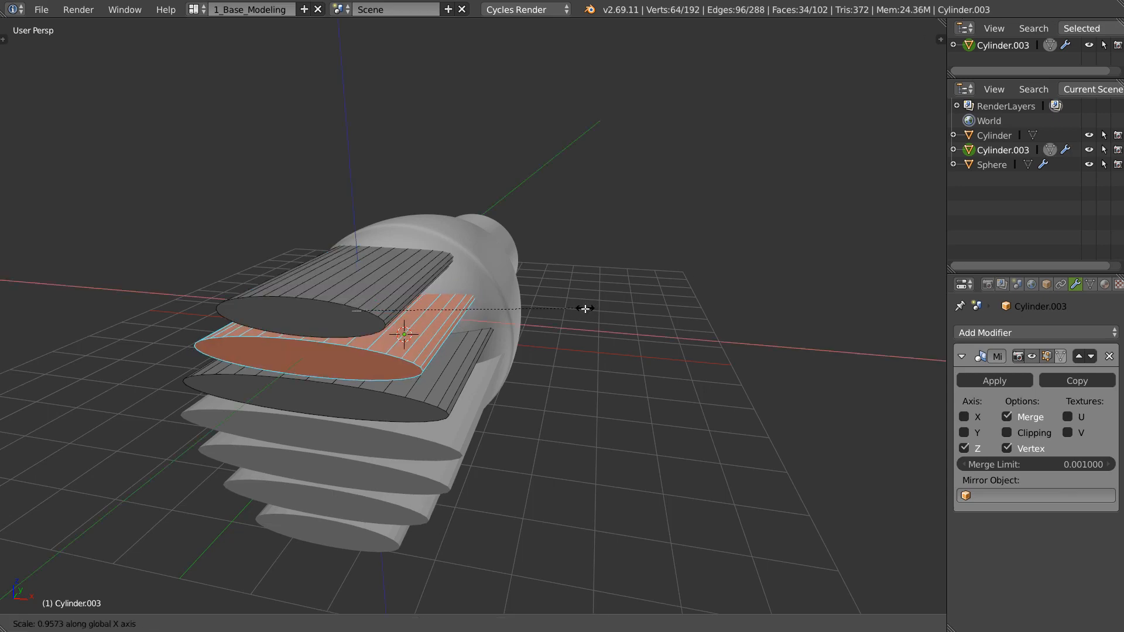
pyautogui.click(584, 308)
pyautogui.moveTo(584, 308); pyautogui.dragTo(449, 315, button='middle')
pyautogui.press('Tab')
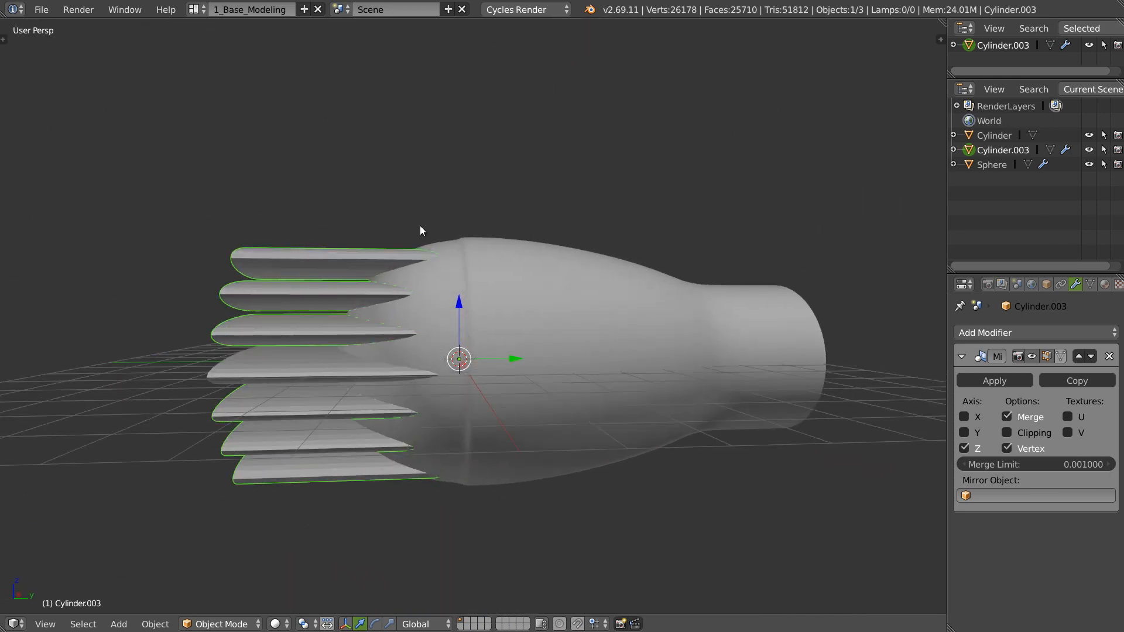
# Step: Shift the mirrored slabs slightly along negative Y, away from the body's neck, checking in wireframe side view
pyautogui.press('KP_3')
pyautogui.press('z')
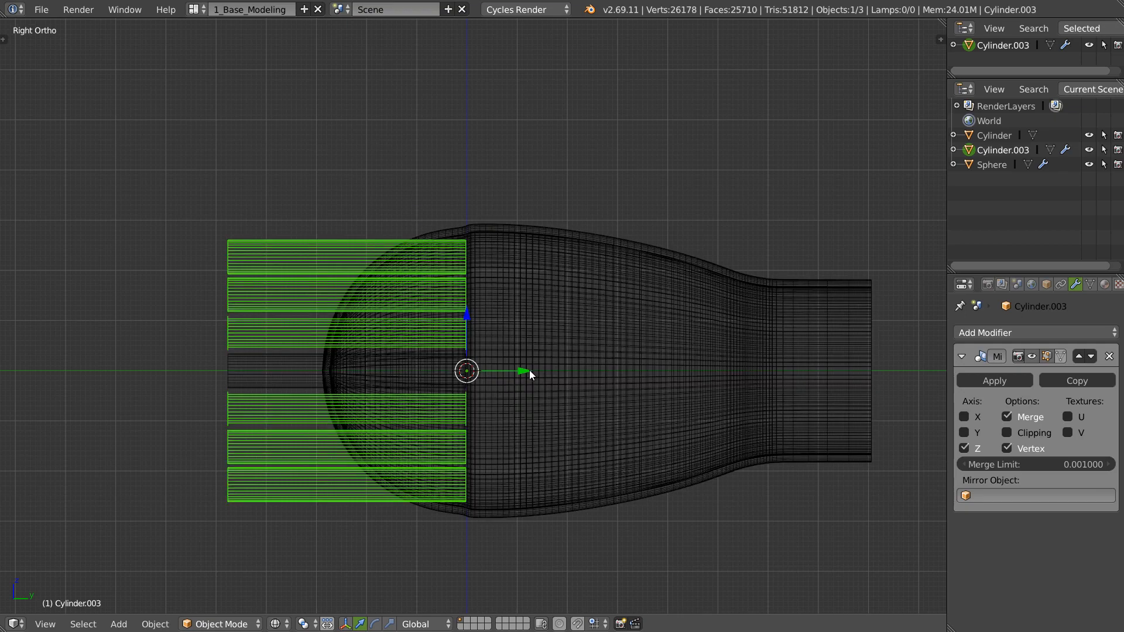
pyautogui.moveTo(529, 370); pyautogui.dragTo(514, 371)
pyautogui.moveTo(286, 294); pyautogui.dragTo(456, 322, button='middle')
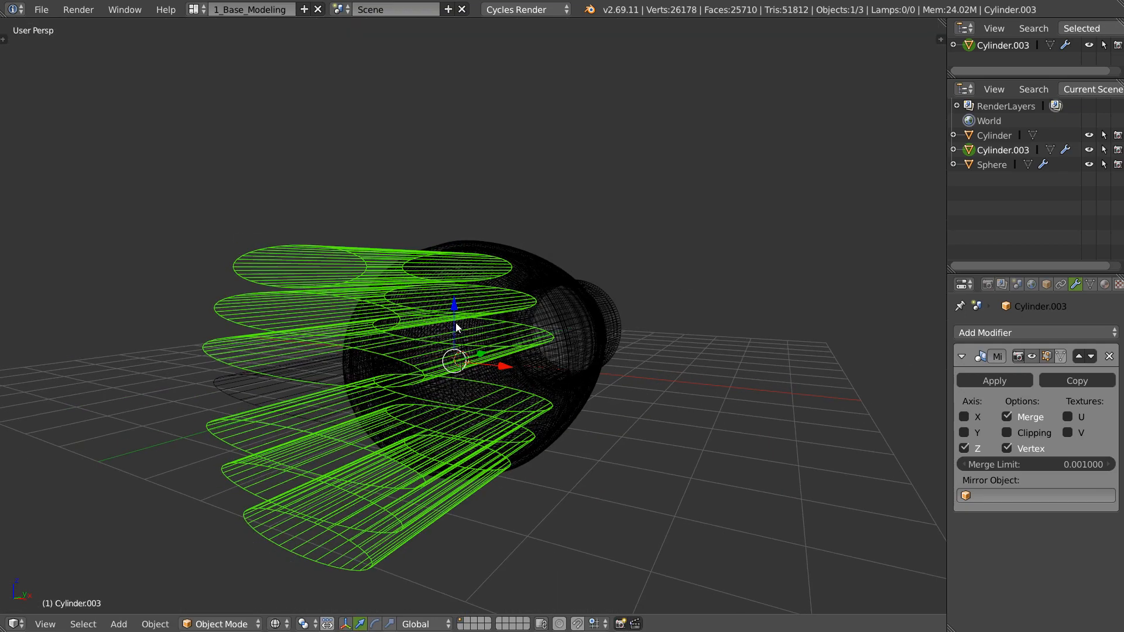
# Step: Try to join the mirrored slabs with the centre slab while the Mirror modifier is unapplied
pyautogui.keyDown('shift'); pyautogui.rightClick(221, 385); pyautogui.keyUp('shift')
pyautogui.hotkey('ctrl', 'j')
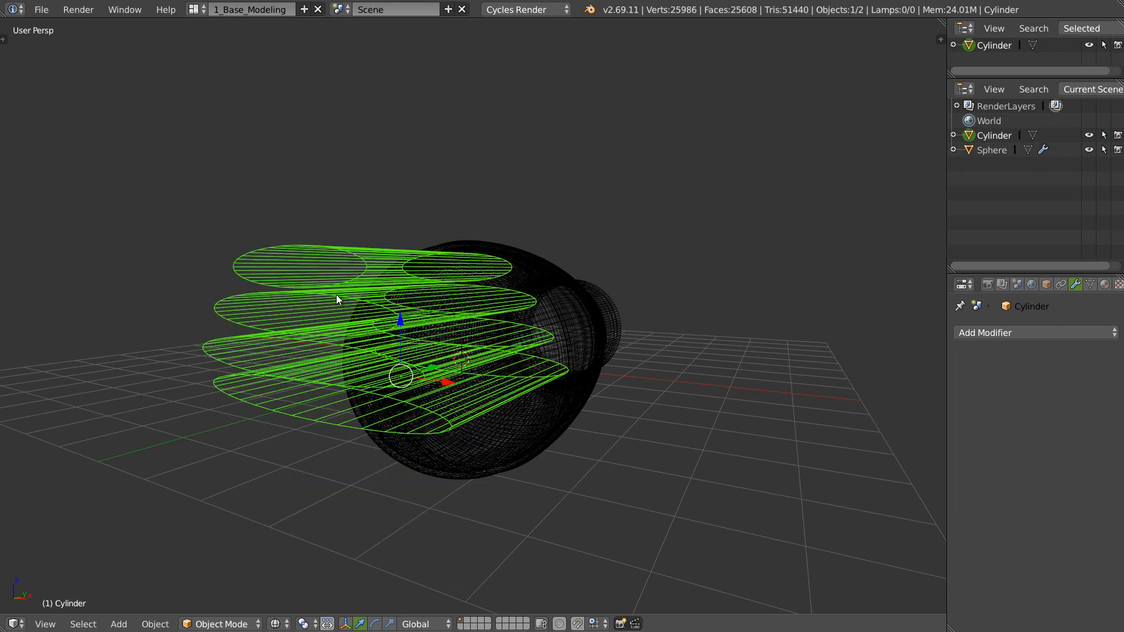
pyautogui.hotkey('ctrl', 'z')
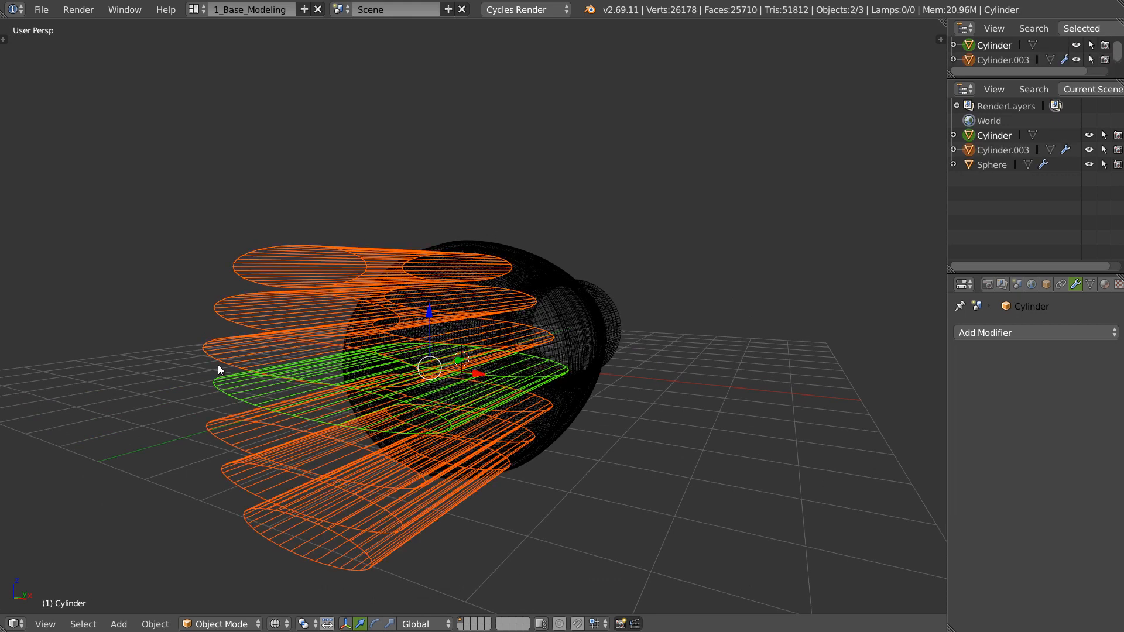
# Step: Apply the Mirror modifier on the slabs and join them with the centre slab into one object
pyautogui.rightClick(228, 332)
pyautogui.click(989, 379)
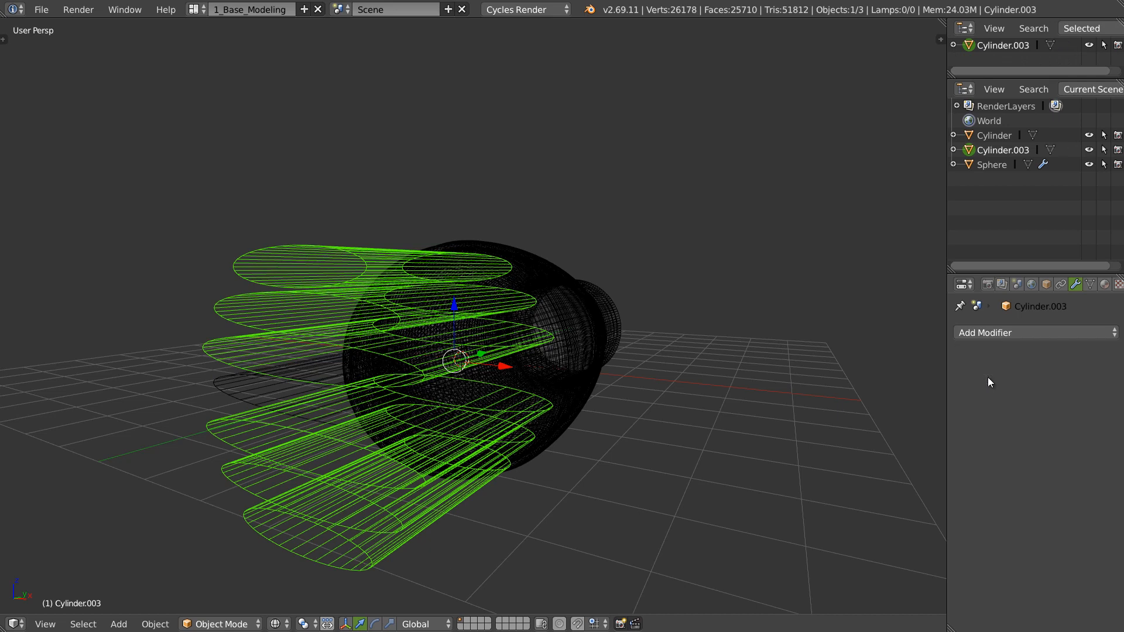
pyautogui.keyDown('shift'); pyautogui.rightClick(216, 382); pyautogui.keyUp('shift')
pyautogui.hotkey('ctrl', 'j')
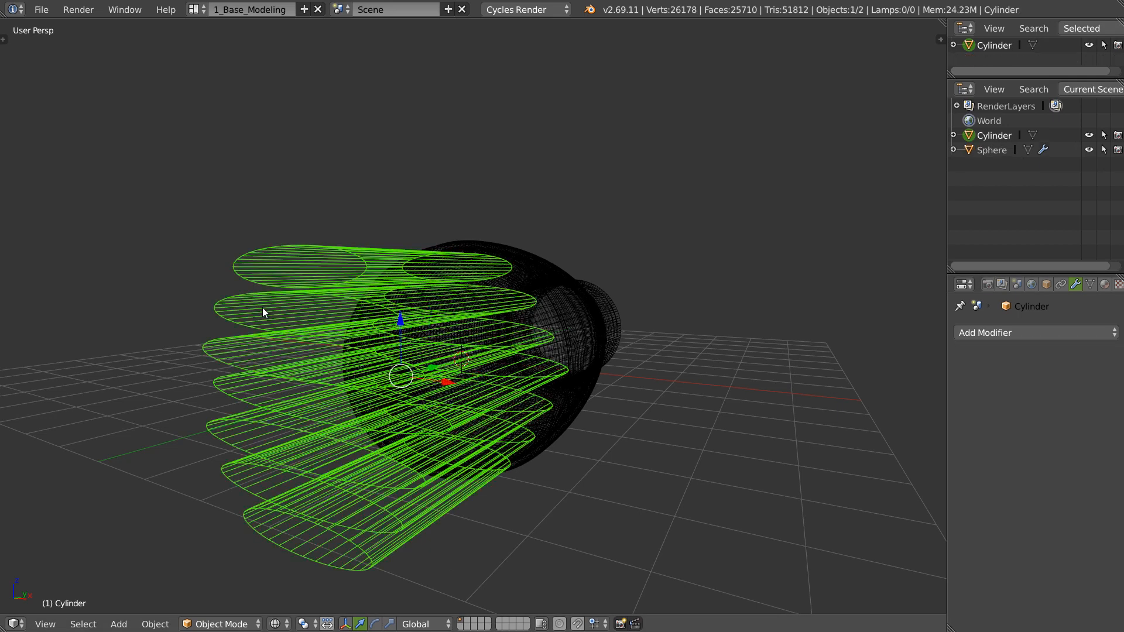
# Step: Return to solid display and set the joined slabs to smooth shading
pyautogui.press('z')
pyautogui.moveTo(375, 351)
pyautogui.mouseDown(button='middle')
pyautogui.moveTo(345, 308)
pyautogui.moveTo(409, 362)
pyautogui.moveTo(373, 371)
pyautogui.moveTo(324, 360)
pyautogui.moveTo(423, 359)
pyautogui.mouseUp(button='middle')
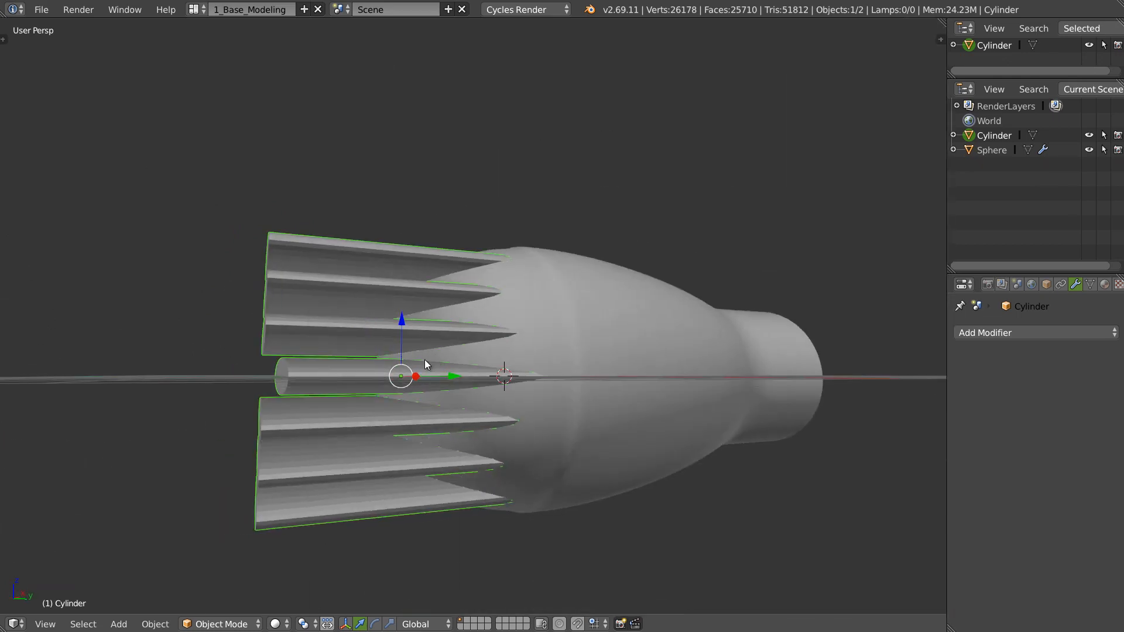
pyautogui.rightClick(373, 423)
pyautogui.click(384, 464)
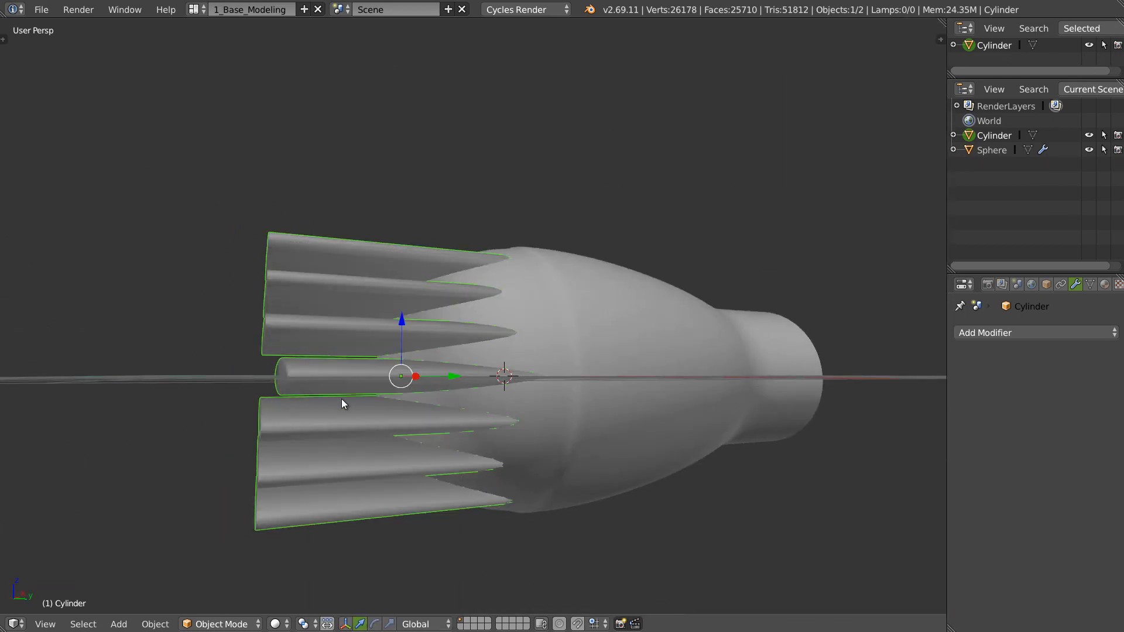
pyautogui.moveTo(343, 402); pyautogui.dragTo(566, 344, button='middle')
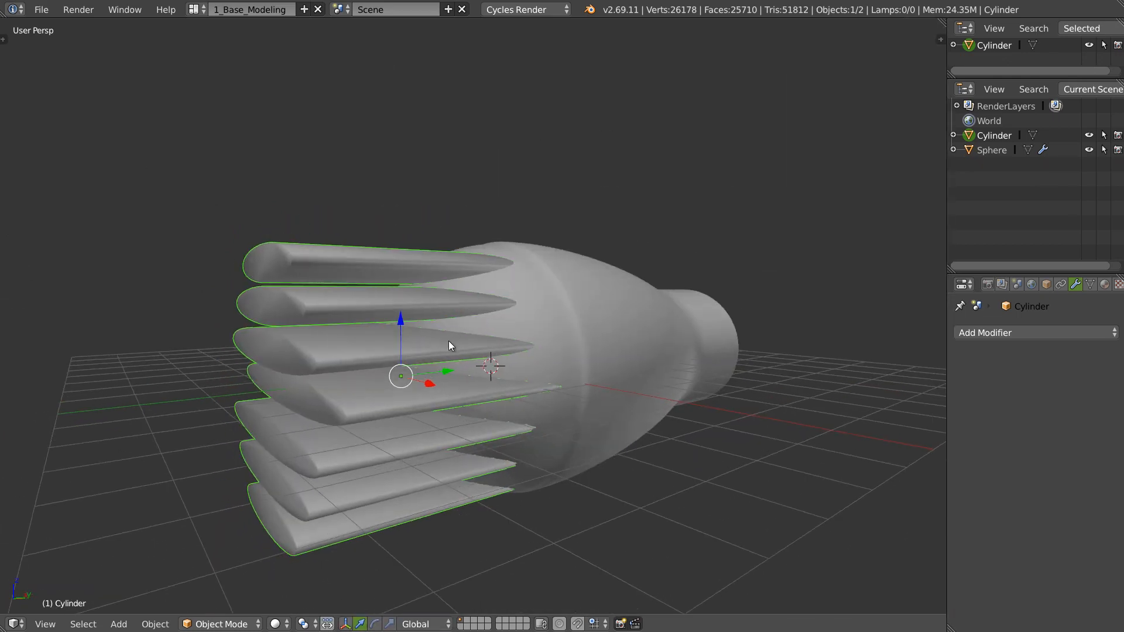
# Step: Add a level 2 Subdivision Surface modifier to the slats and an Edge Split modifier placed above it
pyautogui.hotkey('ctrl', '2')
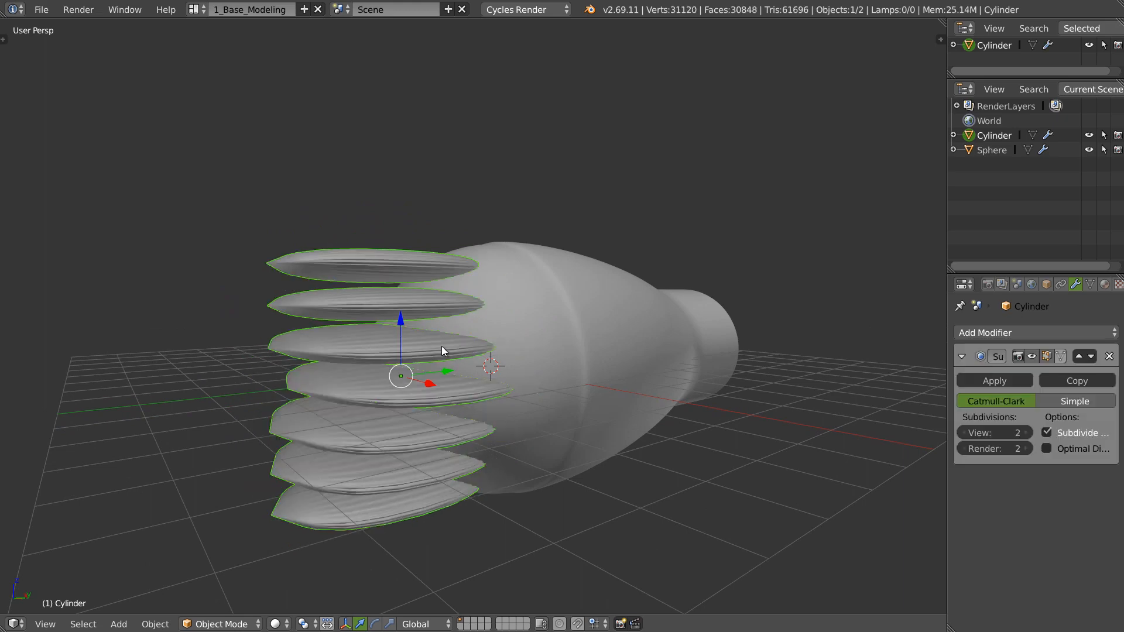
pyautogui.click(1010, 334)
pyautogui.click(738, 447)
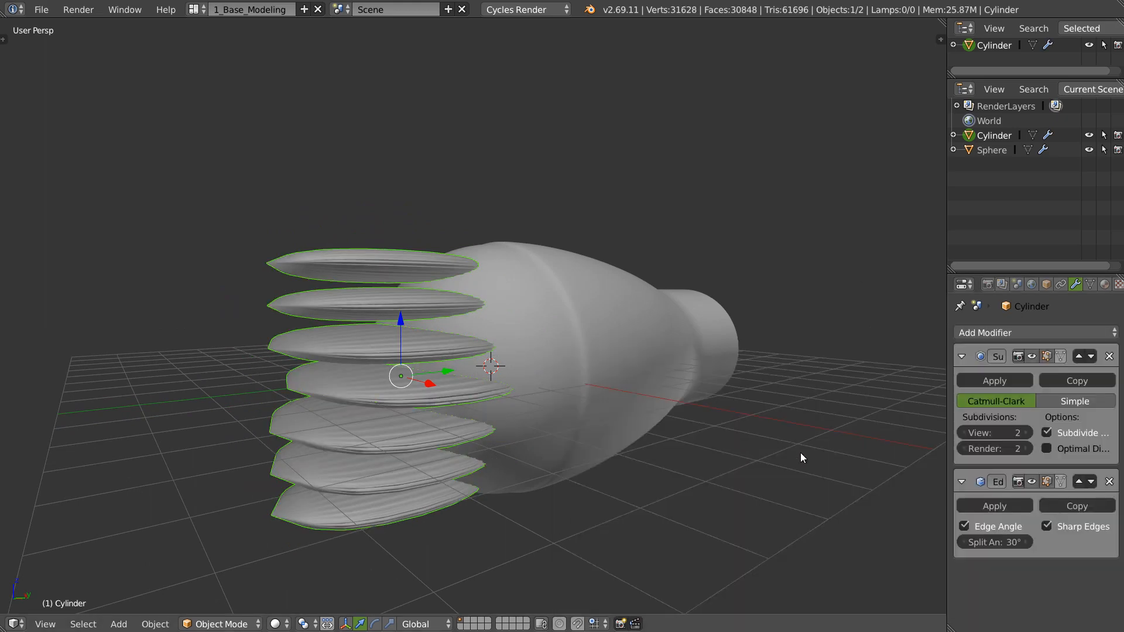
pyautogui.click(1080, 481)
# Step: Inspect the mesh of a middle slat in Edit Mode by selecting its linked geometry, and return to Object Mode
pyautogui.moveTo(606, 356); pyautogui.dragTo(319, 408, button='middle')
pyautogui.press('Tab')
pyautogui.press('a')
pyautogui.press('l')
pyautogui.moveTo(452, 375); pyautogui.dragTo(435, 409)
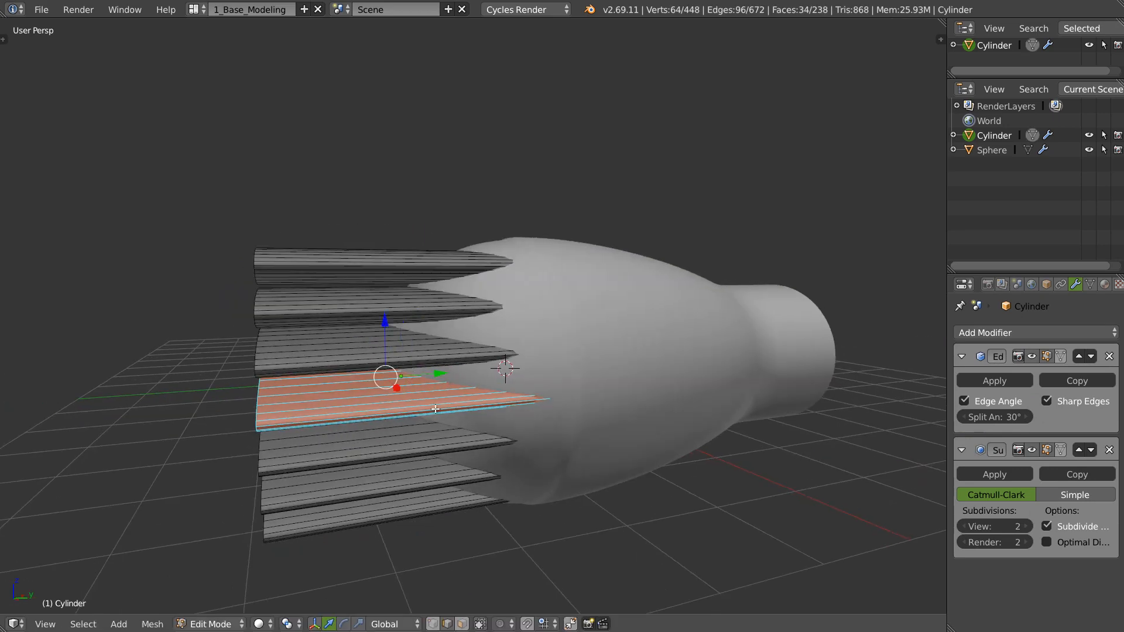
pyautogui.press('Tab')
# Step: Add a Boolean modifier to the Sphere body and place it above its Edge Split modifier
pyautogui.moveTo(448, 403); pyautogui.dragTo(245, 349, button='middle')
pyautogui.rightClick(246, 350)
pyautogui.scroll(-4, 375, 321)
pyautogui.moveTo(385, 321); pyautogui.dragTo(476, 223, button='middle')
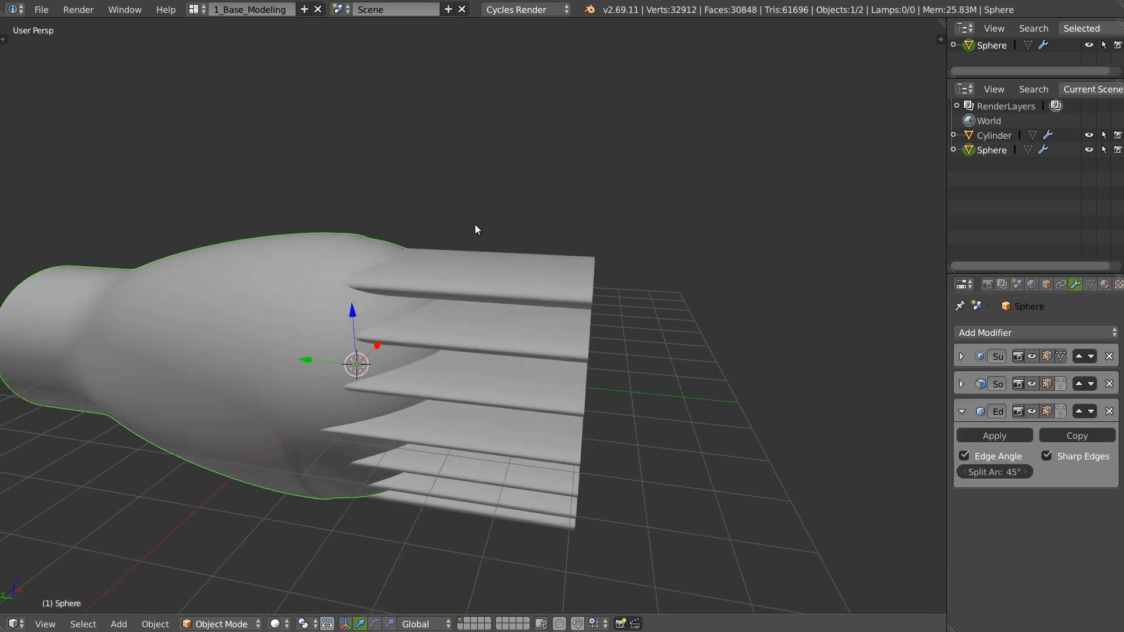
pyautogui.click(961, 410)
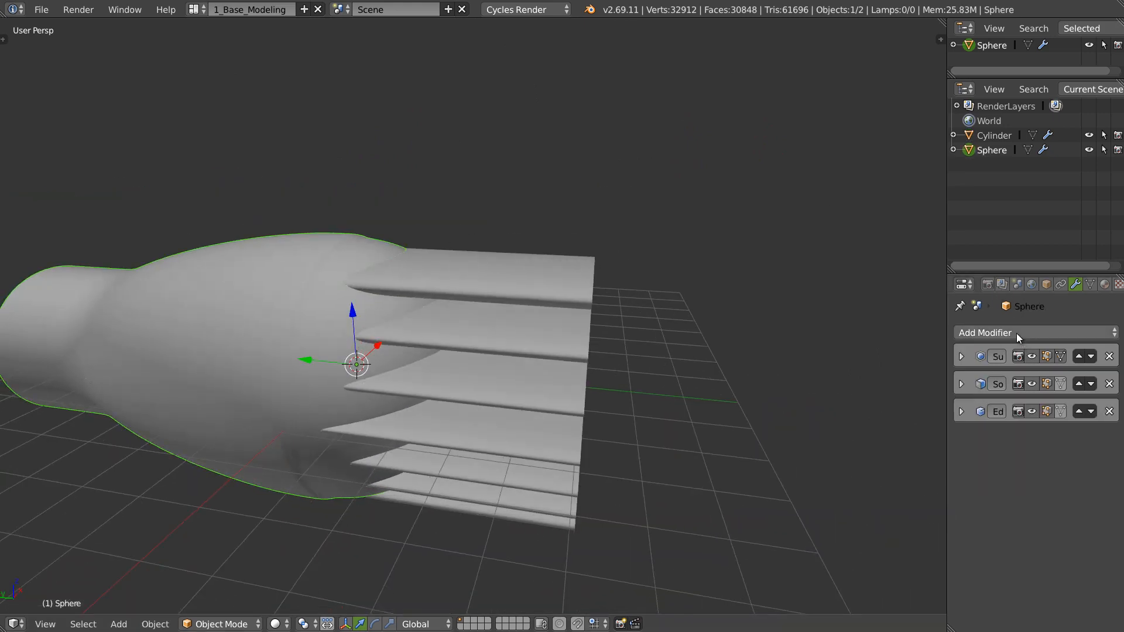
pyautogui.click(1016, 332)
pyautogui.click(732, 397)
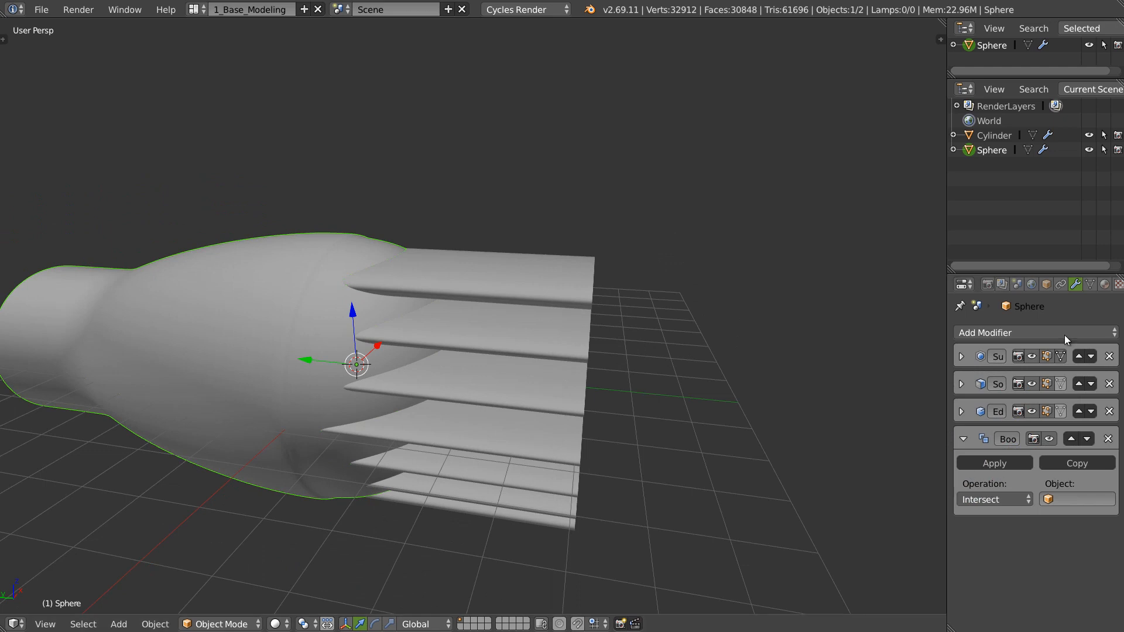
pyautogui.click(1071, 439)
# Step: Set the body's Boolean to Difference with Cylinder as its object, and hide Cylinder in the viewport
pyautogui.click(981, 474)
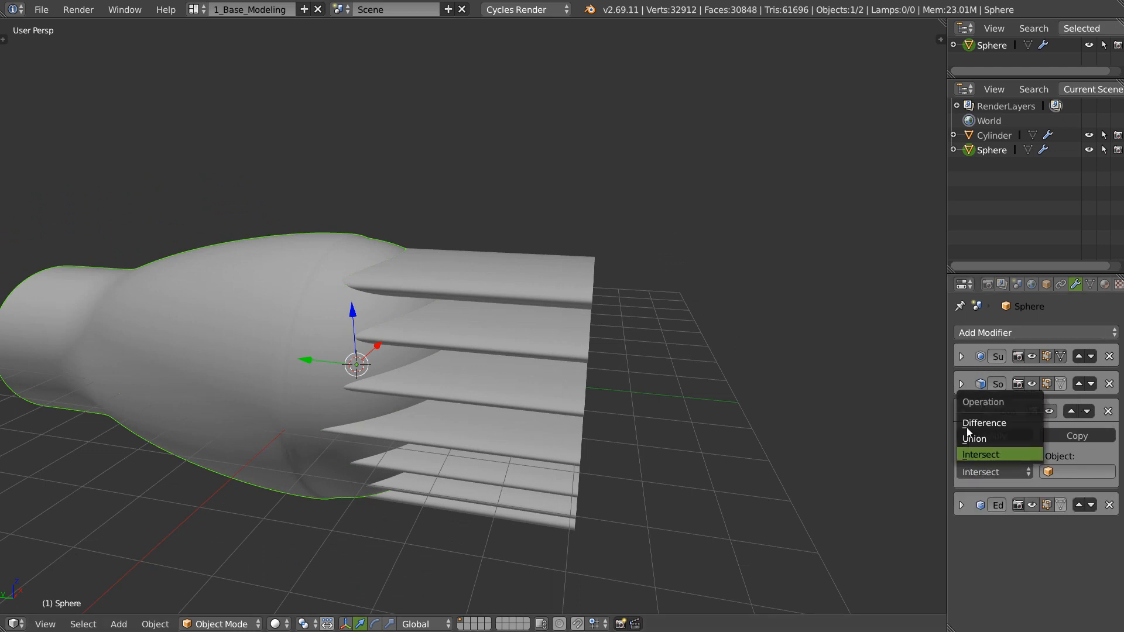
pyautogui.click(995, 420)
pyautogui.click(1047, 471)
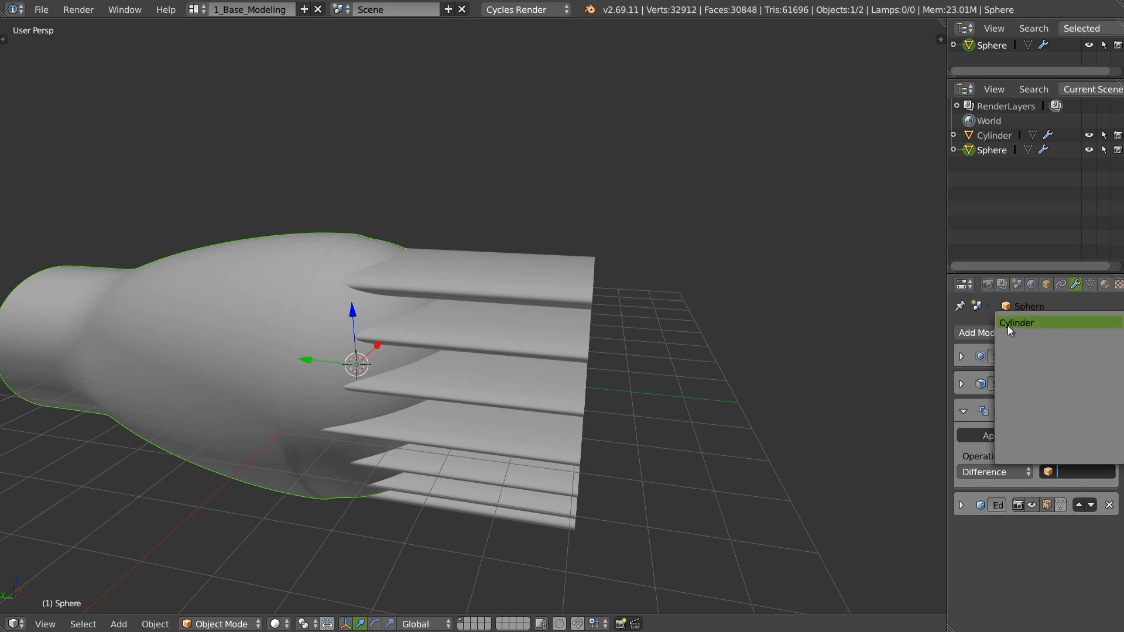
pyautogui.click(1008, 326)
pyautogui.click(1088, 135)
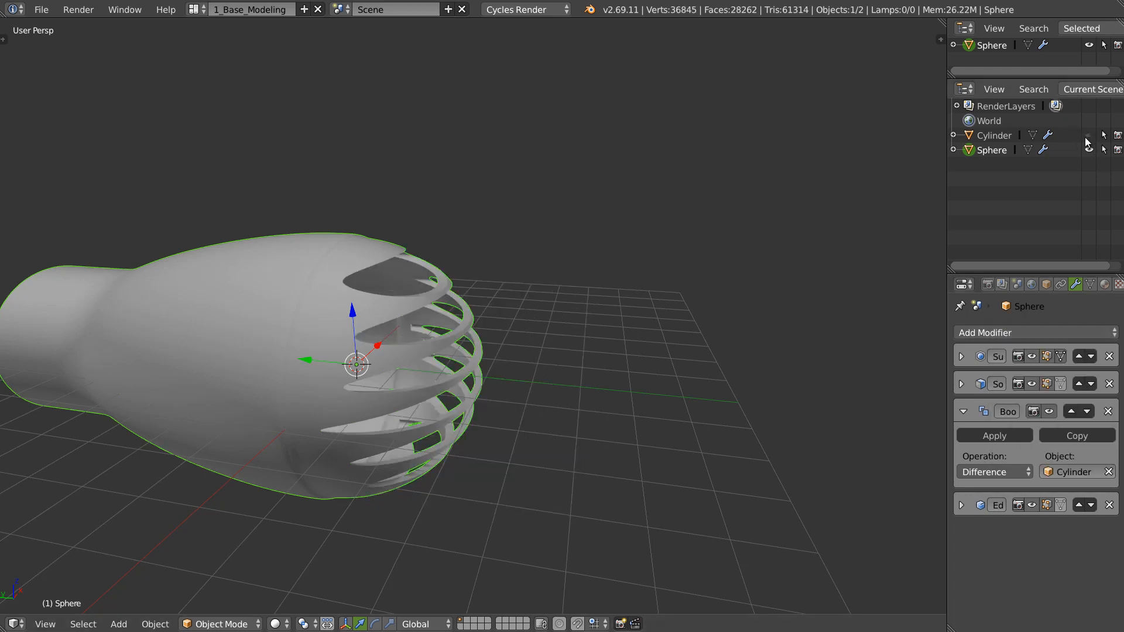
# Step: Examine the slots cut into the body's rounded end from several angles
pyautogui.moveTo(473, 294); pyautogui.dragTo(353, 266, button='middle')
pyautogui.scroll(3, 429, 226)
pyautogui.moveTo(429, 227); pyautogui.dragTo(517, 276, button='middle')
pyautogui.moveTo(549, 291); pyautogui.dragTo(516, 206, button='middle')
pyautogui.moveTo(513, 462); pyautogui.dragTo(500, 322, button='middle')
pyautogui.press('w')
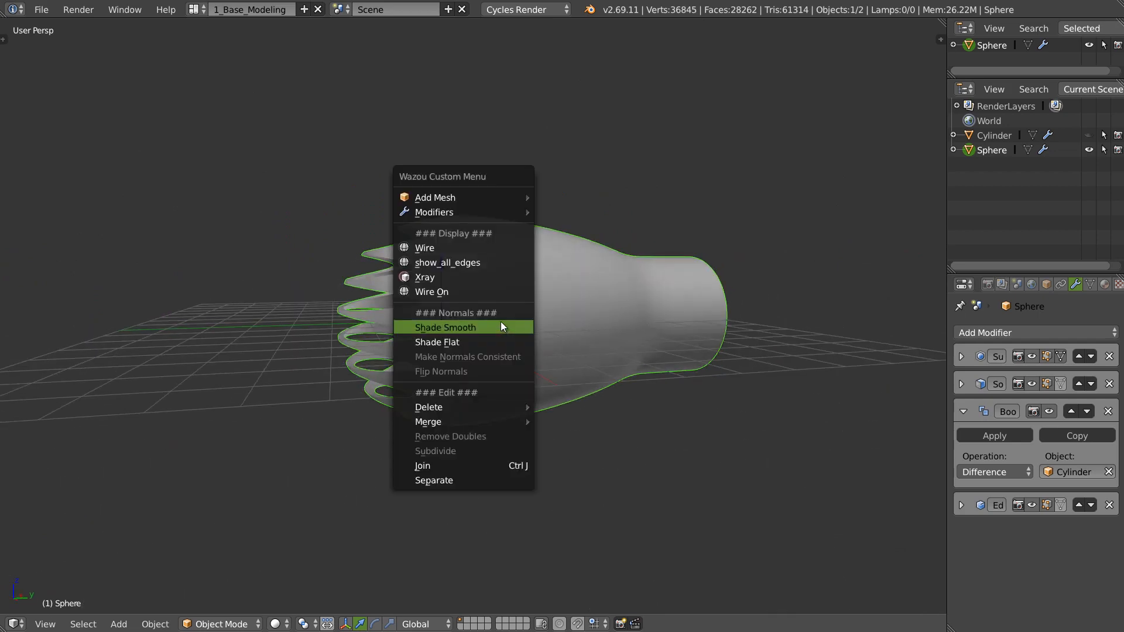
pyautogui.moveTo(464, 205)
pyautogui.press('Escape')
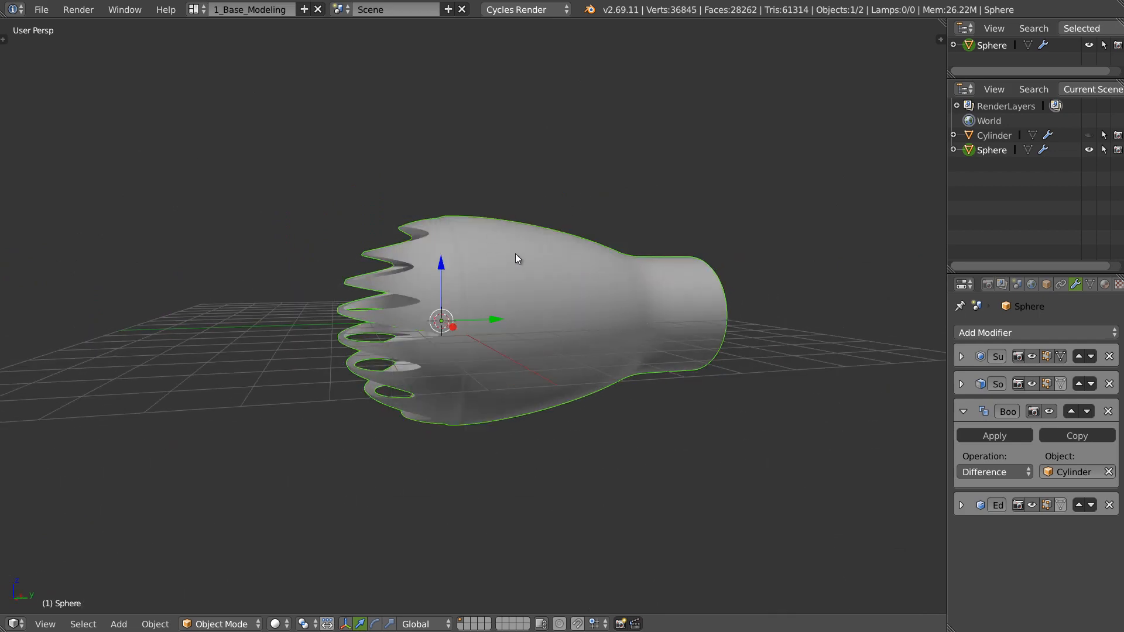
# Step: Add a cylinder at the body's origin, align it with the body's long axis and shrink it inside the body
pyautogui.press('w')
pyautogui.moveTo(494, 124)
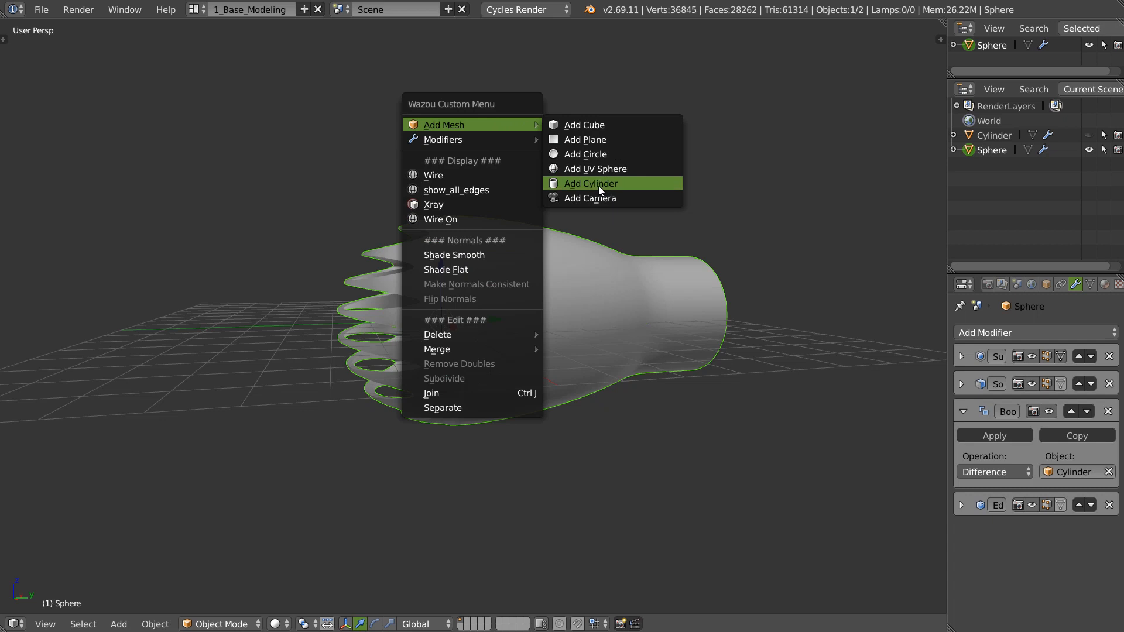
pyautogui.click(598, 185)
pyautogui.press('s')
pyautogui.click(744, 300)
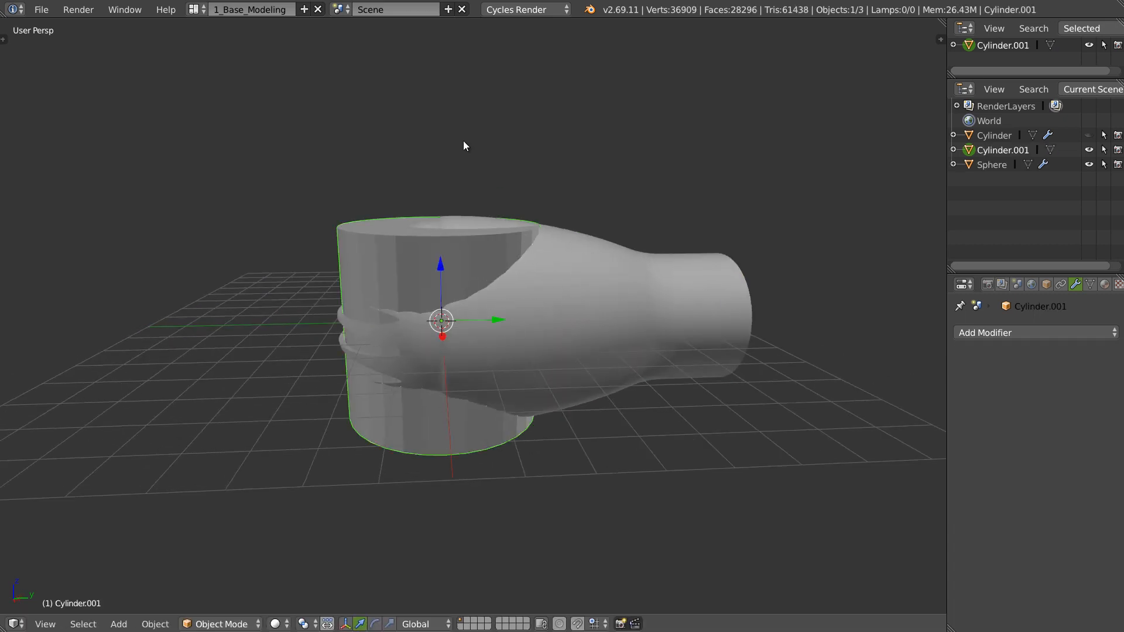
pyautogui.press('s')
pyautogui.click(427, 311)
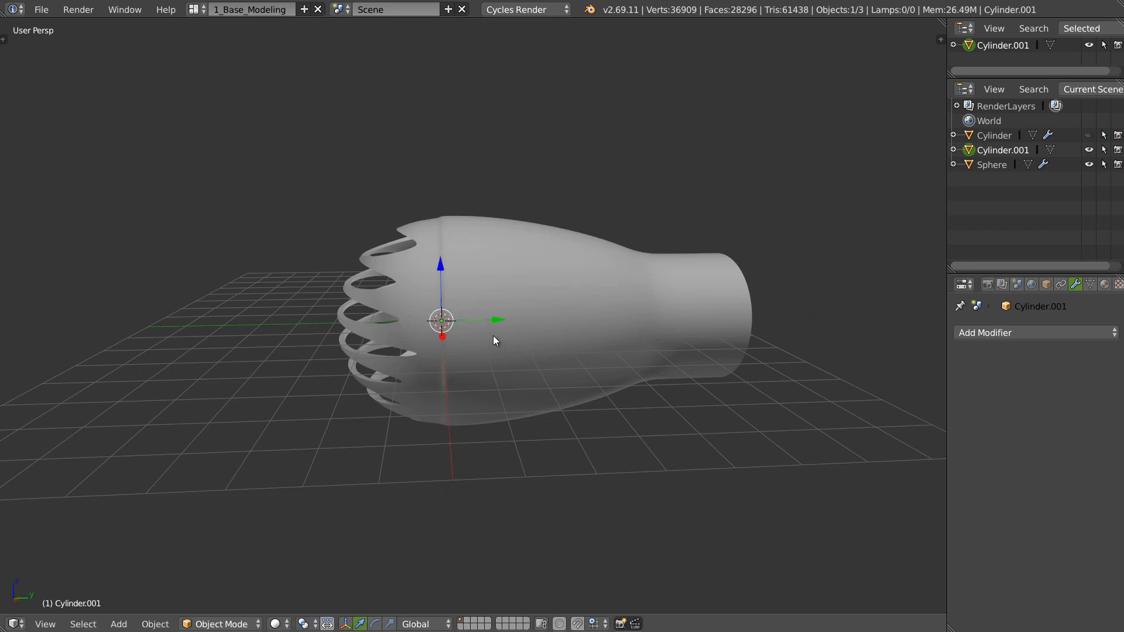
# Step: Move the new cylinder along Y towards the neck and scale it into a thin disc wider than the body
pyautogui.moveTo(497, 320); pyautogui.dragTo(538, 319)
pyautogui.press('s')
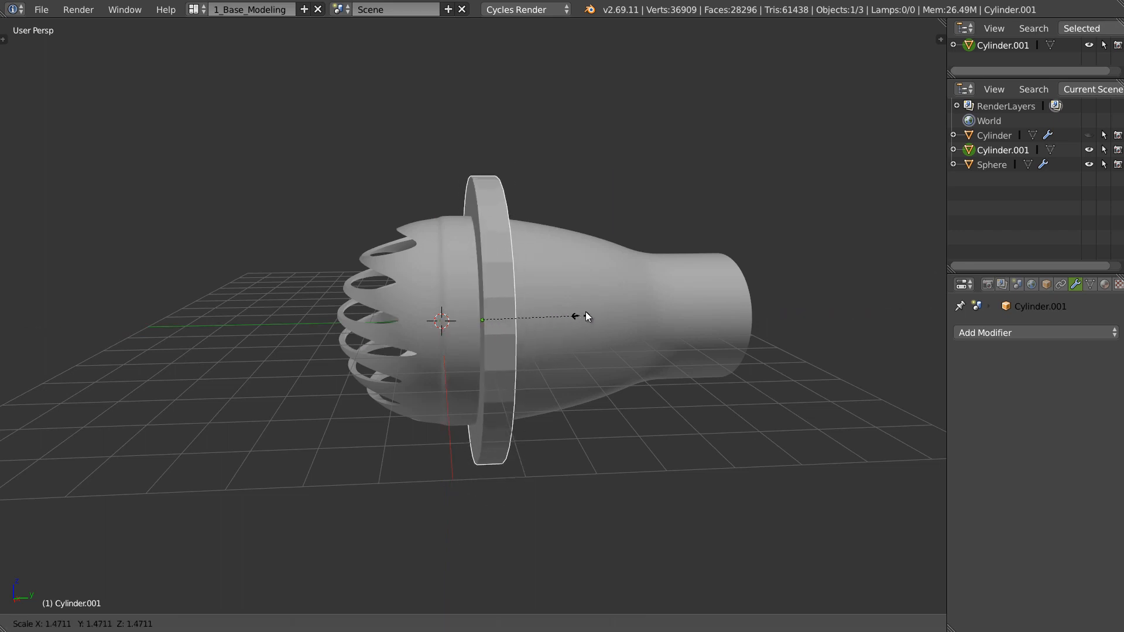
pyautogui.press('y')
pyautogui.click(527, 343)
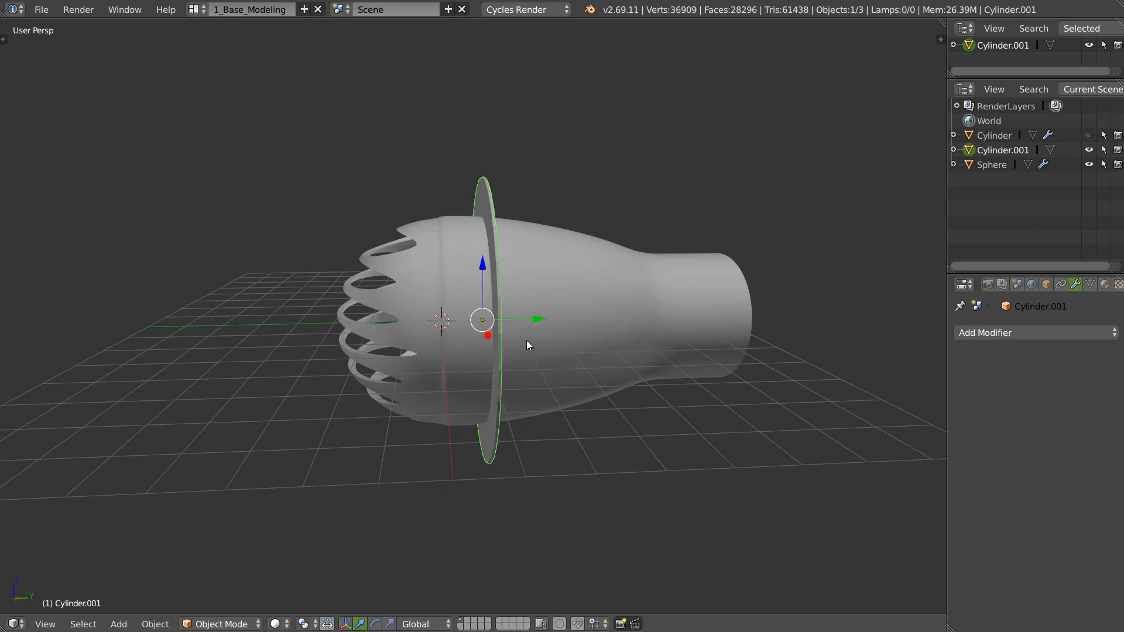
# Step: Shift the thin disc further along Y to sit around the middle of the body
pyautogui.moveTo(525, 339); pyautogui.dragTo(675, 326, button='middle')
pyautogui.press('g')
pyautogui.press('y')
pyautogui.click(540, 343)
pyautogui.press('g')
pyautogui.press('y')
pyautogui.click(551, 318)
# Step: Try a second Boolean modifier on the body above Edge Split, using Difference with Cylinder.001
pyautogui.rightClick(676, 326)
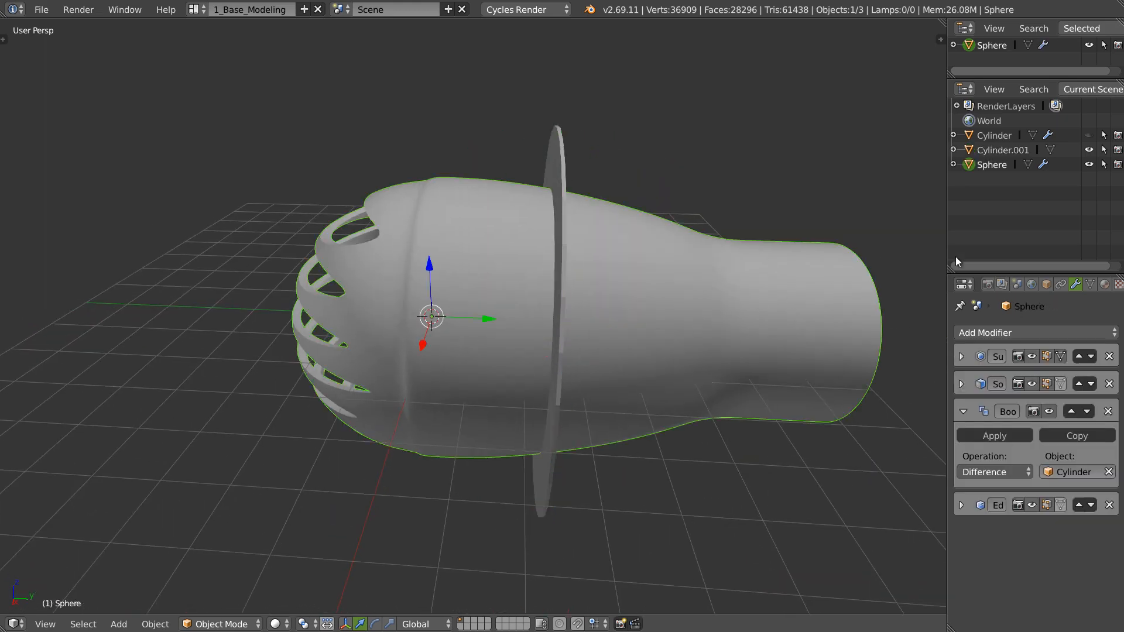
pyautogui.click(996, 333)
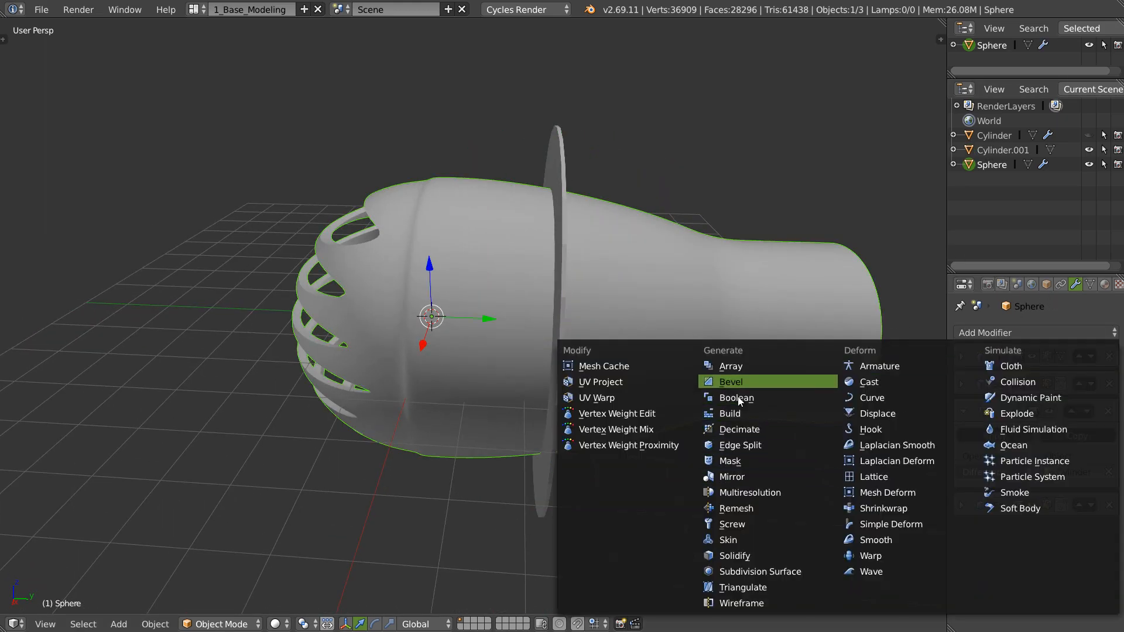
pyautogui.press('Return')
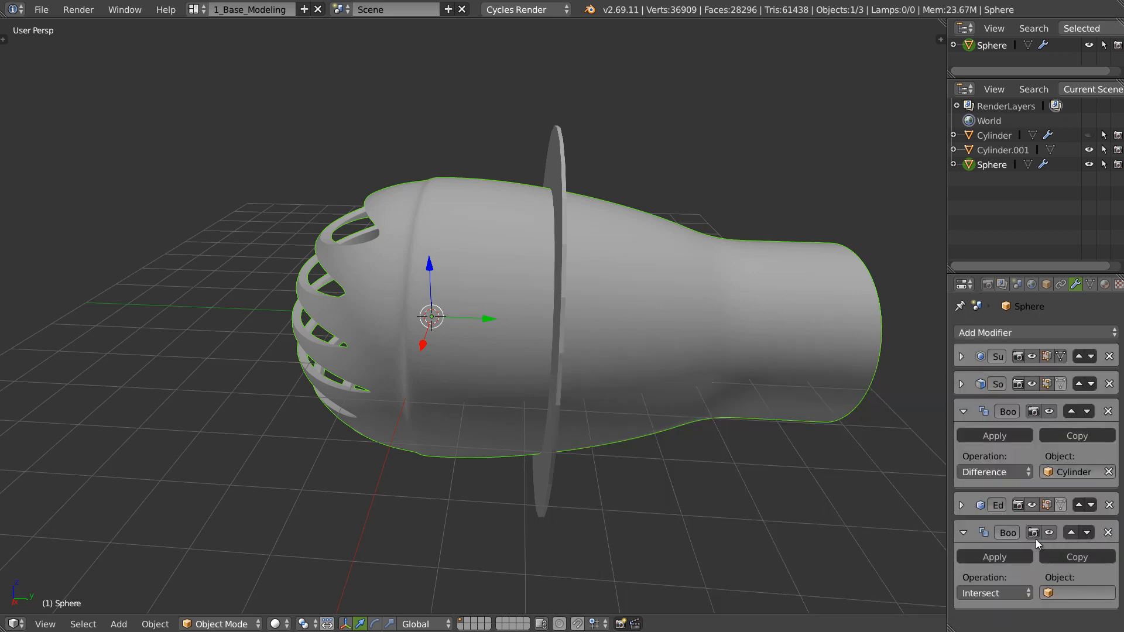
pyautogui.click(1070, 532)
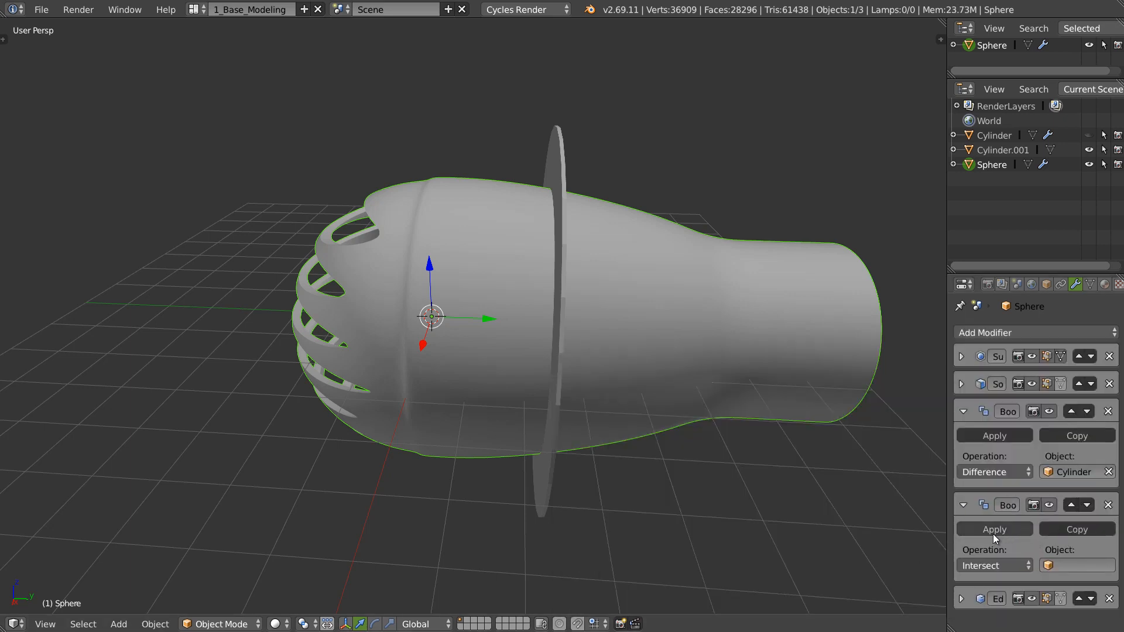
pyautogui.click(981, 565)
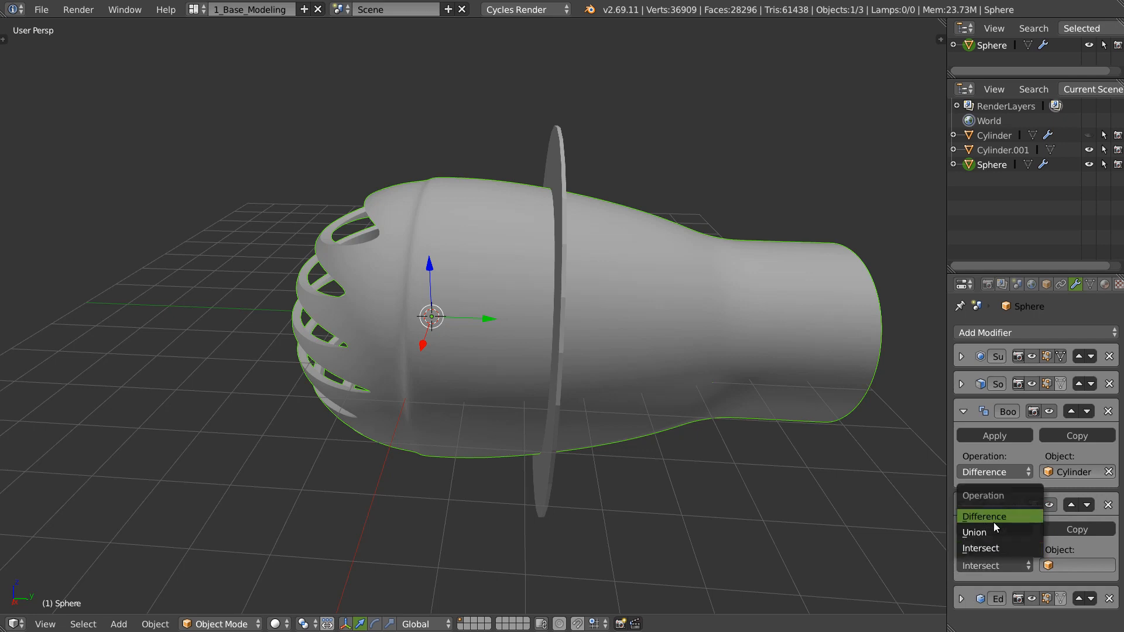
pyautogui.press('Return')
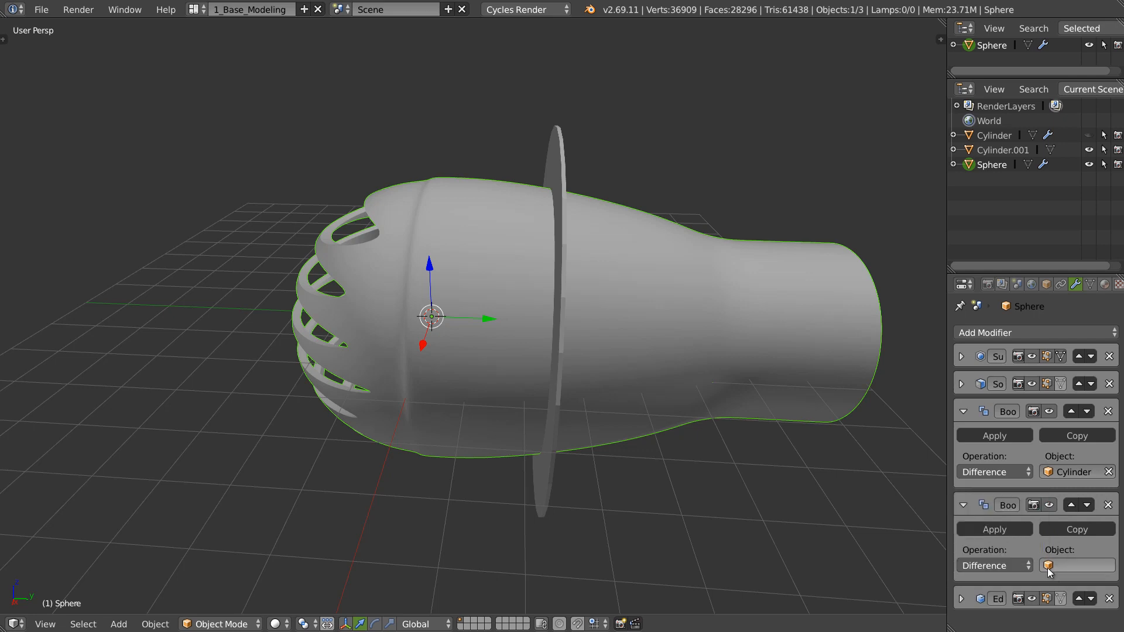
pyautogui.click(1048, 567)
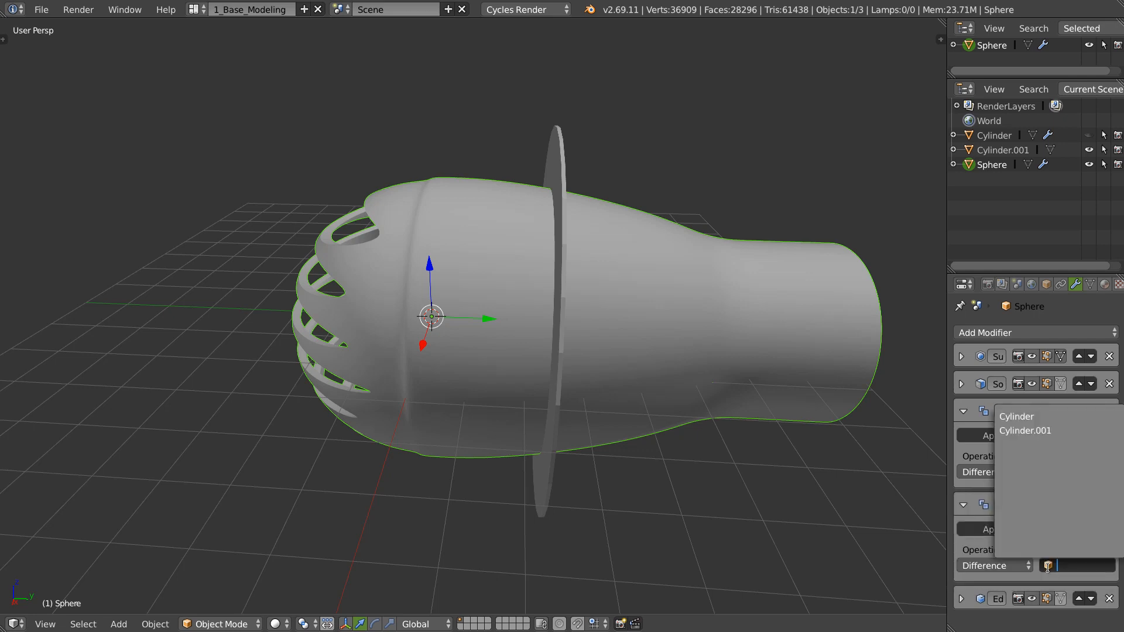
pyautogui.click(1017, 430)
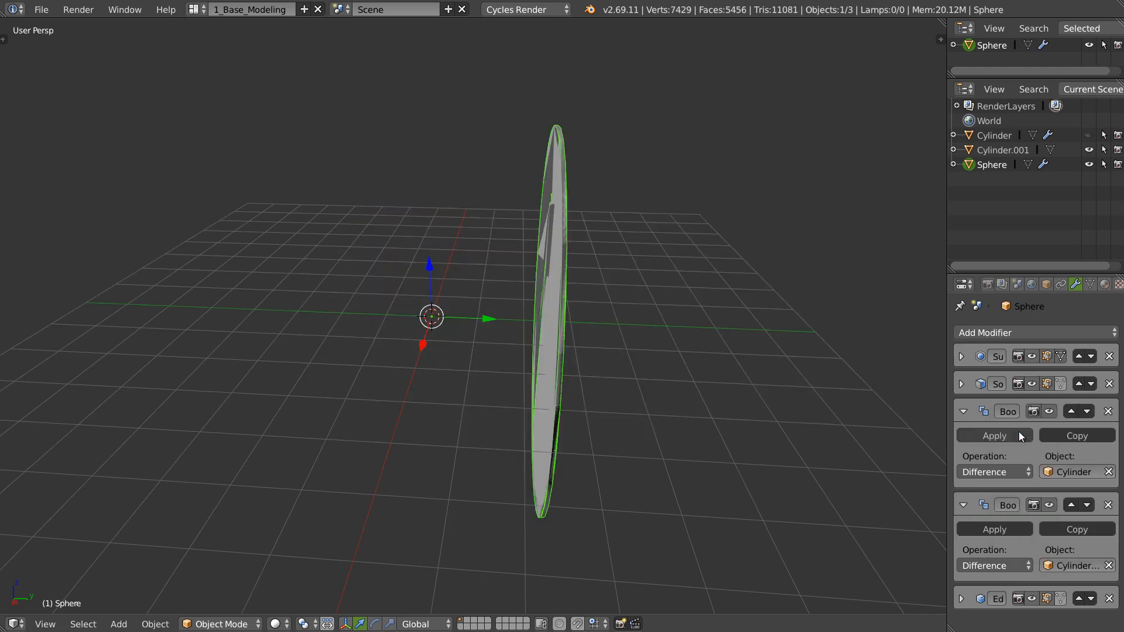
# Step: Try Intersect on the second Boolean with Cylinder.001 hidden, and discard that modifier
pyautogui.click(994, 565)
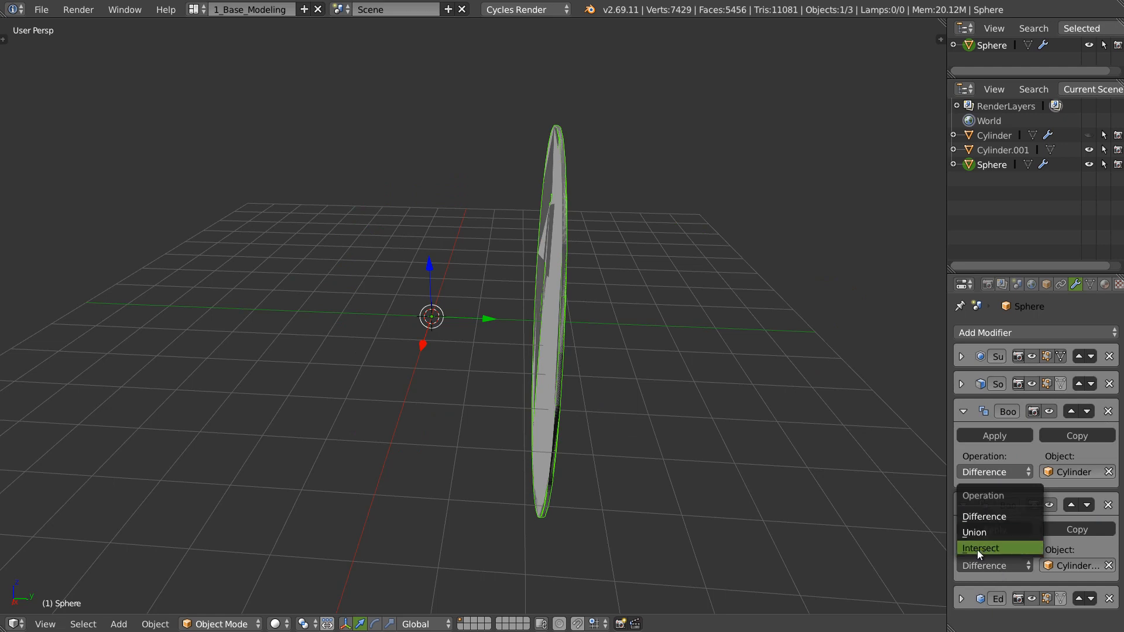
pyautogui.press('Return')
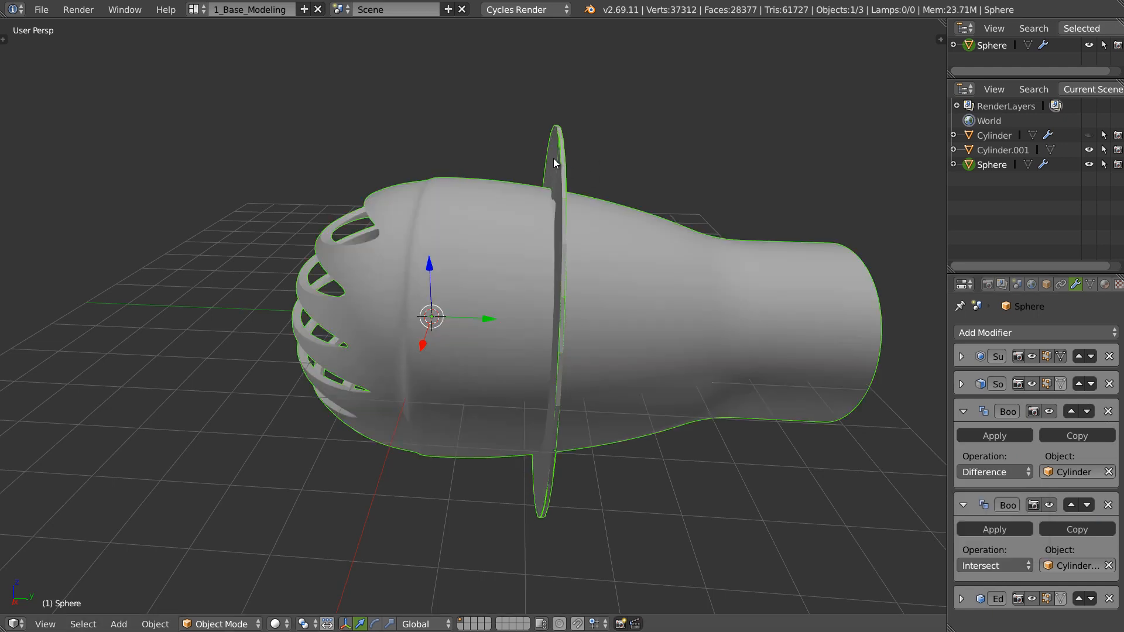
pyautogui.moveTo(581, 184); pyautogui.dragTo(590, 185, button='middle')
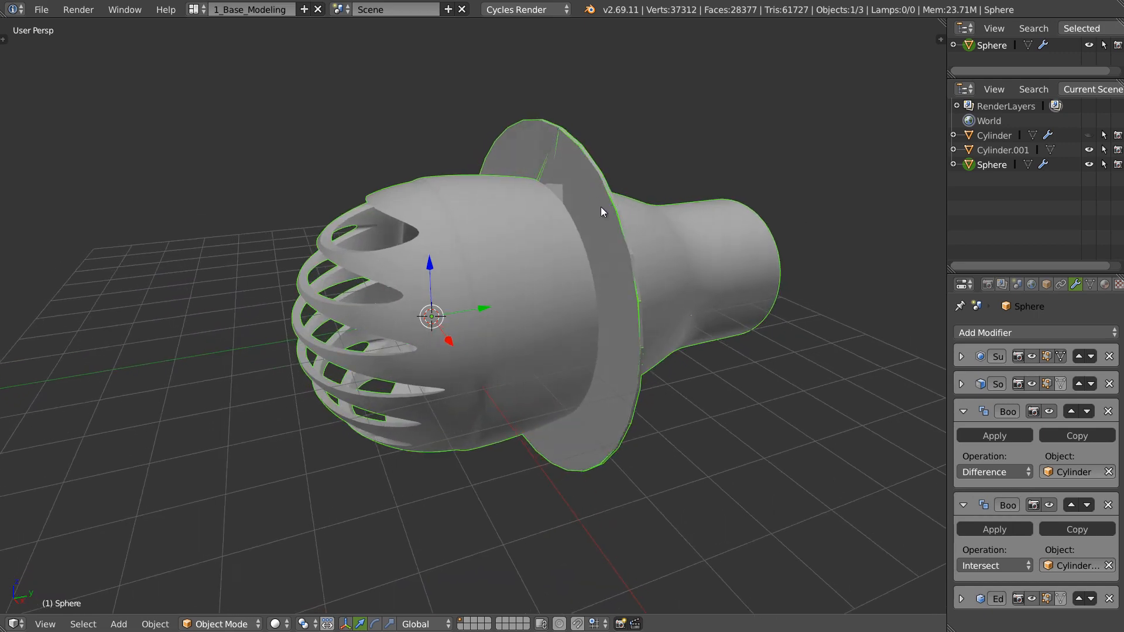
pyautogui.click(1089, 151)
pyautogui.moveTo(664, 274); pyautogui.dragTo(592, 263, button='middle')
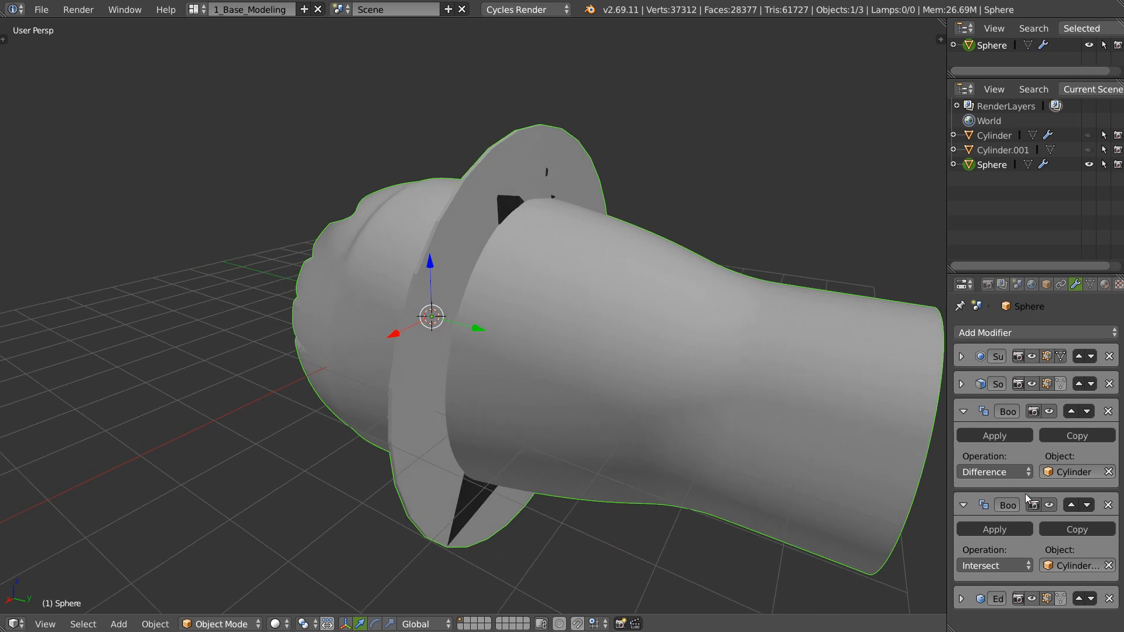
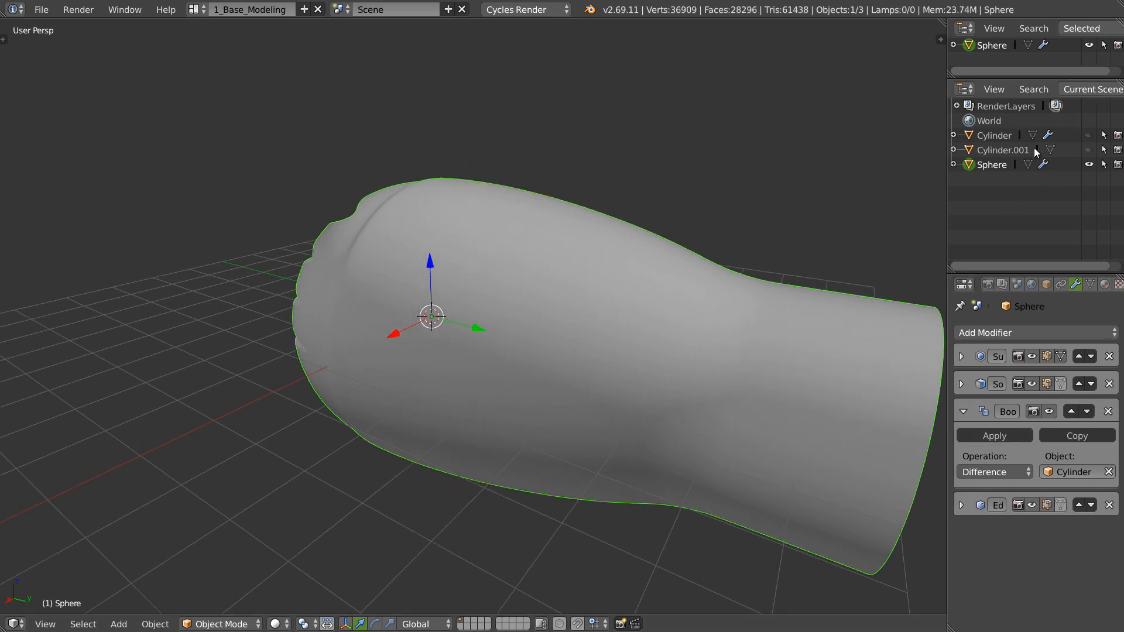
# Step: Show the disc Cylinder.001 again, select it and apply its object transforms, including location
pyautogui.click(1091, 150)
pyautogui.click(1009, 149)
pyautogui.moveTo(550, 219); pyautogui.dragTo(549, 223, button='middle')
pyautogui.hotkey('ctrl', 'a')
pyautogui.click(482, 188)
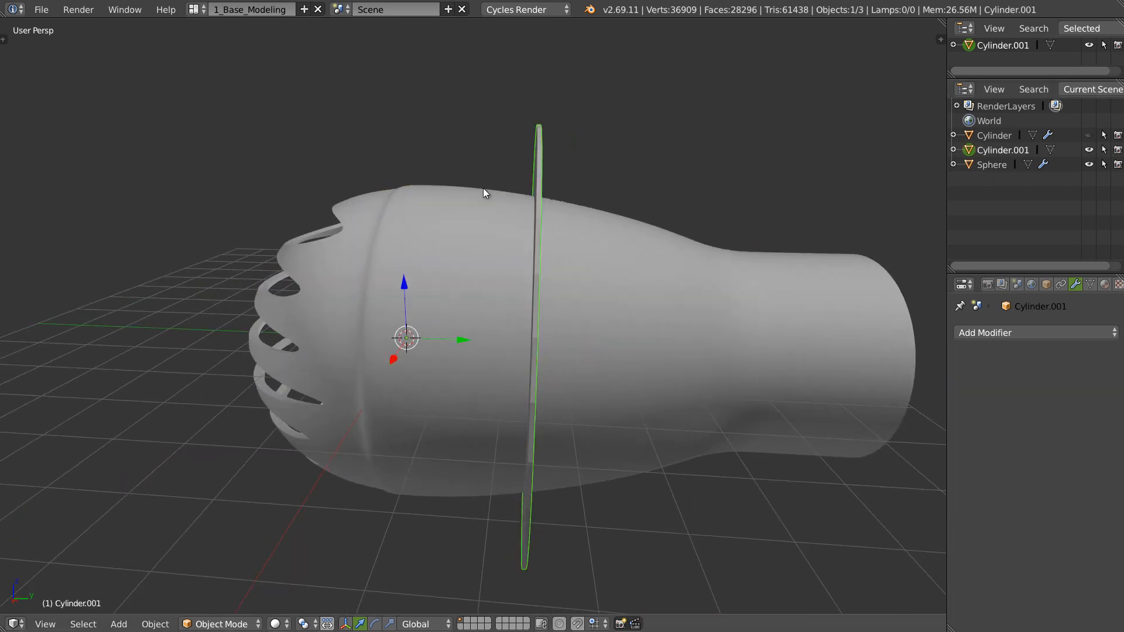
pyautogui.hotkey('ctrl', 'a')
pyautogui.click(455, 218)
# Step: Add another Boolean modifier to the Sphere body, positioned between the collapsed first Boolean and Edge Split
pyautogui.moveTo(455, 235); pyautogui.dragTo(532, 258, button='middle')
pyautogui.rightClick(640, 278)
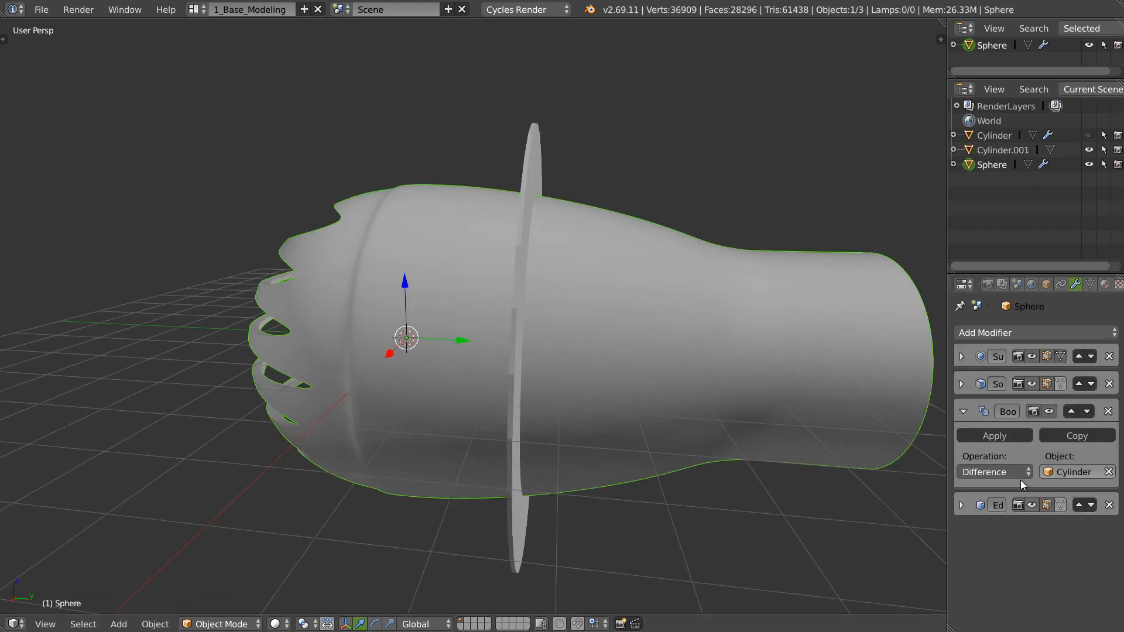
pyautogui.click(961, 411)
pyautogui.click(984, 332)
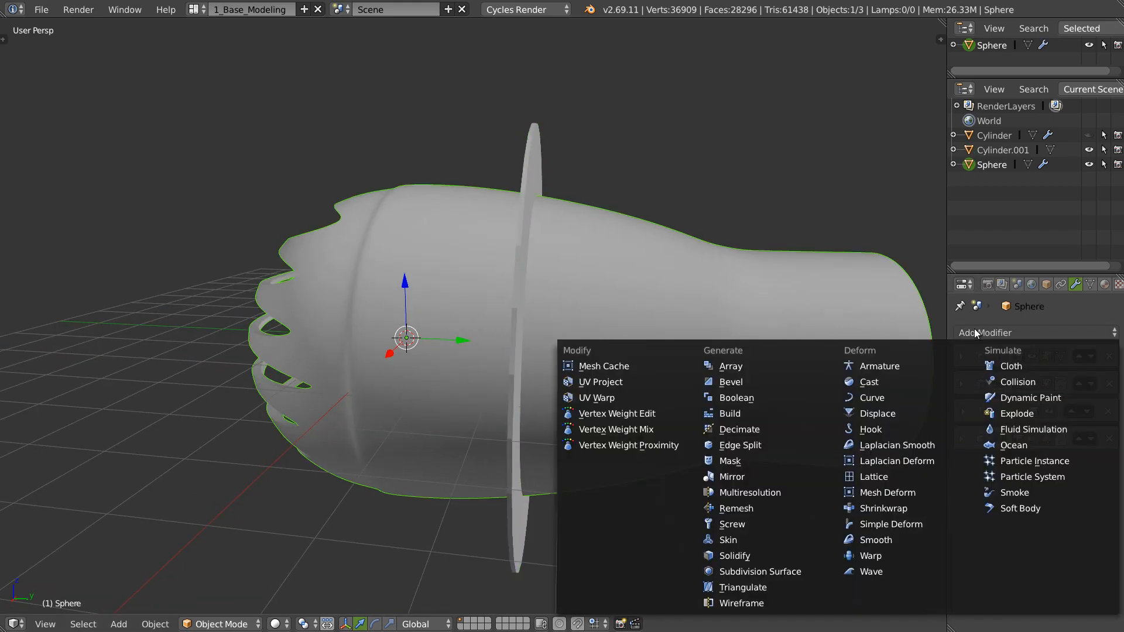
pyautogui.click(738, 398)
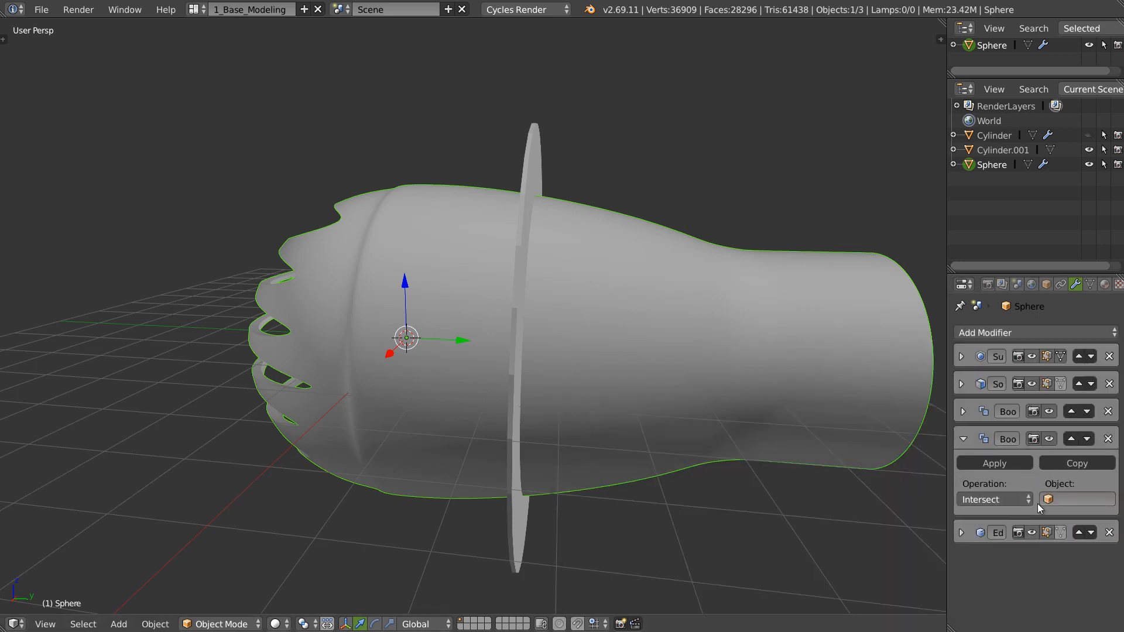
# Step: Set the Sphere body's new Boolean modifier to Difference with Cylinder.001 and hide the disc
pyautogui.click(992, 500)
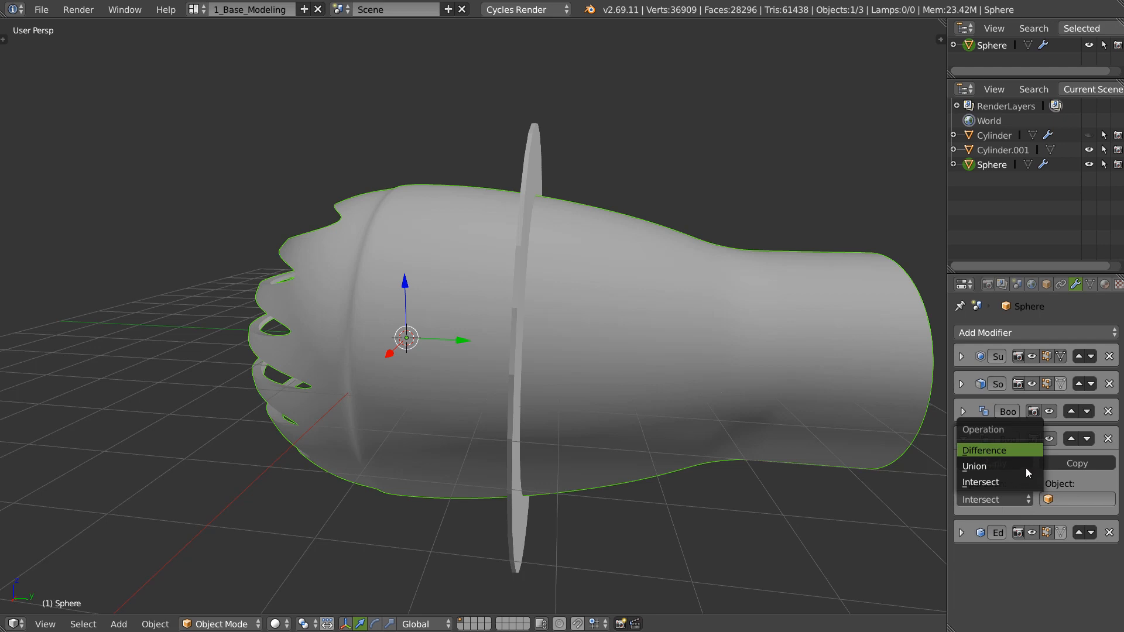
pyautogui.click(1021, 450)
pyautogui.click(1050, 500)
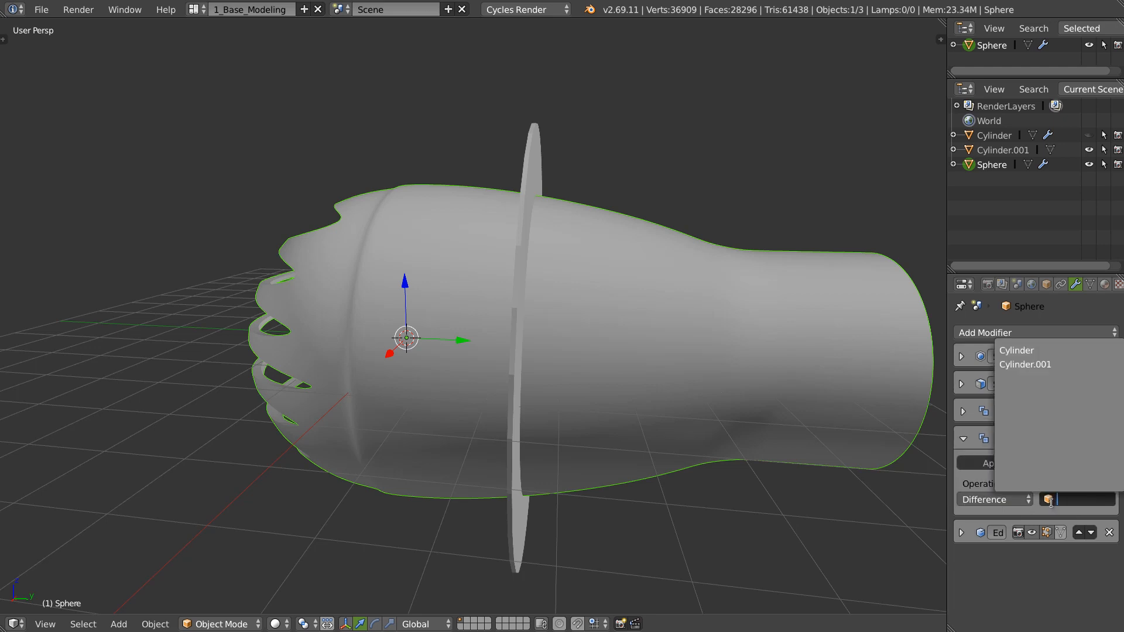
pyautogui.click(1018, 370)
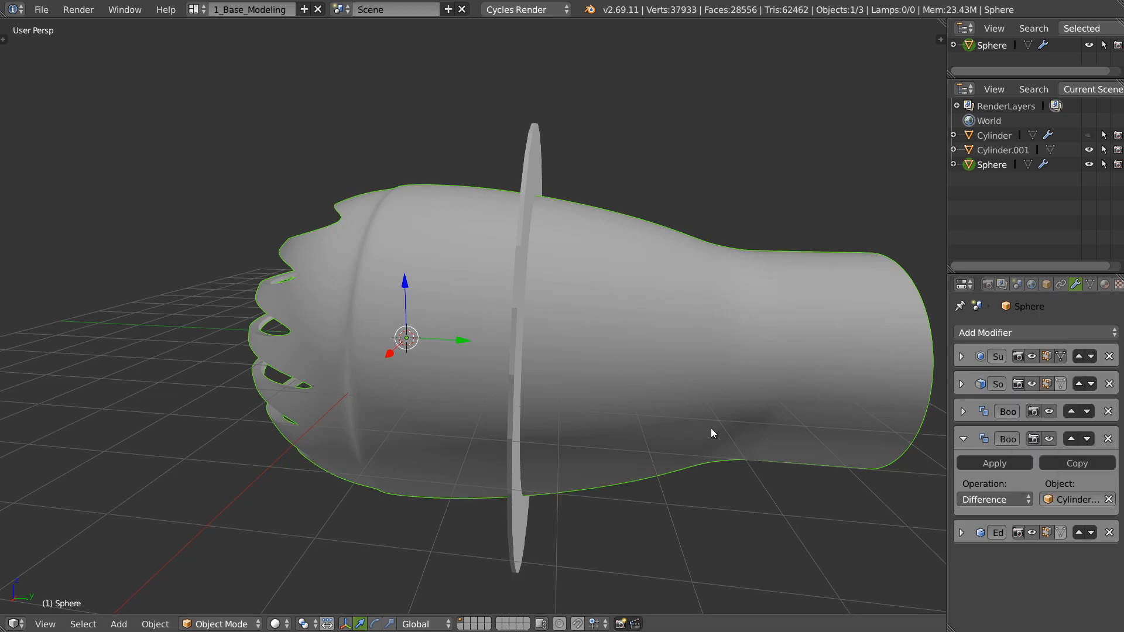
pyautogui.moveTo(710, 427); pyautogui.dragTo(597, 421, button='middle')
pyautogui.click(1088, 150)
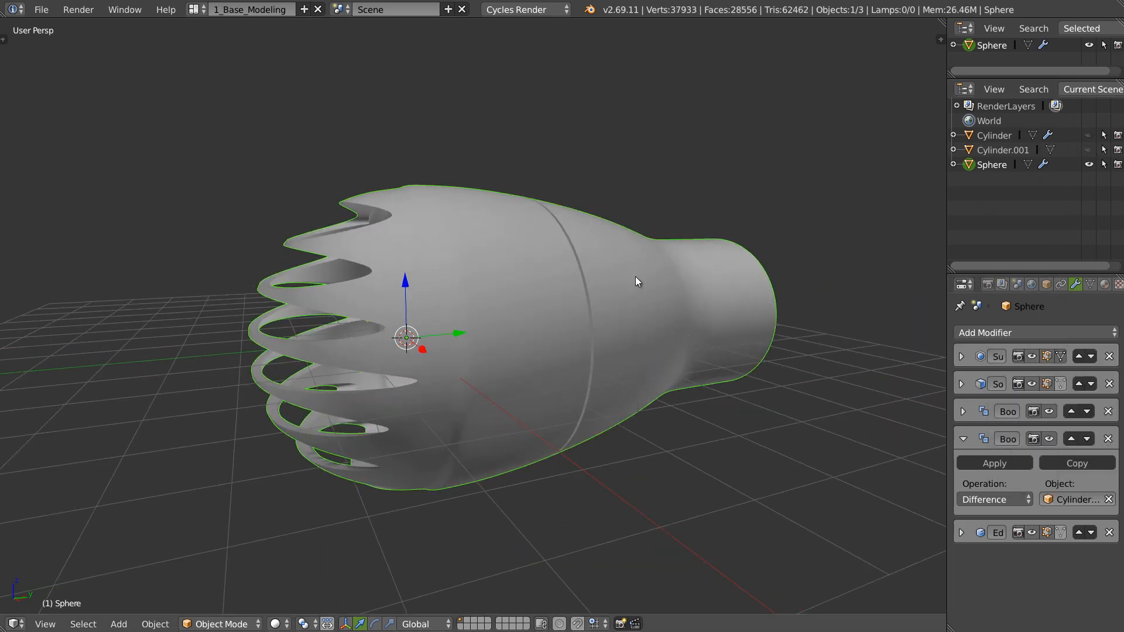
# Step: Examine the thin ring groove around the body close up and from several angles
pyautogui.moveTo(634, 277); pyautogui.dragTo(619, 300, button='middle')
pyautogui.scroll(3, 614, 234)
pyautogui.scroll(2, 615, 234)
pyautogui.moveTo(614, 234)
pyautogui.mouseDown(button='middle')
pyautogui.moveTo(598, 229)
pyautogui.moveTo(613, 192)
pyautogui.moveTo(628, 239)
pyautogui.mouseUp(button='middle')
pyautogui.scroll(-2, 519, 299)
pyautogui.moveTo(519, 300); pyautogui.dragTo(556, 305, button='middle')
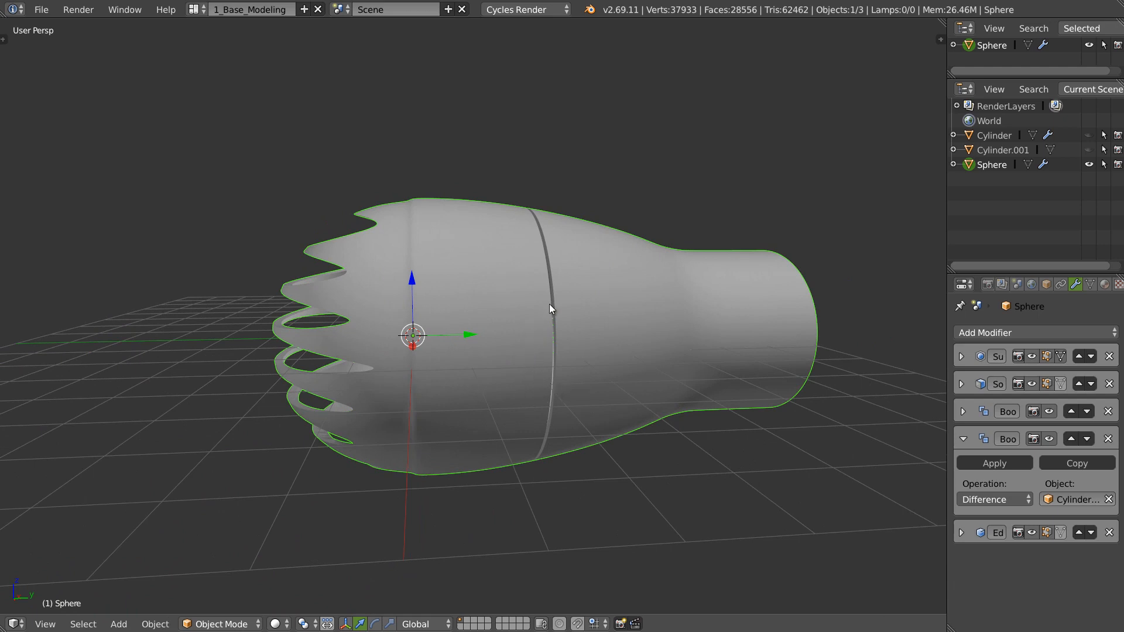
pyautogui.moveTo(549, 342); pyautogui.dragTo(507, 306, button='middle')
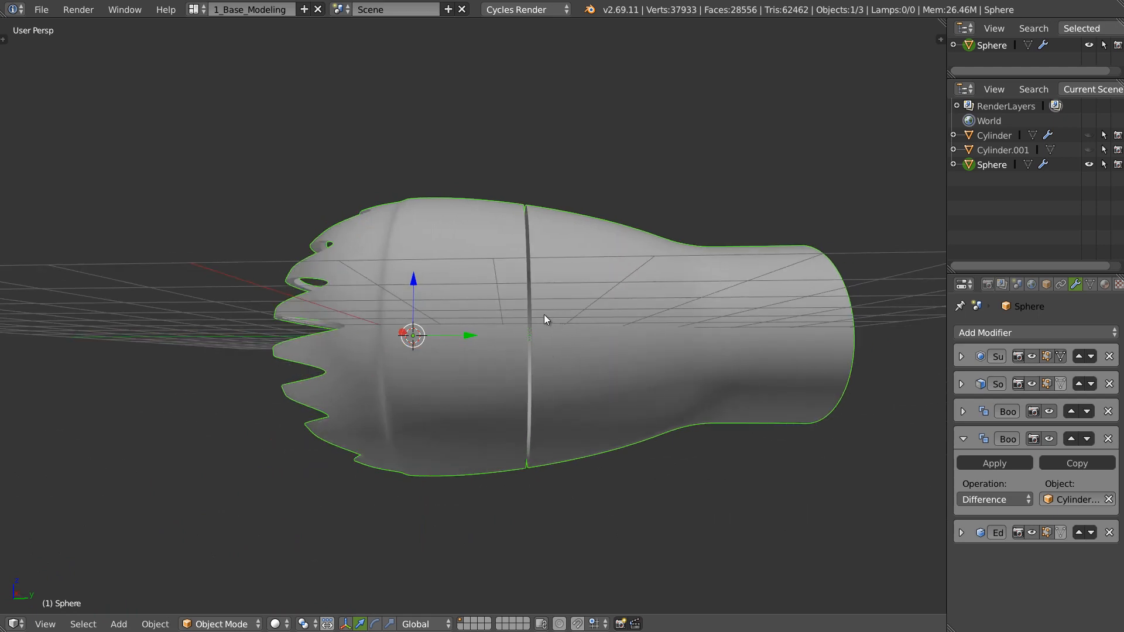
# Step: Add a new cylinder mesh at the 3D cursor and isolate it in local view
pyautogui.press('w')
pyautogui.moveTo(531, 316)
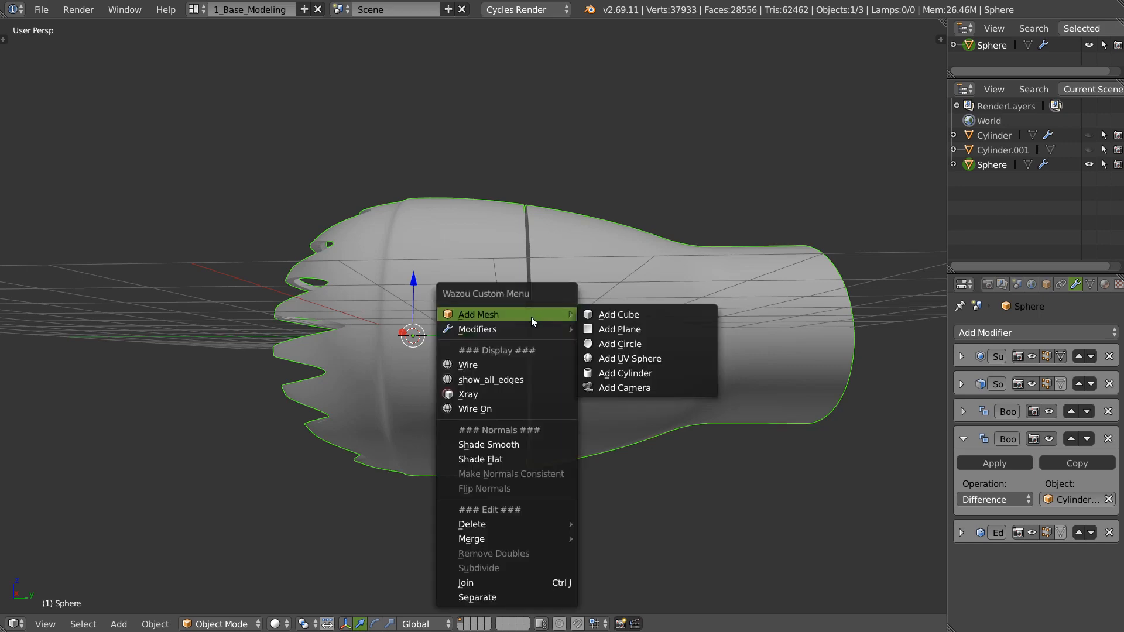
pyautogui.click(625, 372)
pyautogui.moveTo(625, 373); pyautogui.dragTo(633, 261, button='middle')
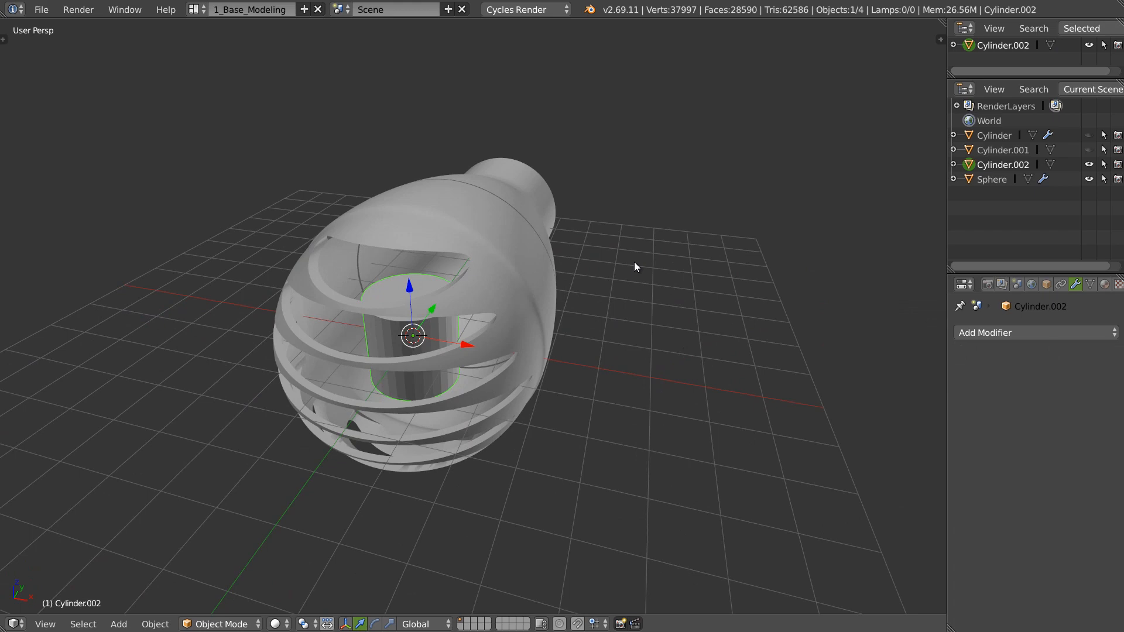
pyautogui.press('KP_Divide')
pyautogui.moveTo(634, 262); pyautogui.dragTo(489, 273, button='middle')
# Step: Delete the new cylinder's top and bottom cap faces in Edit Mode
pyautogui.press('Tab')
pyautogui.scroll(-2, 426, 322)
pyautogui.hotkey('ctrl', 'Tab')
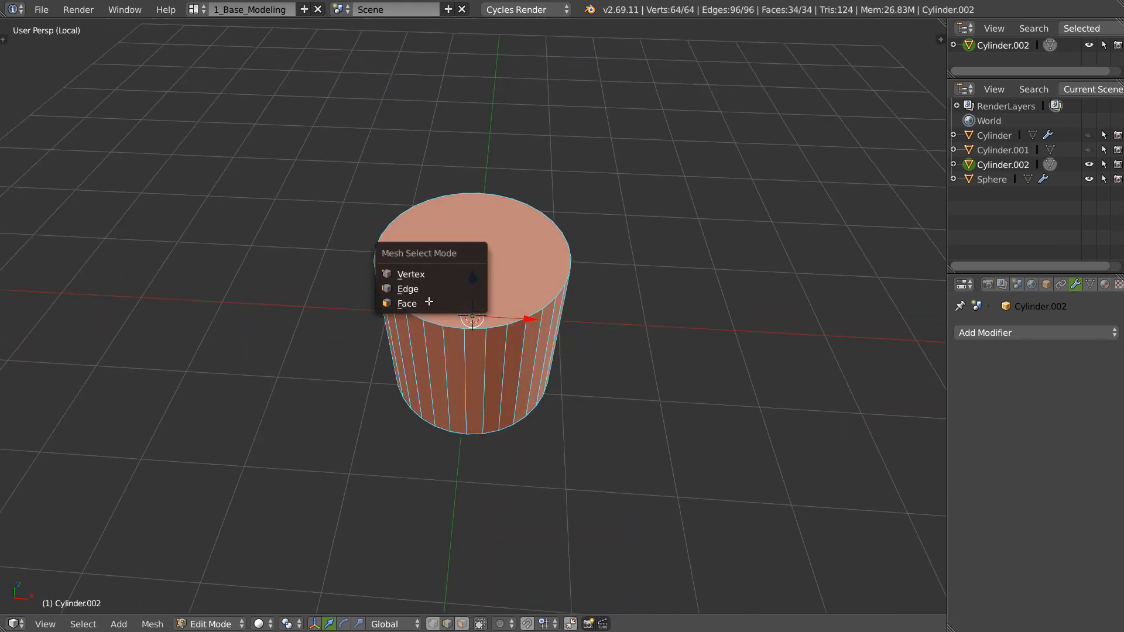
pyautogui.click(431, 303)
pyautogui.rightClick(470, 307)
pyautogui.moveTo(469, 381); pyautogui.dragTo(466, 402, button='middle')
pyautogui.keyDown('shift'); pyautogui.rightClick(480, 396); pyautogui.keyUp('shift')
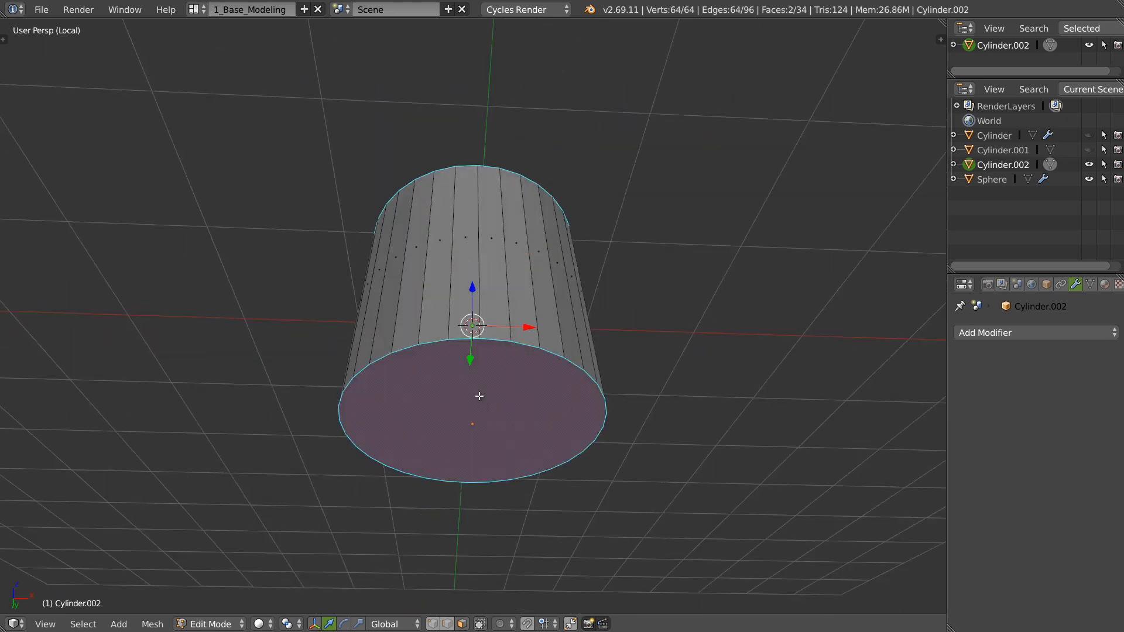
pyautogui.press('x')
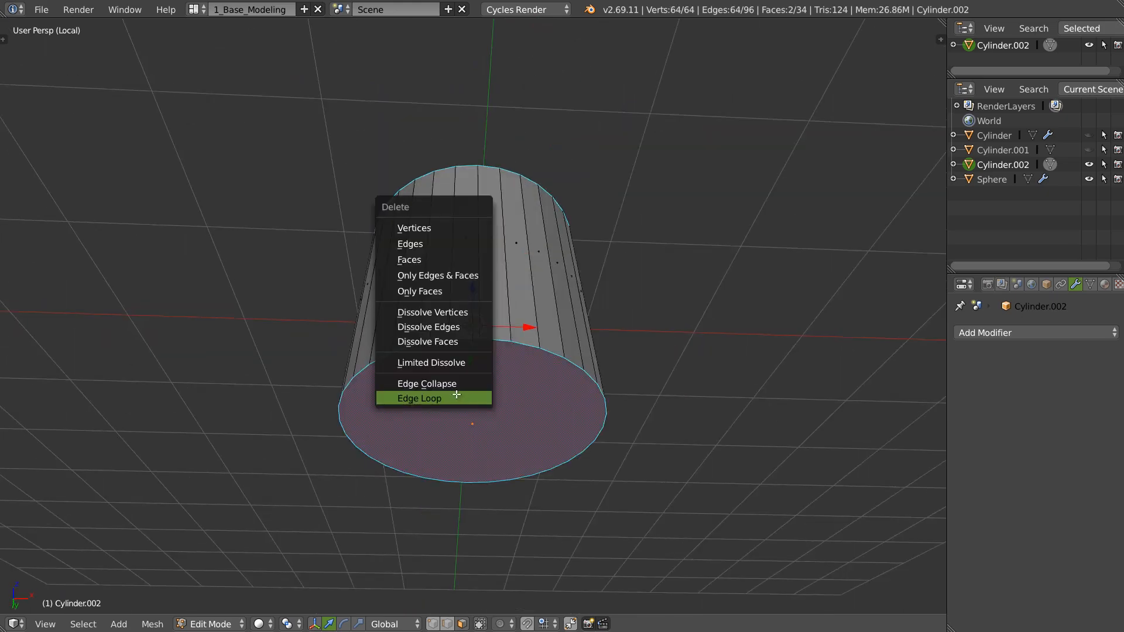
pyautogui.click(429, 260)
# Step: Try to box-select half of the cylinder's side faces from the top view in solid shading
pyautogui.moveTo(433, 263); pyautogui.dragTo(507, 332, button='middle')
pyautogui.press('KP_7')
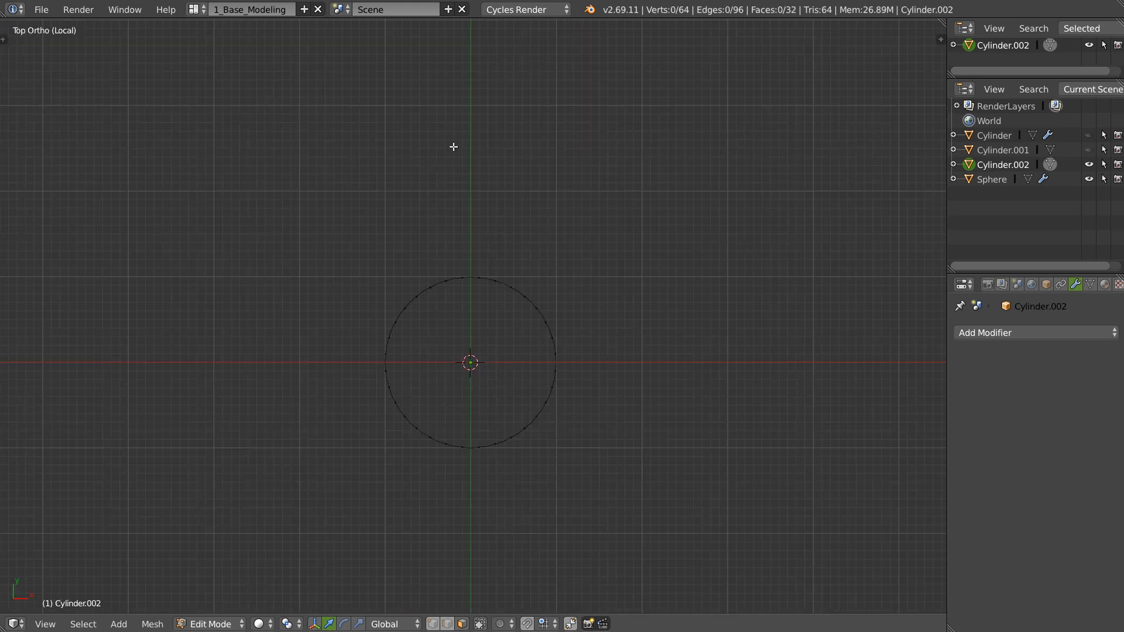
pyautogui.hotkey('ctrl', 'Tab')
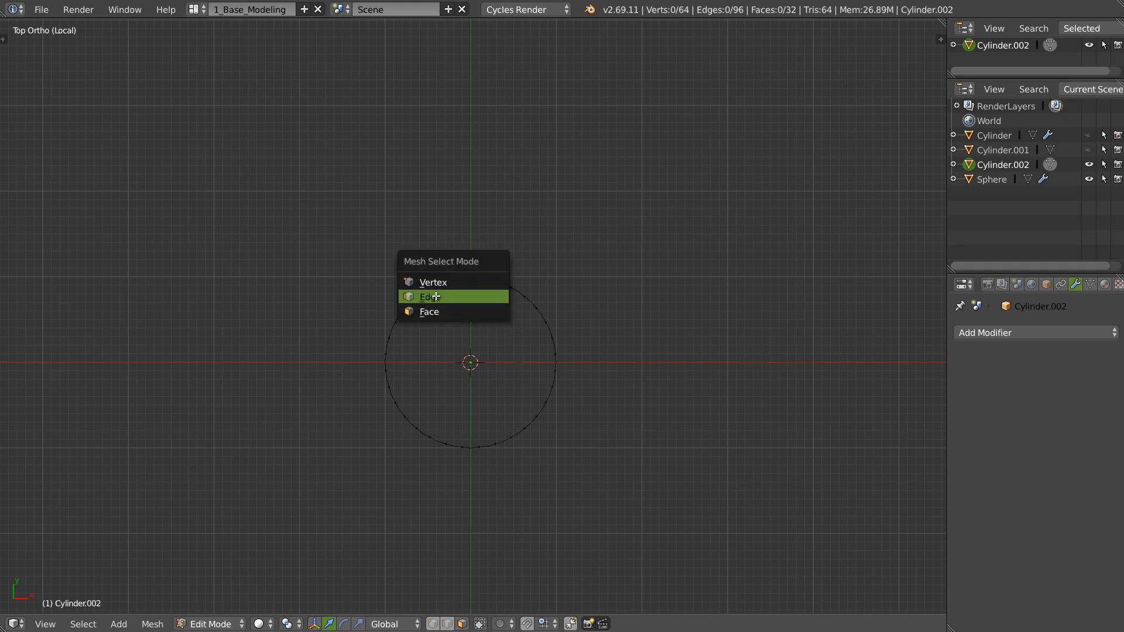
pyautogui.click(457, 312)
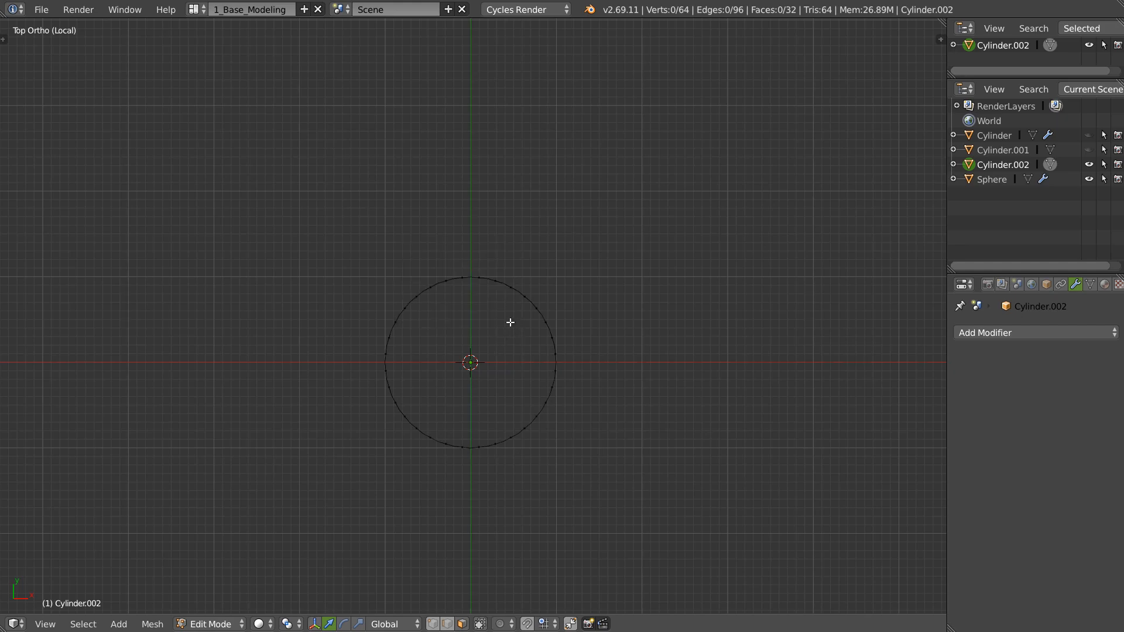
pyautogui.press('b')
pyautogui.moveTo(677, 223); pyautogui.dragTo(476, 232)
pyautogui.press('b')
pyautogui.moveTo(302, 208); pyautogui.dragTo(471, 512)
pyautogui.moveTo(430, 373)
pyautogui.mouseDown(button='middle')
pyautogui.moveTo(431, 303)
pyautogui.moveTo(447, 375)
pyautogui.mouseUp(button='middle')
# Step: Box-select the negative-X half of the cylinder's side faces in wireframe and extrude them outward into an elongated shape with rounded ends
pyautogui.press('z')
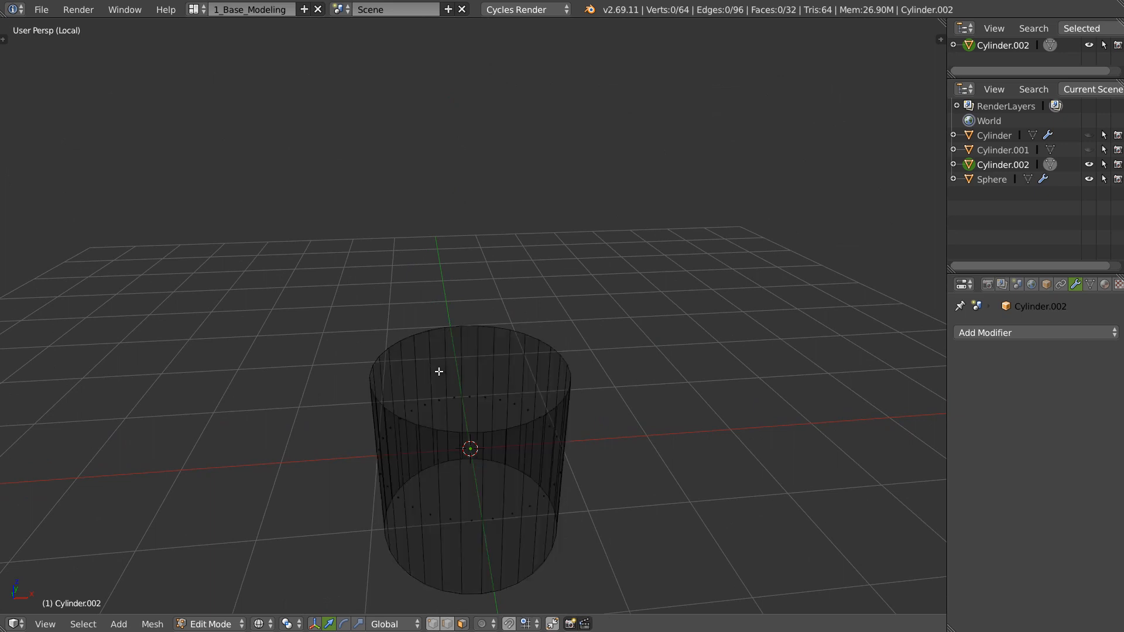
pyautogui.press('KP_7')
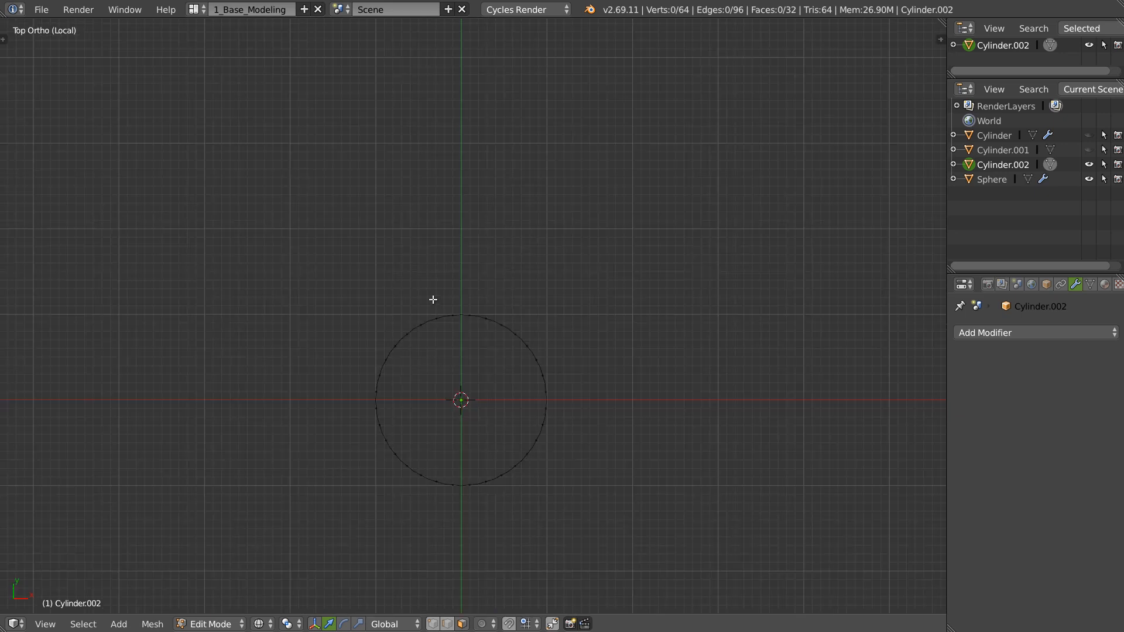
pyautogui.press('b')
pyautogui.moveTo(281, 276); pyautogui.dragTo(465, 570)
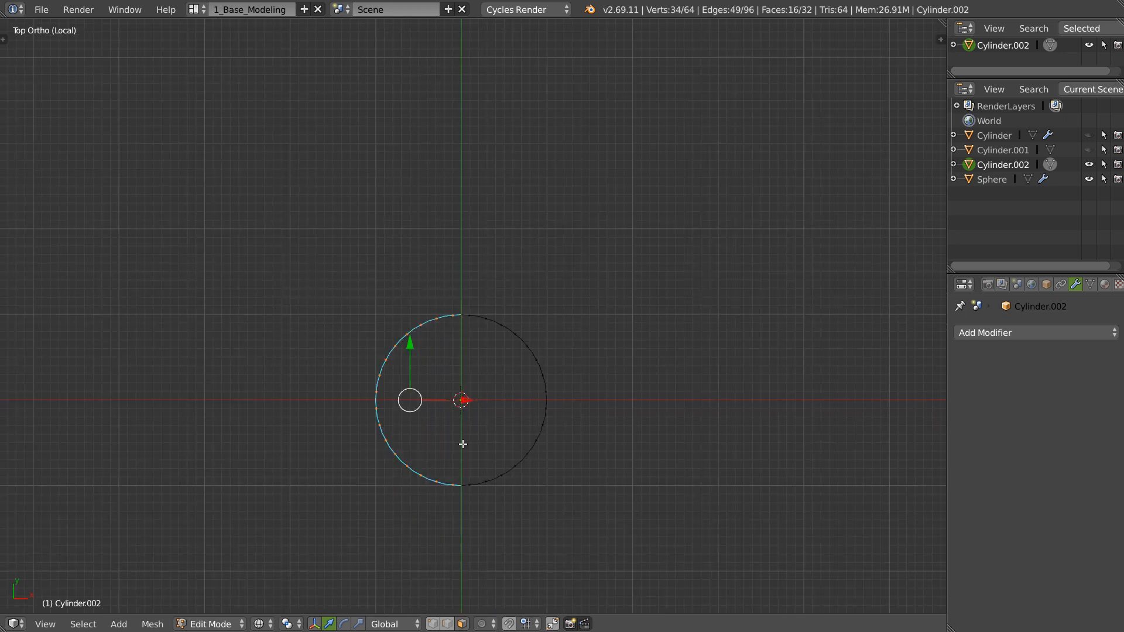
pyautogui.moveTo(462, 445); pyautogui.dragTo(446, 379, button='middle')
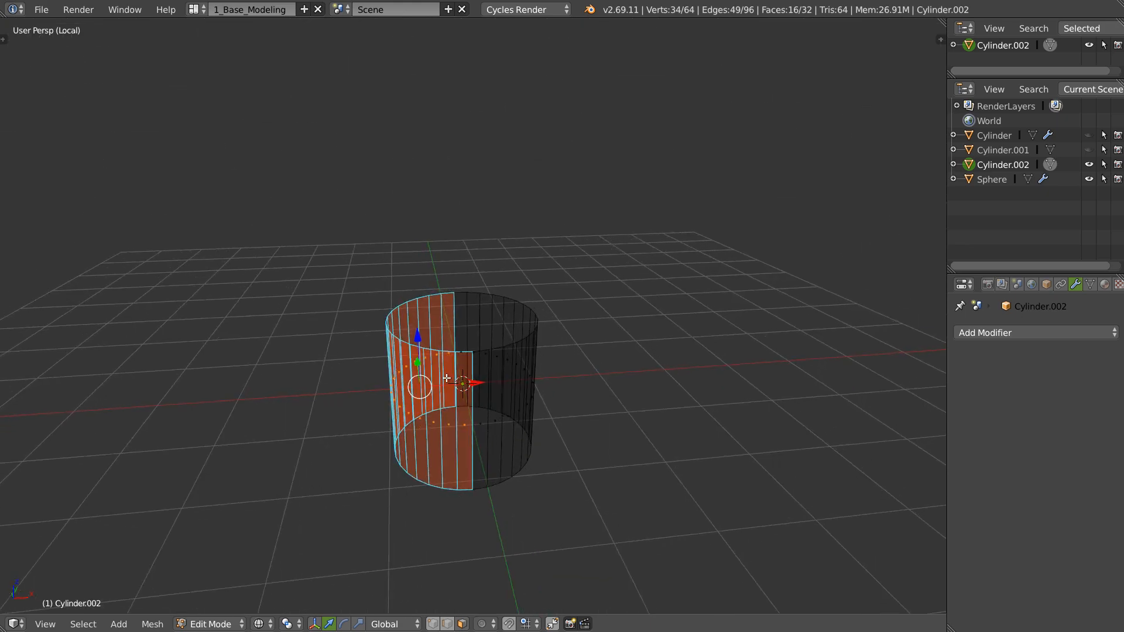
pyautogui.press('e')
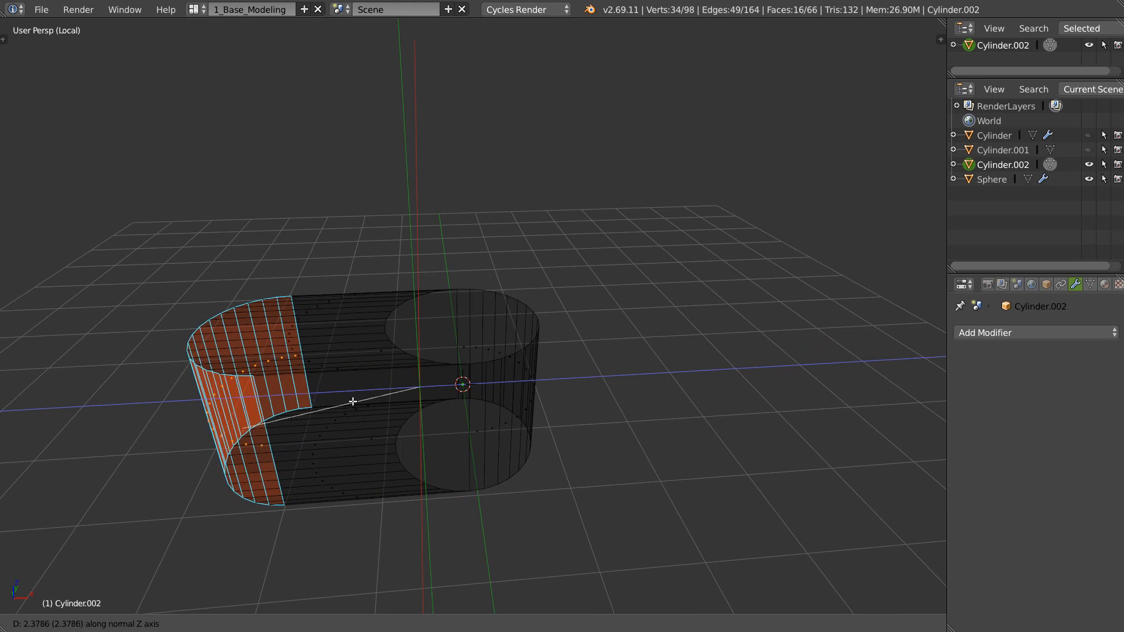
pyautogui.click(140, 464)
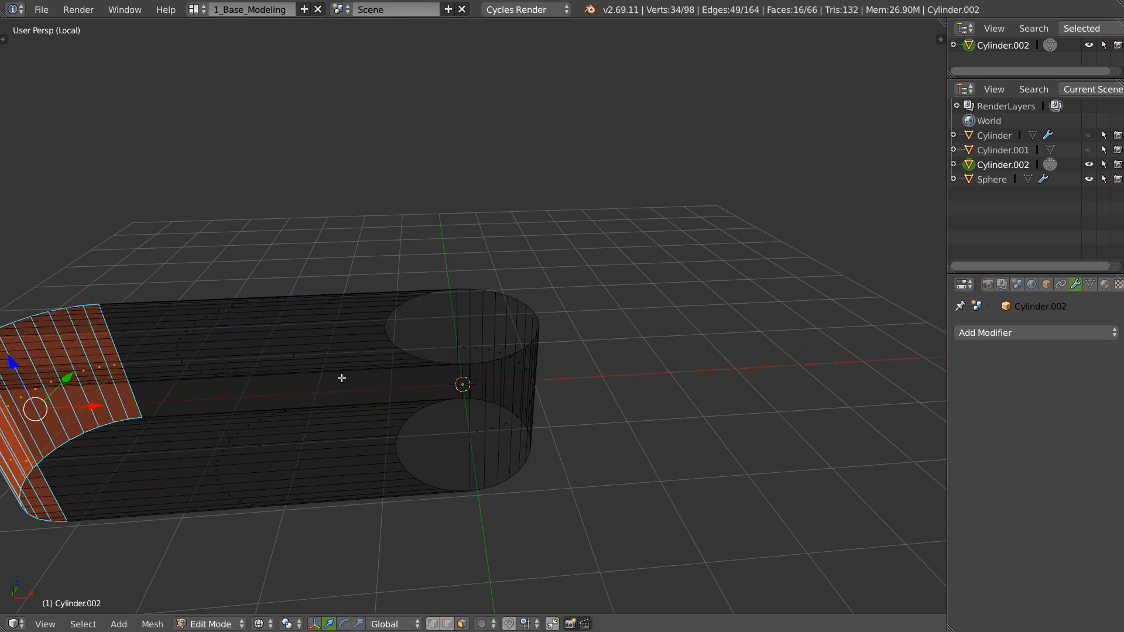
pyautogui.moveTo(344, 376)
pyautogui.mouseDown(button='middle')
pyautogui.moveTo(291, 422)
pyautogui.moveTo(484, 349)
pyautogui.moveTo(414, 310)
pyautogui.moveTo(410, 293)
pyautogui.moveTo(389, 299)
pyautogui.mouseUp(button='middle')
pyautogui.press('a')
pyautogui.press('z')
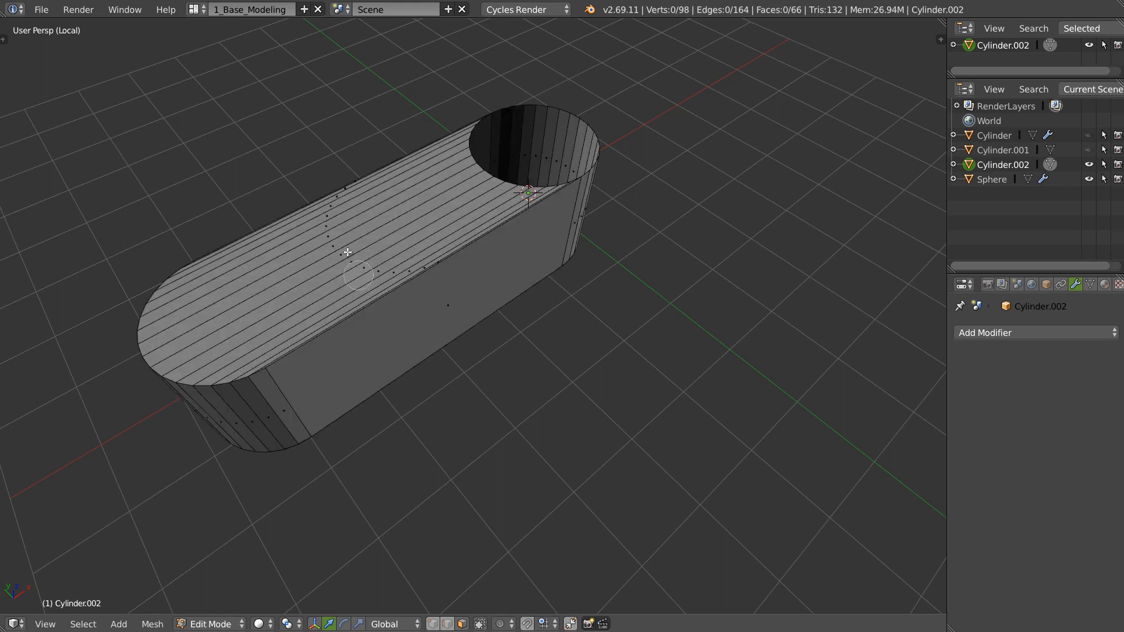
# Step: Delete the extruded shape's upper and lower strip faces, keeping the two long flat side walls
pyautogui.keyDown('alt'); pyautogui.rightClick(336, 220); pyautogui.keyUp('alt')
pyautogui.moveTo(335, 221)
pyautogui.mouseDown()
pyautogui.moveTo(414, 258)
pyautogui.moveTo(443, 298)
pyautogui.mouseUp()
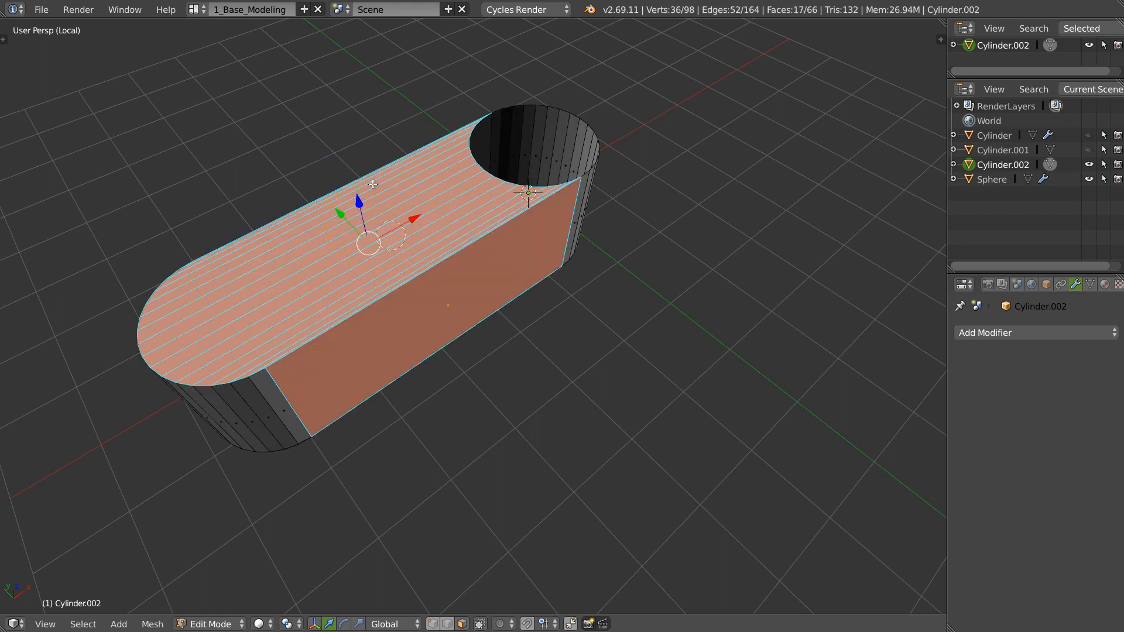
pyautogui.middleClick(452, 320)
pyautogui.rightClick(449, 332)
pyautogui.moveTo(439, 319); pyautogui.dragTo(412, 206, button='middle')
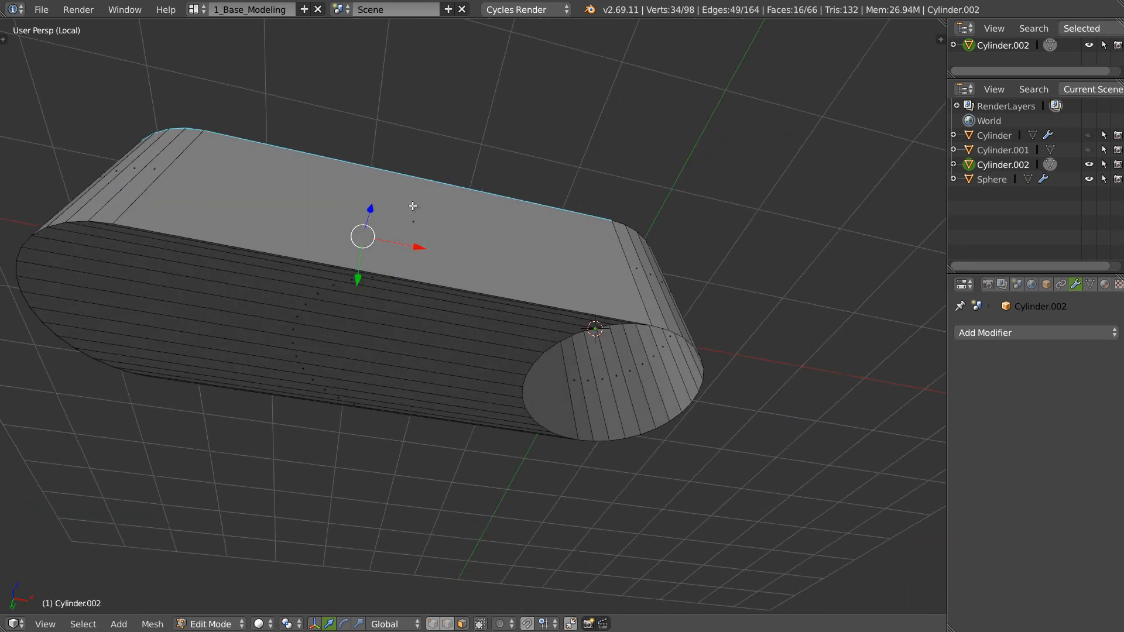
pyautogui.moveTo(383, 269)
pyautogui.mouseDown()
pyautogui.moveTo(336, 399)
pyautogui.moveTo(355, 418)
pyautogui.mouseUp()
pyautogui.middleClick(413, 245)
pyautogui.rightClick(367, 286)
pyautogui.moveTo(367, 286)
pyautogui.mouseDown(button='middle')
pyautogui.moveTo(537, 255)
pyautogui.moveTo(557, 294)
pyautogui.moveTo(433, 297)
pyautogui.moveTo(474, 378)
pyautogui.moveTo(476, 296)
pyautogui.moveTo(426, 258)
pyautogui.moveTo(389, 313)
pyautogui.moveTo(353, 299)
pyautogui.moveTo(347, 322)
pyautogui.mouseUp(button='middle')
pyautogui.press('x')
pyautogui.click(384, 293)
# Step: Give the open elongated ring a level 2 Subdivision Surface modifier and smooth shading in Object Mode
pyautogui.press('Tab')
pyautogui.scroll(-5, 425, 319)
pyautogui.hotkey('ctrl', '2')
pyautogui.scroll(4, 378, 291)
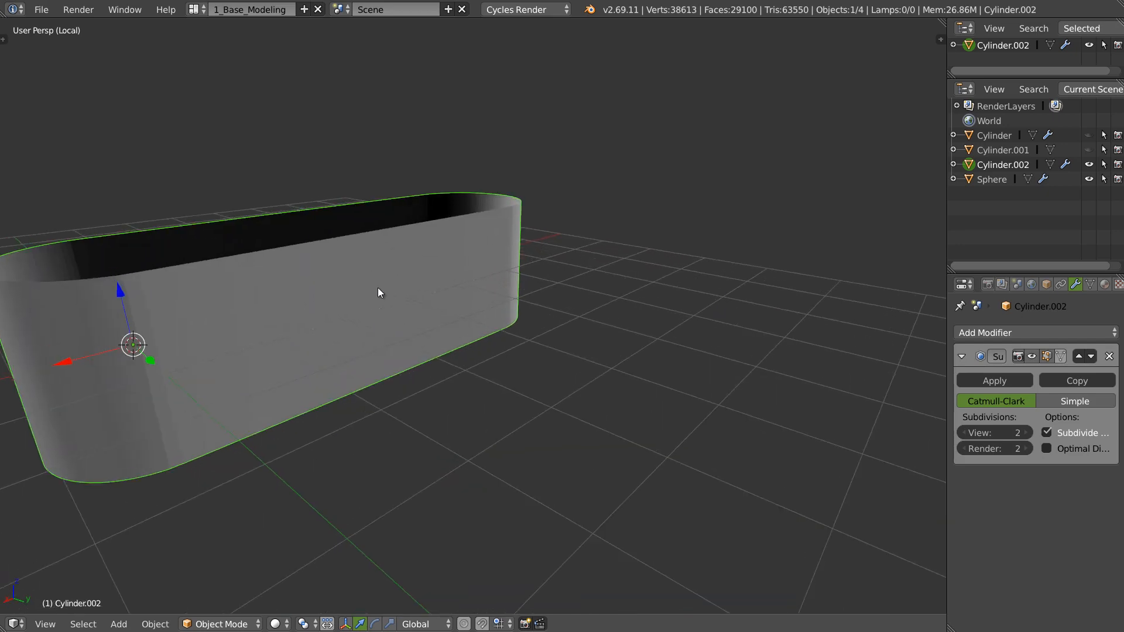
pyautogui.press('w')
pyautogui.click(323, 417)
pyautogui.moveTo(279, 357); pyautogui.dragTo(409, 342, button='middle')
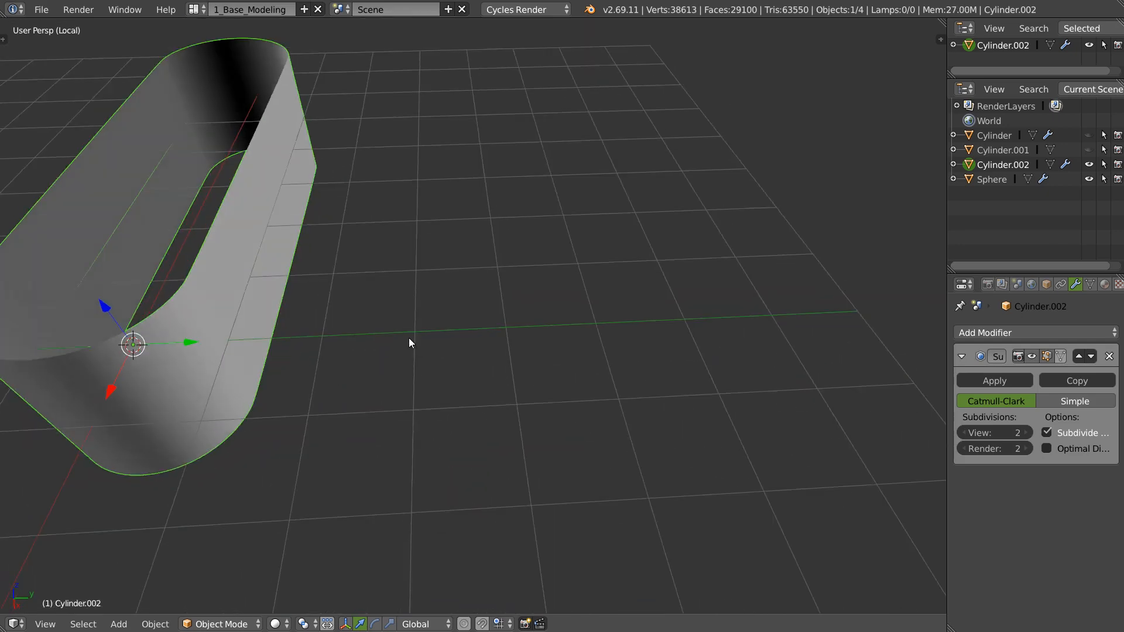
pyautogui.keyDown('shift'); pyautogui.moveTo(439, 253); pyautogui.dragTo(456, 299, button='middle'); pyautogui.keyUp('shift')
pyautogui.scroll(-5, 279, 366)
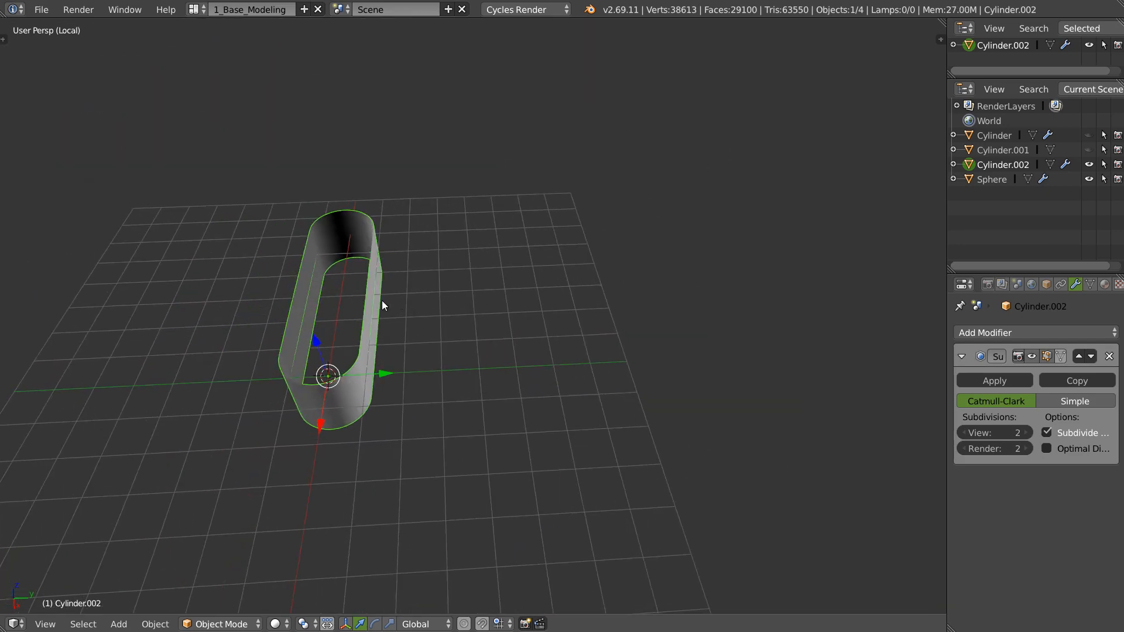
# Step: Set the elongated ring's origin to its geometry and snap the object to the 3D cursor
pyautogui.hotkey('ctrl', 'shift', 'alt', 'c')
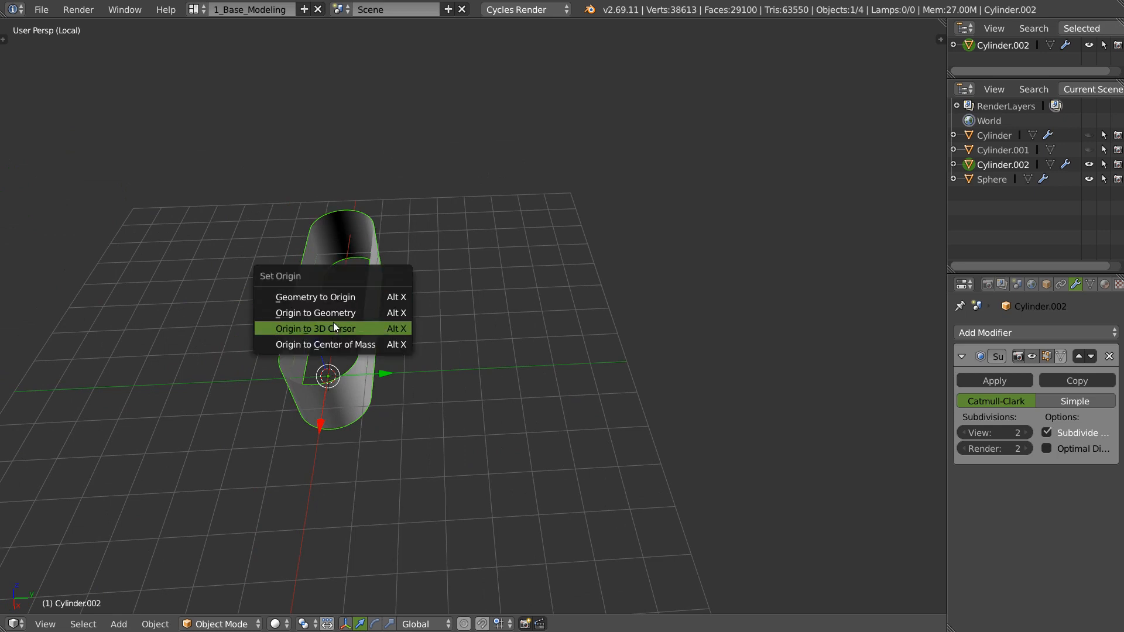
pyautogui.click(364, 315)
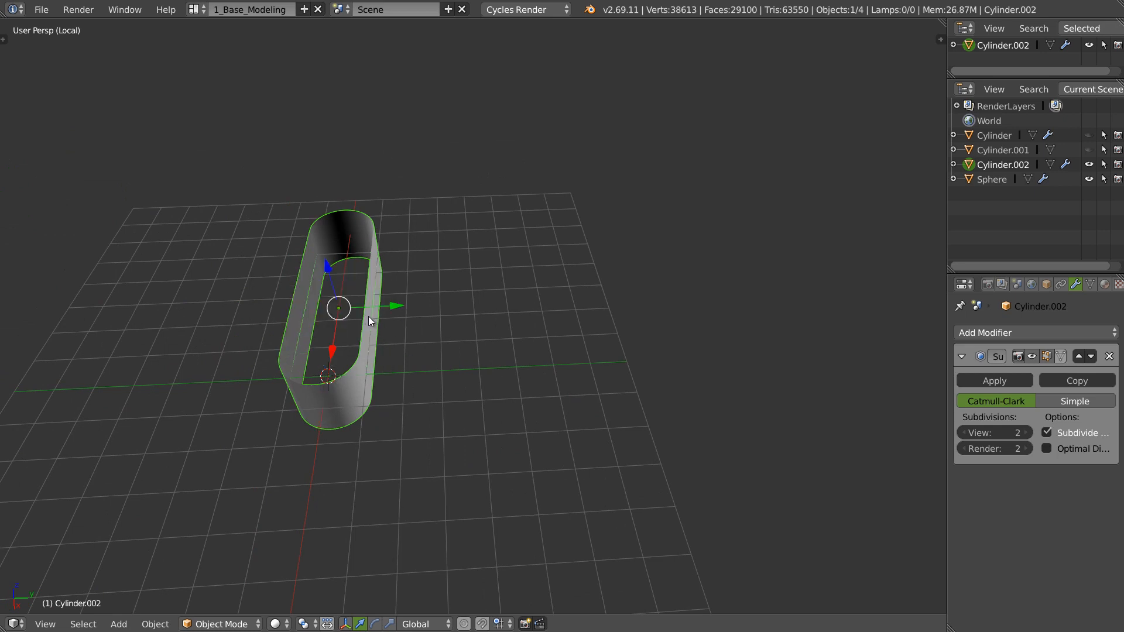
pyautogui.hotkey('shift', 's')
pyautogui.click(329, 332)
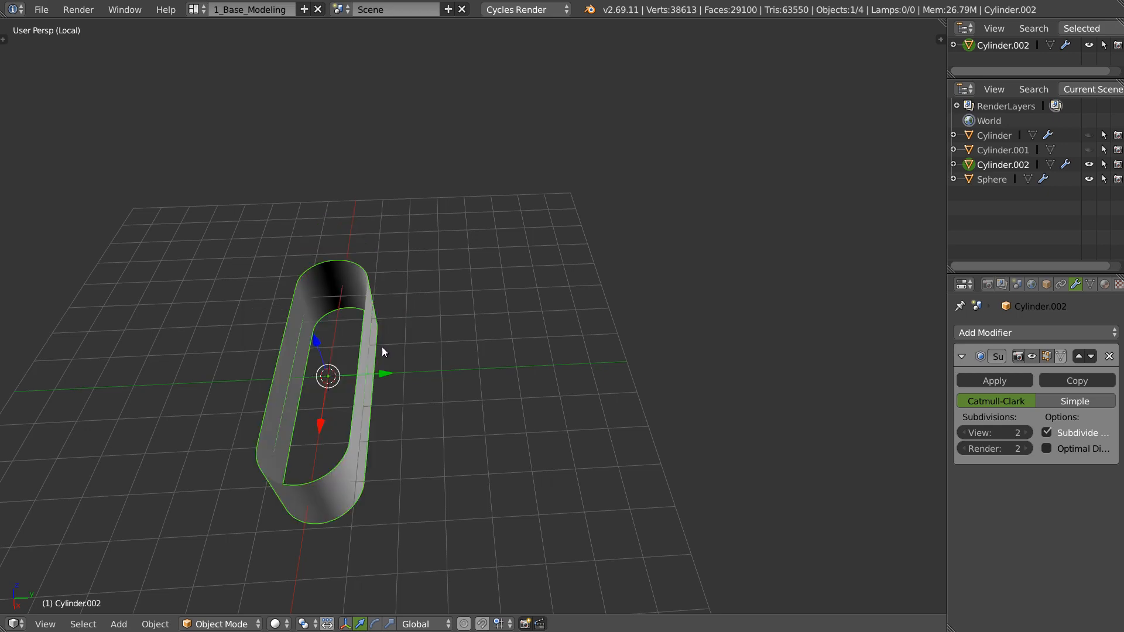
pyautogui.moveTo(382, 347)
pyautogui.mouseDown(button='middle')
pyautogui.moveTo(315, 290)
pyautogui.moveTo(368, 334)
pyautogui.mouseUp(button='middle')
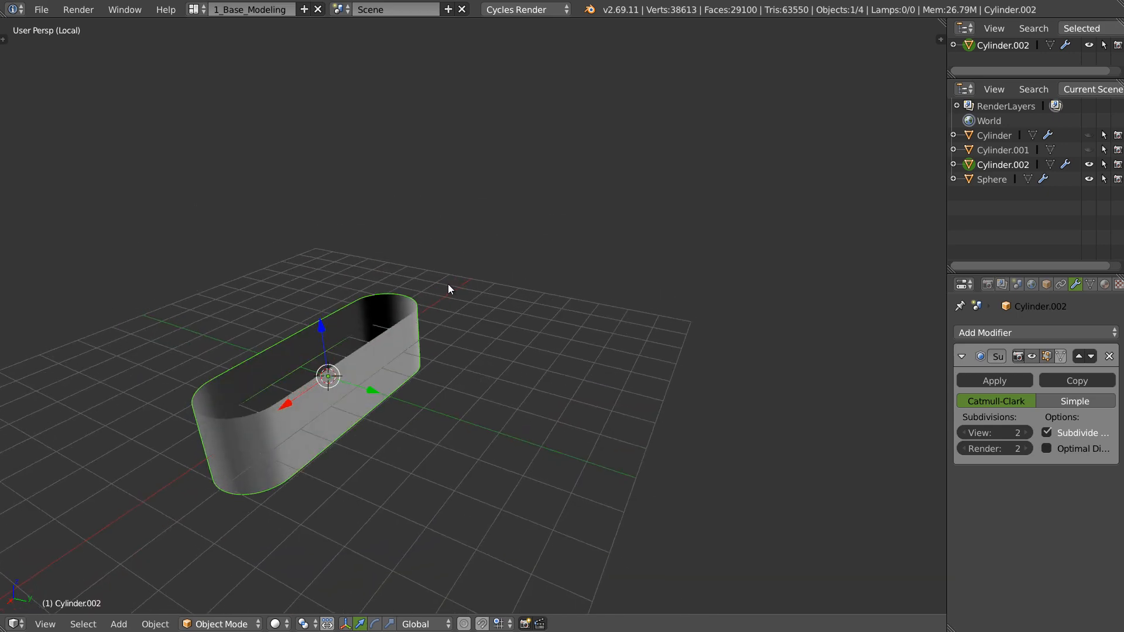
# Step: Try rotating the elongated ring 90° about the global X axis, and undo the rotation
pyautogui.write('rx90')
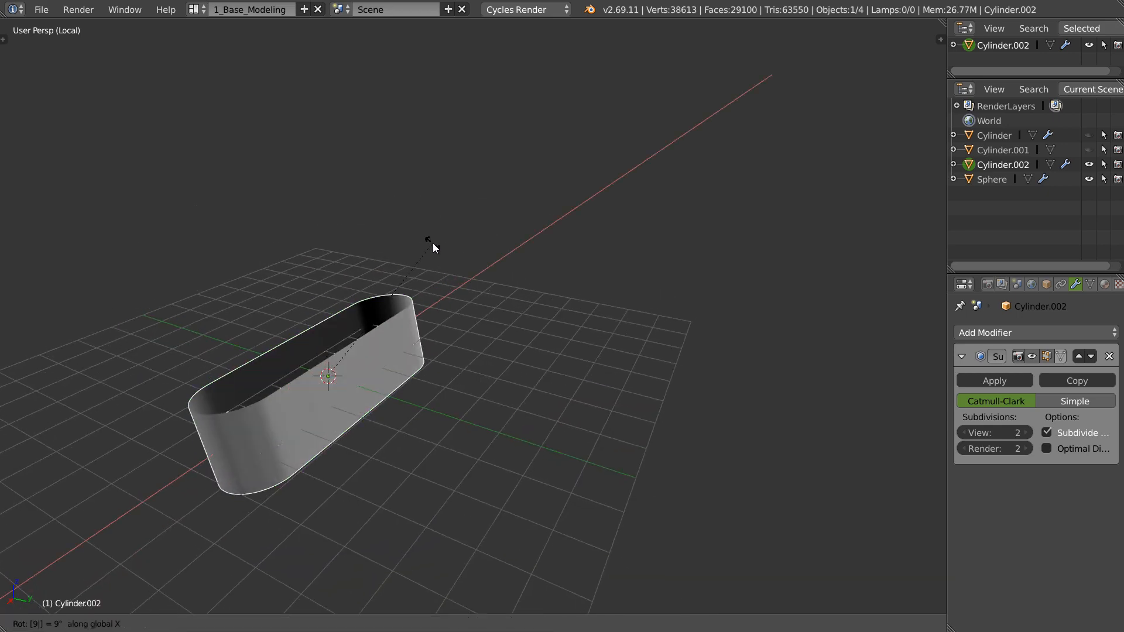
pyautogui.press('Return')
pyautogui.hotkey('ctrl', 'z')
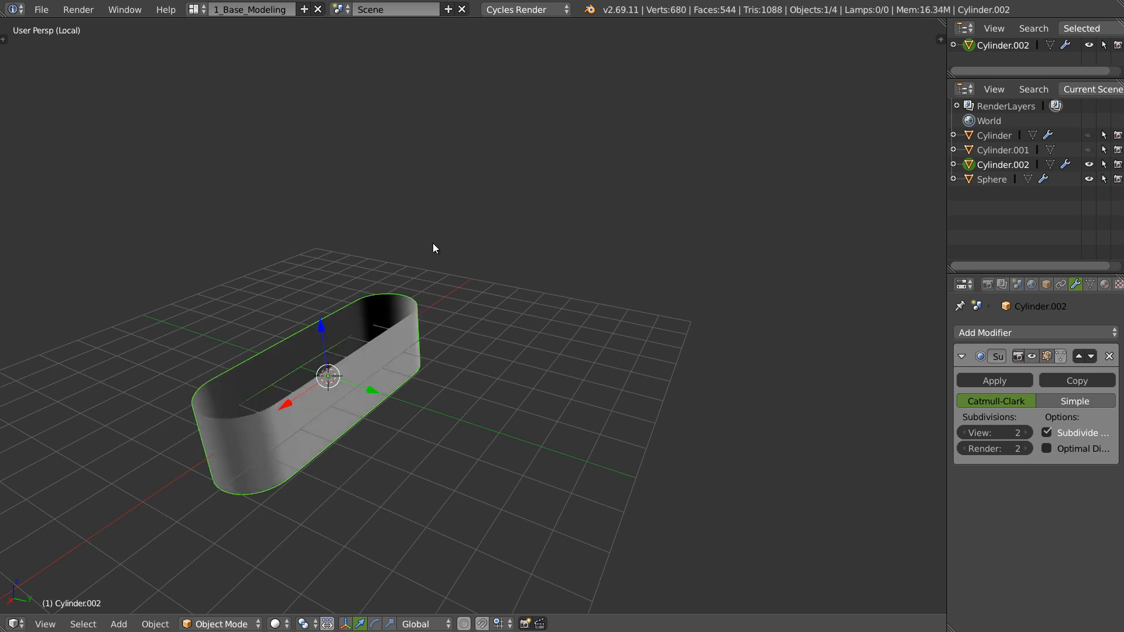
# Step: Rotate the elongated ring 90° about the global Y axis, move it along X away from the 3D cursor, and exit local view
pyautogui.write('ry90')
pyautogui.press('Return')
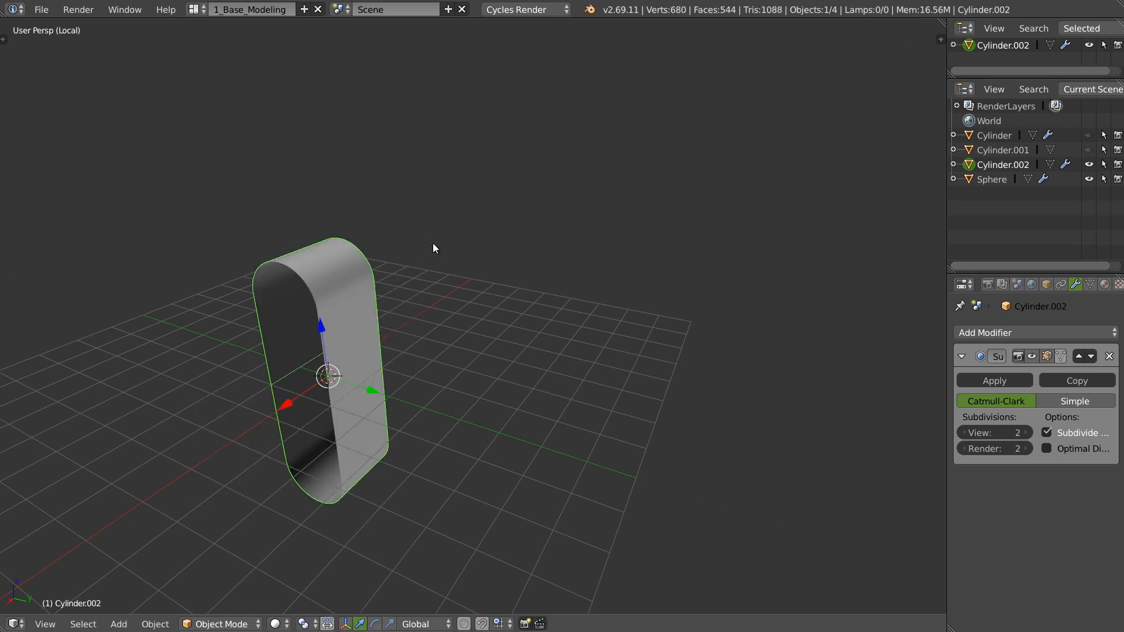
pyautogui.scroll(-5, 537, 248)
pyautogui.press('g')
pyautogui.press('x')
pyautogui.click(224, 484)
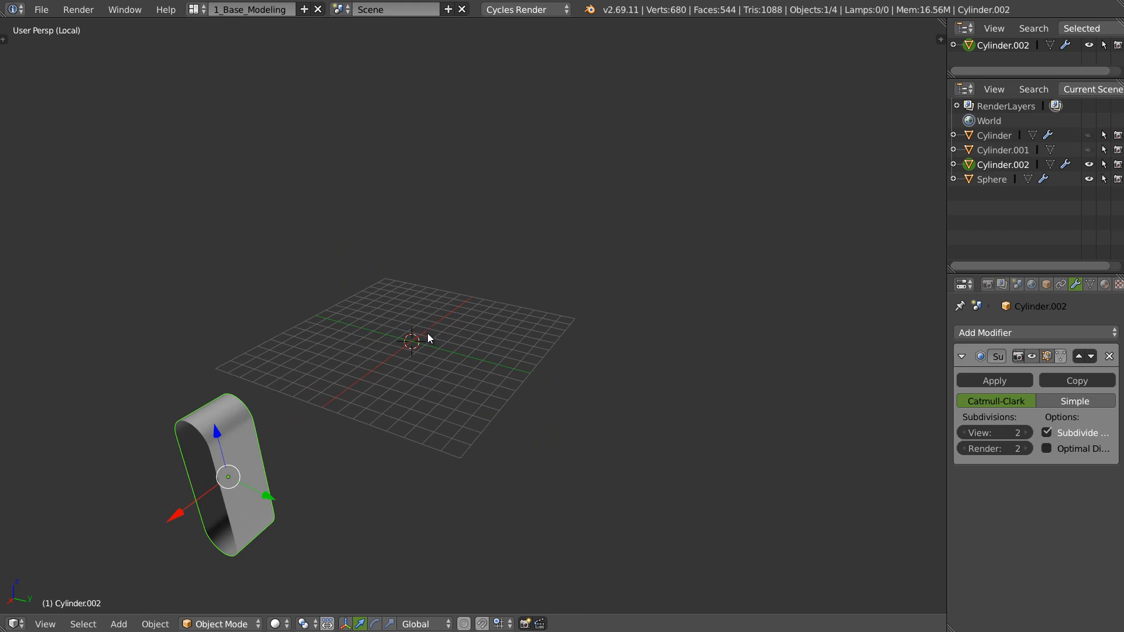
pyautogui.press('KP_Divide')
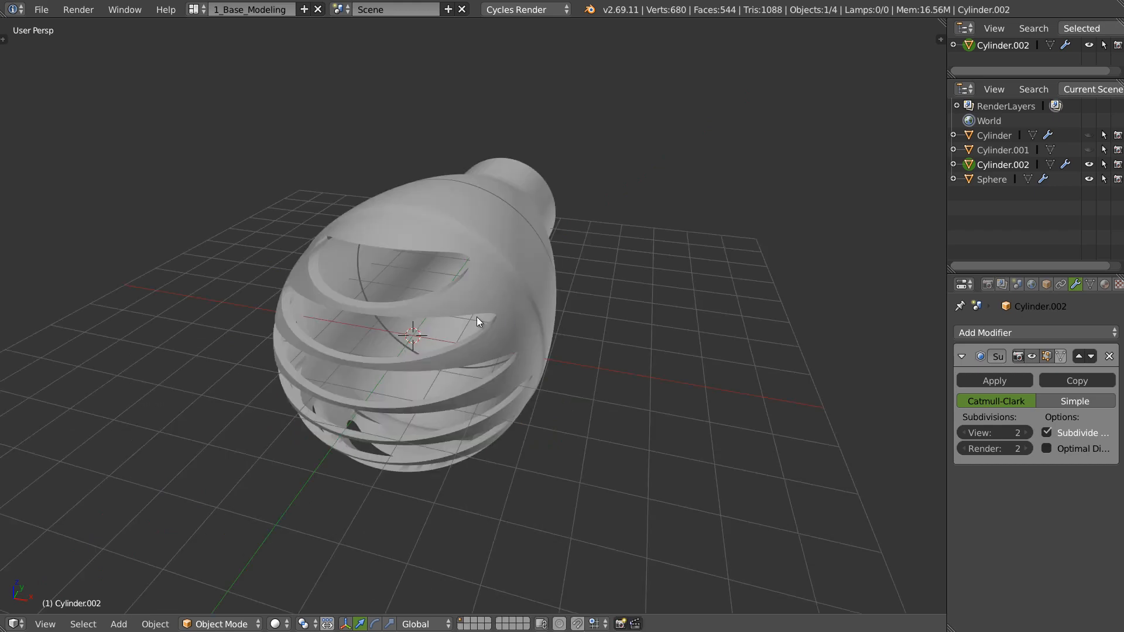
# Step: Move the elongated ring along the body toward the thin ring groove and scale it down to about 0.155
pyautogui.moveTo(476, 317); pyautogui.dragTo(731, 343, button='middle')
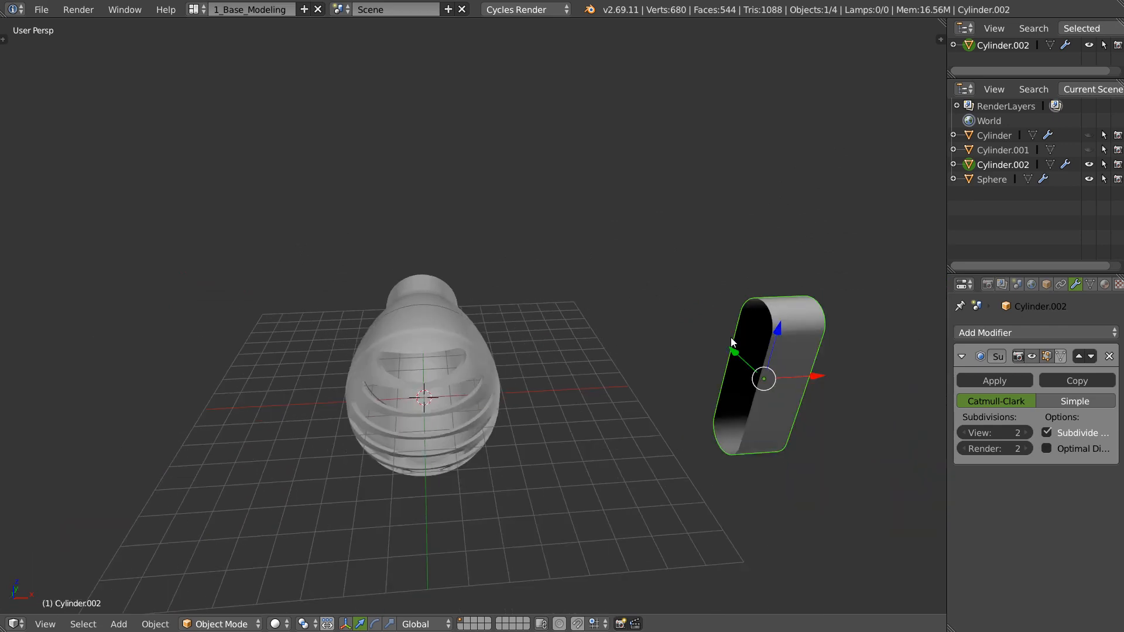
pyautogui.press('KP_Divide')
pyautogui.moveTo(500, 413); pyautogui.dragTo(519, 394, button='middle')
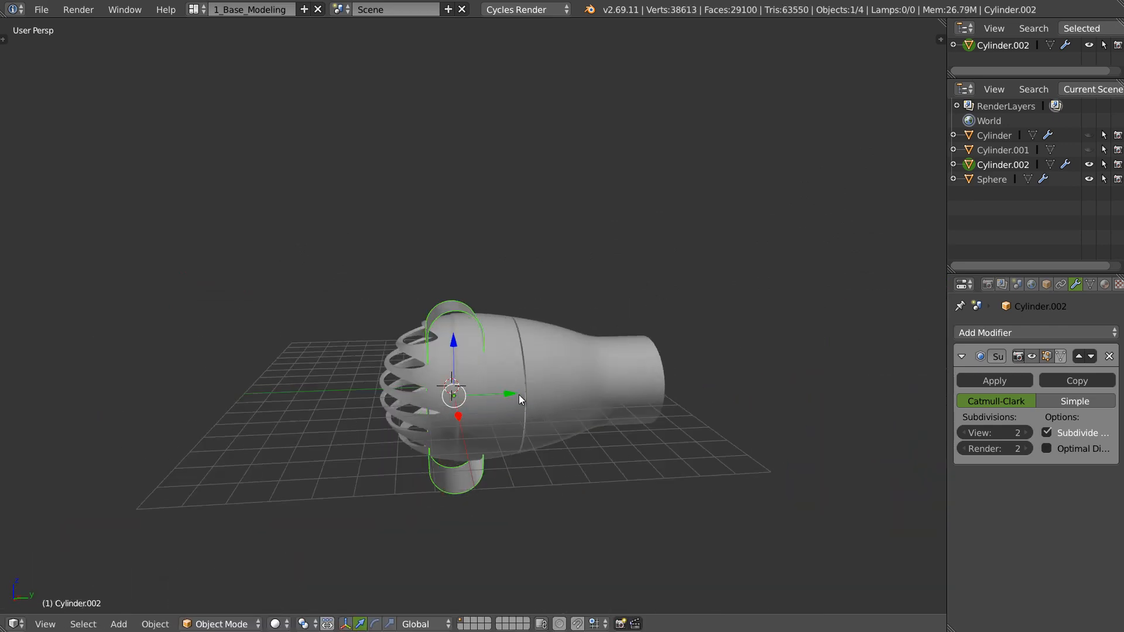
pyautogui.press('g')
pyautogui.click(576, 397)
pyautogui.moveTo(586, 403); pyautogui.dragTo(695, 339, button='middle')
pyautogui.press('s')
pyautogui.click(571, 402)
pyautogui.moveTo(539, 320); pyautogui.dragTo(679, 287, button='middle')
pyautogui.press('s')
pyautogui.click(590, 303)
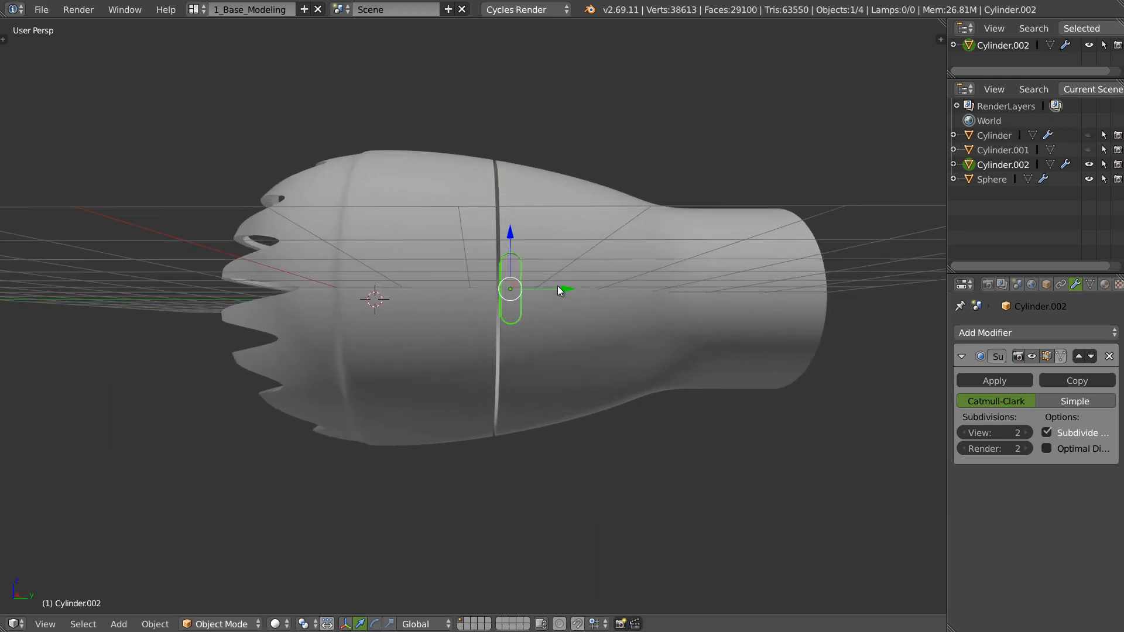
# Step: Center the small elongated ring over the groove along Y, at about Y 2.44, using the right orthographic view
pyautogui.moveTo(565, 289); pyautogui.dragTo(554, 290)
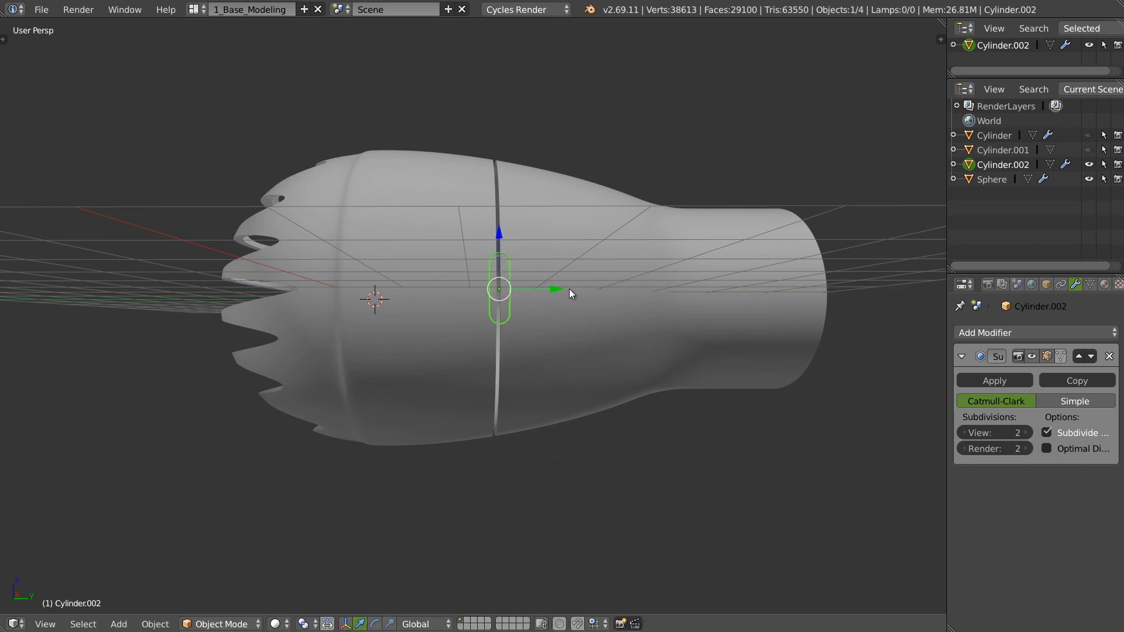
pyautogui.press('KP_3')
pyautogui.scroll(10, 610, 175)
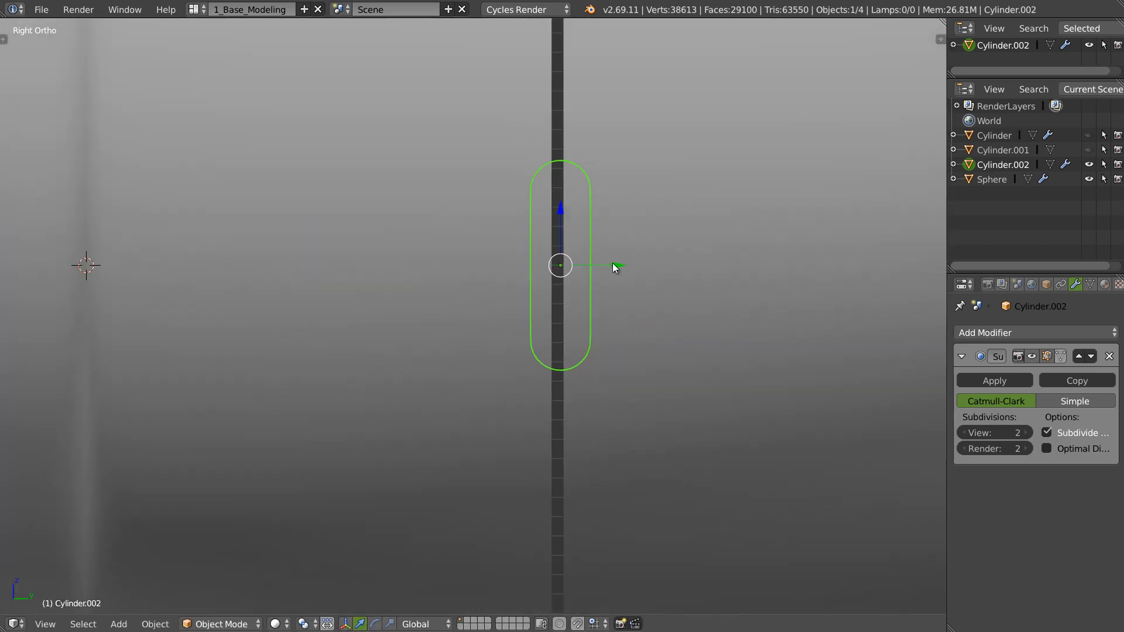
pyautogui.moveTo(613, 263); pyautogui.dragTo(610, 262)
pyautogui.moveTo(511, 254); pyautogui.dragTo(711, 282, button='middle')
pyautogui.scroll(-4, 735, 213)
pyautogui.scroll(-9, 711, 282)
pyautogui.moveTo(514, 248); pyautogui.dragTo(537, 304, button='middle')
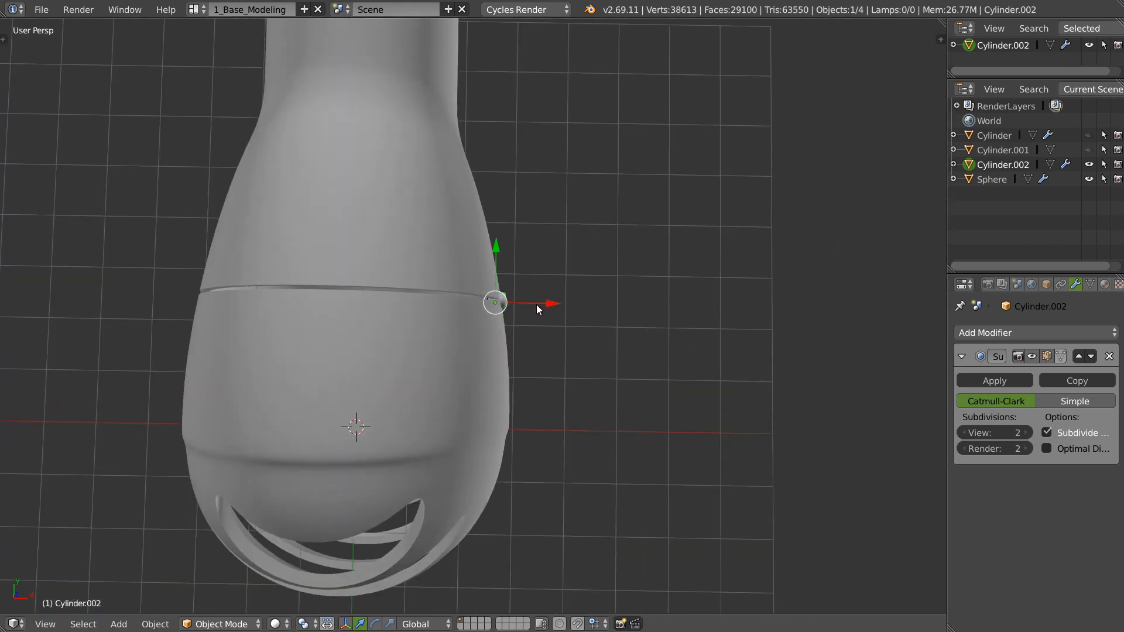
# Step: Set the elongated ring's X location to 0 and stretch it along X until it passes through both sides of the body
pyautogui.press('n')
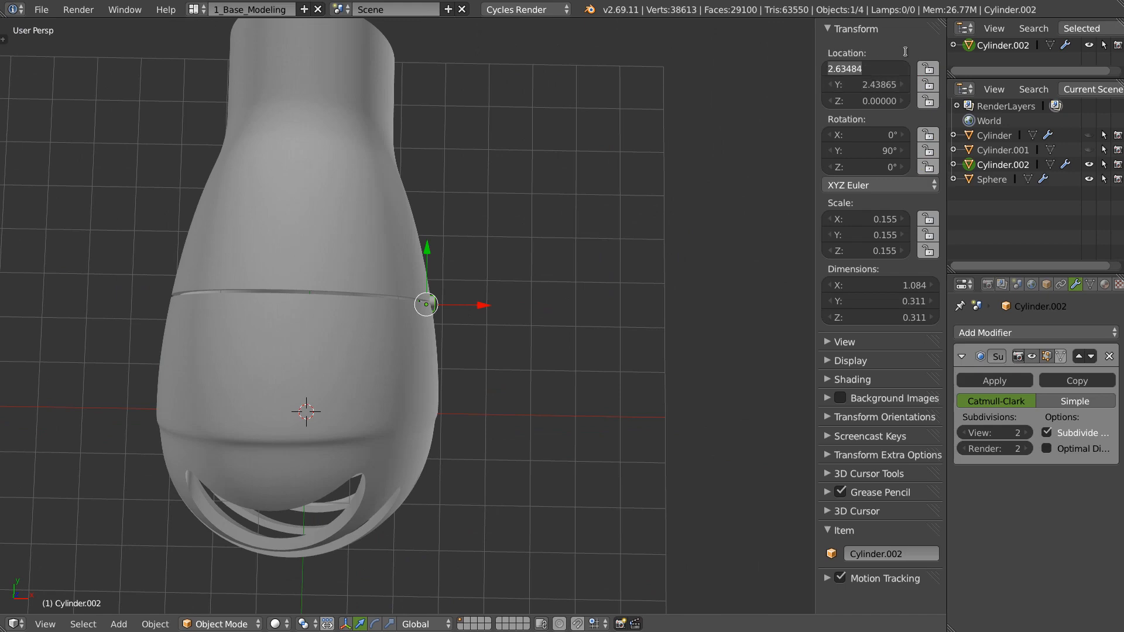
pyautogui.write('0')
pyautogui.press('Return')
pyautogui.press('s')
pyautogui.press('x')
pyautogui.press('Escape')
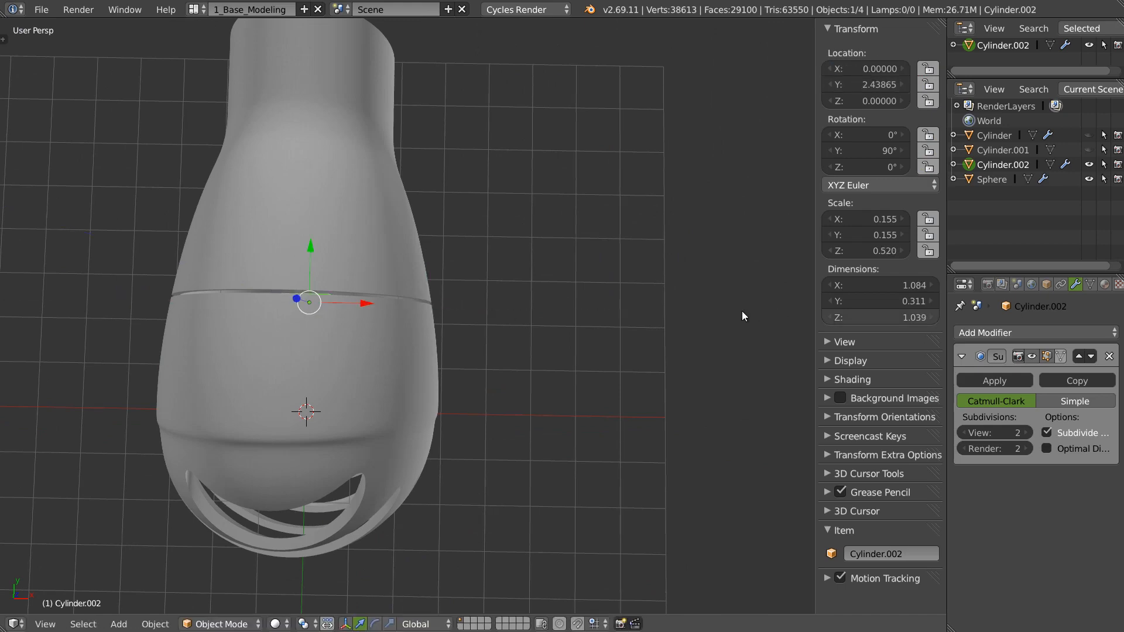
pyautogui.press('s')
pyautogui.press('x')
pyautogui.click(819, 302)
# Step: Enlarge the stretched ring uniformly to dimensions of about 1.24 by 0.36 by 6.55
pyautogui.moveTo(468, 257); pyautogui.dragTo(429, 209, button='middle')
pyautogui.scroll(5, 381, 248)
pyautogui.keyDown('shift'); pyautogui.moveTo(304, 261); pyautogui.dragTo(377, 308, button='middle'); pyautogui.keyUp('shift')
pyautogui.scroll(-3, 386, 256)
pyautogui.press('s')
pyautogui.click(465, 280)
pyautogui.scroll(-4, 392, 289)
# Step: Apply the location, rotation and scale of the elongated ring cutter
pyautogui.rightClick(330, 344)
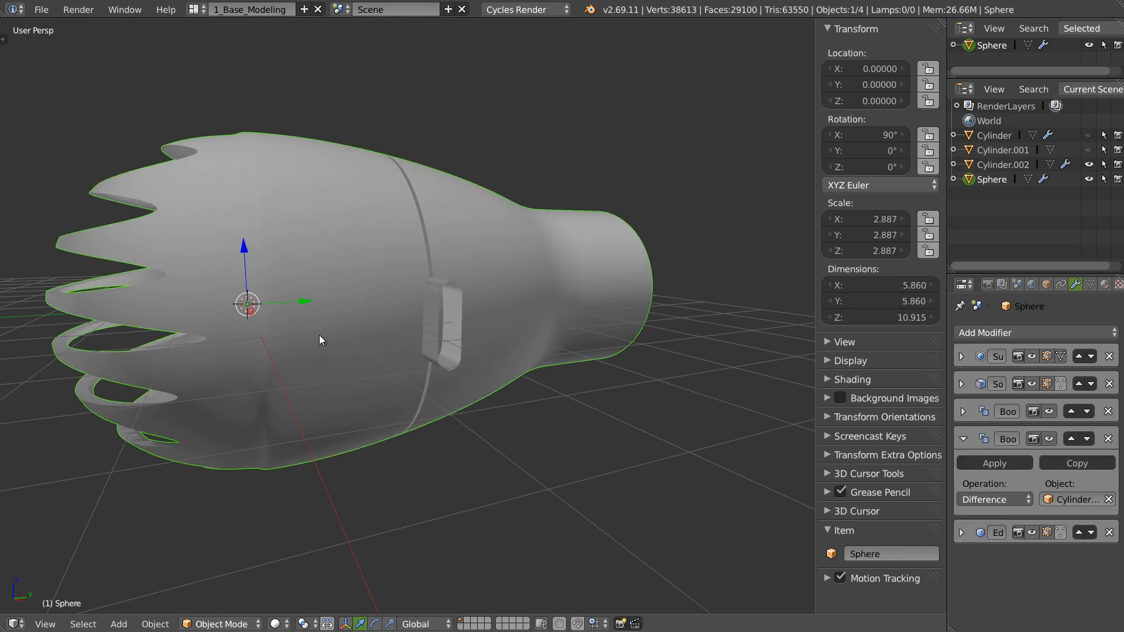
pyautogui.moveTo(319, 335); pyautogui.dragTo(364, 318, button='middle')
pyautogui.rightClick(409, 317)
pyautogui.hotkey('ctrl', 'a')
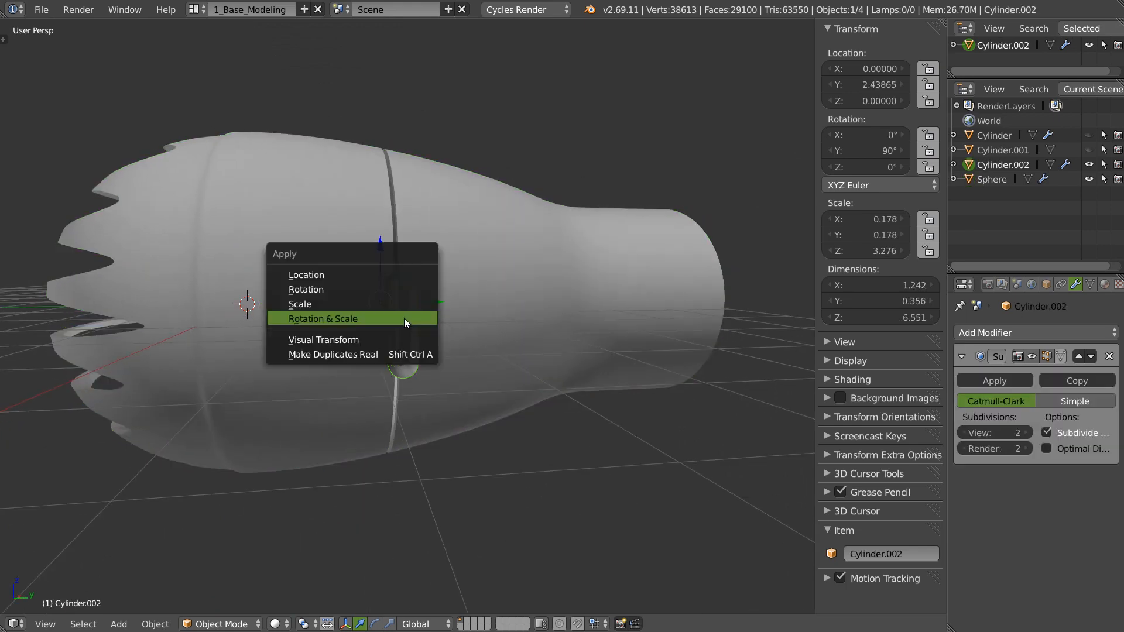
pyautogui.click(339, 275)
pyautogui.hotkey('ctrl', 'a')
pyautogui.click(305, 323)
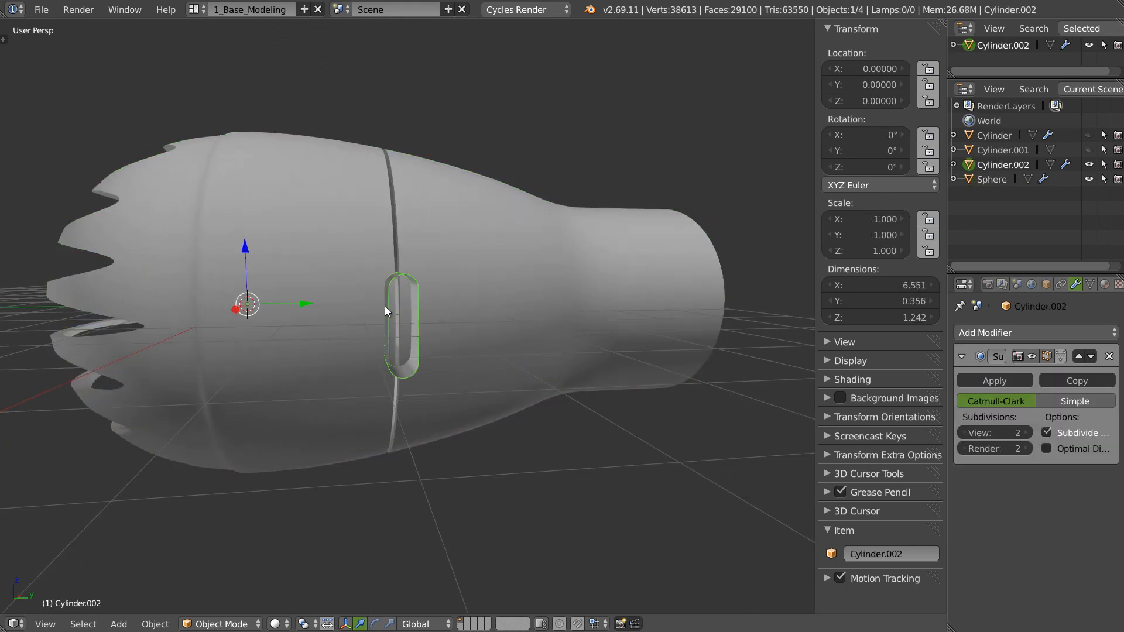
# Step: Add a Boolean modifier to the Sphere body with operation Difference and object Cylinder.002, and hide Cylinder.002
pyautogui.rightClick(447, 303)
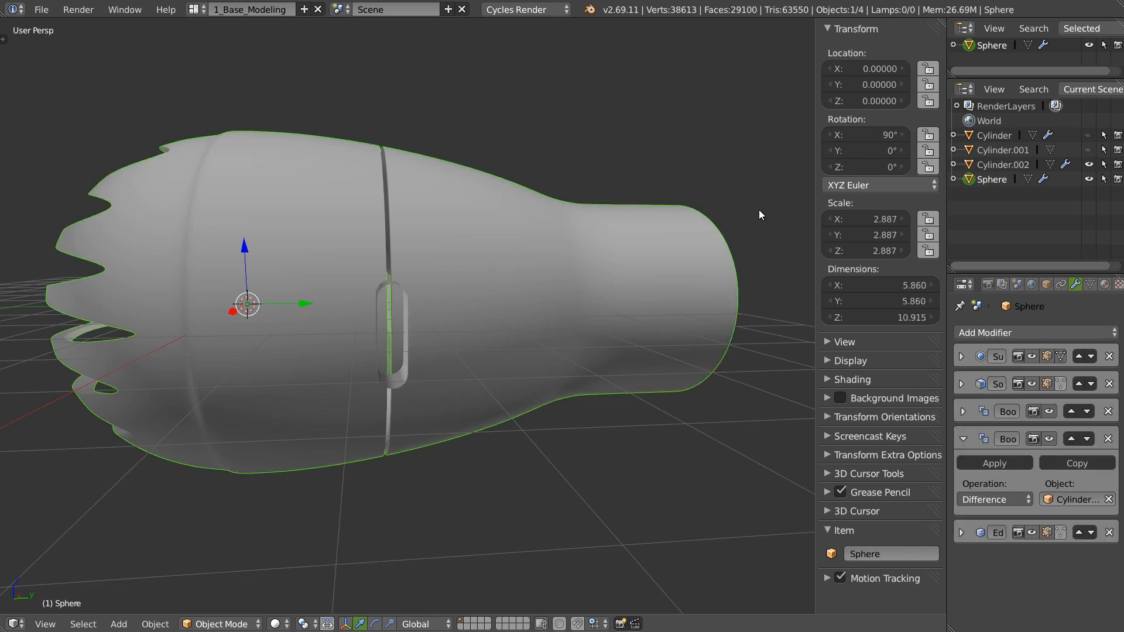
pyautogui.click(981, 333)
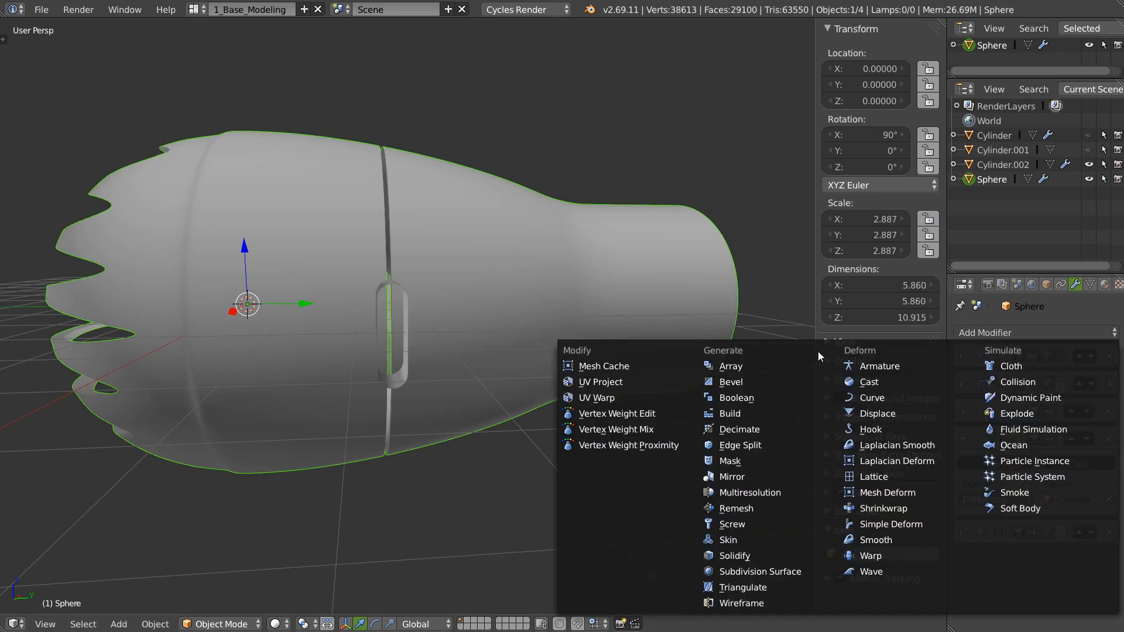
pyautogui.click(721, 400)
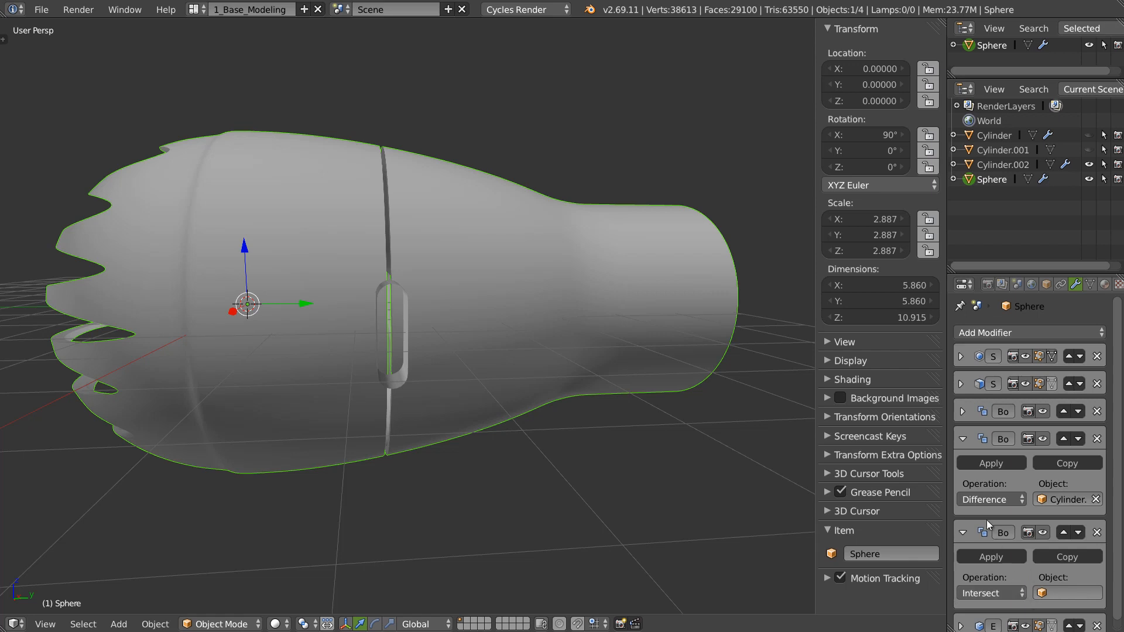
pyautogui.click(988, 593)
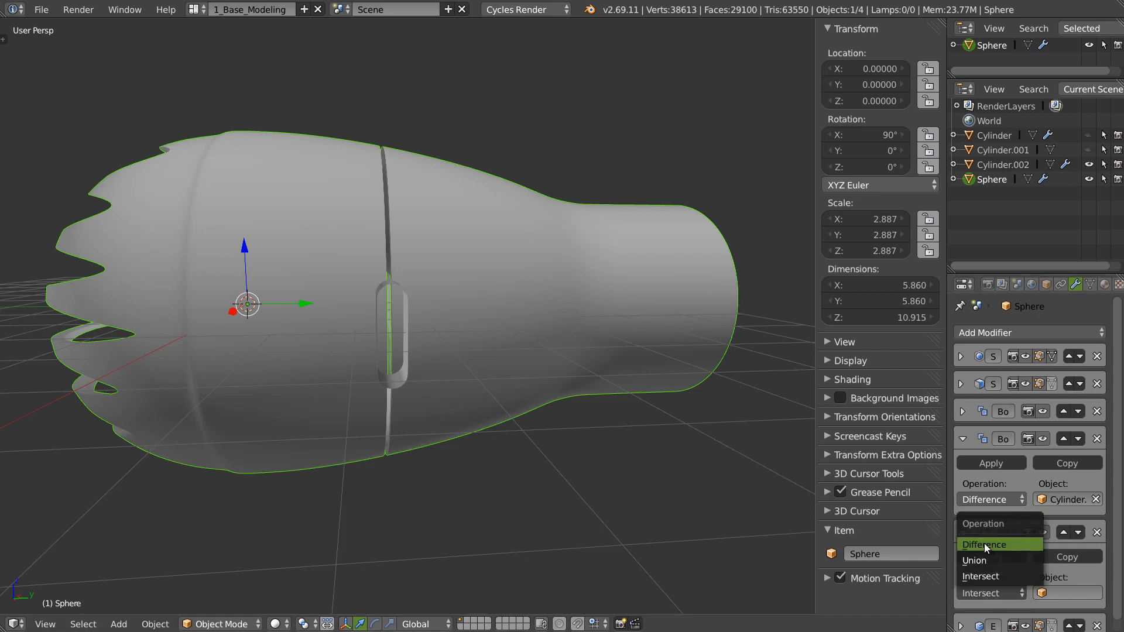
pyautogui.click(982, 544)
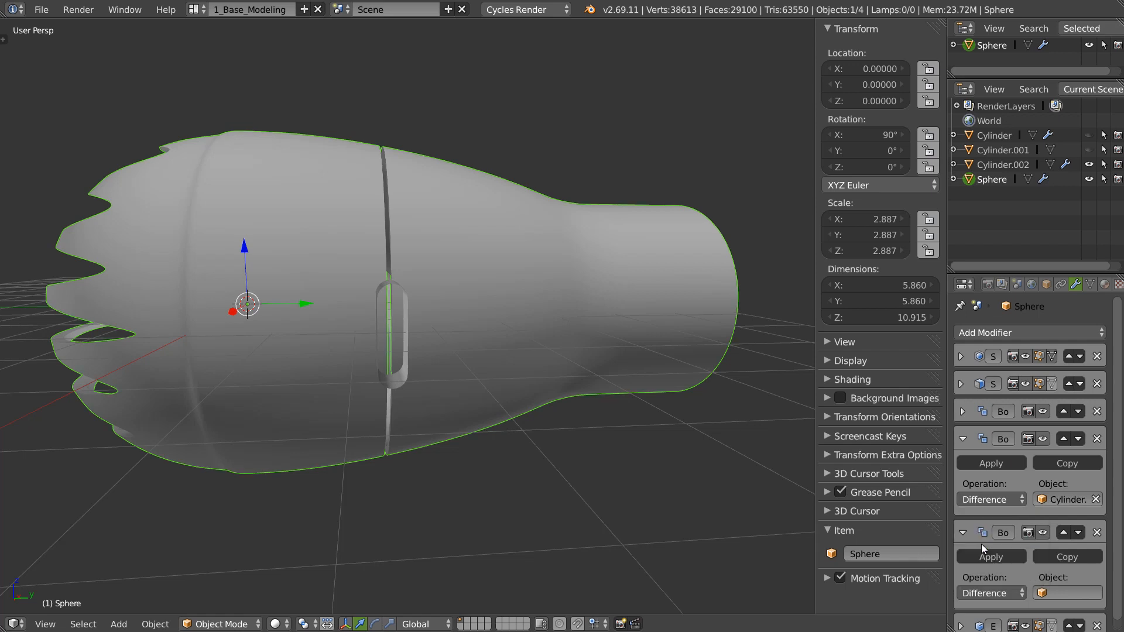
pyautogui.click(1046, 594)
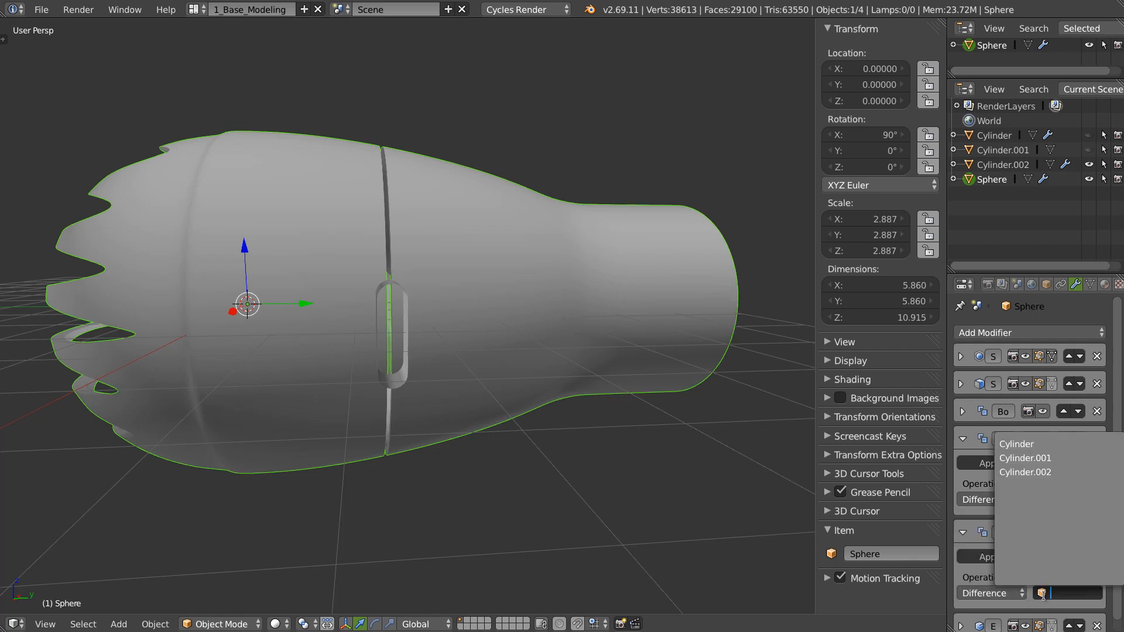
pyautogui.click(1009, 475)
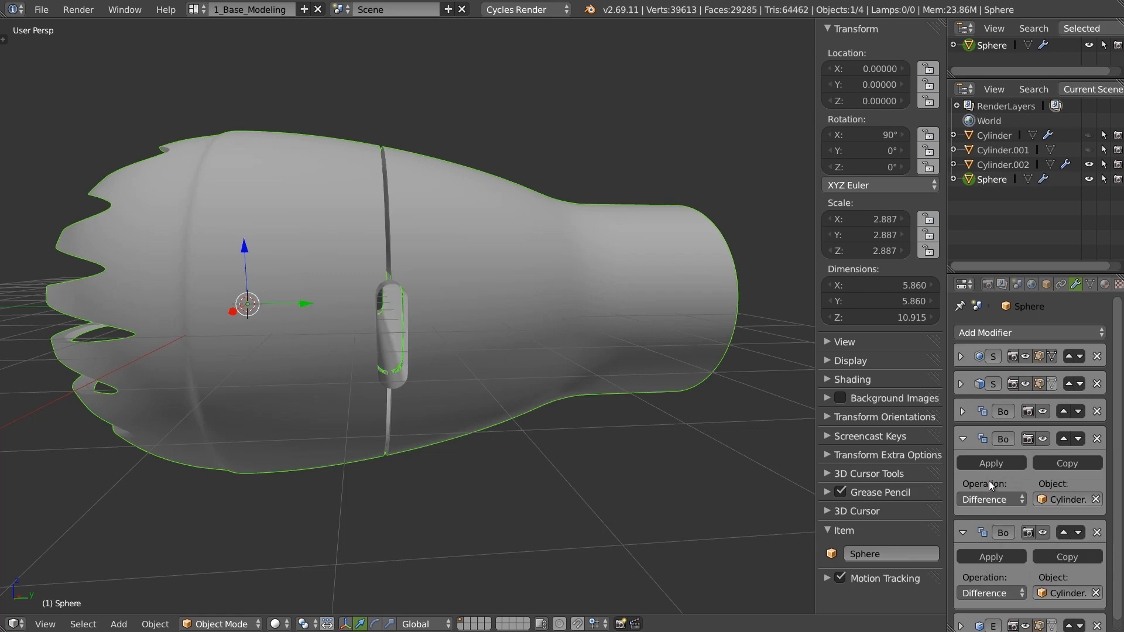
pyautogui.moveTo(521, 329); pyautogui.dragTo(863, 214, button='middle')
pyautogui.click(1088, 164)
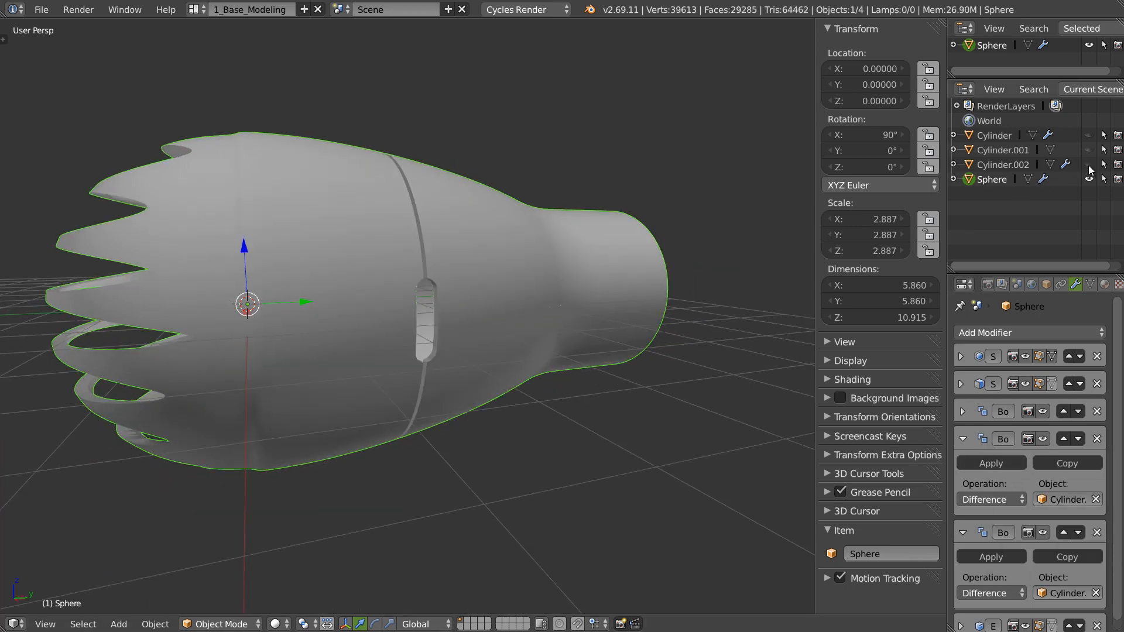
# Step: Examine the elongated cutout on both sides of the body, including where it meets the thin groove
pyautogui.moveTo(428, 268); pyautogui.dragTo(381, 248, button='middle')
pyautogui.scroll(6, 421, 226)
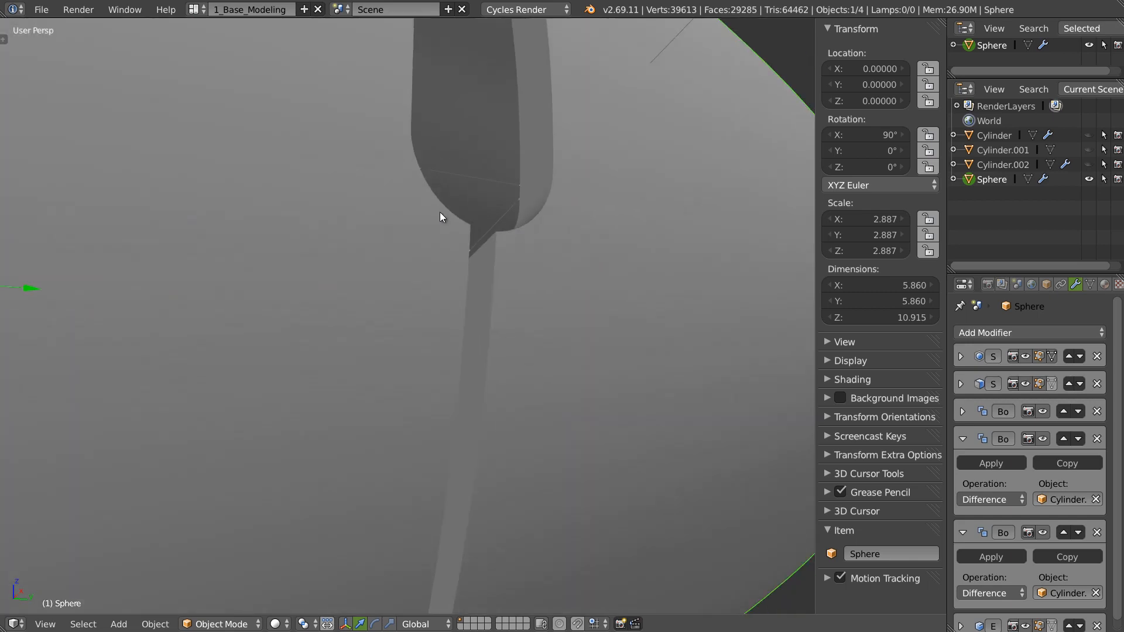
pyautogui.scroll(-2, 441, 212)
pyautogui.moveTo(440, 212); pyautogui.dragTo(561, 231, button='middle')
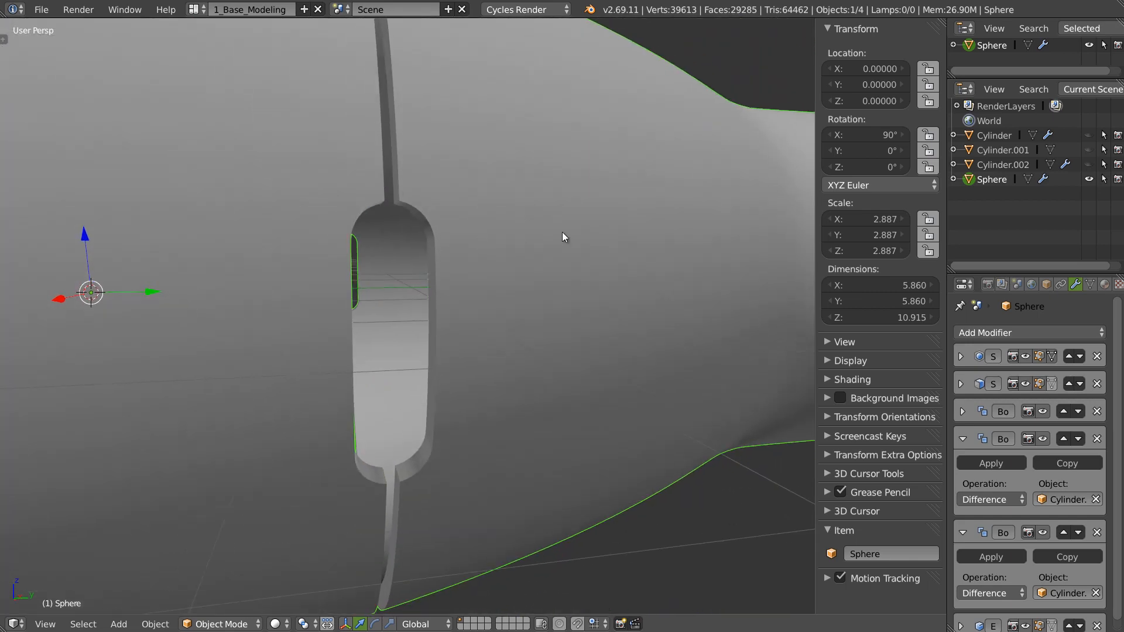
pyautogui.scroll(-6, 550, 235)
pyautogui.moveTo(431, 262); pyautogui.dragTo(418, 295, button='middle')
pyautogui.scroll(5, 418, 296)
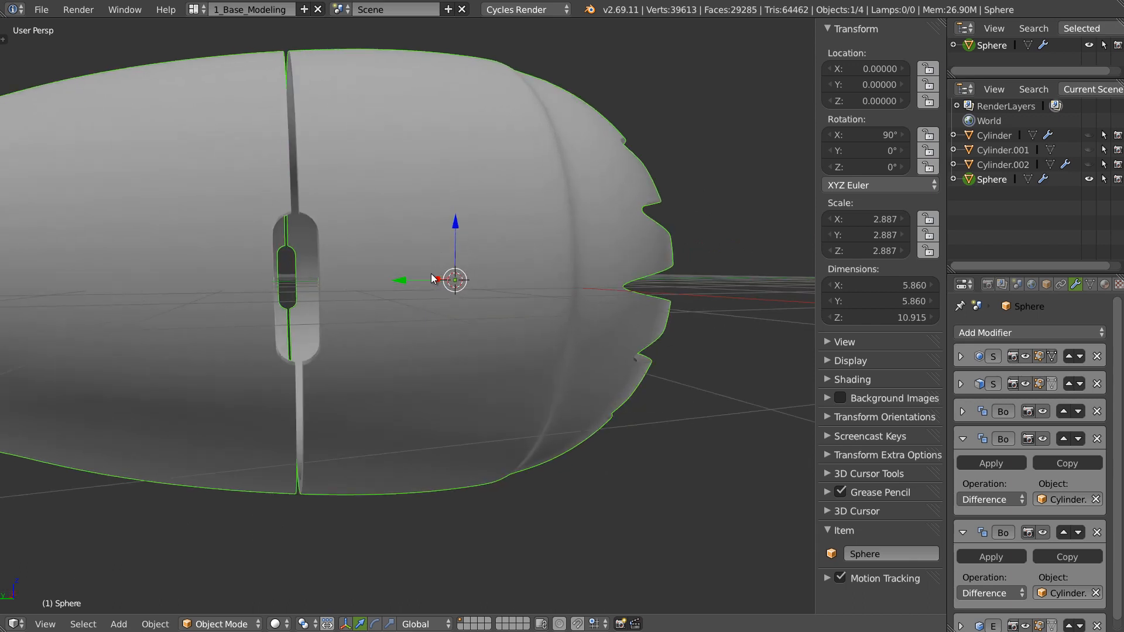
# Step: Unhide Cylinder.002 and duplicate it in place
pyautogui.click(1001, 164)
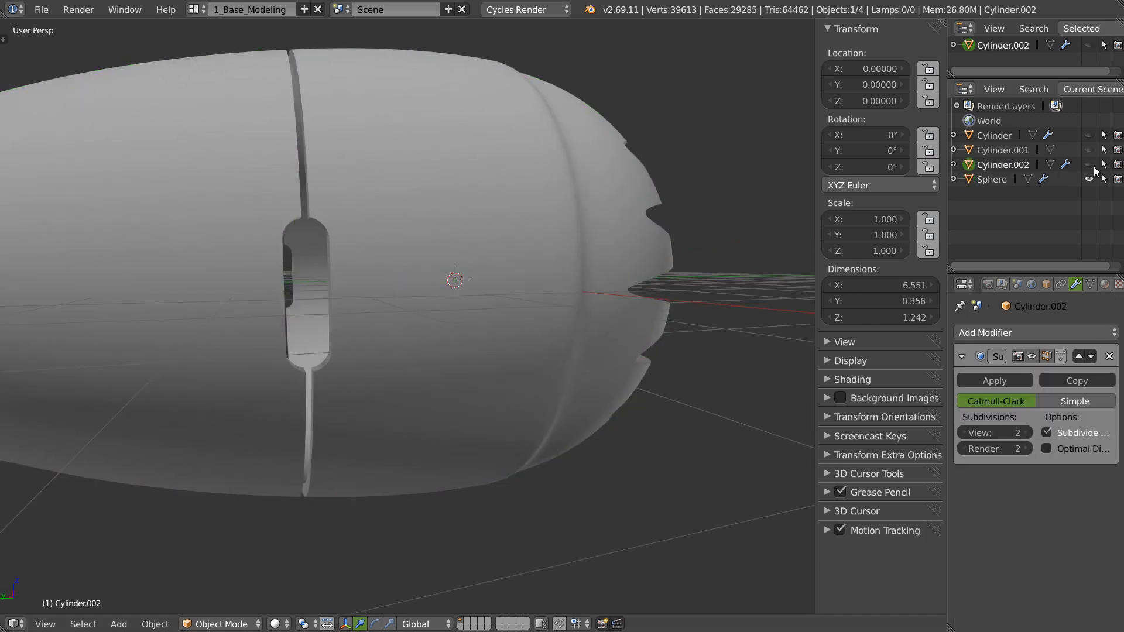
pyautogui.click(1088, 165)
pyautogui.moveTo(403, 257); pyautogui.dragTo(405, 265, button='middle')
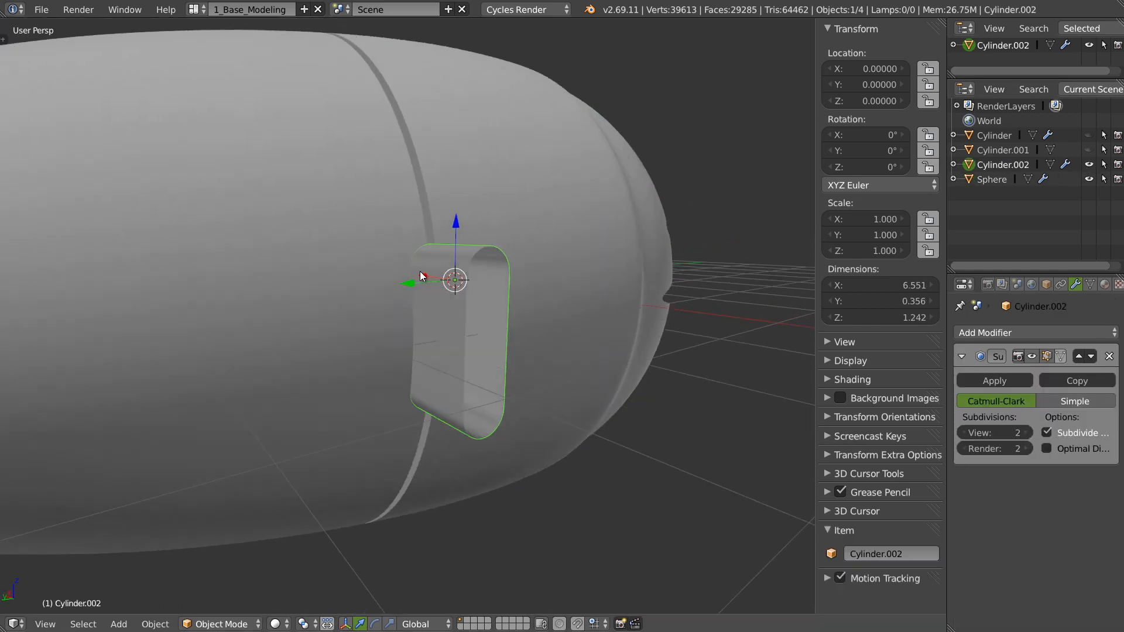
pyautogui.hotkey('shift', 'd')
pyautogui.rightClick(425, 286)
# Step: Scale the duplicated ring along X to about 0.841 so its ends sit slightly inside the body's surface
pyautogui.moveTo(494, 258); pyautogui.dragTo(482, 289, button='middle')
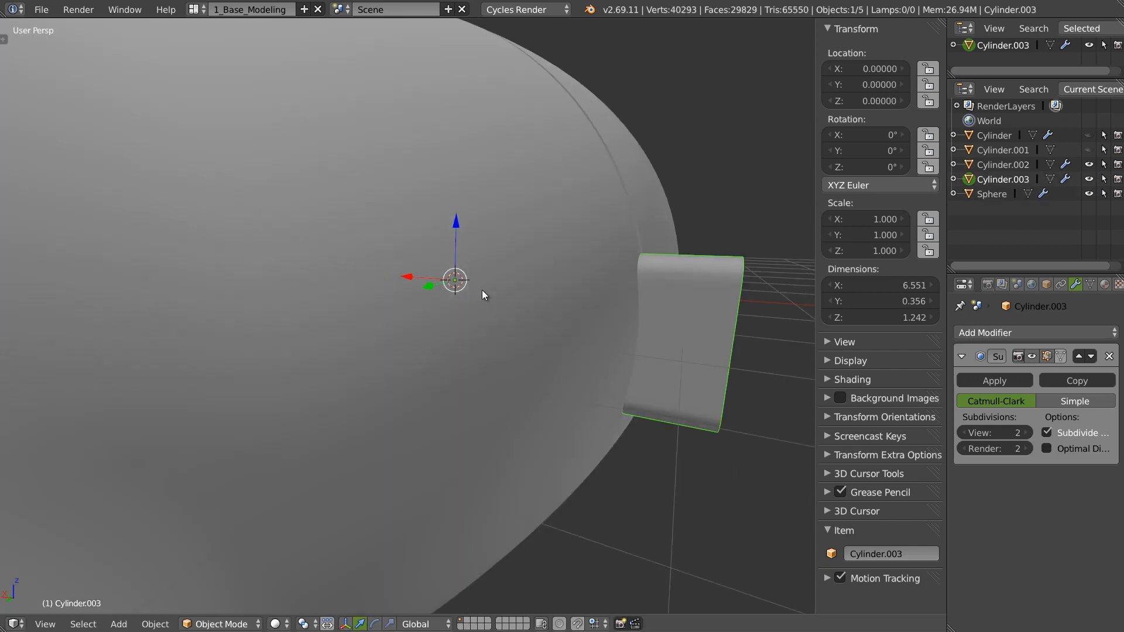
pyautogui.press('s')
pyautogui.press('x')
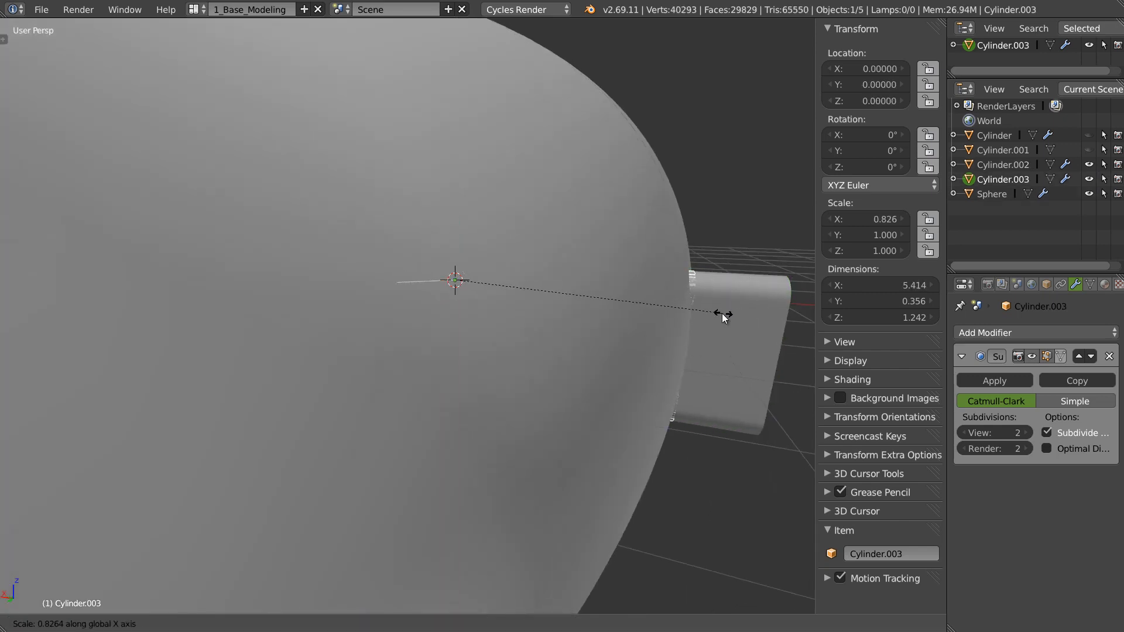
pyautogui.click(725, 314)
pyautogui.moveTo(726, 315); pyautogui.dragTo(687, 308, button='middle')
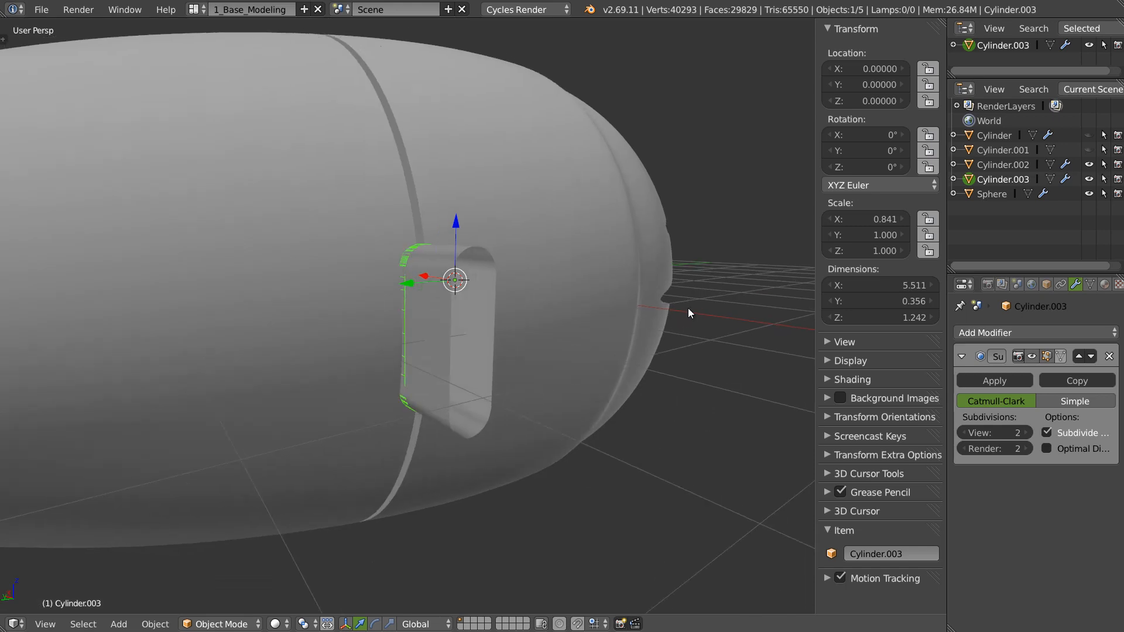
# Step: In local view, extrude the edge loop at one open end of the duplicate and scale it inward to about 0.91
pyautogui.press('KP_Divide')
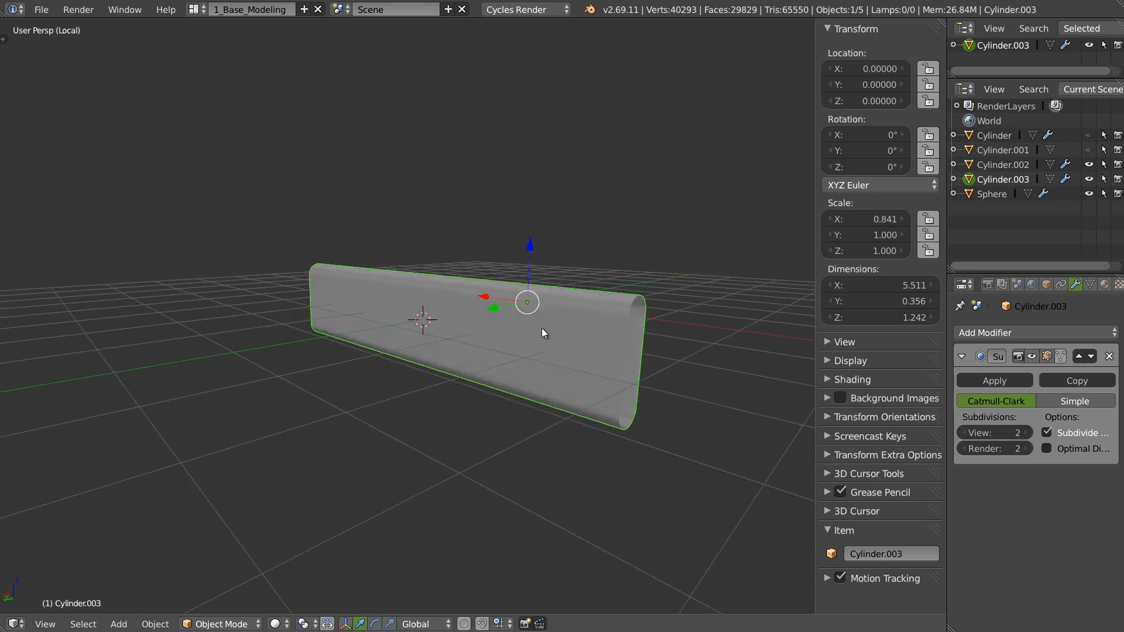
pyautogui.press('Tab')
pyautogui.moveTo(568, 326); pyautogui.dragTo(520, 366, button='middle')
pyautogui.hotkey('ctrl', 'Tab')
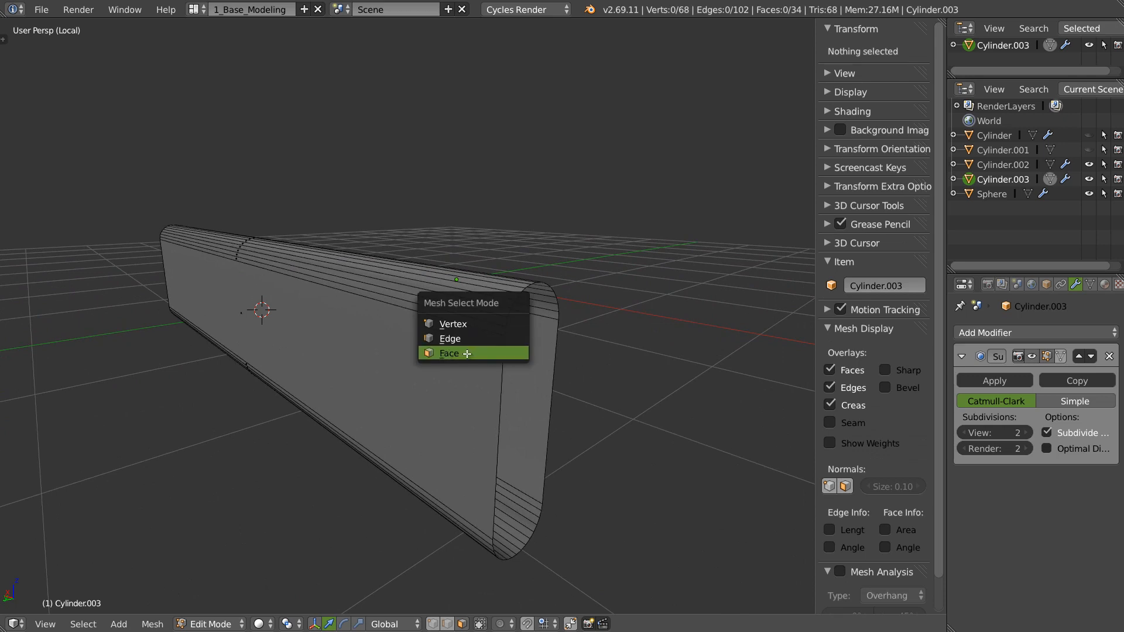
pyautogui.click(468, 337)
pyautogui.keyDown('alt'); pyautogui.rightClick(542, 375); pyautogui.keyUp('alt')
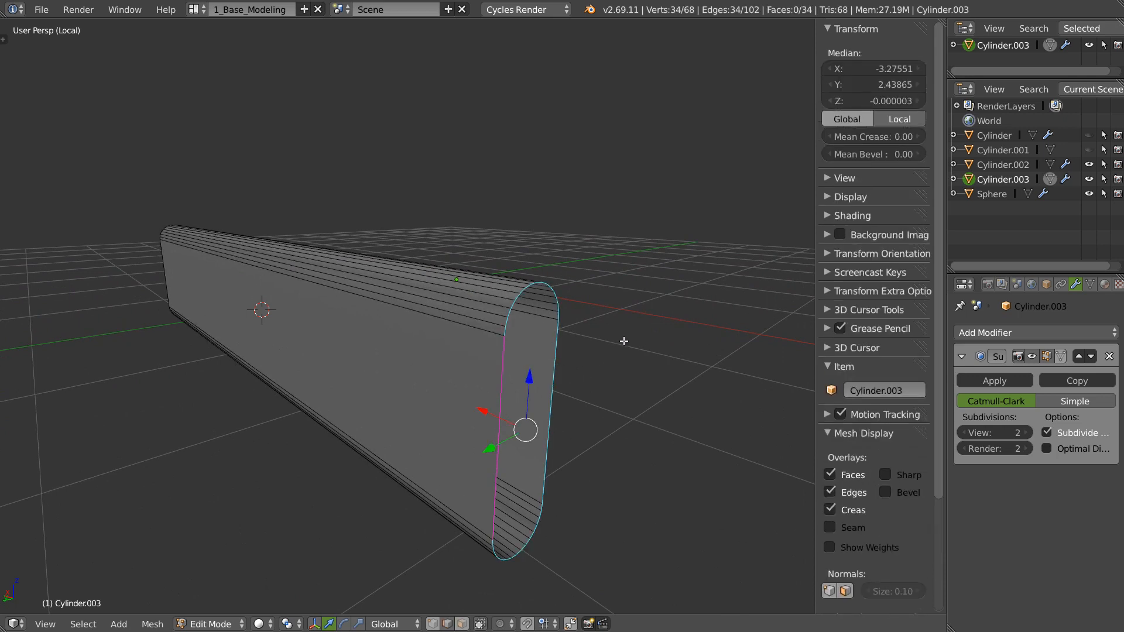
pyautogui.press('e')
pyautogui.press('s')
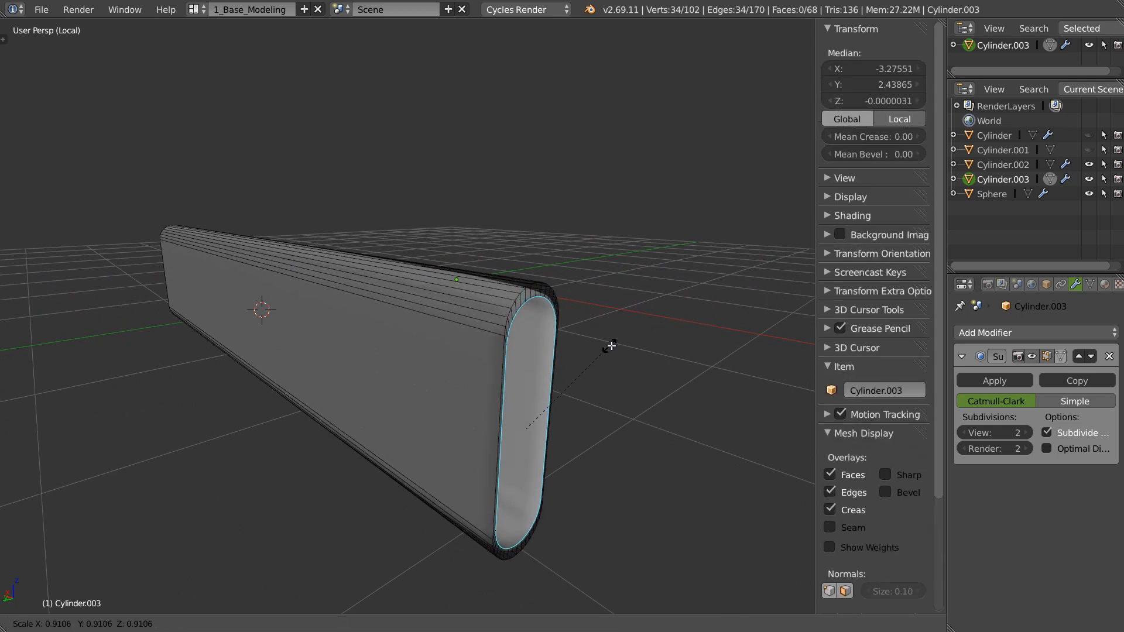
pyautogui.click(608, 346)
# Step: Add an edge loop around the duplicate's long sides and slide it close to the rimmed end
pyautogui.moveTo(609, 345); pyautogui.dragTo(453, 313, button='middle')
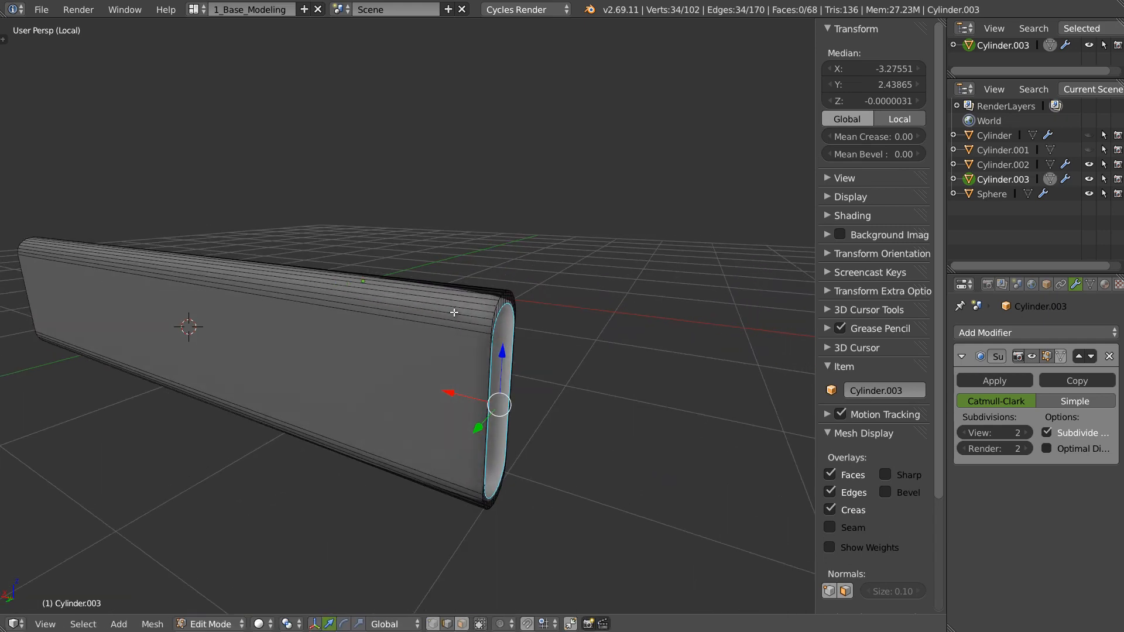
pyautogui.hotkey('ctrl', 'r')
pyautogui.click(461, 313)
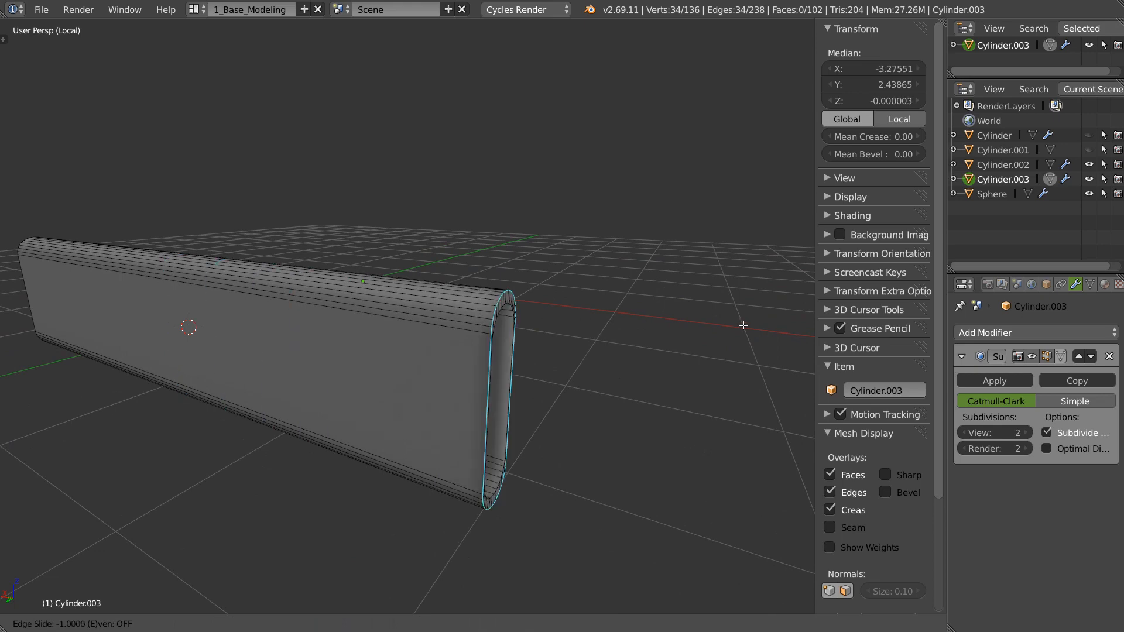
pyautogui.click(699, 325)
# Step: Scale the rim's inner edge loop along Y to narrow the opening and even out the rim's width
pyautogui.moveTo(698, 325); pyautogui.dragTo(638, 345, button='middle')
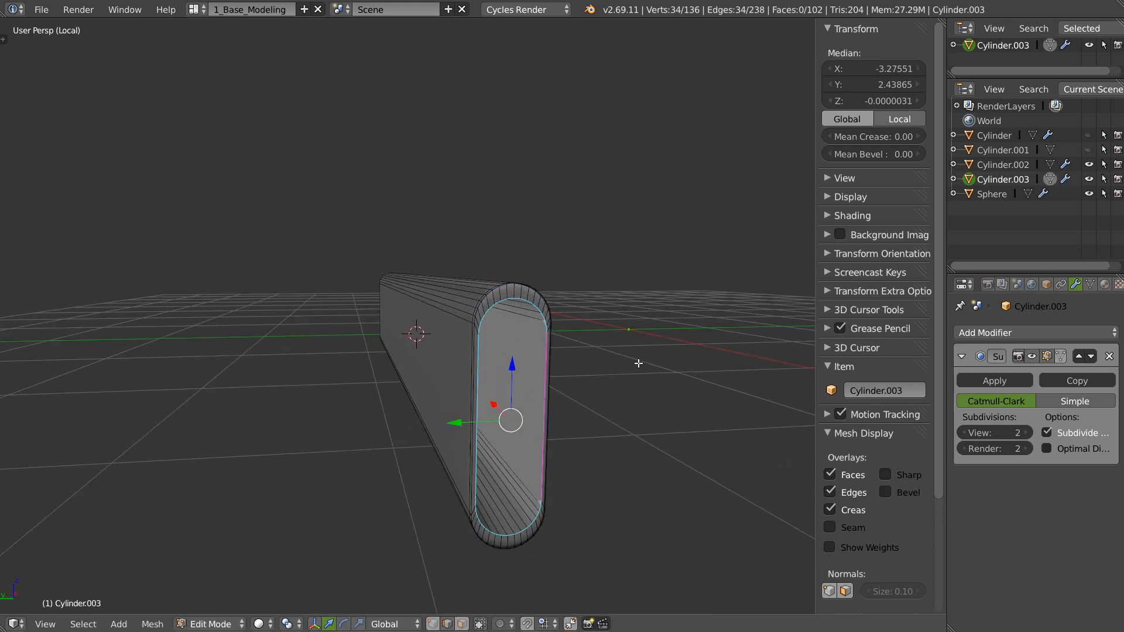
pyautogui.press('s')
pyautogui.press('y')
pyautogui.click(614, 350)
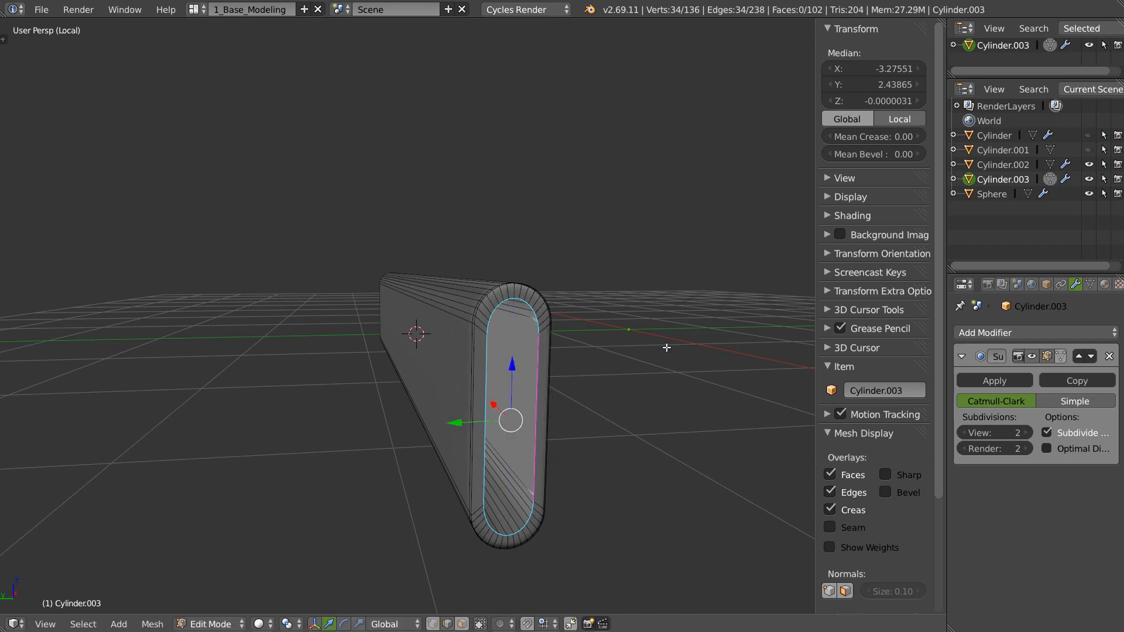
# Step: Extrude the rim's inner edge loop inward along X by about 0.036 to start a recess
pyautogui.moveTo(667, 348); pyautogui.dragTo(679, 367, button='middle')
pyautogui.press('e')
pyautogui.press('x')
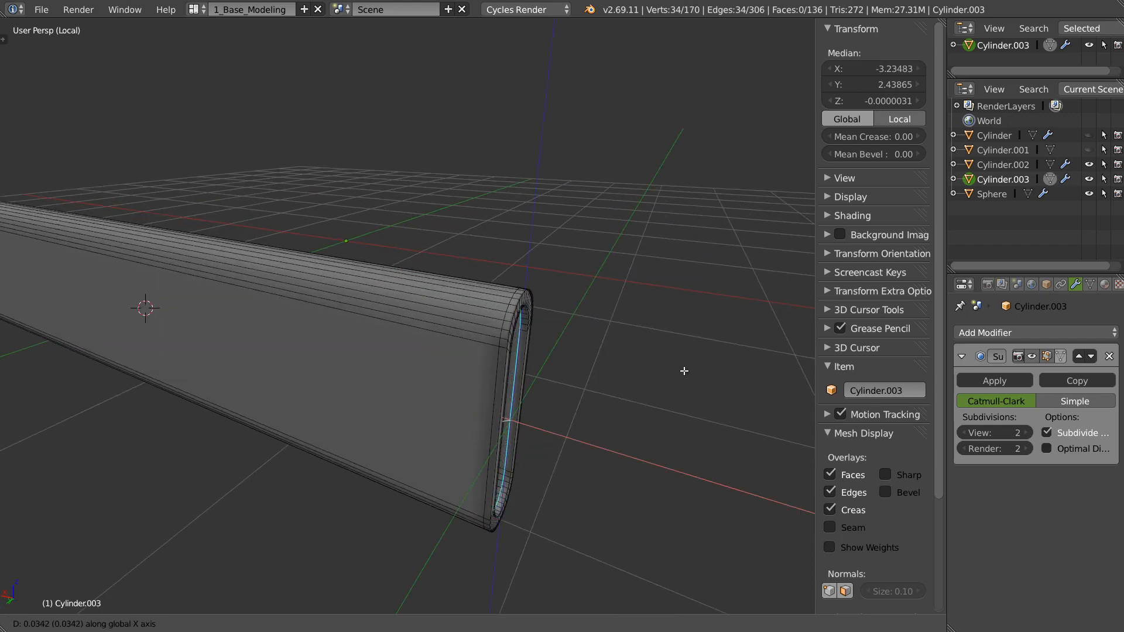
pyautogui.click(682, 370)
pyautogui.moveTo(610, 354); pyautogui.dragTo(587, 344, button='middle')
pyautogui.scroll(1, 559, 336)
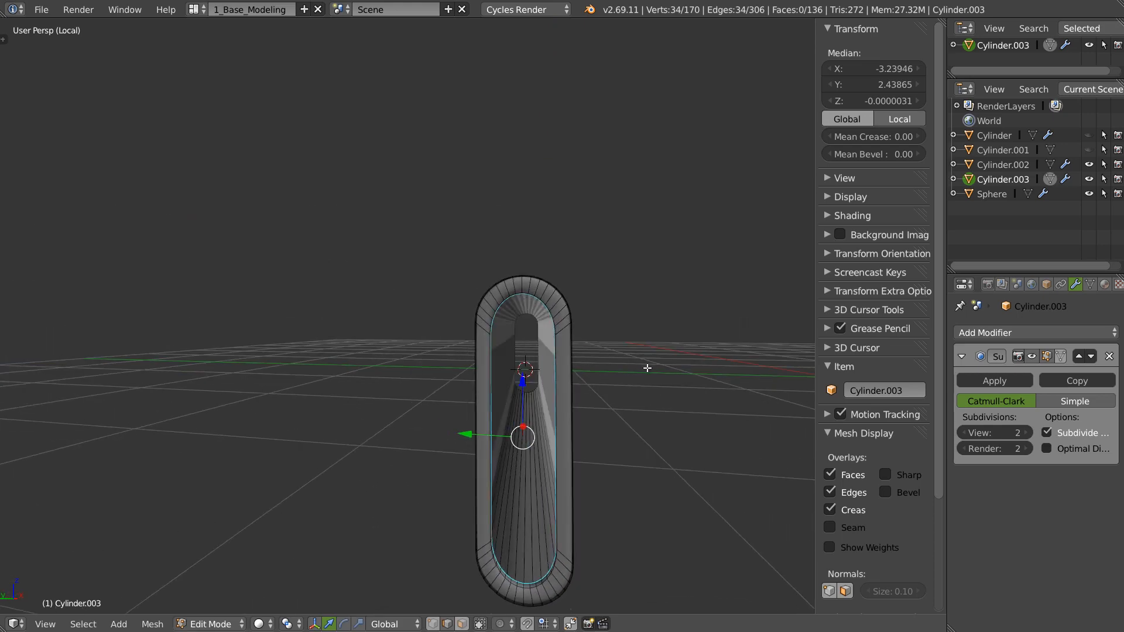
# Step: Scale the recess's inner loop down slightly, narrow it along Y to about 0.80, and fill it with a face
pyautogui.press('s')
pyautogui.click(639, 373)
pyautogui.press('s')
pyautogui.press('y')
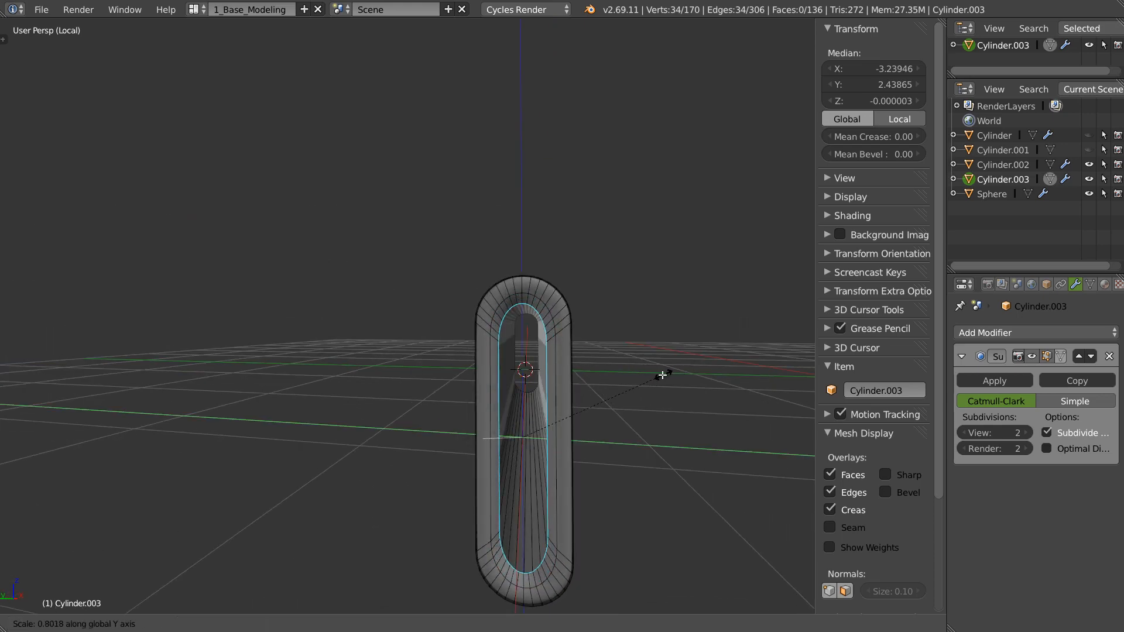
pyautogui.click(662, 375)
pyautogui.moveTo(582, 337); pyautogui.dragTo(415, 327, button='middle')
pyautogui.press('f')
# Step: Select the edge loop at the duplicate's far open end and set its median X to 0
pyautogui.keyDown('shift'); pyautogui.moveTo(416, 328); pyautogui.dragTo(502, 293, button='middle'); pyautogui.keyUp('shift')
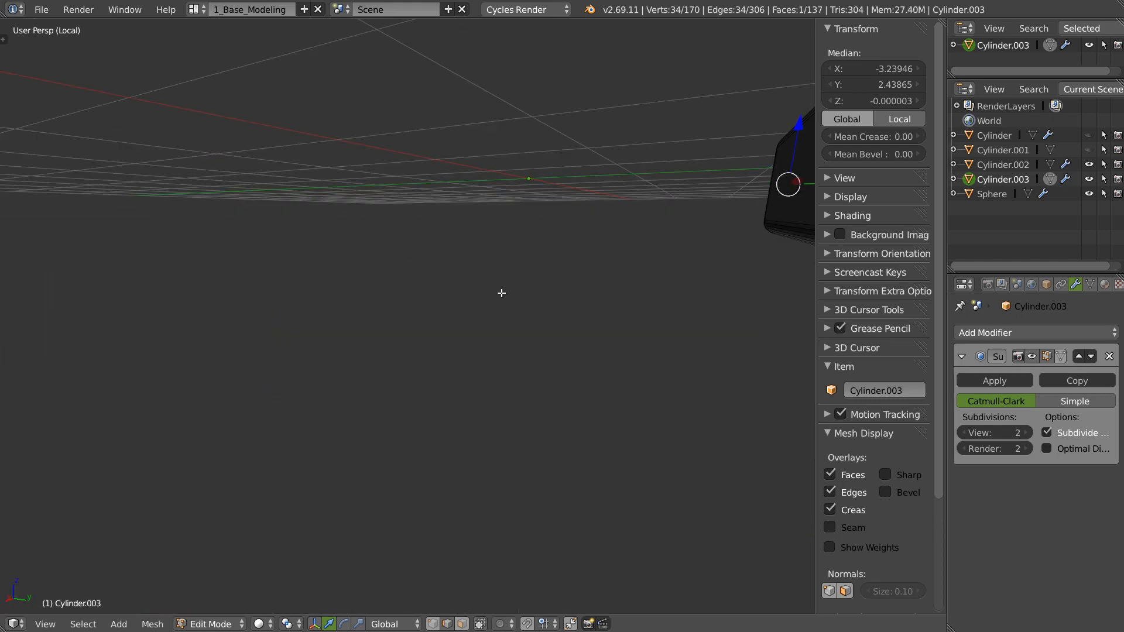
pyautogui.scroll(-3, 510, 297)
pyautogui.keyDown('alt'); pyautogui.rightClick(397, 284); pyautogui.keyUp('alt')
pyautogui.moveTo(397, 283); pyautogui.dragTo(466, 240, button='middle')
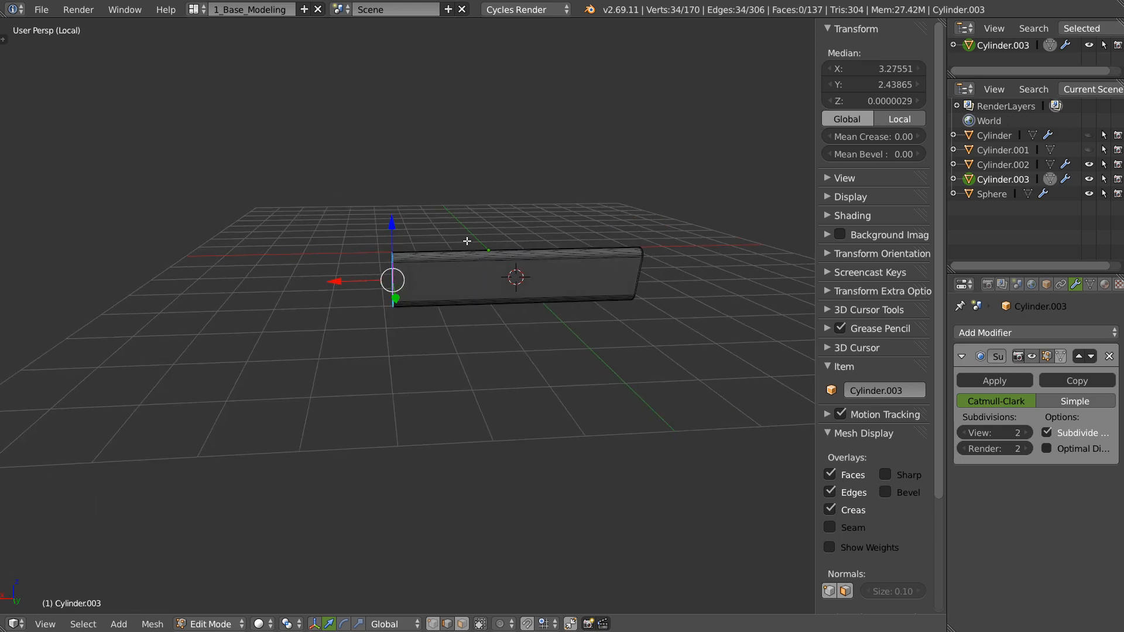
pyautogui.moveTo(337, 283); pyautogui.dragTo(444, 281)
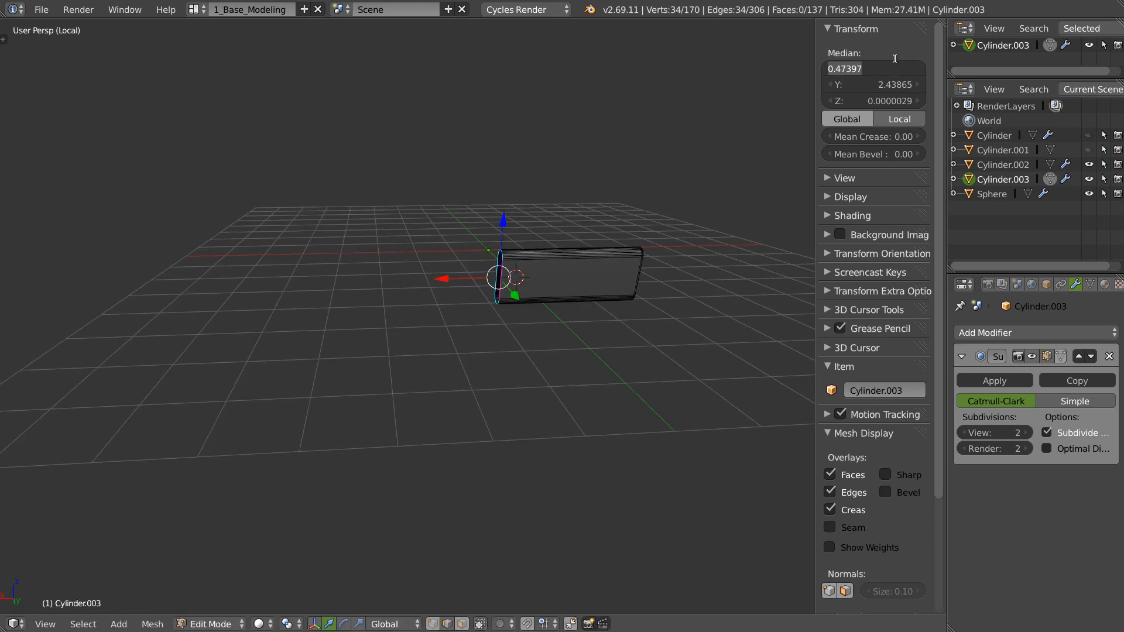
pyautogui.press('Return')
pyautogui.moveTo(620, 319); pyautogui.dragTo(535, 292, button='middle')
pyautogui.keyDown('shift'); pyautogui.moveTo(535, 293); pyautogui.dragTo(486, 306, button='middle'); pyautogui.keyUp('shift')
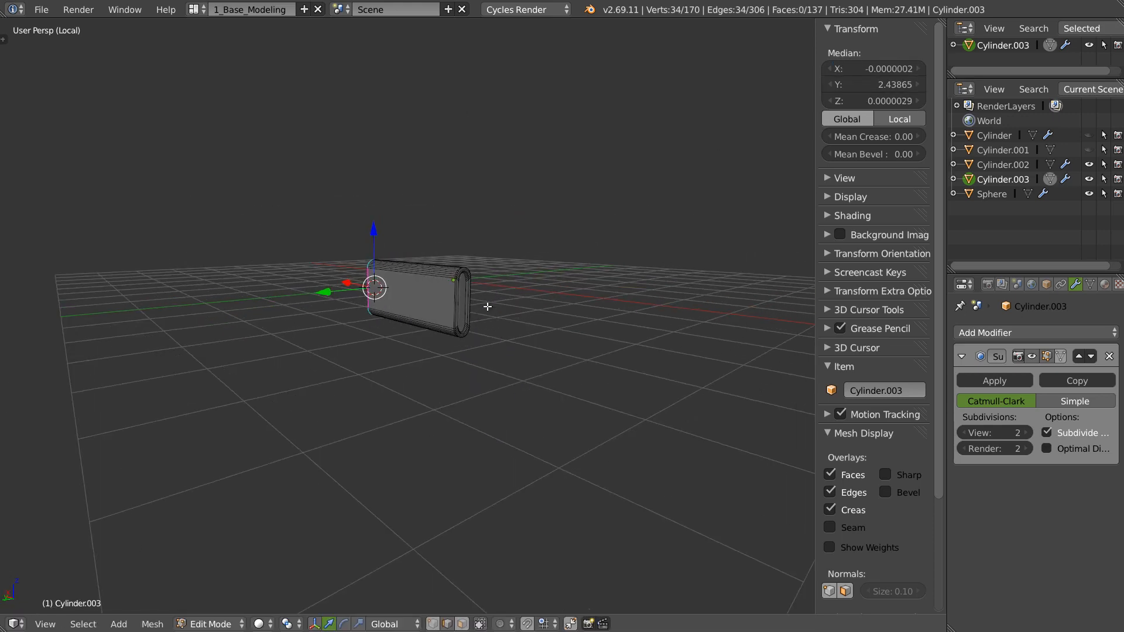
# Step: Move the open end's edge loop along X to about -3.01, leaving only a short insert behind the rim
pyautogui.scroll(6, 486, 306)
pyautogui.scroll(-3, 583, 244)
pyautogui.moveTo(582, 245); pyautogui.dragTo(533, 274, button='middle')
pyautogui.moveTo(462, 306); pyautogui.dragTo(632, 305, button='middle')
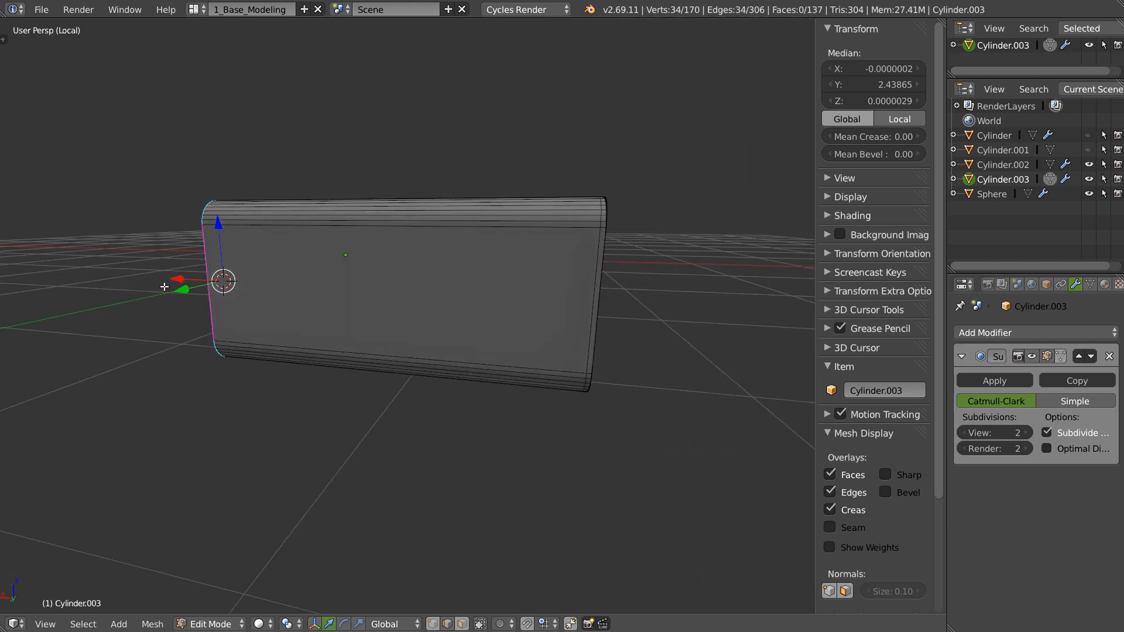
pyautogui.moveTo(177, 277); pyautogui.dragTo(518, 299)
pyautogui.moveTo(544, 299); pyautogui.dragTo(463, 296, button='middle')
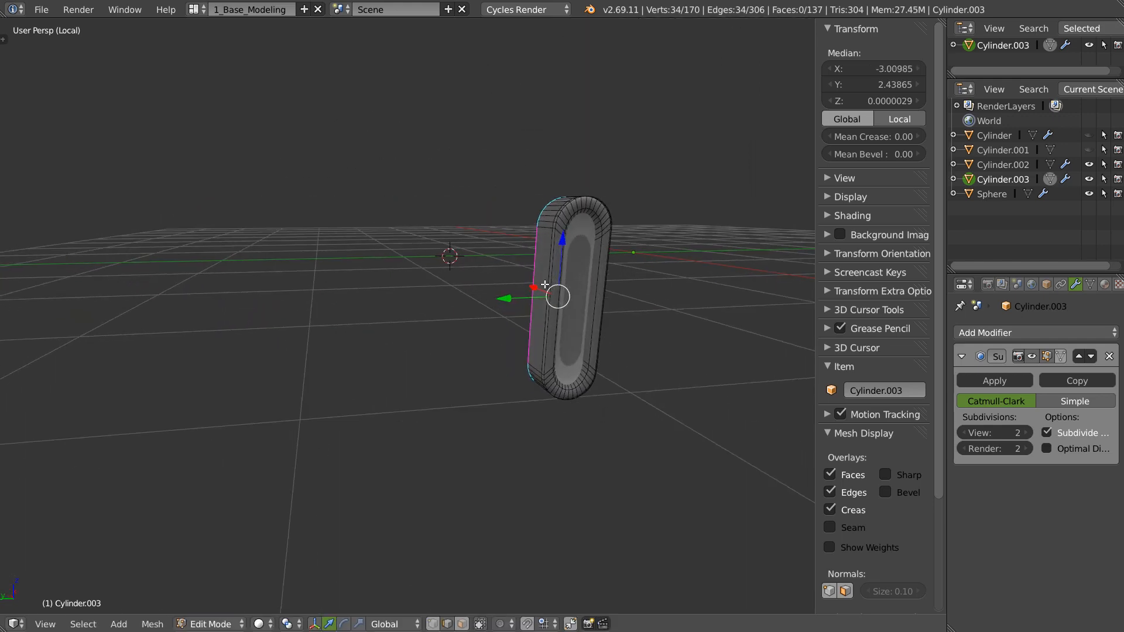
# Step: In Object Mode, add an Edge Split modifier to the insert and place it above the Subdivision Surface modifier
pyautogui.scroll(4, 615, 266)
pyautogui.keyDown('shift'); pyautogui.moveTo(649, 254); pyautogui.dragTo(592, 258, button='middle'); pyautogui.keyUp('shift')
pyautogui.press('Tab')
pyautogui.scroll(-2, 592, 258)
pyautogui.click(978, 331)
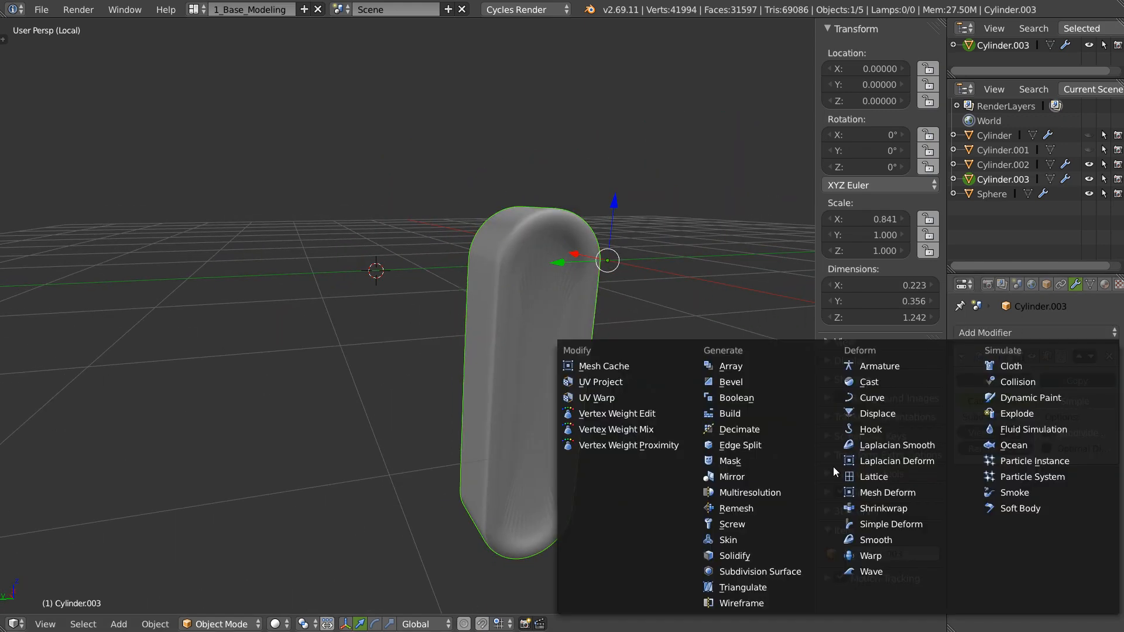
pyautogui.click(746, 444)
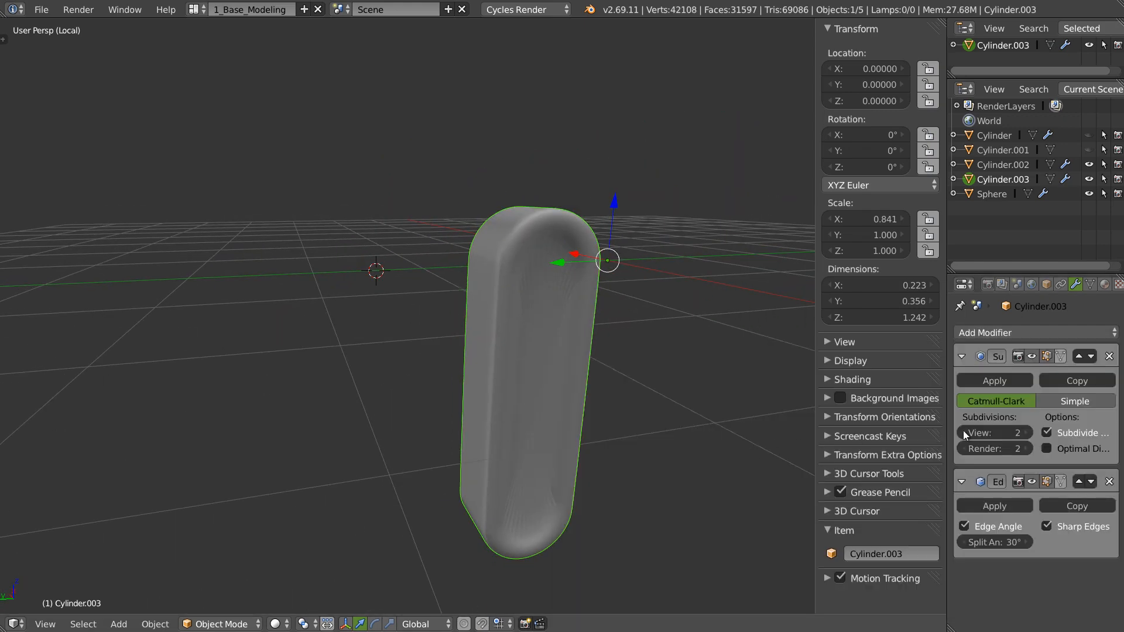
pyautogui.click(1078, 475)
pyautogui.moveTo(647, 353); pyautogui.dragTo(517, 324, button='middle')
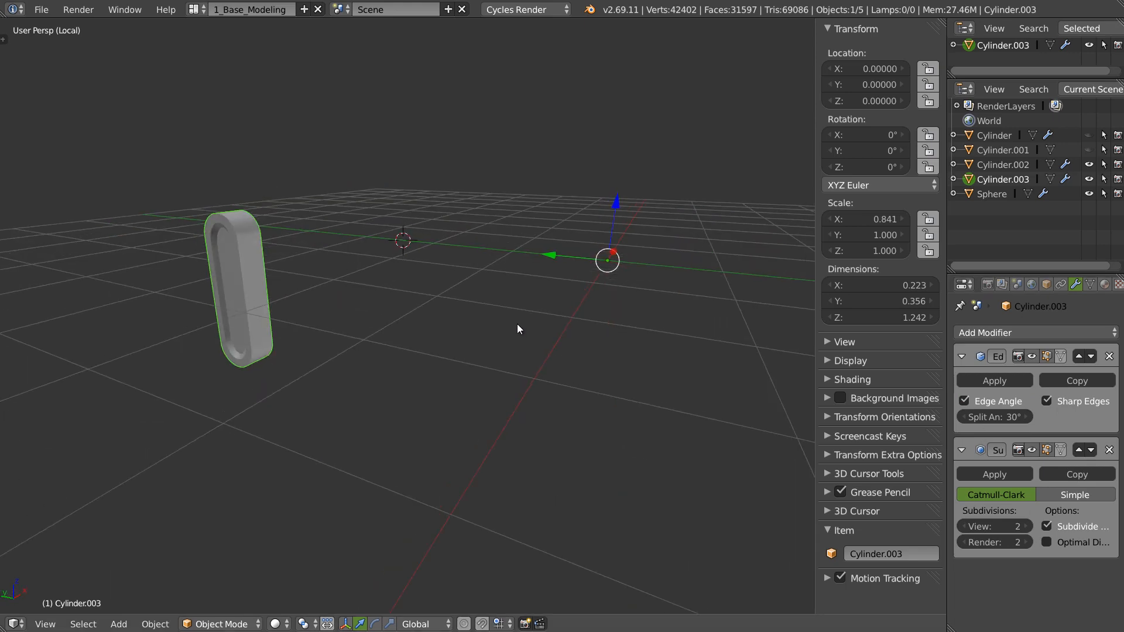
# Step: Bevel the rim's outer and inner edge loops and the recess floor's loop with one segment and an offset of about 0.004
pyautogui.keyDown('shift'); pyautogui.moveTo(406, 353); pyautogui.dragTo(508, 356, button='middle'); pyautogui.keyUp('shift')
pyautogui.keyDown('shift'); pyautogui.moveTo(407, 303); pyautogui.dragTo(493, 327, button='middle'); pyautogui.keyUp('shift')
pyautogui.scroll(3, 493, 327)
pyautogui.moveTo(528, 288); pyautogui.dragTo(473, 288, button='middle')
pyautogui.keyDown('shift'); pyautogui.moveTo(495, 170); pyautogui.dragTo(494, 281, button='middle'); pyautogui.keyUp('shift')
pyautogui.press('Tab')
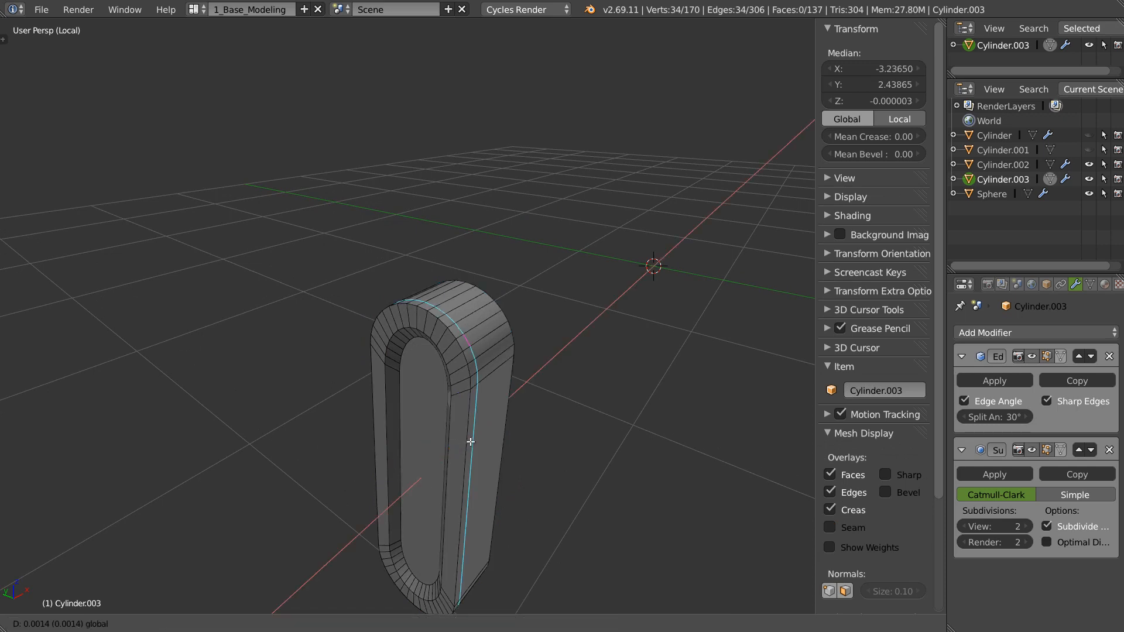
pyautogui.keyDown('alt'); pyautogui.rightClick(474, 336); pyautogui.keyUp('alt')
pyautogui.keyDown('alt'); pyautogui.rightClick(402, 339); pyautogui.keyUp('alt')
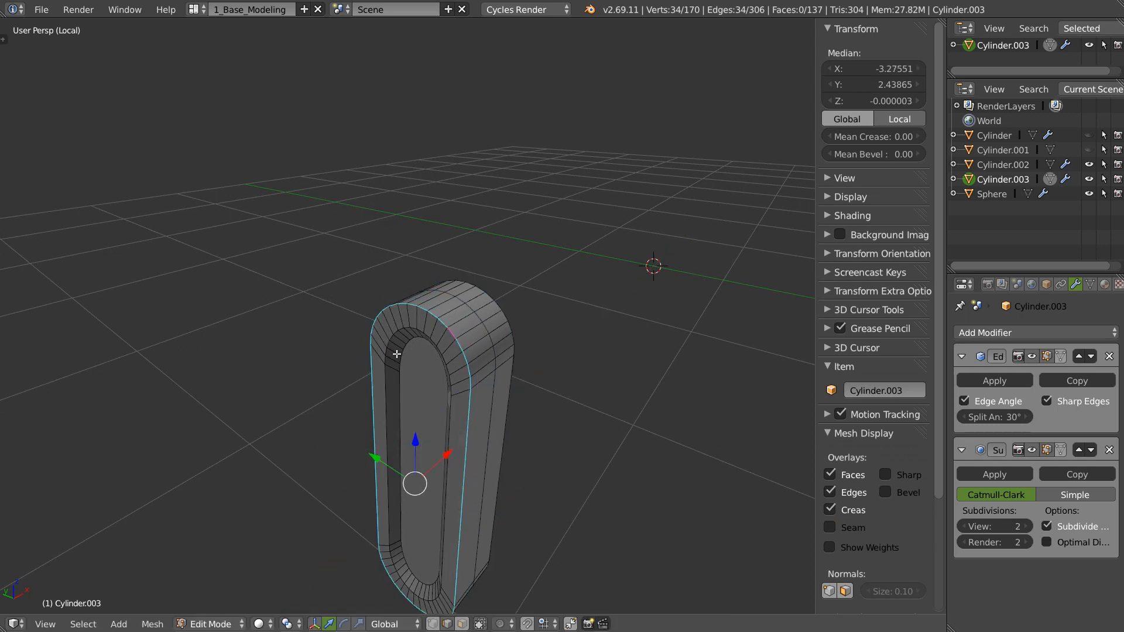
pyautogui.keyDown('alt'); pyautogui.keyDown('shift'); pyautogui.rightClick(387, 386); pyautogui.keyUp('shift'); pyautogui.keyUp('alt')
pyautogui.keyDown('alt'); pyautogui.keyDown('shift'); pyautogui.rightClick(401, 388); pyautogui.keyUp('shift'); pyautogui.keyUp('alt')
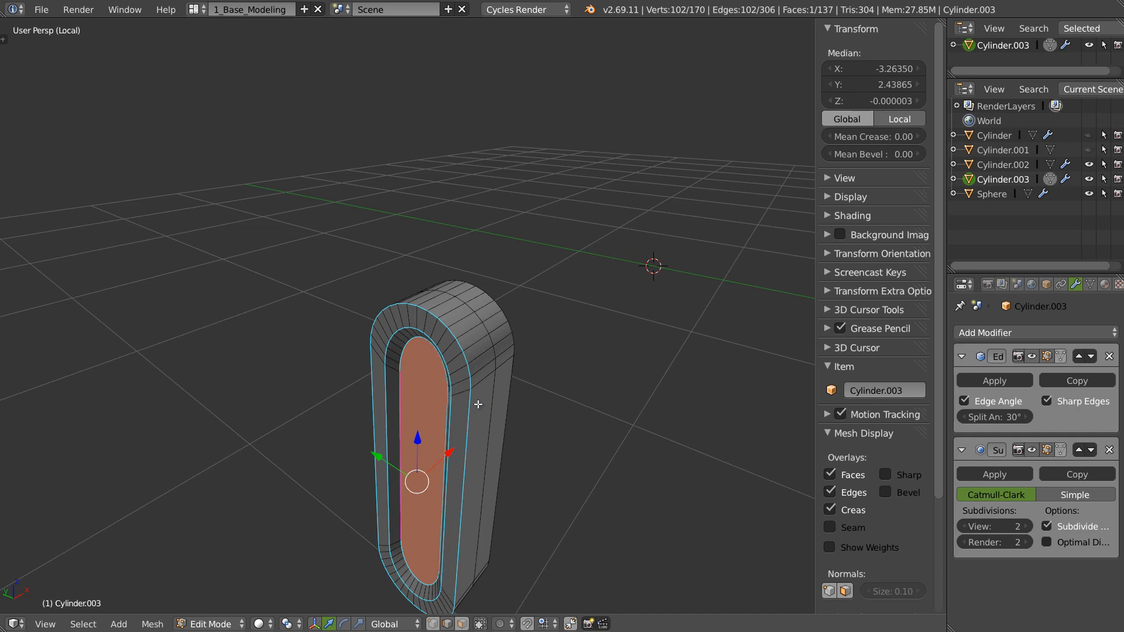
pyautogui.hotkey('ctrl', 'b')
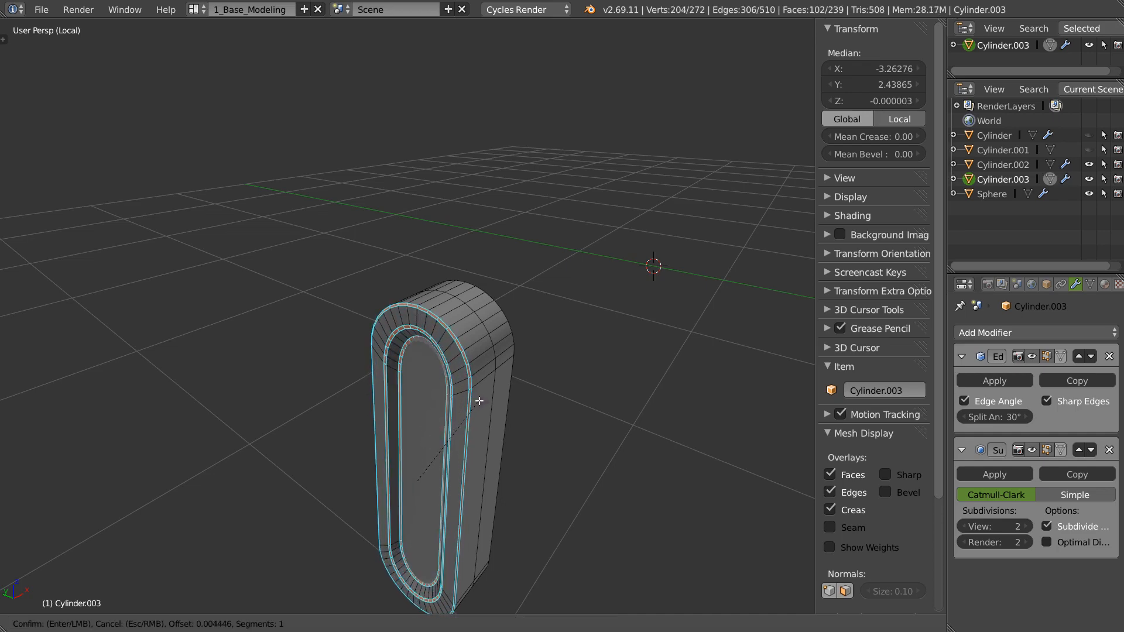
pyautogui.click(478, 400)
pyautogui.press('Tab')
# Step: Try a split angle of 10° on the insert's Edge Split modifier and raise it to 12°
pyautogui.scroll(6, 466, 338)
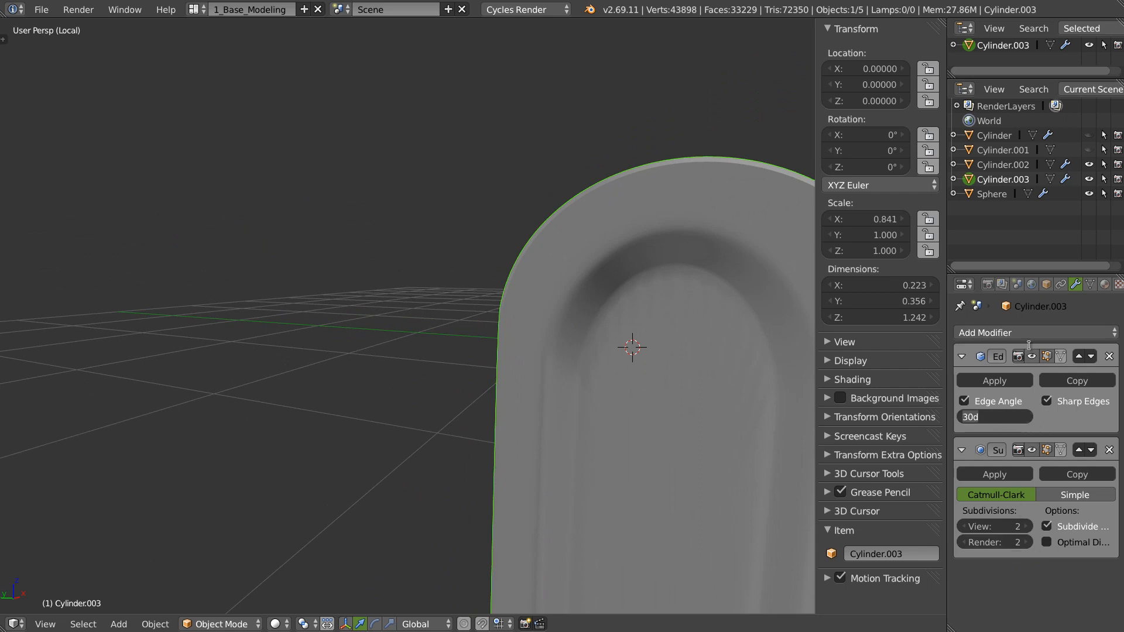
pyautogui.write('10')
pyautogui.press('Return')
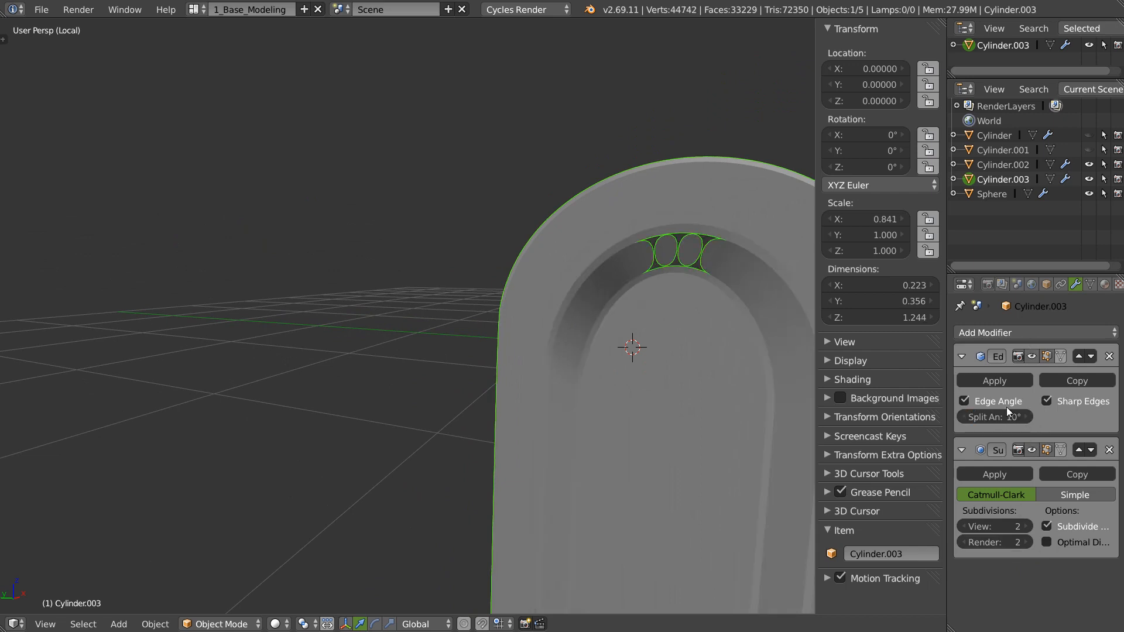
pyautogui.click(1028, 417)
pyautogui.click(1027, 416)
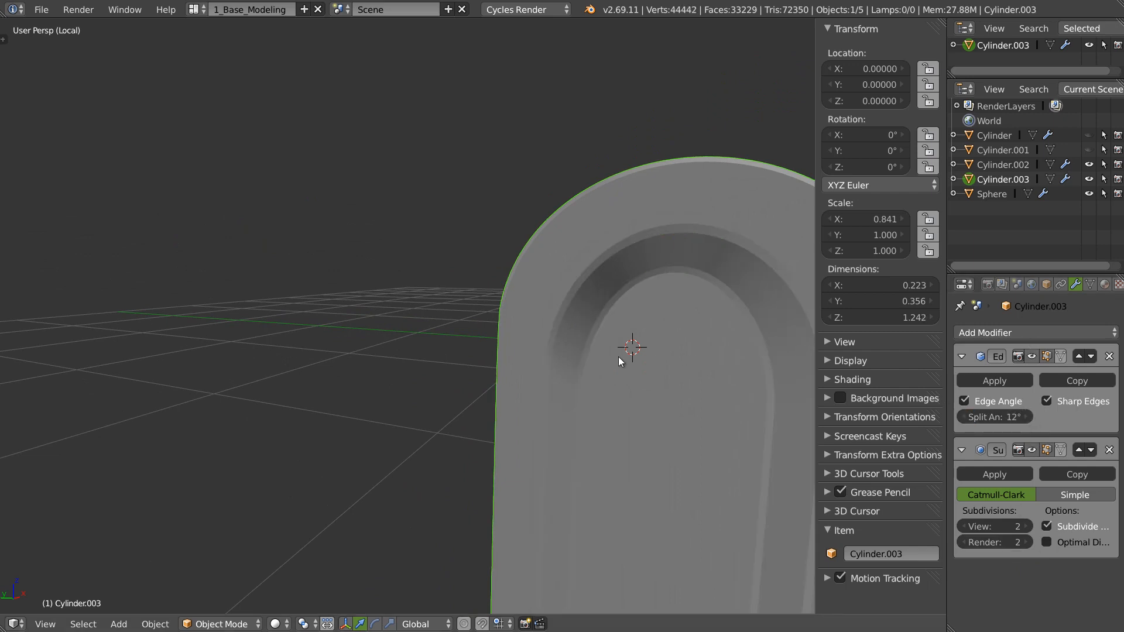
# Step: Apply the insert's rotation and scale and add a Mirror modifier to copy it to the opposite side
pyautogui.scroll(-6, 618, 356)
pyautogui.scroll(4, 511, 385)
pyautogui.moveTo(511, 384); pyautogui.dragTo(588, 394, button='middle')
pyautogui.scroll(-4, 655, 363)
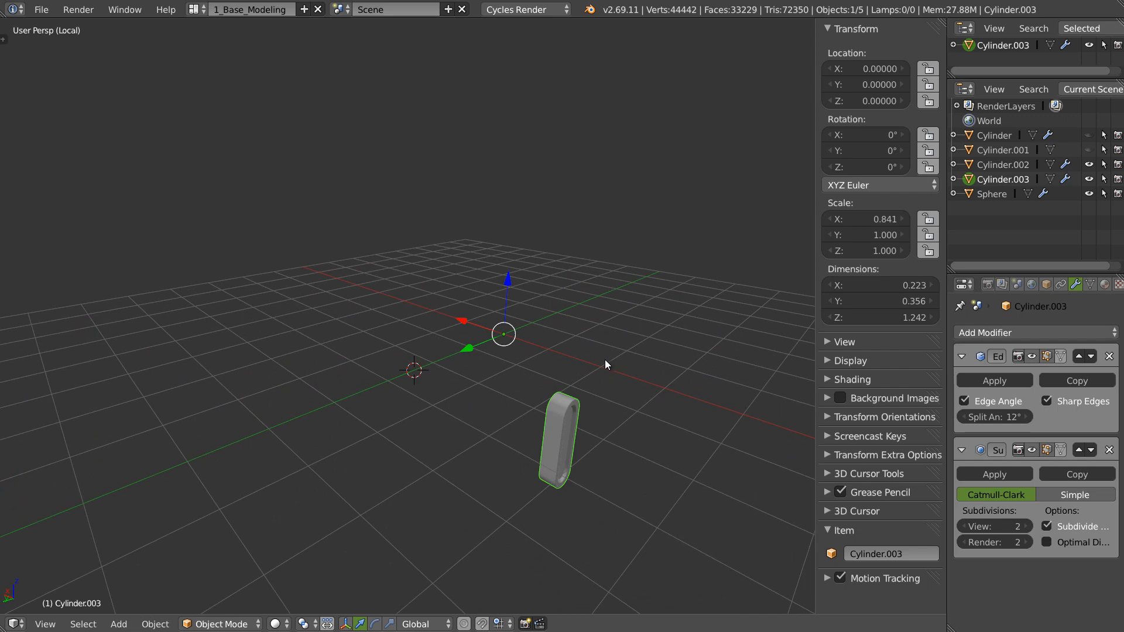
pyautogui.hotkey('ctrl', 'a')
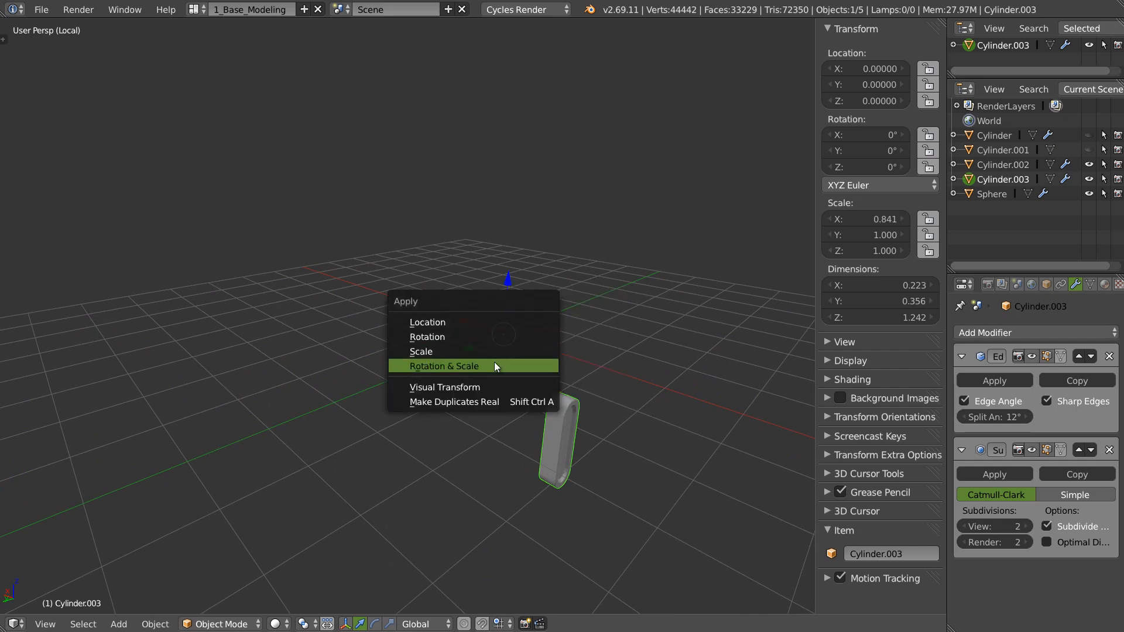
pyautogui.click(494, 365)
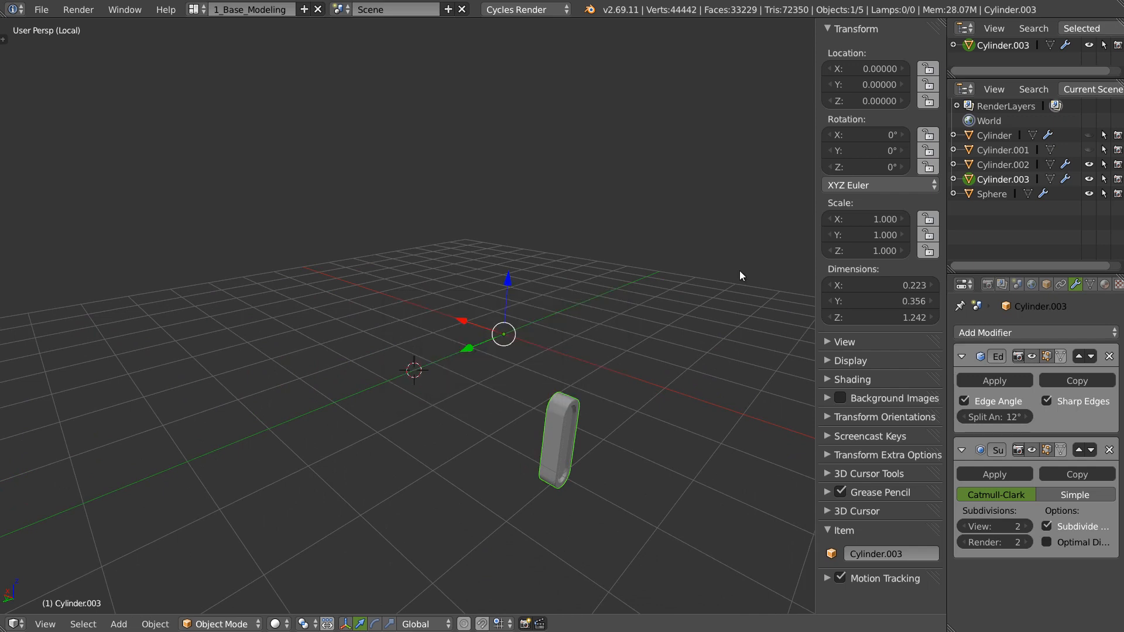
pyautogui.click(995, 333)
pyautogui.click(748, 480)
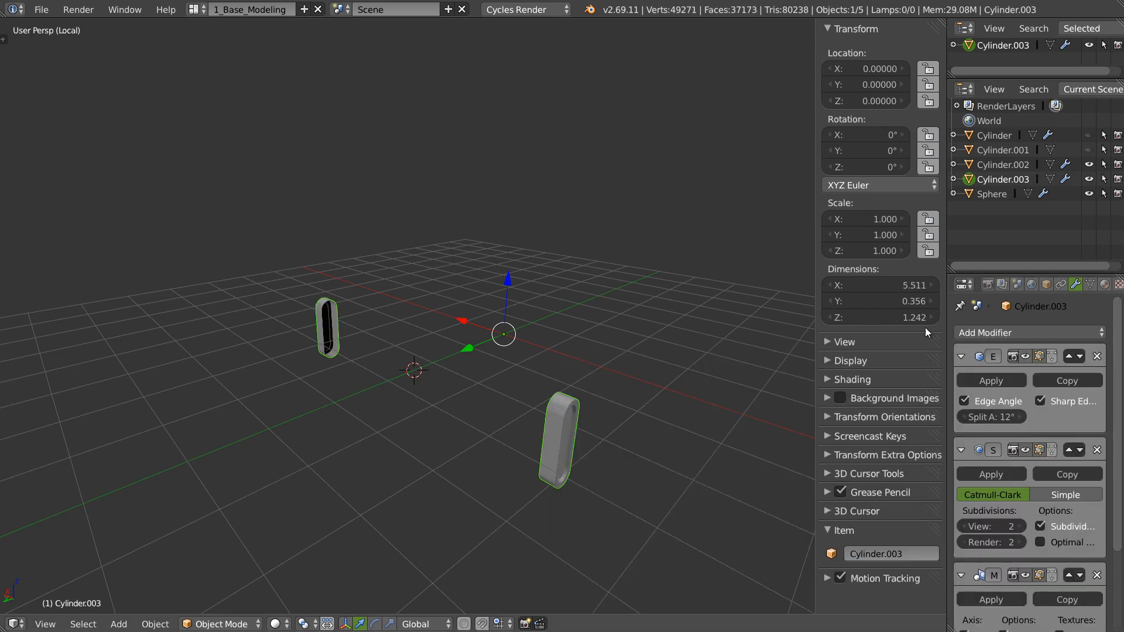
# Step: Leave local view, hide the Cylinder.002 cutter, and deselect everything to show the insert seated in the body
pyautogui.press('KP_Divide')
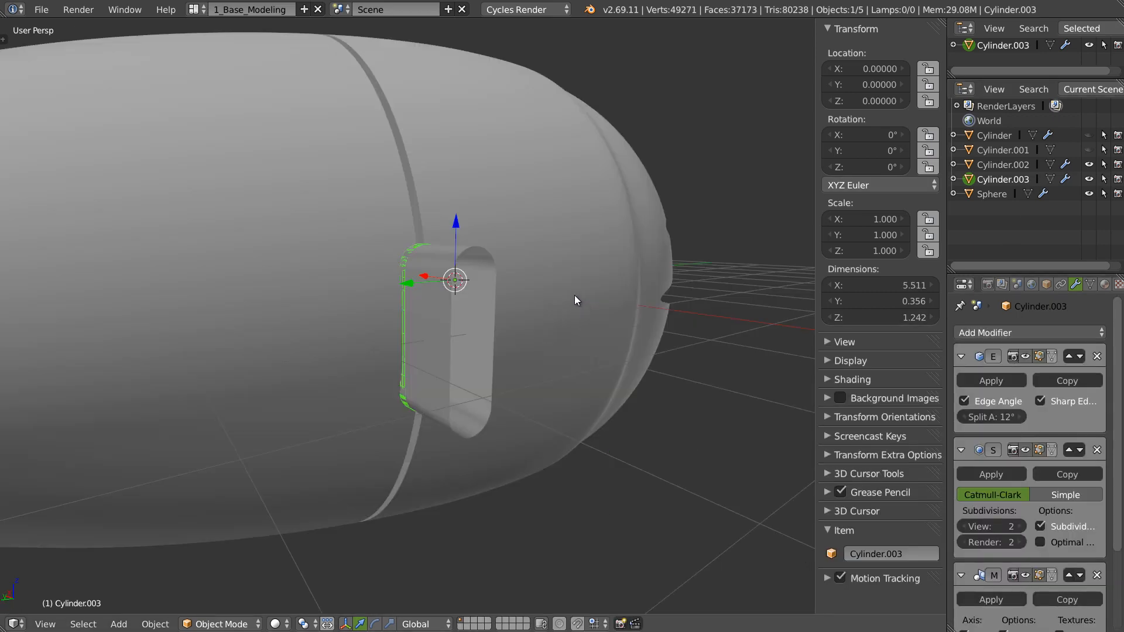
pyautogui.click(1089, 164)
pyautogui.moveTo(497, 275); pyautogui.dragTo(527, 286, button='middle')
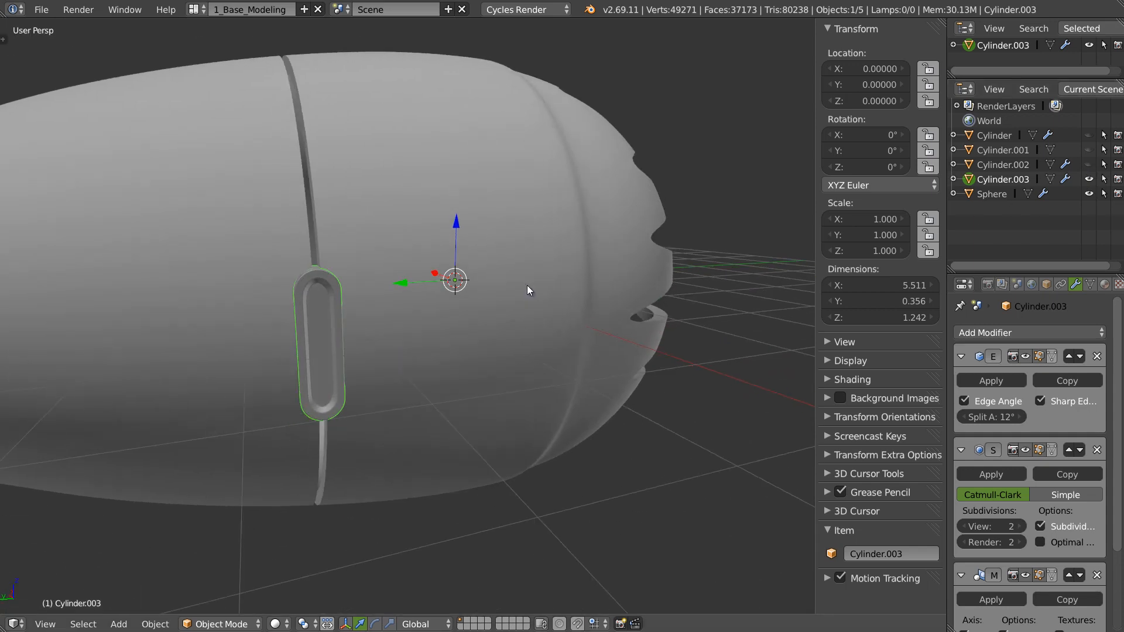
pyautogui.press('a')
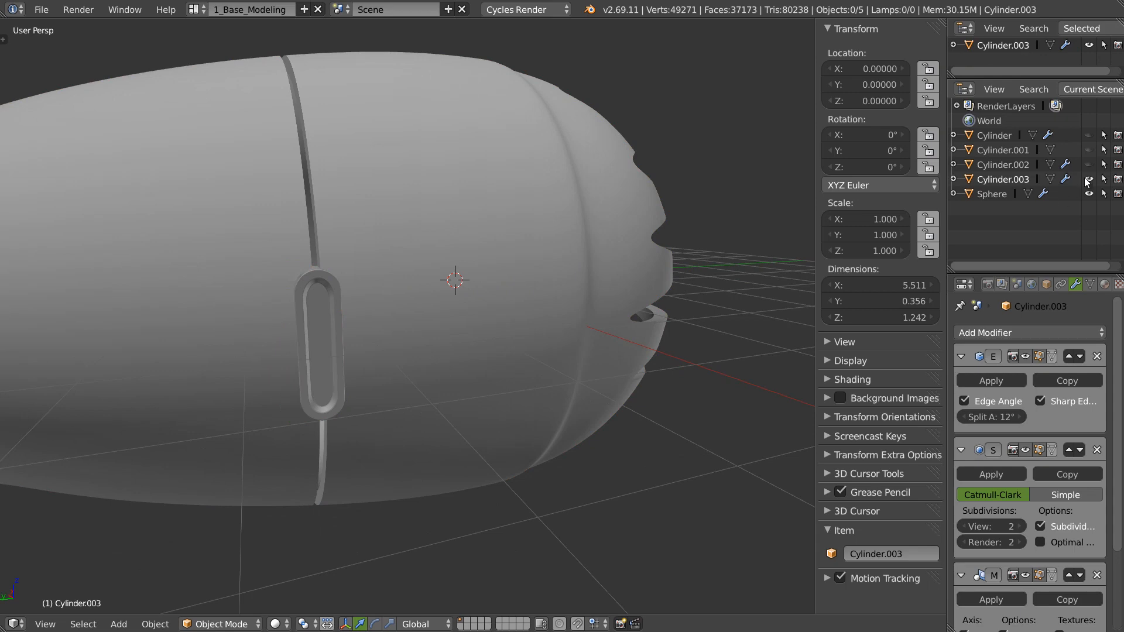
pyautogui.click(996, 178)
pyautogui.press('a')
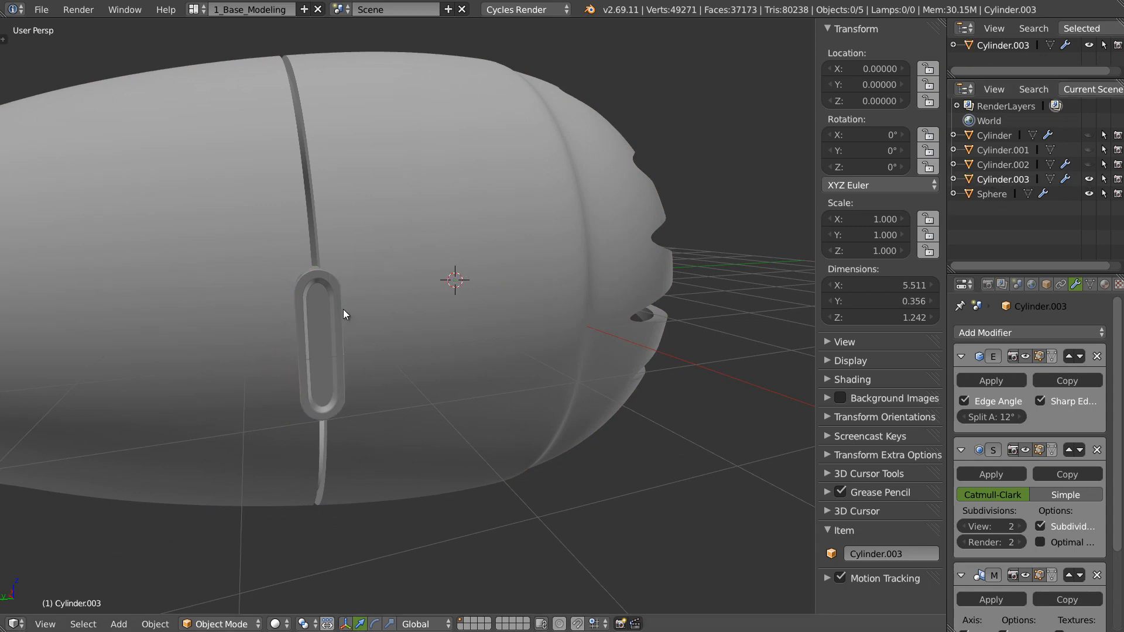
pyautogui.press('a')
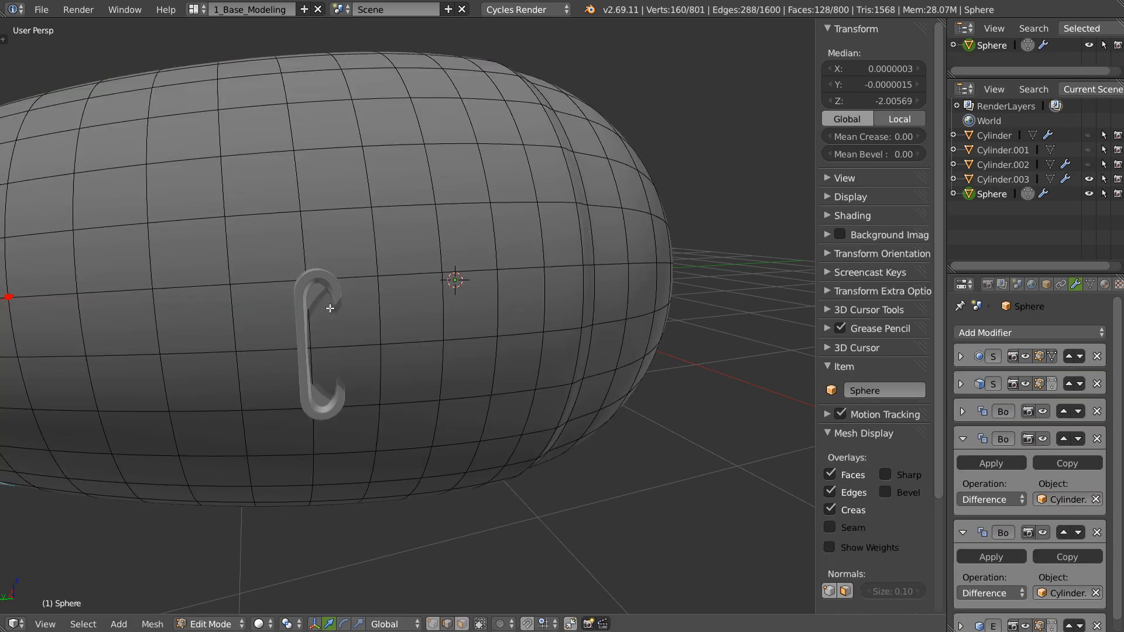
pyautogui.scroll(-2, 339, 296)
pyautogui.scroll(2, 340, 296)
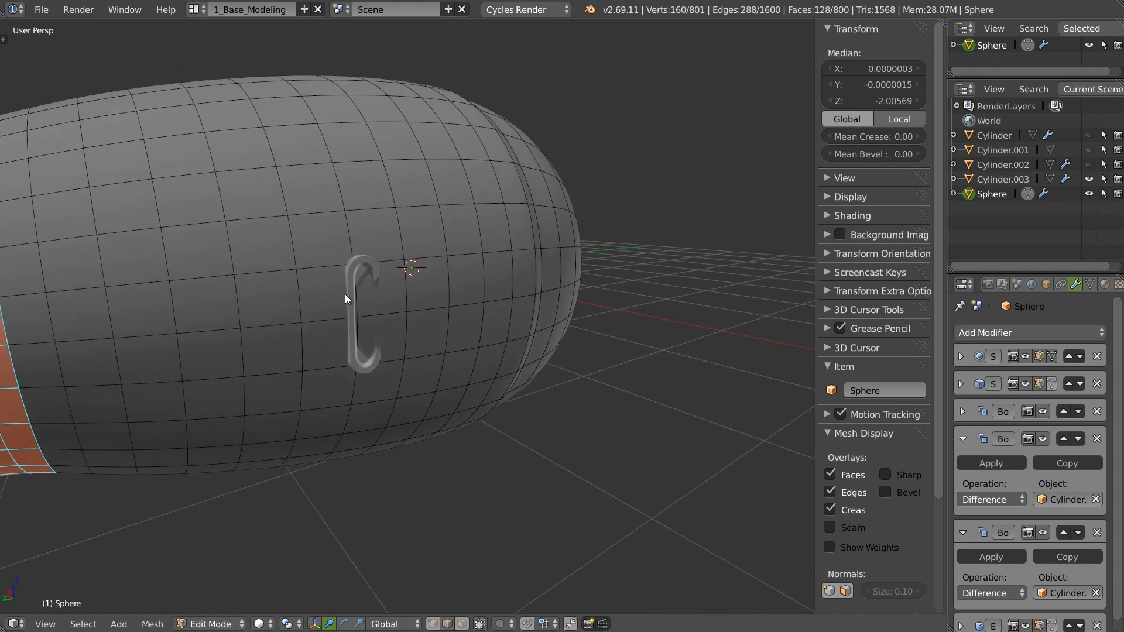
pyautogui.press('Tab')
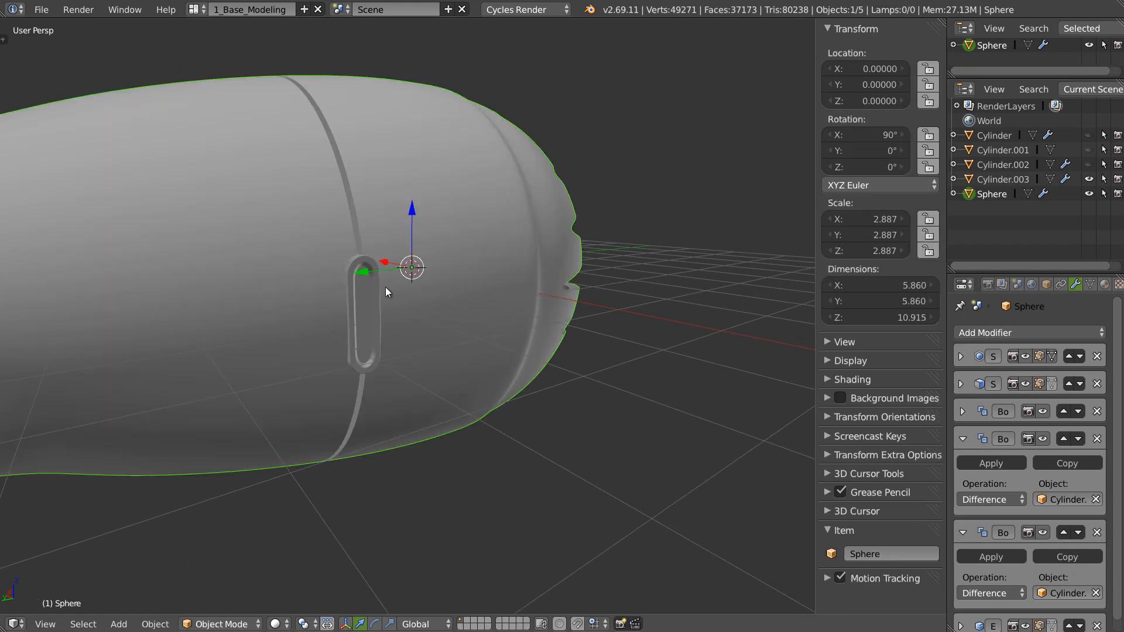
# Step: Select the insert in the body's side opening, enter Edit Mode, and switch to face selection
pyautogui.moveTo(345, 295); pyautogui.dragTo(461, 268, button='middle')
pyautogui.scroll(2, 405, 281)
pyautogui.scroll(2, 405, 280)
pyautogui.rightClick(377, 270)
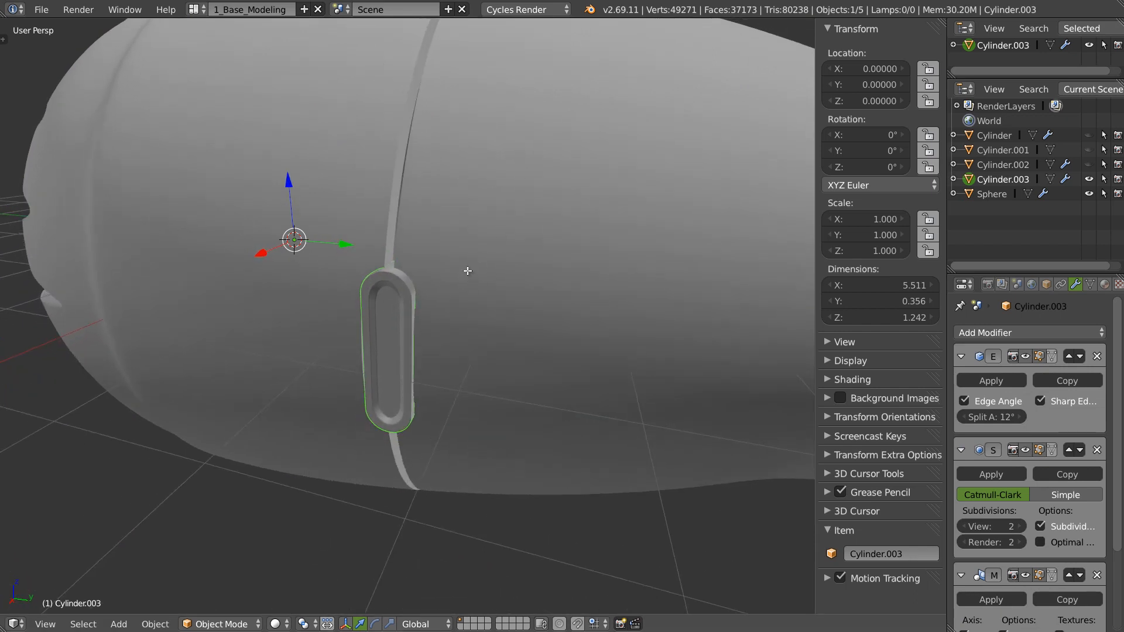
pyautogui.press('Tab')
pyautogui.moveTo(524, 240); pyautogui.dragTo(424, 244, button='middle')
pyautogui.scroll(3, 425, 243)
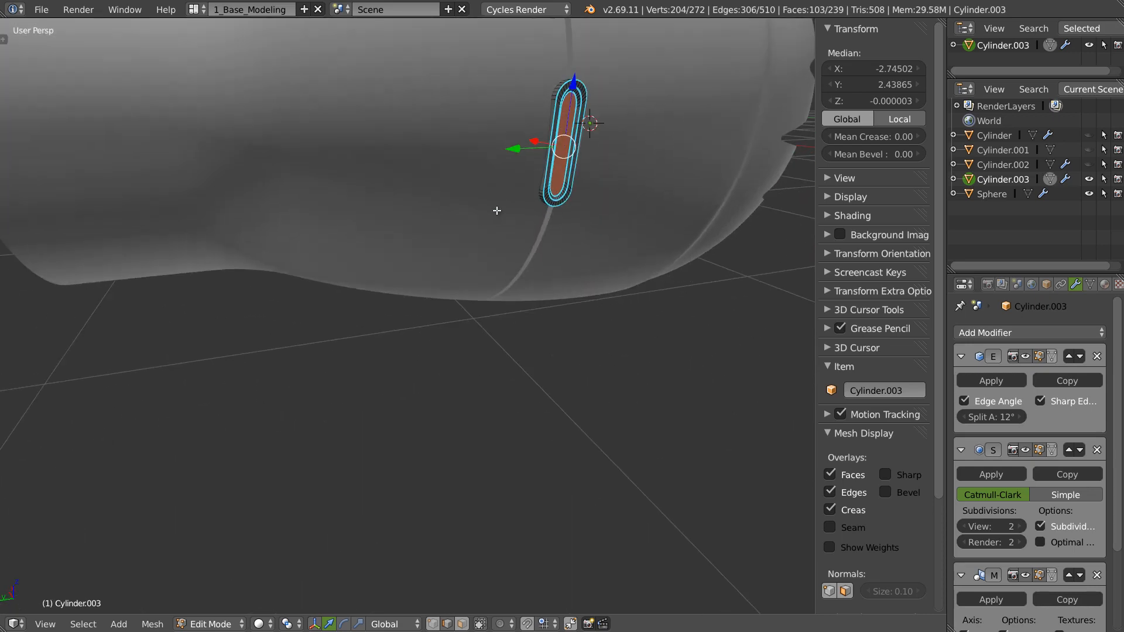
pyautogui.moveTo(496, 211); pyautogui.dragTo(461, 263, button='middle')
pyautogui.hotkey('ctrl', 'Tab')
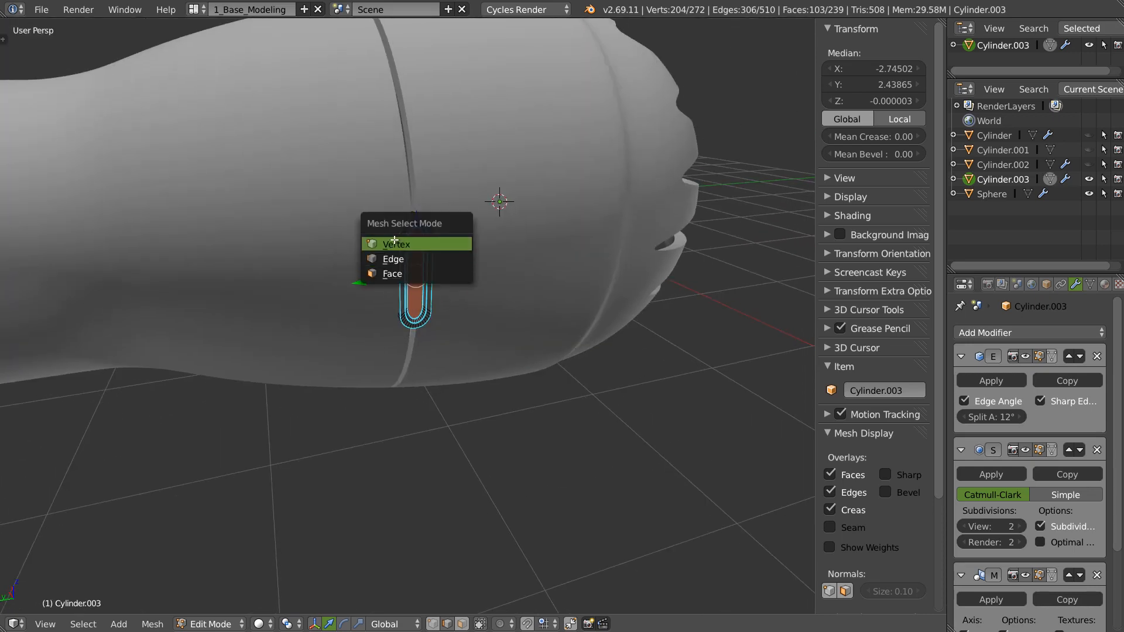
pyautogui.click(399, 272)
# Step: Select all of the insert's mesh and adjust its overall scale slightly to fit the side opening
pyautogui.press('a')
pyautogui.press('a')
pyautogui.moveTo(519, 248); pyautogui.dragTo(494, 223, button='middle')
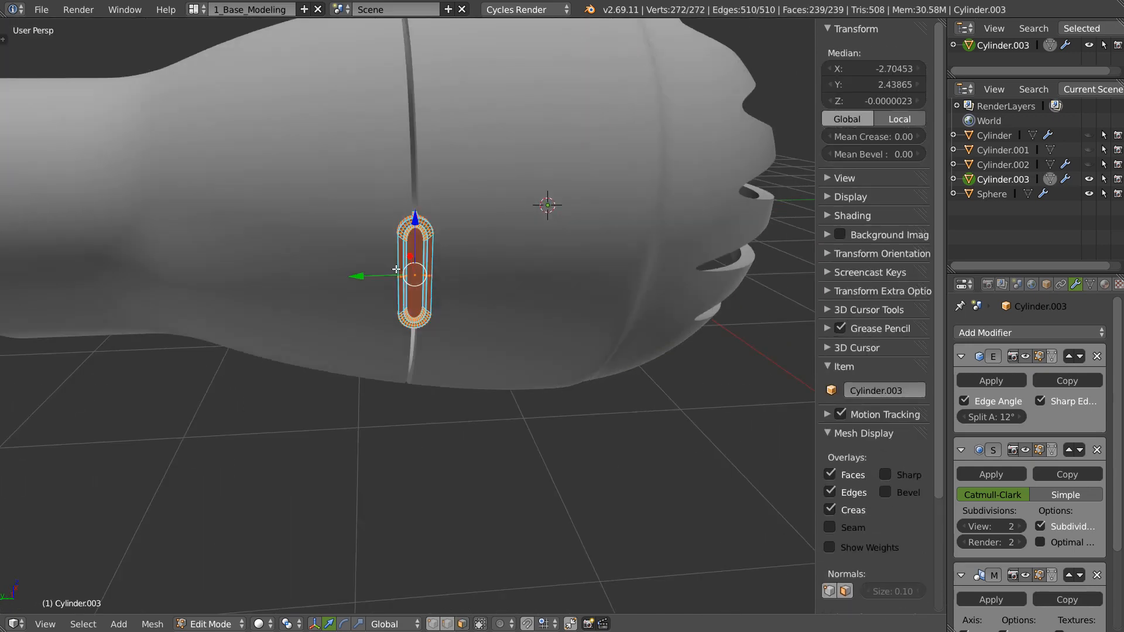
pyautogui.scroll(4, 494, 222)
pyautogui.press('s')
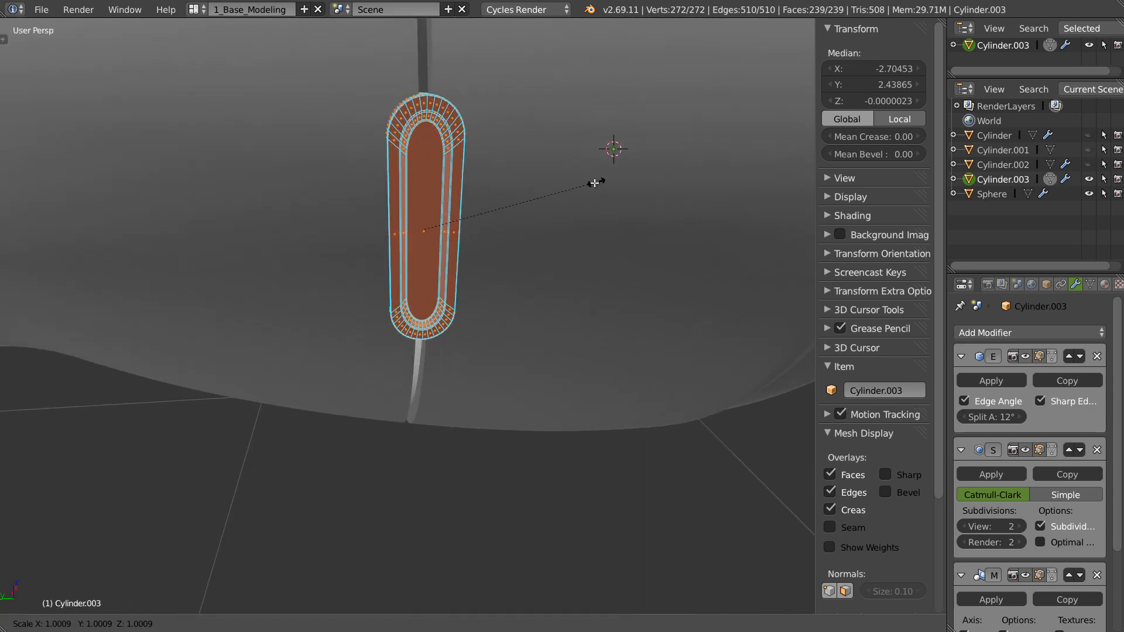
pyautogui.click(587, 183)
pyautogui.moveTo(562, 187); pyautogui.dragTo(537, 158, button='middle')
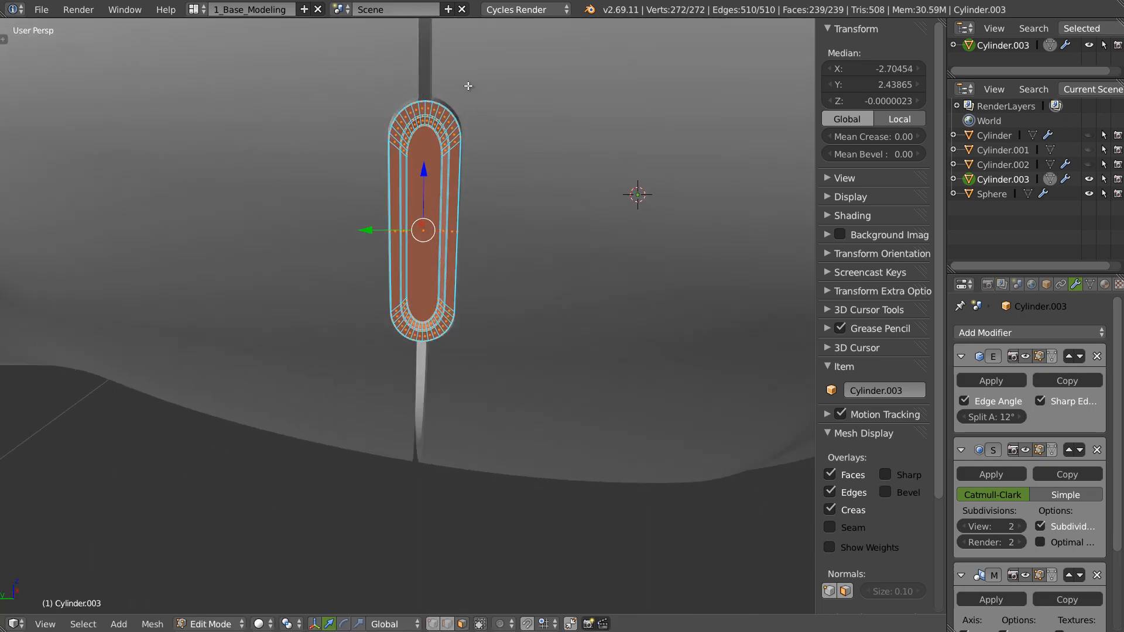
# Step: Scale the insert's mesh along global X, and resize it in X and Y while leaving Z unscaled
pyautogui.press('s')
pyautogui.press('x')
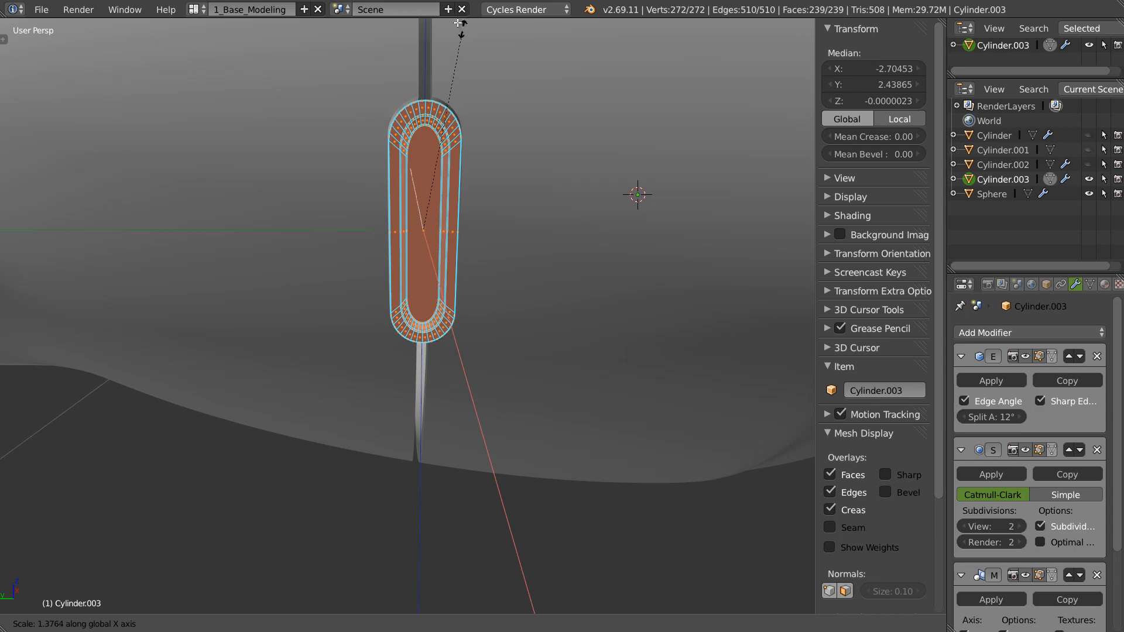
pyautogui.click(469, 57)
pyautogui.moveTo(469, 57); pyautogui.dragTo(487, 161, button='middle')
pyautogui.press('s')
pyautogui.hotkey('shift', 'z')
pyautogui.click(565, 178)
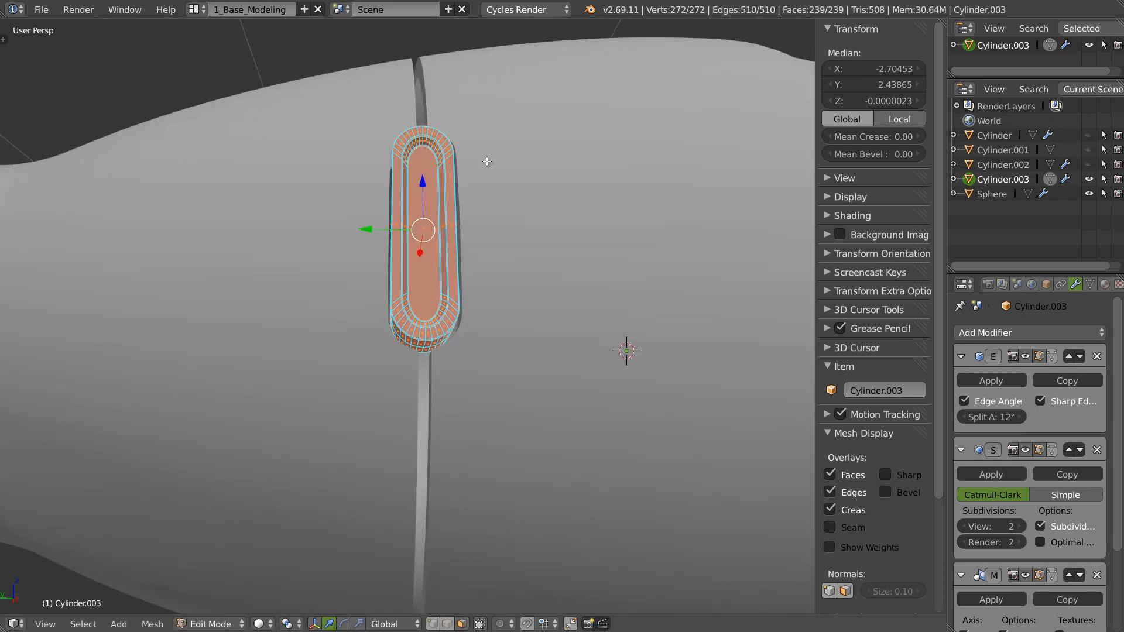
# Step: Rotate the insert's mesh about 7.5° in top view to follow the slope of the body's surface, and return to Object Mode
pyautogui.press('Tab')
pyautogui.moveTo(427, 208); pyautogui.dragTo(446, 108, button='middle')
pyautogui.scroll(5, 395, 75)
pyautogui.press('Tab')
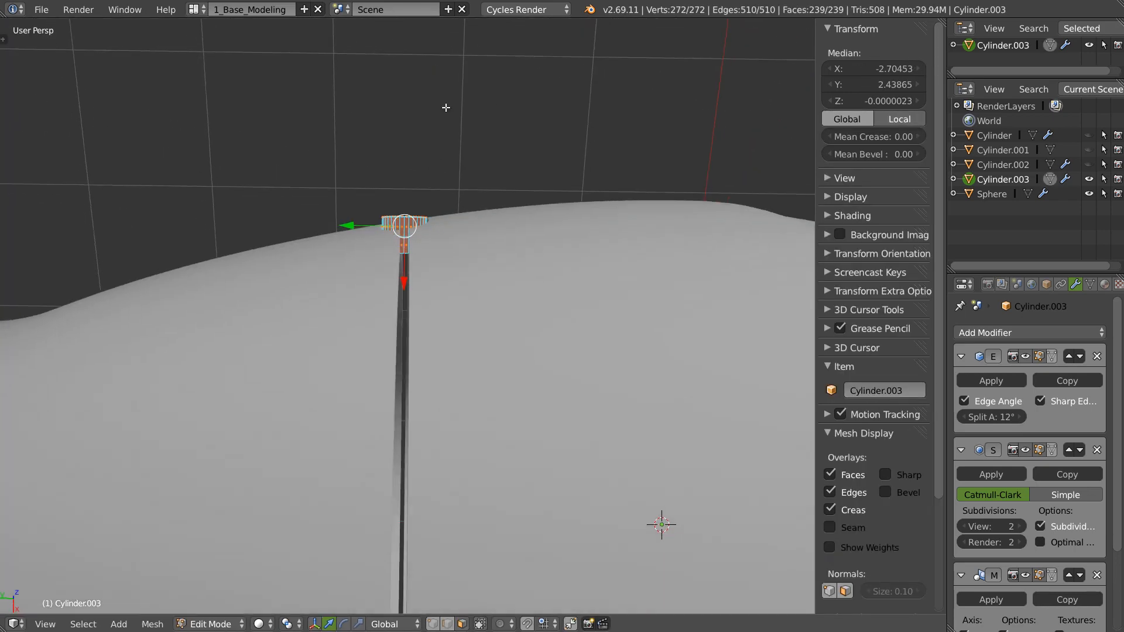
pyautogui.press('KP_7')
pyautogui.keyDown('ctrl'); pyautogui.moveTo(339, 132); pyautogui.dragTo(364, 78, button='middle'); pyautogui.keyUp('ctrl')
pyautogui.keyDown('shift'); pyautogui.moveTo(226, 190); pyautogui.dragTo(533, 128, button='middle'); pyautogui.keyUp('shift')
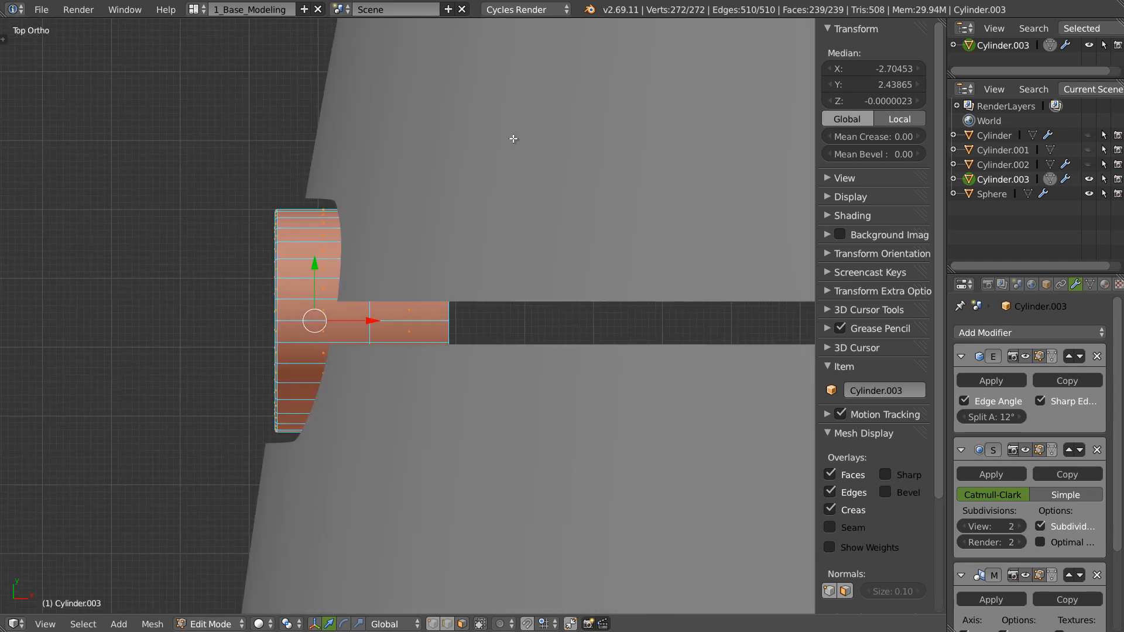
pyautogui.press('r')
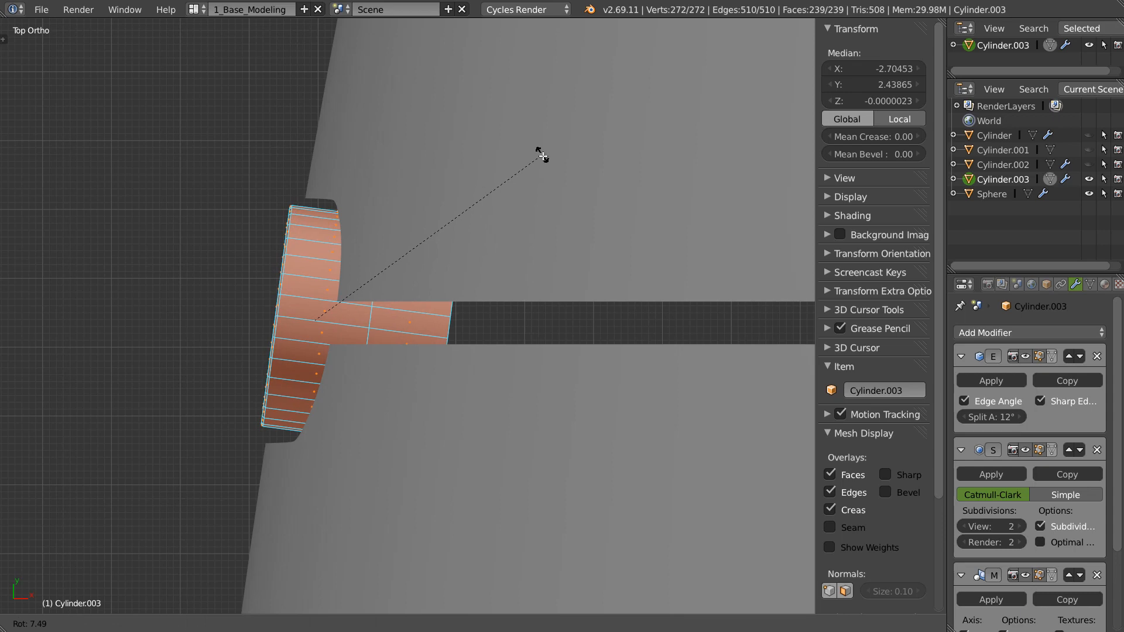
pyautogui.click(541, 154)
pyautogui.moveTo(422, 275)
pyautogui.mouseDown(button='middle')
pyautogui.moveTo(494, 191)
pyautogui.moveTo(462, 210)
pyautogui.moveTo(504, 209)
pyautogui.moveTo(628, 139)
pyautogui.mouseUp(button='middle')
pyautogui.press('Tab')
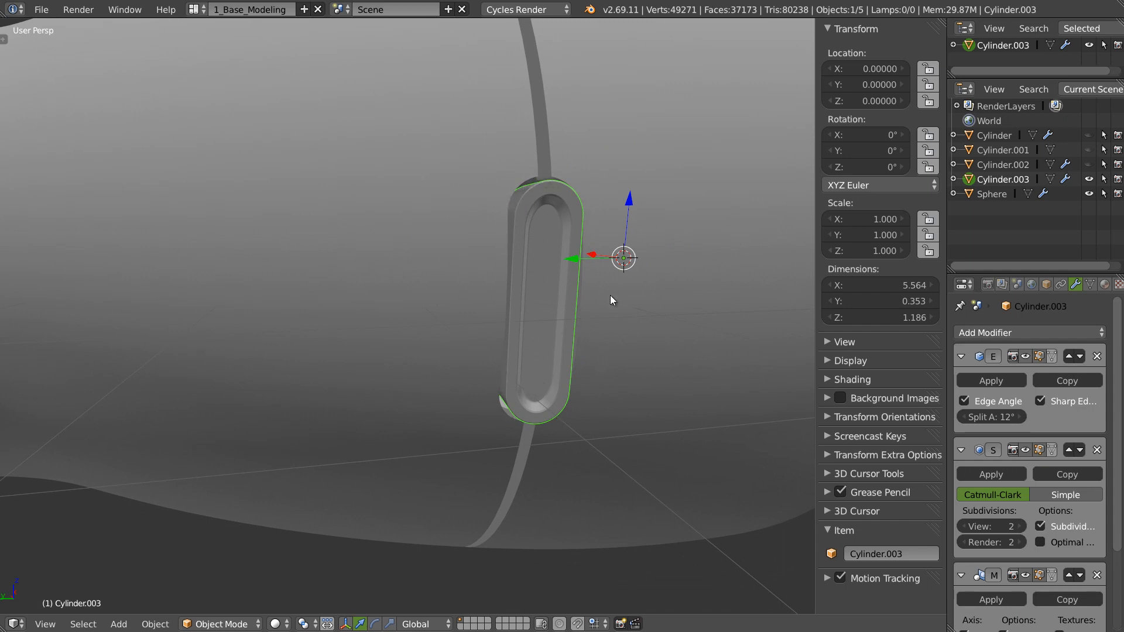
# Step: Add a cylinder at the centre of the hollow body and rotate it 90° about Y
pyautogui.scroll(-5, 609, 194)
pyautogui.moveTo(571, 250); pyautogui.dragTo(533, 245, button='middle')
pyautogui.scroll(-3, 474, 263)
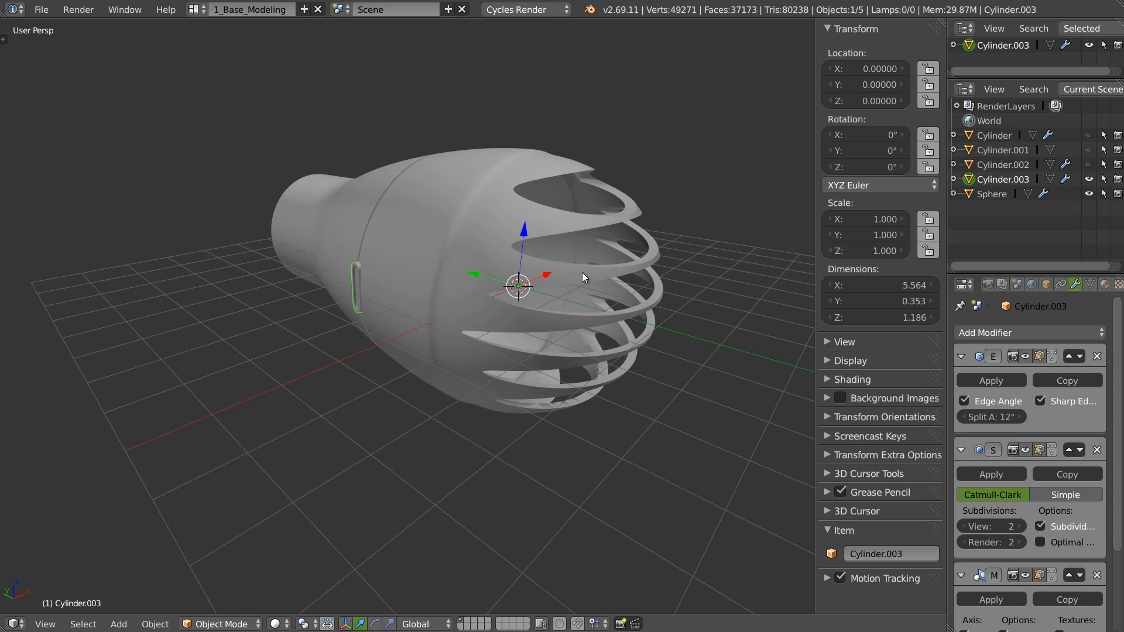
pyautogui.moveTo(581, 272); pyautogui.dragTo(556, 148, button='middle')
pyautogui.moveTo(557, 207); pyautogui.dragTo(562, 241, button='middle')
pyautogui.press('w')
pyautogui.moveTo(510, 104)
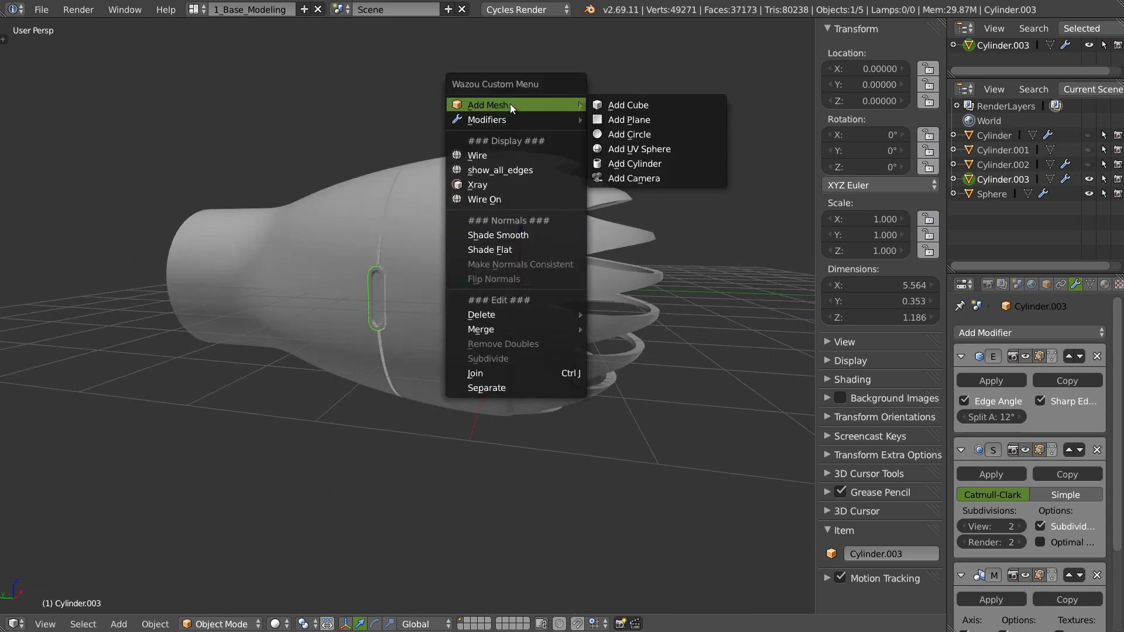
pyautogui.click(640, 164)
pyautogui.moveTo(489, 193); pyautogui.dragTo(556, 162, button='middle')
pyautogui.press('r')
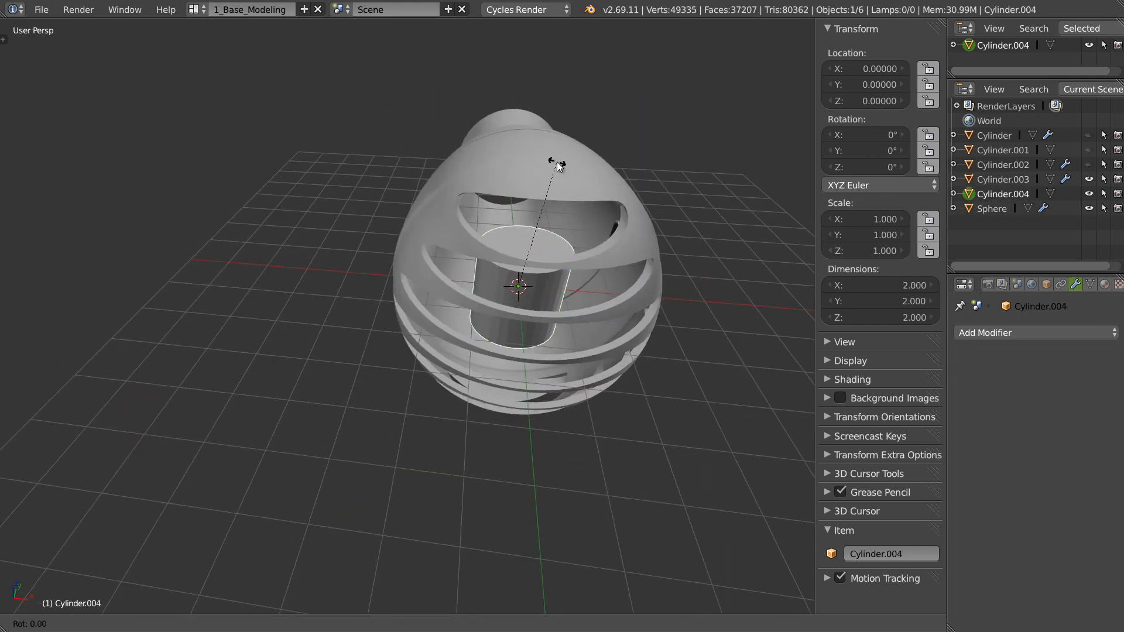
pyautogui.press('Escape')
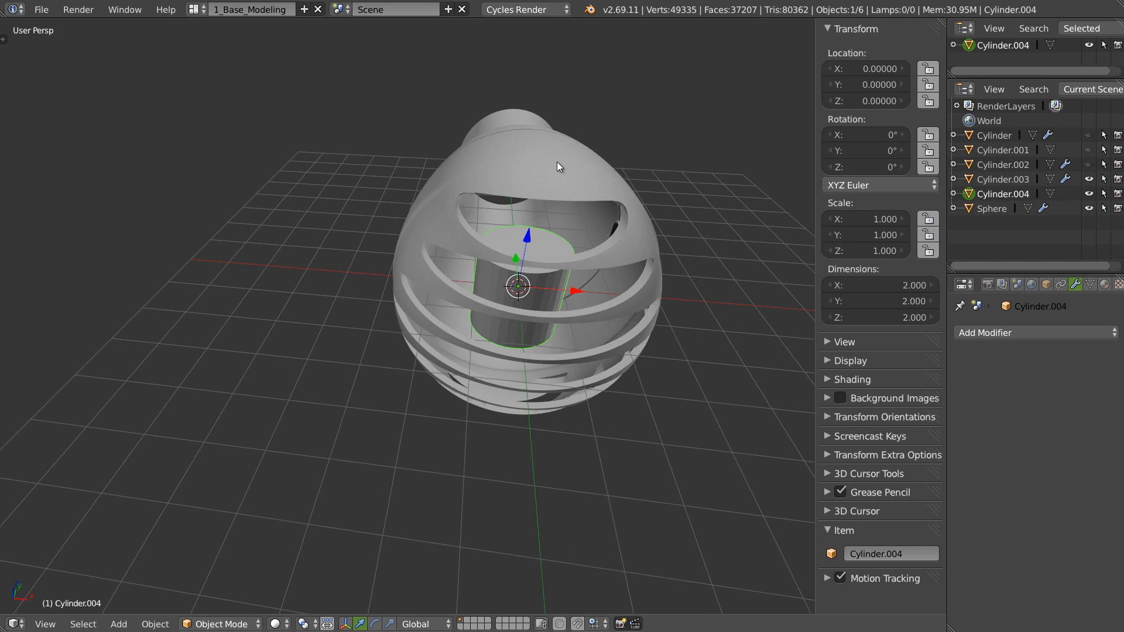
pyautogui.write('ry90')
pyautogui.press('Return')
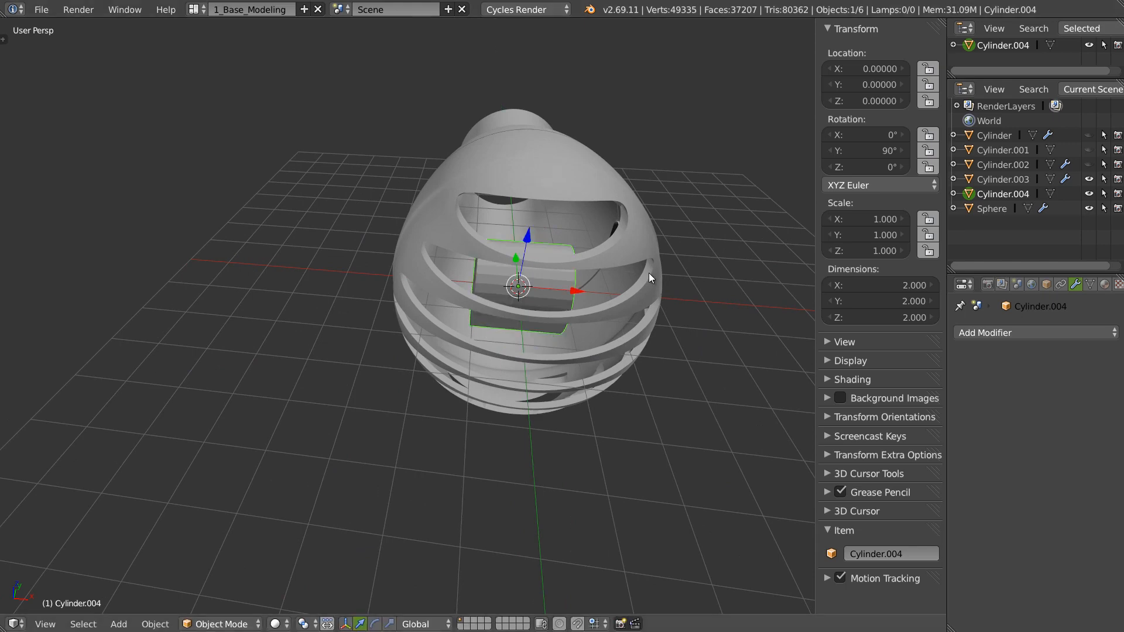
# Step: Flatten the new cylinder along X to about 0.2 thick and enlarge it uniformly by about 2.74 to reach the slotted shell
pyautogui.moveTo(649, 273); pyautogui.dragTo(739, 262, button='middle')
pyautogui.press('s')
pyautogui.press('x')
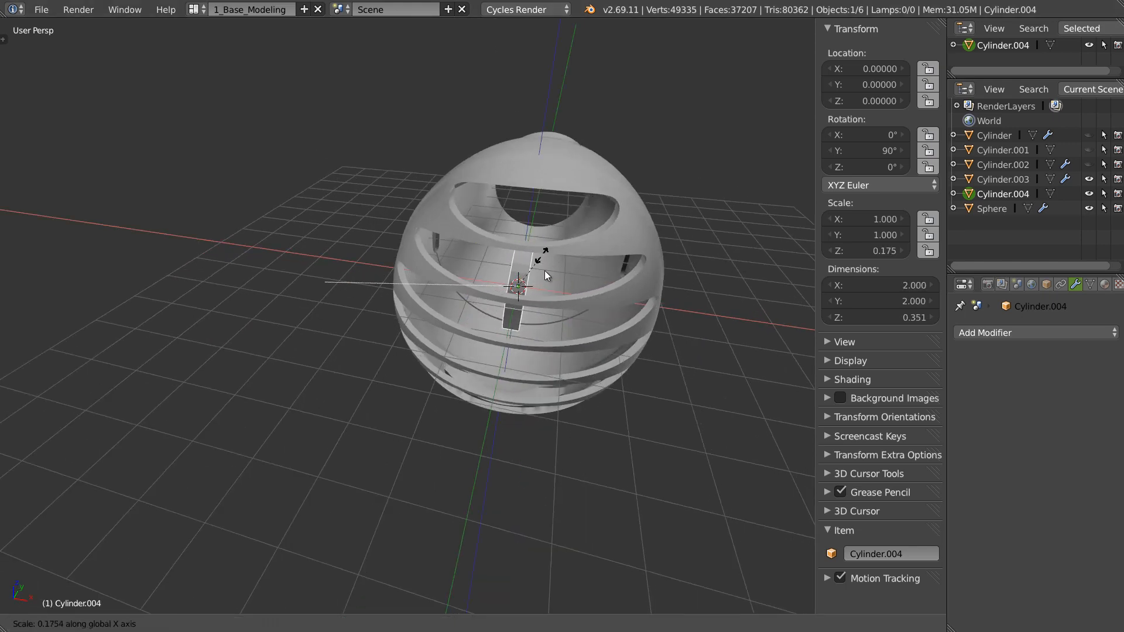
pyautogui.click(540, 290)
pyautogui.moveTo(562, 294); pyautogui.dragTo(460, 260, button='middle')
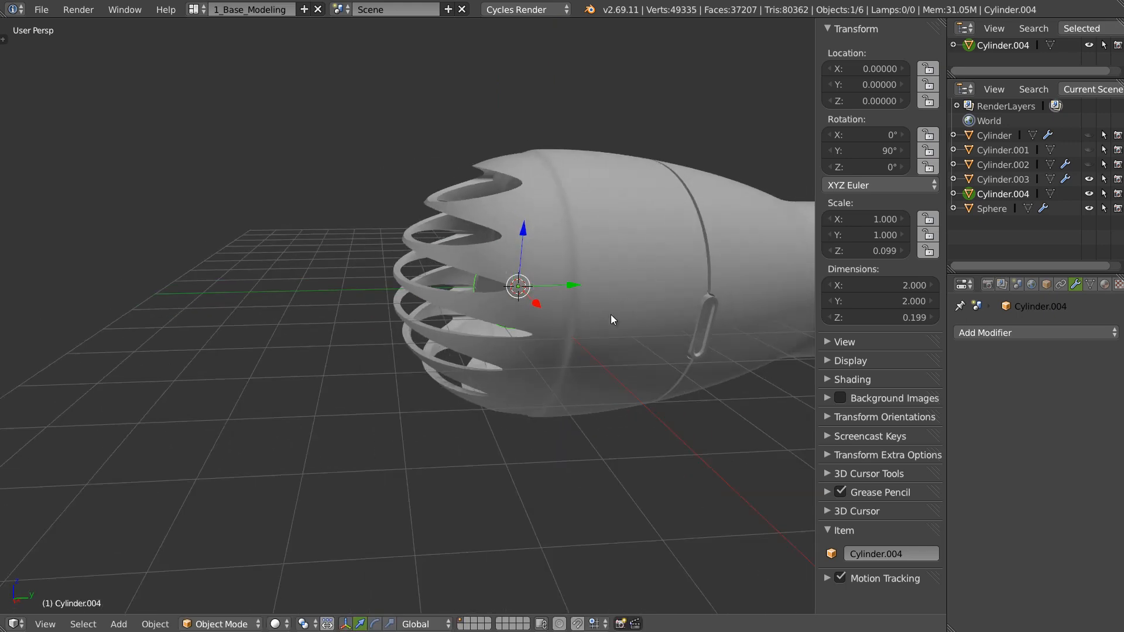
pyautogui.press('s')
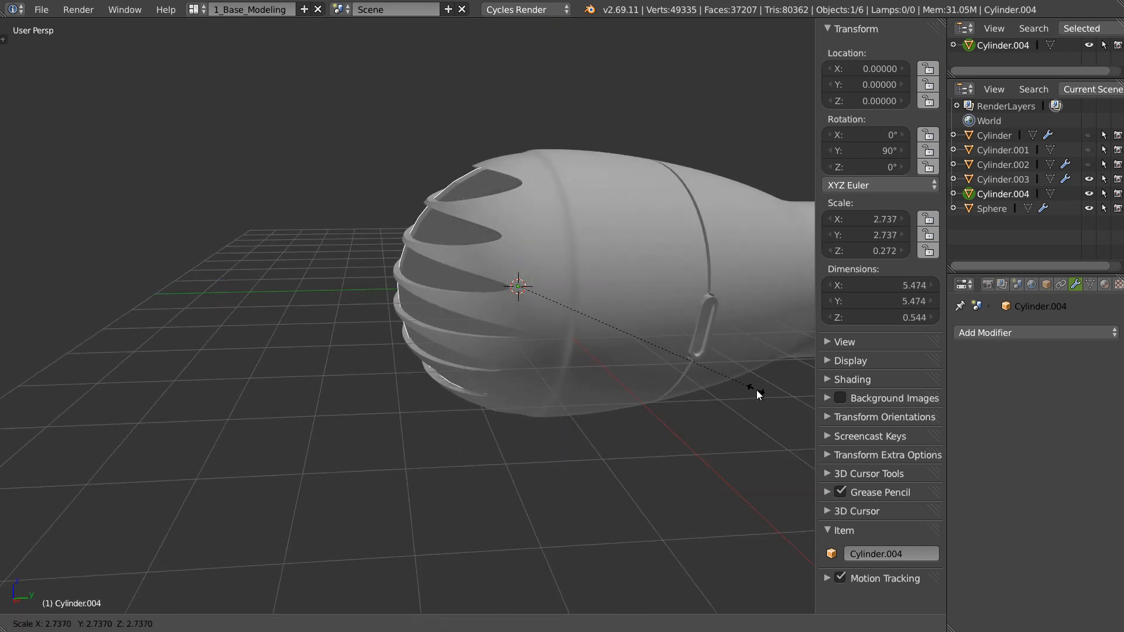
pyautogui.click(756, 390)
pyautogui.moveTo(756, 389); pyautogui.dragTo(764, 319, button='middle')
# Step: Thin the disc along X to a thickness of about 0.108
pyautogui.press('s')
pyautogui.press('x')
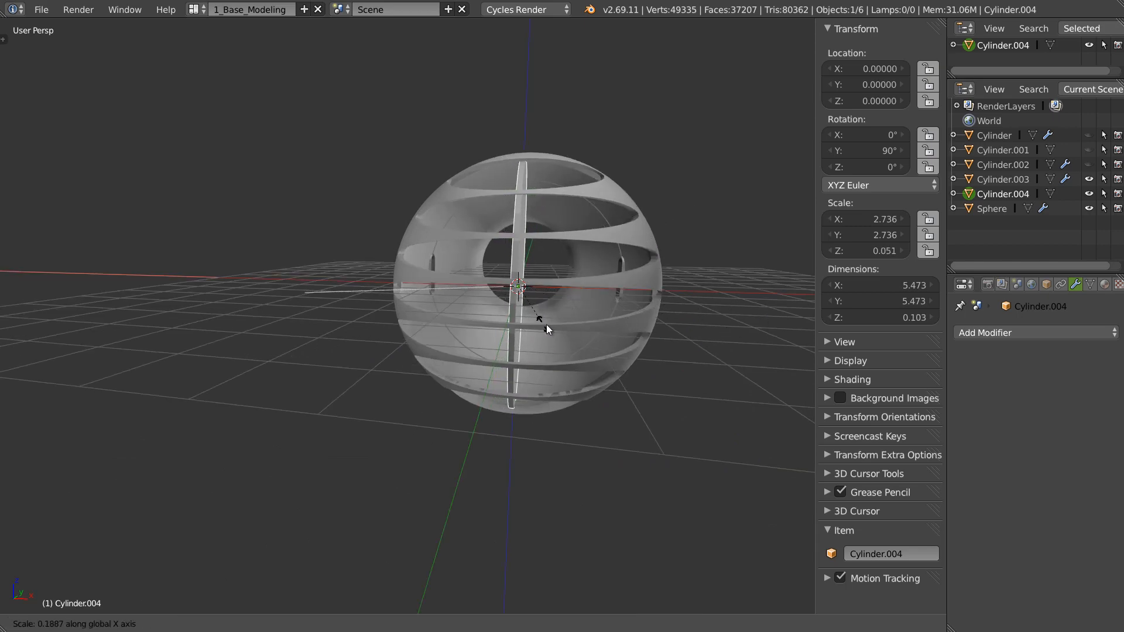
pyautogui.click(537, 329)
pyautogui.moveTo(535, 333); pyautogui.dragTo(590, 152, button='middle')
pyautogui.scroll(2, 552, 266)
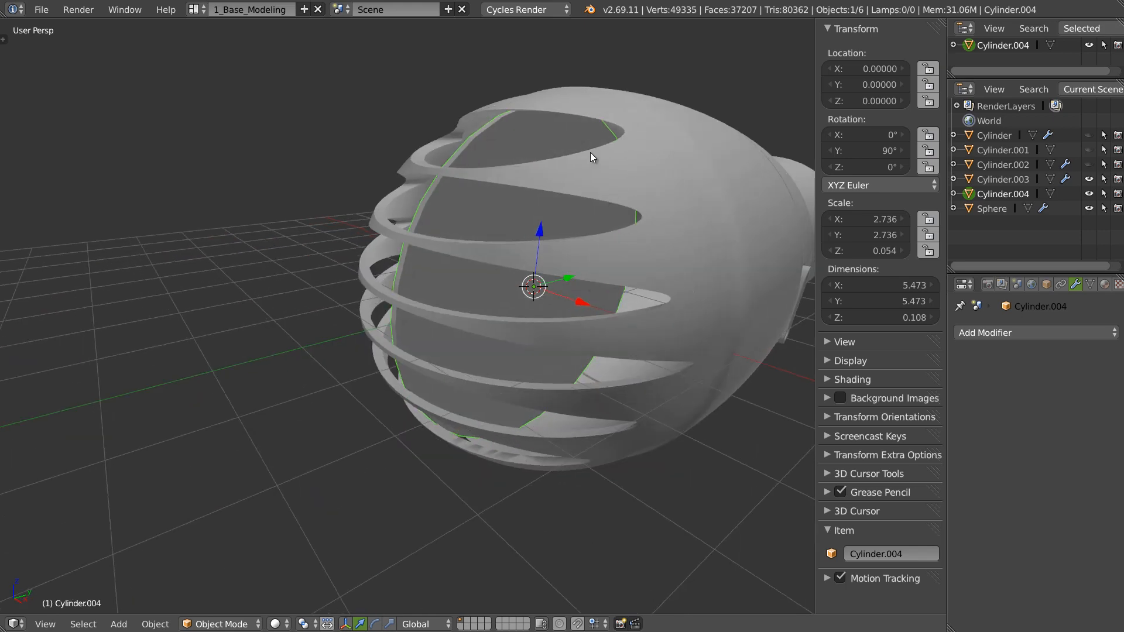
# Step: Enter Edit Mode on the disc, switch to face selection, and delete its two flat cap faces
pyautogui.moveTo(542, 246); pyautogui.dragTo(618, 87, button='middle')
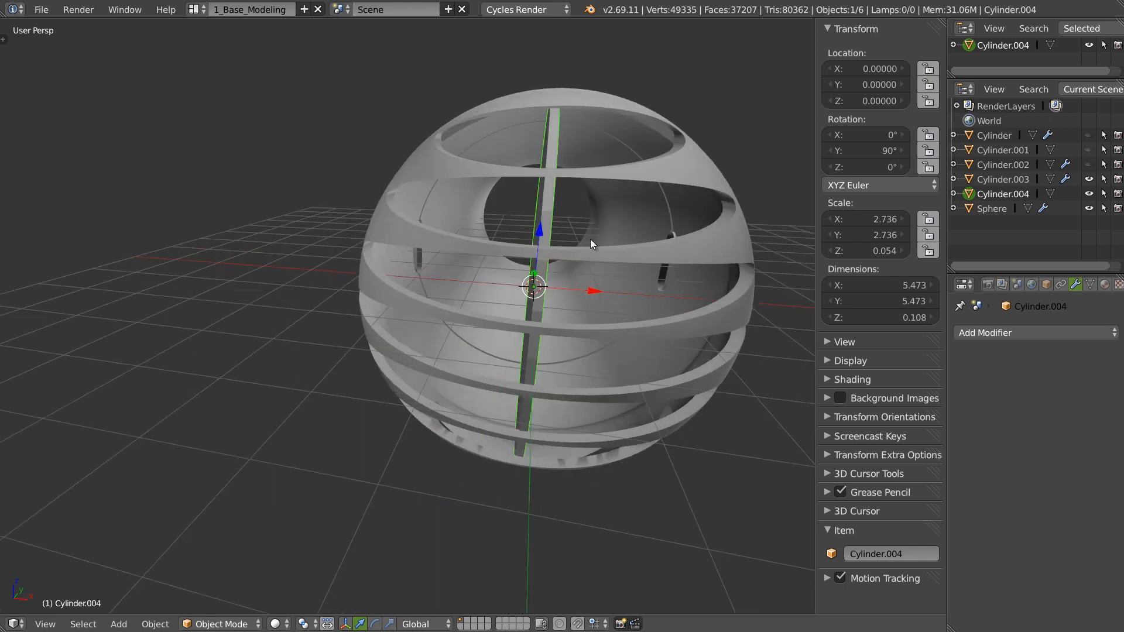
pyautogui.moveTo(590, 239); pyautogui.dragTo(518, 204, button='middle')
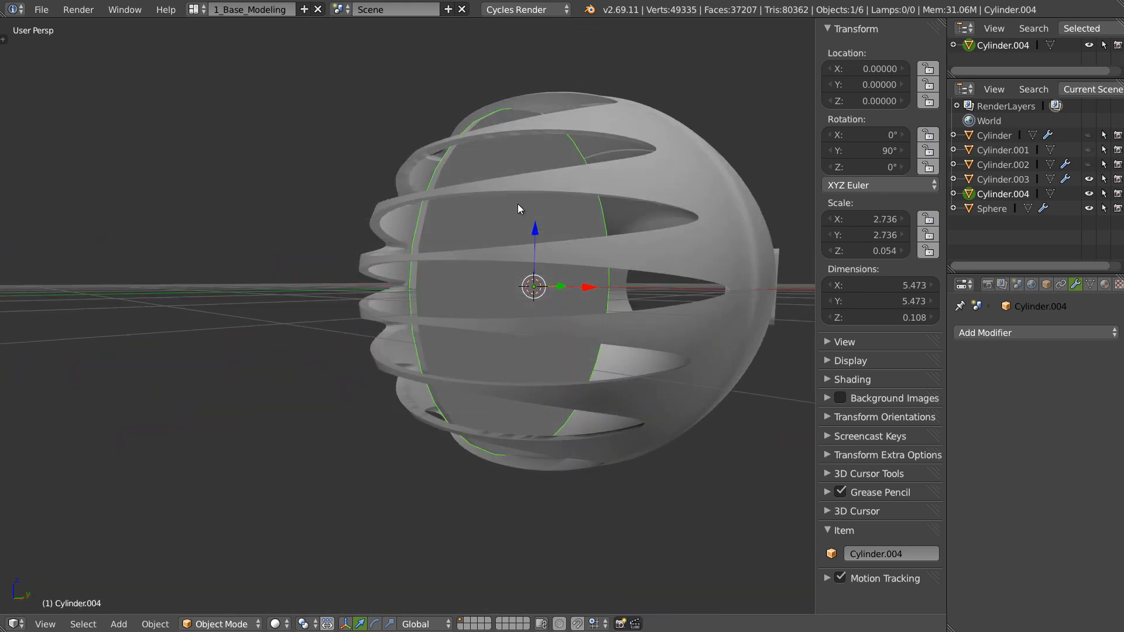
pyautogui.press('Tab')
pyautogui.hotkey('ctrl', 'Tab')
pyautogui.click(458, 265)
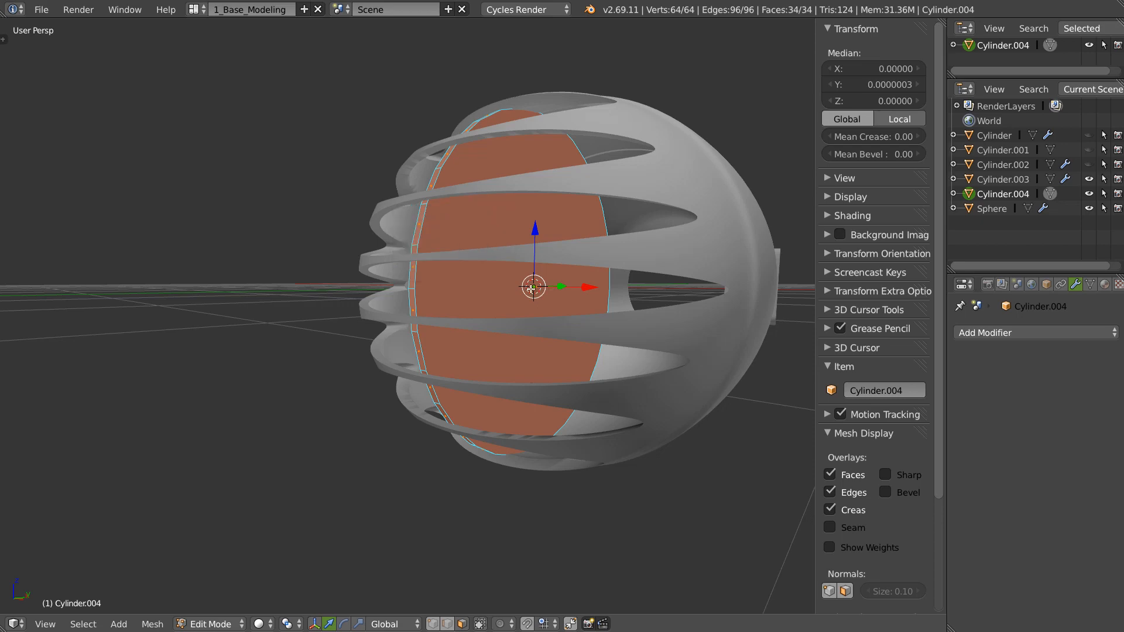
pyautogui.moveTo(460, 293); pyautogui.dragTo(506, 298, button='middle')
pyautogui.keyDown('shift'); pyautogui.rightClick(565, 306); pyautogui.keyUp('shift')
pyautogui.press('x')
pyautogui.click(561, 310)
# Step: Delete the ring's top and bottom faces and the half loop nearer the neck, leaving an arc behind the slots
pyautogui.rightClick(508, 183)
pyautogui.press('x')
pyautogui.click(445, 340)
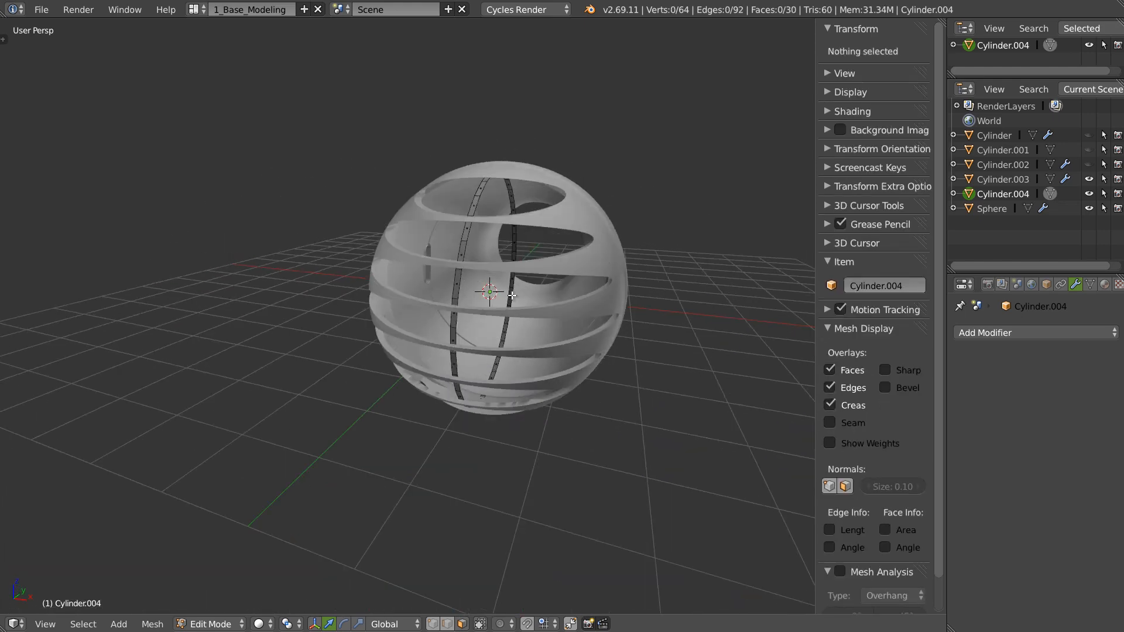
pyautogui.keyDown('alt'); pyautogui.rightClick(511, 284); pyautogui.keyUp('alt')
pyautogui.press('x')
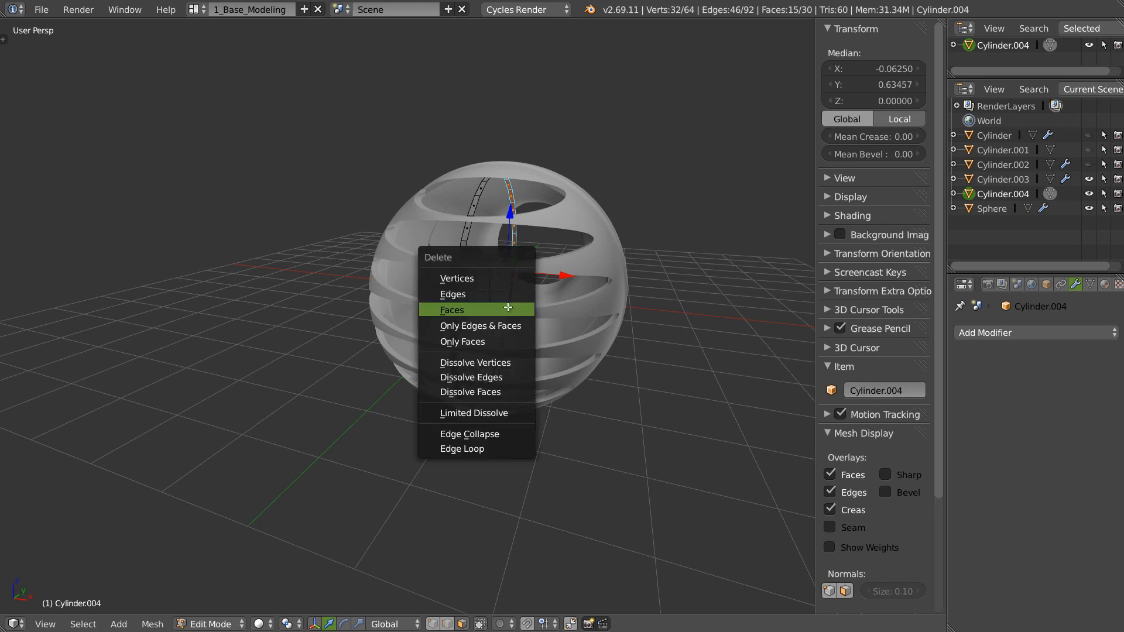
pyautogui.click(502, 309)
pyautogui.moveTo(503, 308); pyautogui.dragTo(480, 258, button='middle')
pyautogui.press('Tab')
# Step: Add a Solidify modifier to the arc strip with a thickness of 0.0570
pyautogui.scroll(1, 481, 261)
pyautogui.click(991, 334)
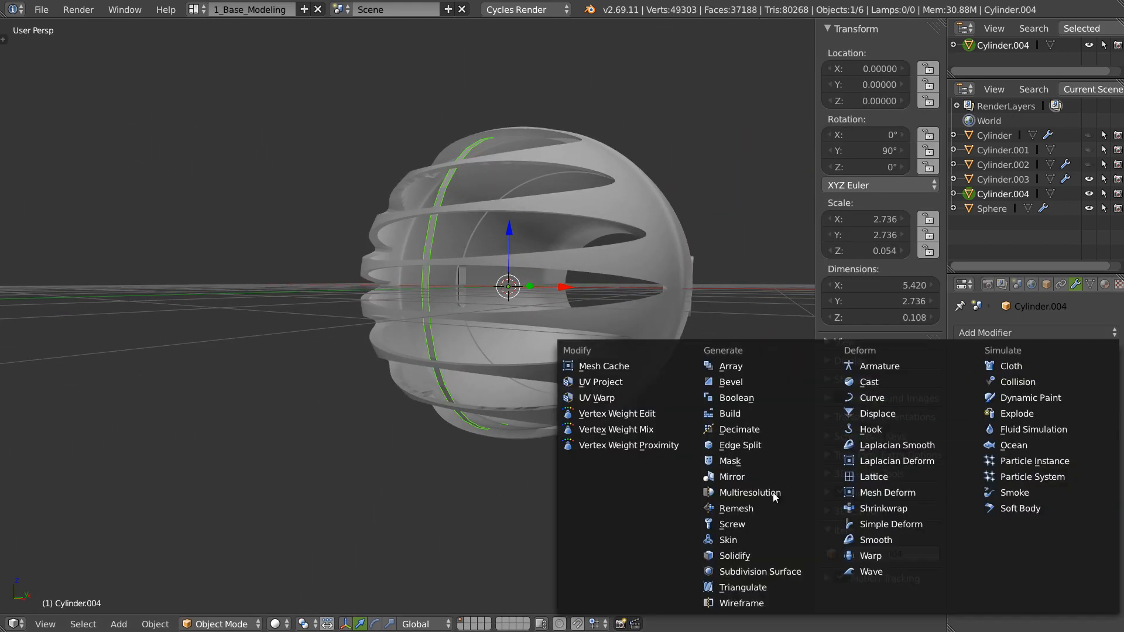
pyautogui.click(743, 555)
pyautogui.moveTo(964, 402); pyautogui.dragTo(1018, 406)
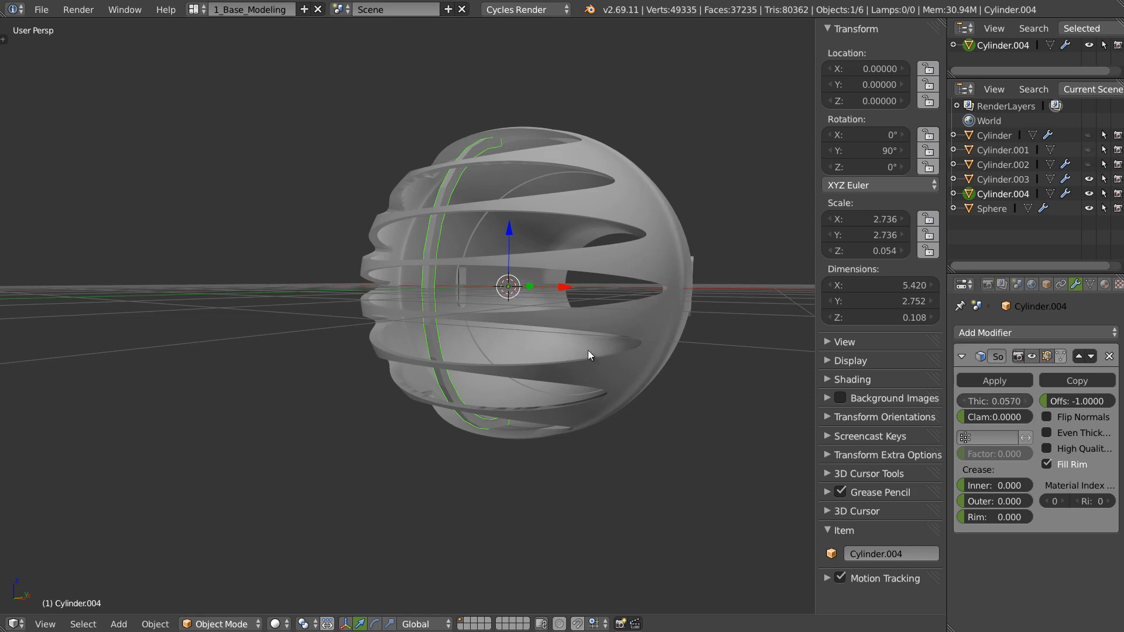
pyautogui.moveTo(588, 350); pyautogui.dragTo(760, 304, button='middle')
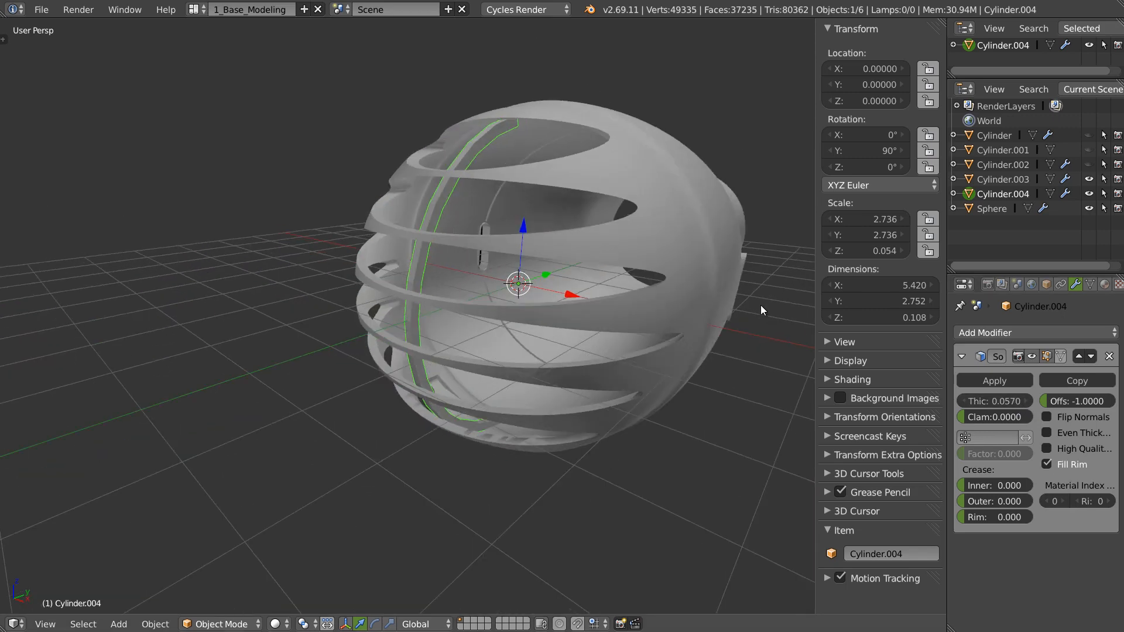
# Step: Add a level 2 Subdivision Surface modifier and an Edge Split modifier to the arc strip
pyautogui.hotkey('ctrl', '2')
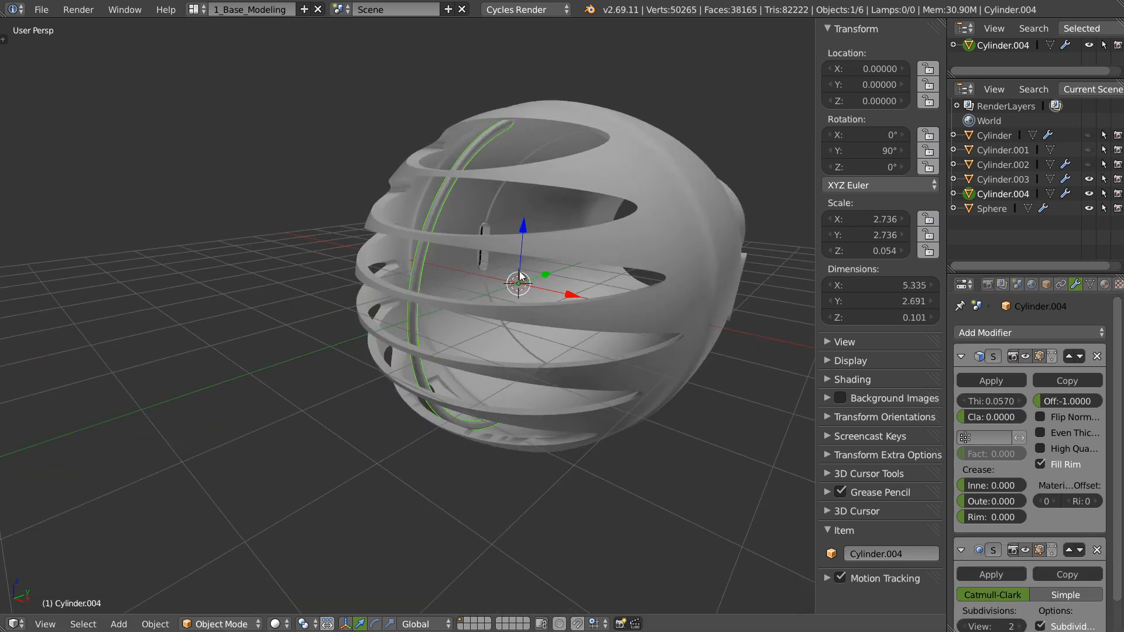
pyautogui.click(972, 333)
pyautogui.click(729, 445)
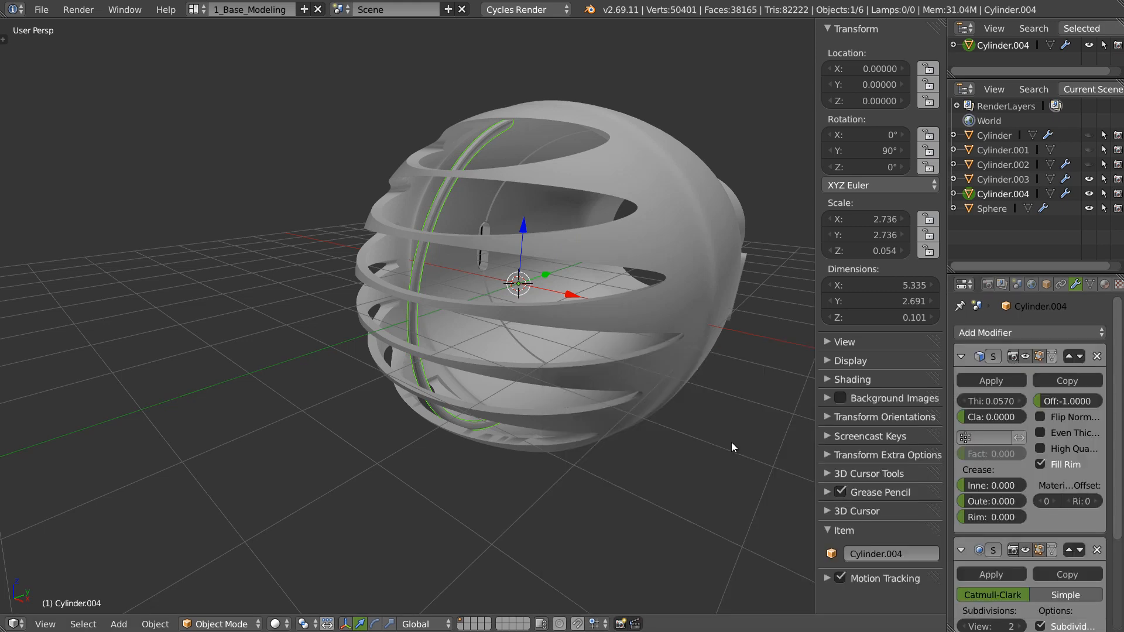
# Step: Move the strip's Subdivision Surface modifier above Solidify and apply smooth shading
pyautogui.click(1071, 552)
pyautogui.moveTo(503, 246); pyautogui.dragTo(563, 192, button='middle')
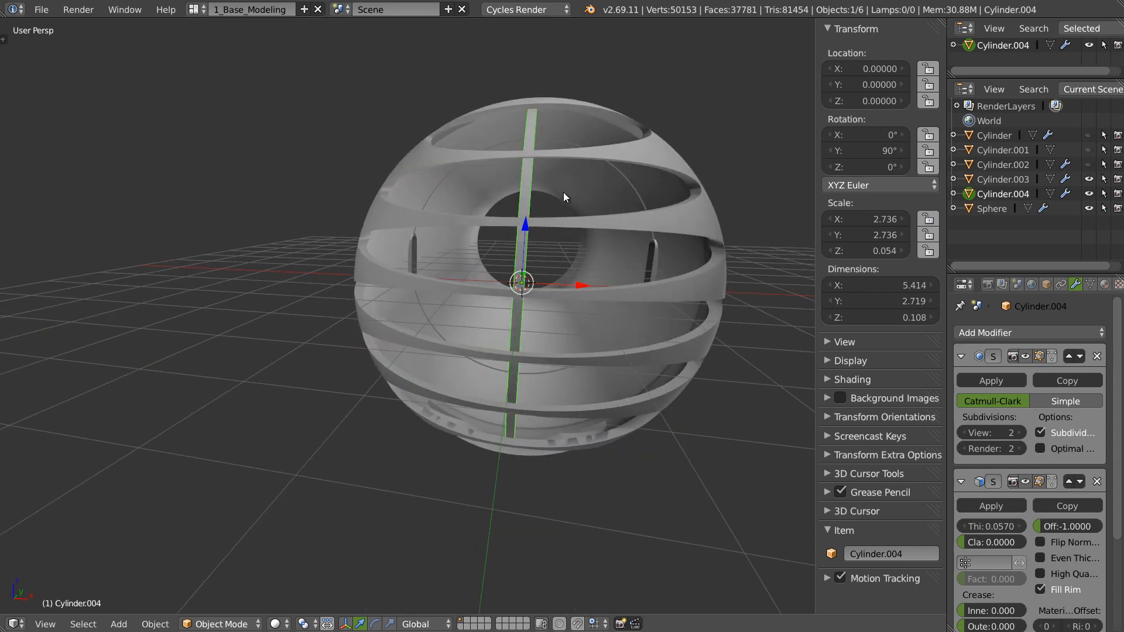
pyautogui.press('w')
pyautogui.click(511, 341)
pyautogui.moveTo(541, 320); pyautogui.dragTo(451, 198, button='middle')
# Step: Select the strip's top end edge in edge mode and move it slightly up along Z and along Y towards the neck
pyautogui.press('Tab')
pyautogui.hotkey('ctrl', 'Tab')
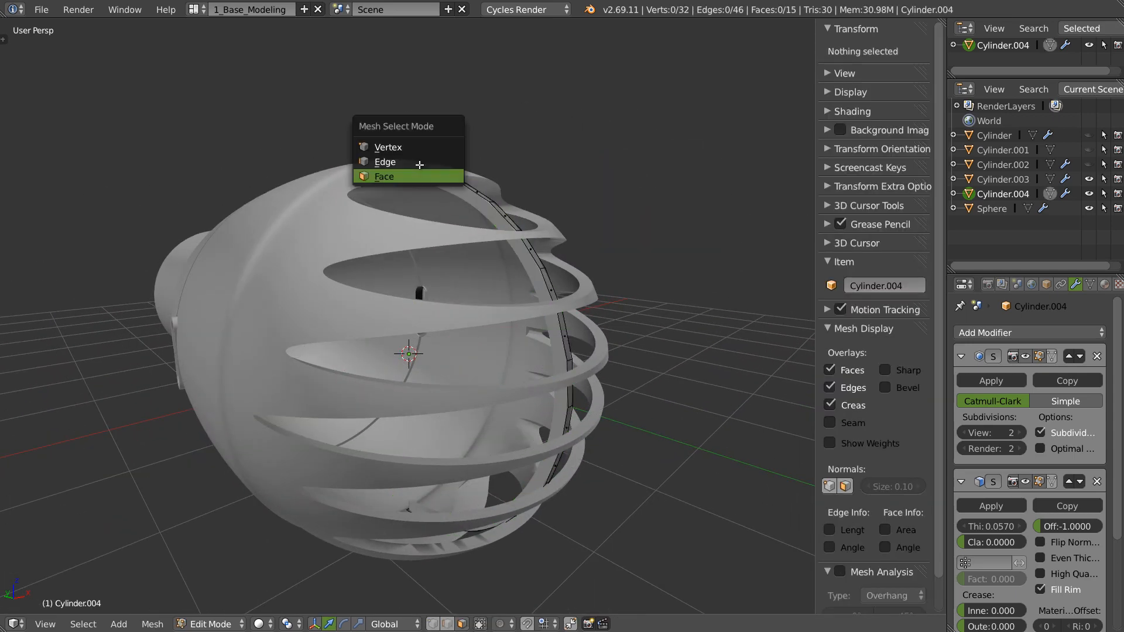
pyautogui.click(386, 160)
pyautogui.moveTo(386, 160); pyautogui.dragTo(428, 176, button='middle')
pyautogui.rightClick(457, 183)
pyautogui.moveTo(432, 139); pyautogui.dragTo(430, 128)
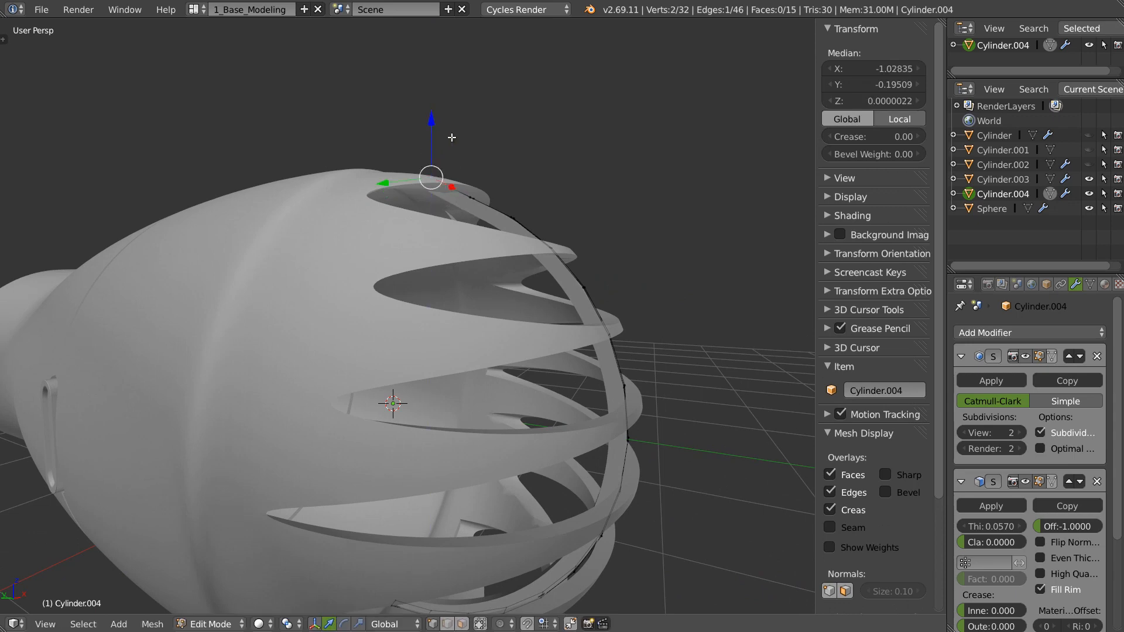
pyautogui.moveTo(451, 138); pyautogui.dragTo(459, 161, button='middle')
pyautogui.moveTo(380, 173); pyautogui.dragTo(364, 174)
pyautogui.moveTo(364, 174); pyautogui.dragTo(385, 163, button='middle')
pyautogui.press('Tab')
pyautogui.moveTo(451, 230); pyautogui.dragTo(433, 217, button='middle')
pyautogui.press('Tab')
pyautogui.press('Tab')
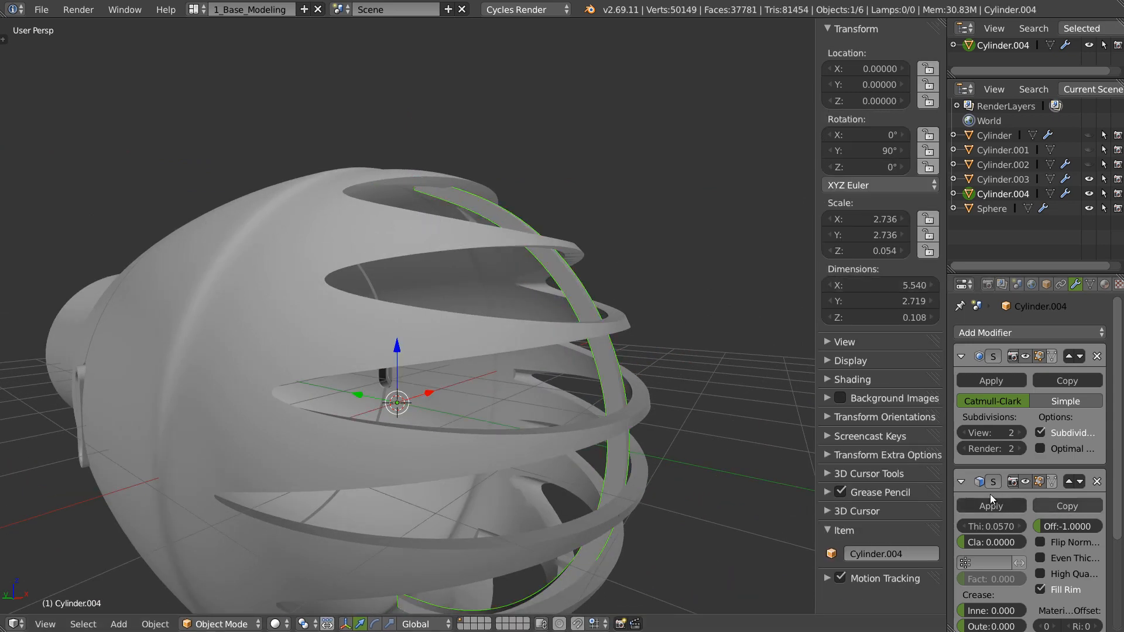
# Step: Reduce the strip's Solidify thickness to 0.0260
pyautogui.moveTo(979, 529); pyautogui.dragTo(964, 516)
pyautogui.keyDown('shift'); pyautogui.moveTo(616, 489); pyautogui.dragTo(609, 344, button='middle'); pyautogui.keyUp('shift')
pyautogui.moveTo(607, 346); pyautogui.dragTo(532, 321, button='middle')
# Step: Select the two vertices of the strip's bottom end edge and move them along Y towards the neck and slightly up
pyautogui.moveTo(442, 418); pyautogui.dragTo(409, 452, button='middle')
pyautogui.press('Tab')
pyautogui.rightClick(401, 448)
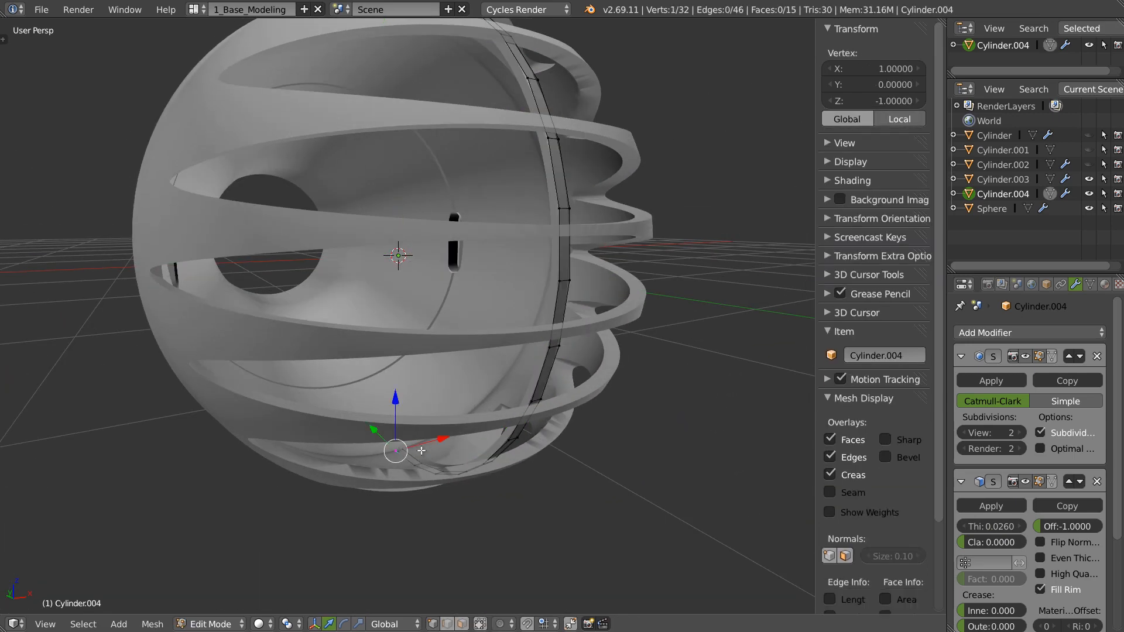
pyautogui.keyDown('shift'); pyautogui.rightClick(396, 459); pyautogui.keyUp('shift')
pyautogui.moveTo(395, 459); pyautogui.dragTo(372, 439, button='middle')
pyautogui.moveTo(366, 431); pyautogui.dragTo(384, 427)
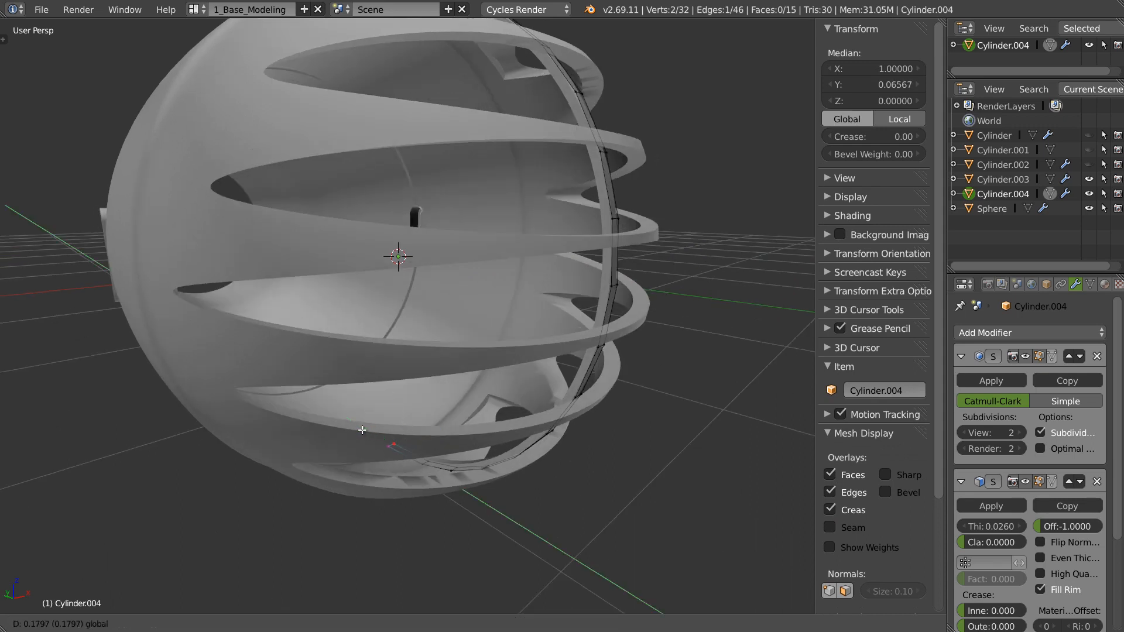
pyautogui.moveTo(384, 427); pyautogui.dragTo(384, 407, button='middle')
pyautogui.press('g')
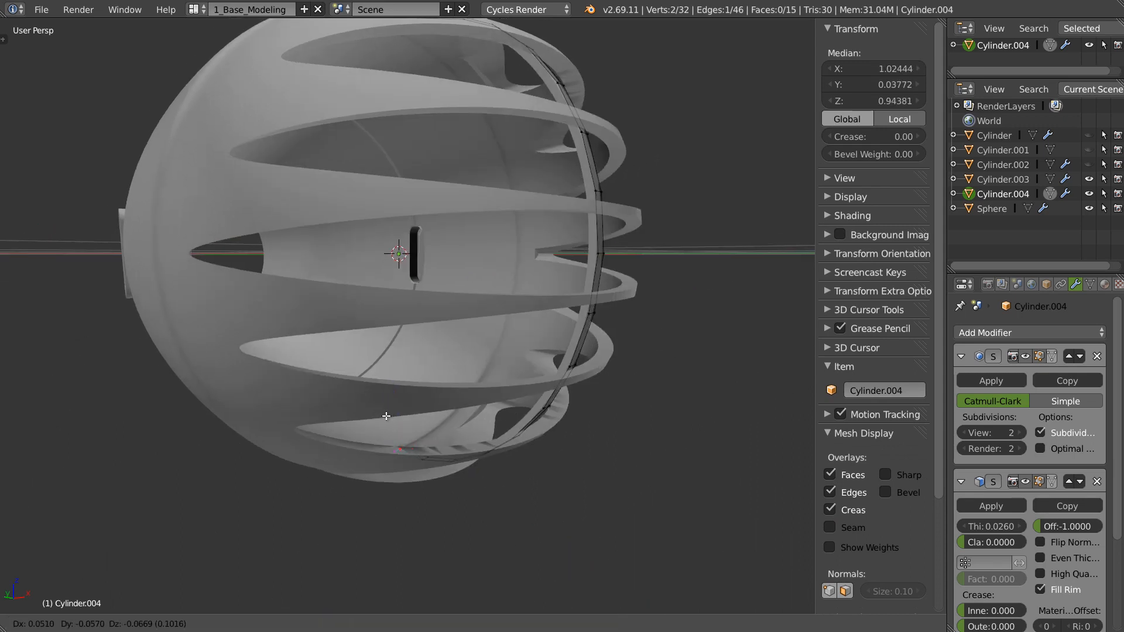
pyautogui.press('Escape')
pyautogui.press('Tab')
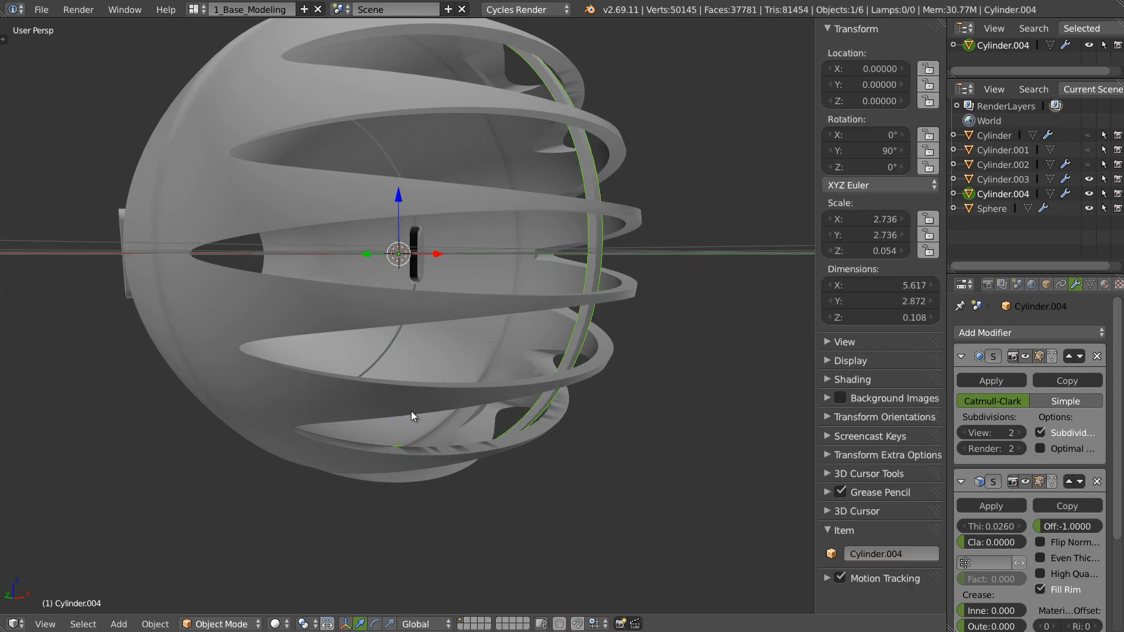
# Step: Add a loop cut near the strip's bottom end and move the end face slightly down along Z
pyautogui.moveTo(411, 410); pyautogui.dragTo(371, 394, button='middle')
pyautogui.scroll(4, 371, 410)
pyautogui.scroll(2, 405, 459)
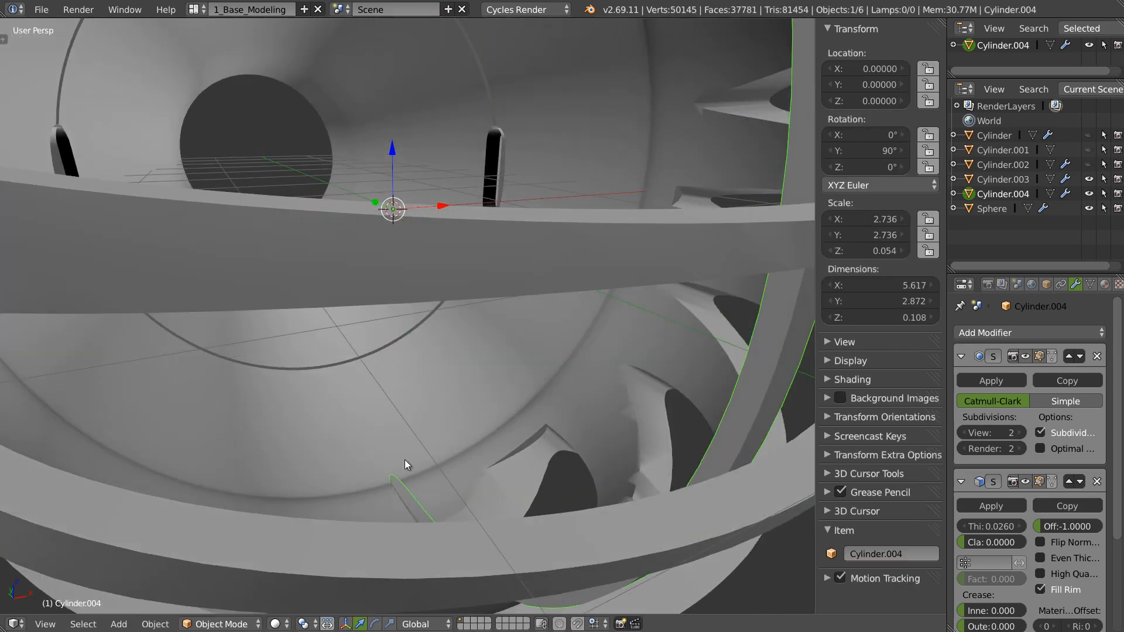
pyautogui.press('Tab')
pyautogui.hotkey('ctrl', 'r')
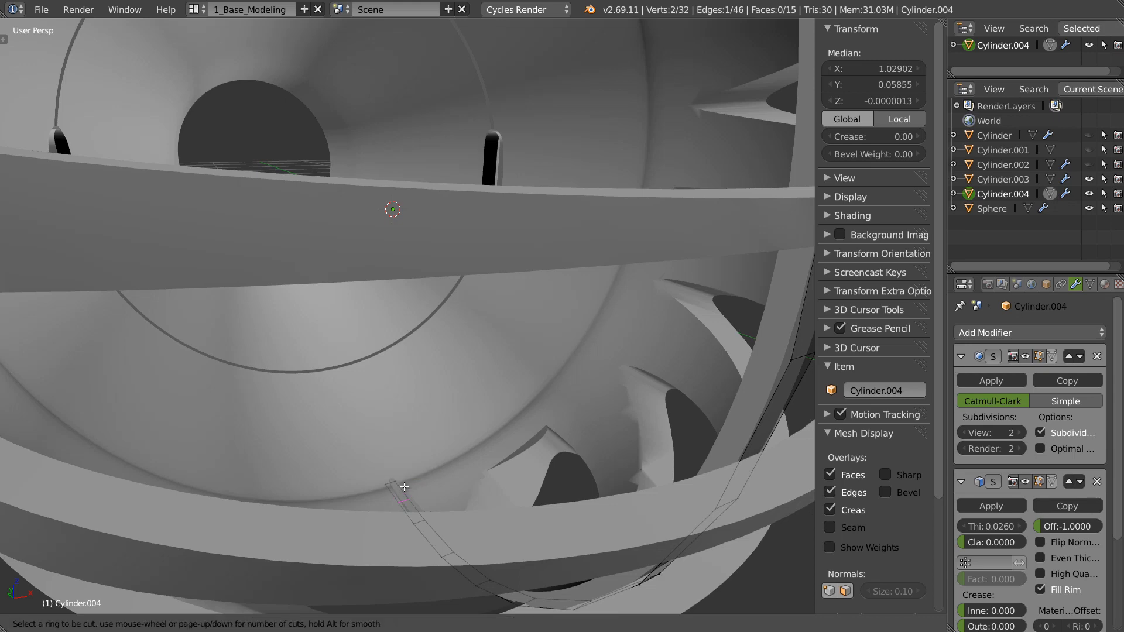
pyautogui.click(395, 469)
pyautogui.press('Tab')
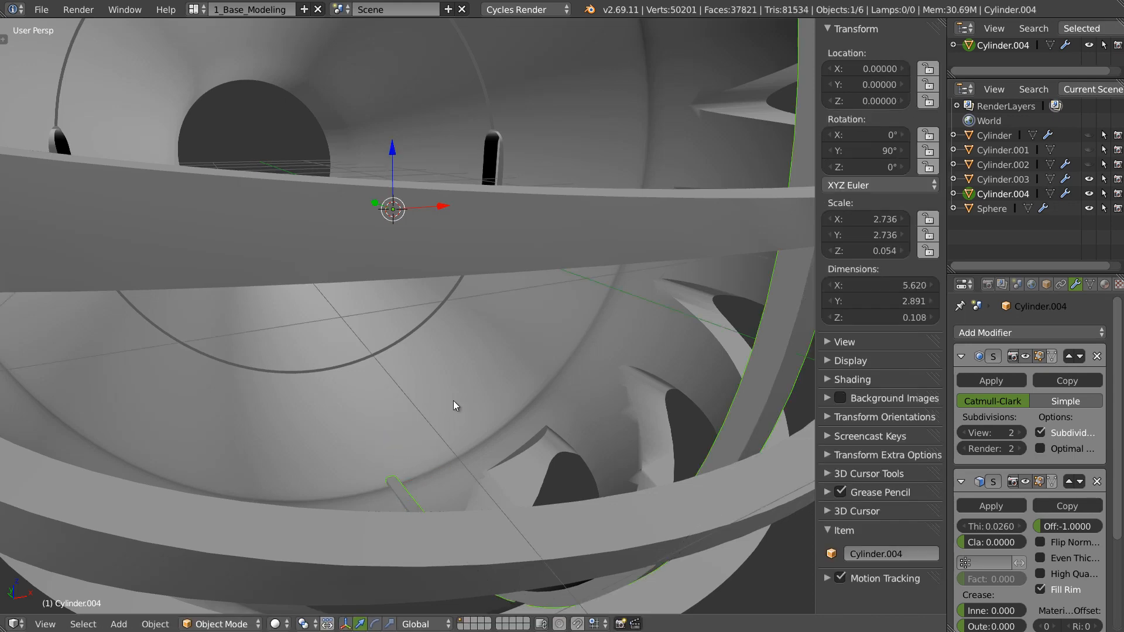
pyautogui.press('Tab')
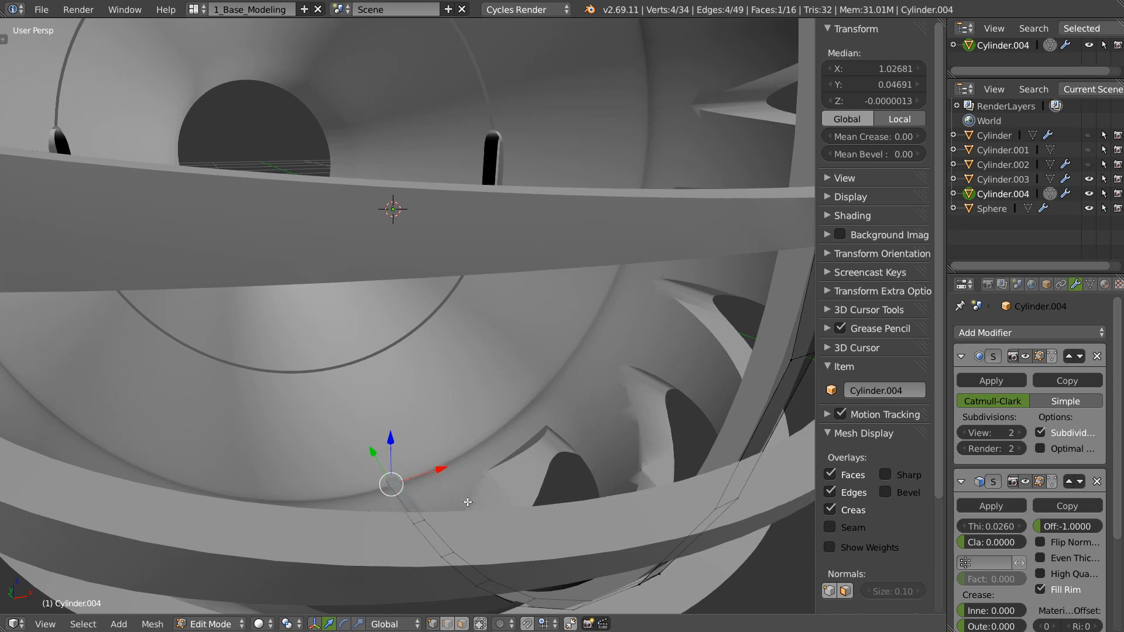
pyautogui.moveTo(391, 445); pyautogui.dragTo(388, 444)
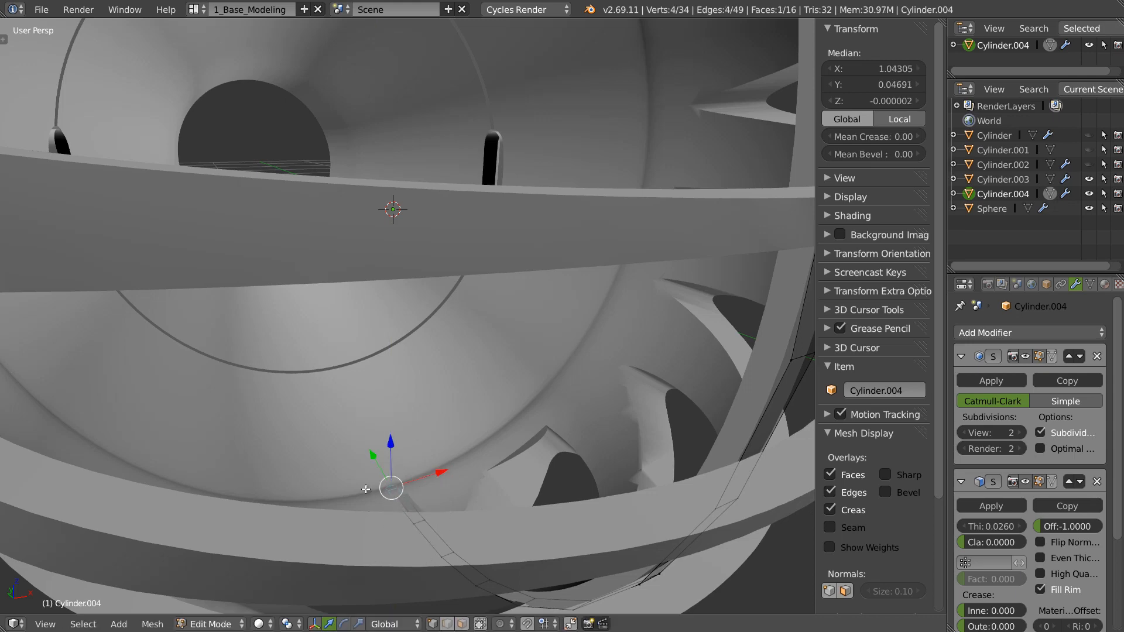
# Step: Move the strip's bottom end face slightly along Y, back towards the slotted end
pyautogui.scroll(-2, 503, 263)
pyautogui.moveTo(515, 260); pyautogui.dragTo(413, 364, button='middle')
pyautogui.press('Tab')
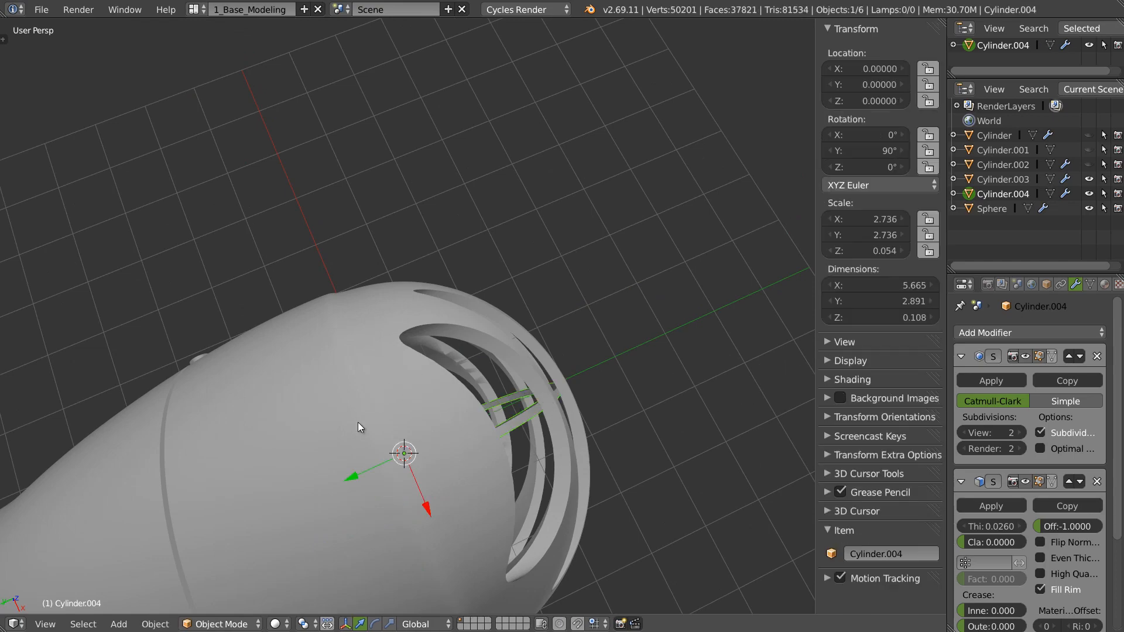
pyautogui.moveTo(357, 423); pyautogui.dragTo(518, 498, button='middle')
pyautogui.keyDown('shift'); pyautogui.moveTo(404, 388); pyautogui.dragTo(331, 419, button='middle'); pyautogui.keyUp('shift')
pyautogui.scroll(3, 334, 417)
pyautogui.moveTo(433, 346); pyautogui.dragTo(436, 413, button='middle')
pyautogui.press('Tab')
pyautogui.moveTo(508, 459); pyautogui.dragTo(497, 462)
pyautogui.press('Tab')
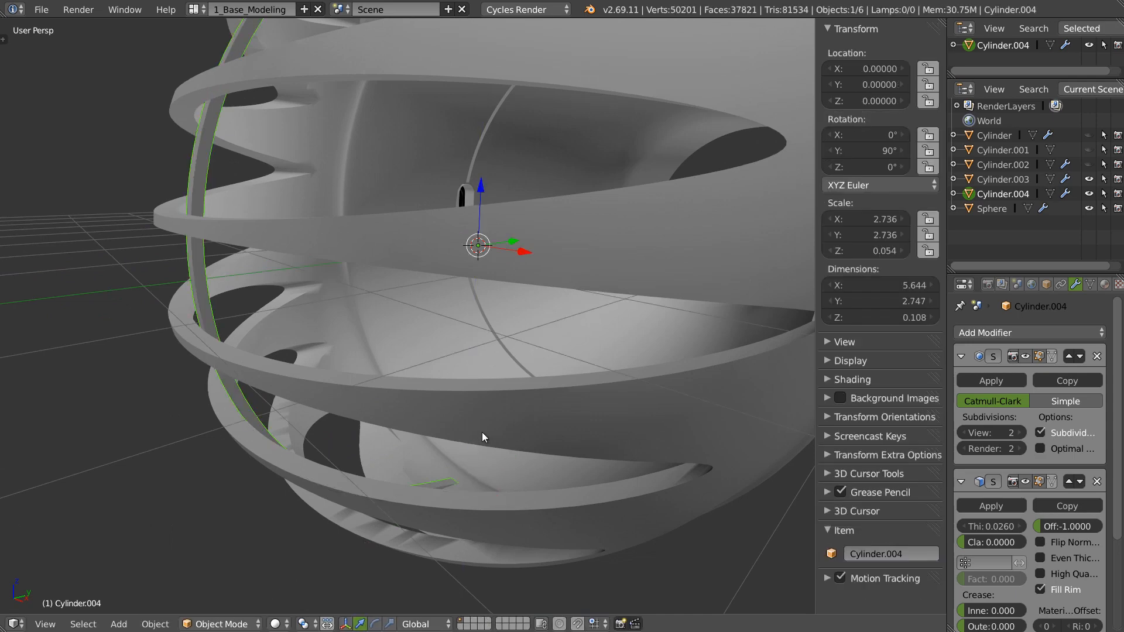
# Step: Examine the strip's fit inside the slots and the whole body from the front, the sides and below
pyautogui.moveTo(482, 432); pyautogui.dragTo(547, 300, button='middle')
pyautogui.scroll(-2, 439, 296)
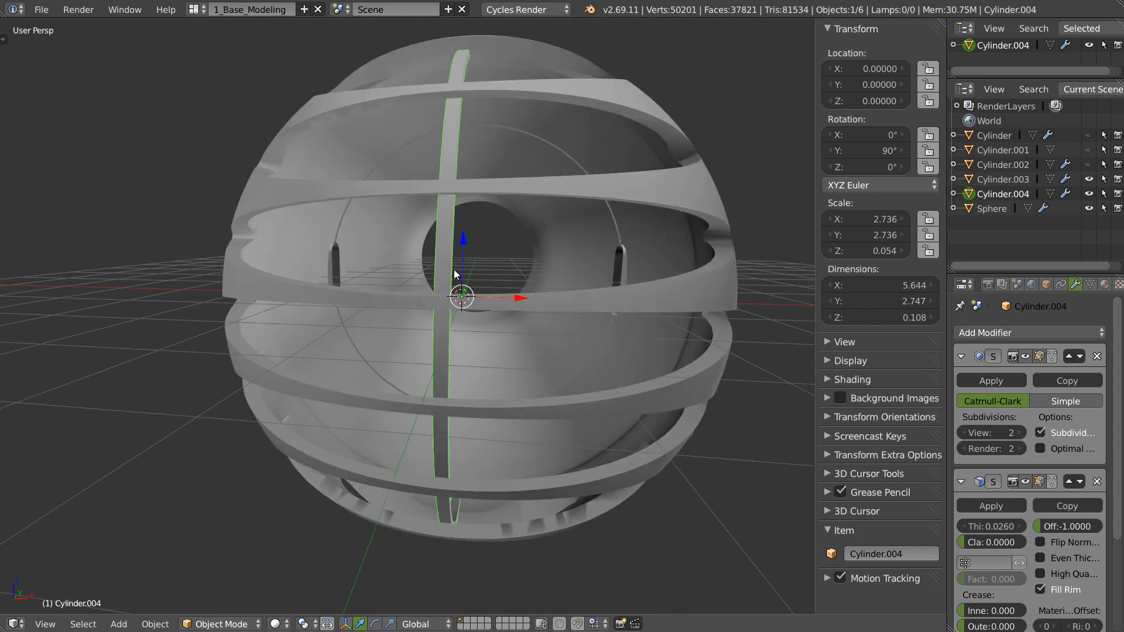
pyautogui.moveTo(454, 271); pyautogui.dragTo(696, 254, button='middle')
pyautogui.scroll(-4, 434, 315)
pyautogui.moveTo(434, 315); pyautogui.dragTo(438, 234, button='middle')
pyautogui.moveTo(448, 288); pyautogui.dragTo(375, 220, button='middle')
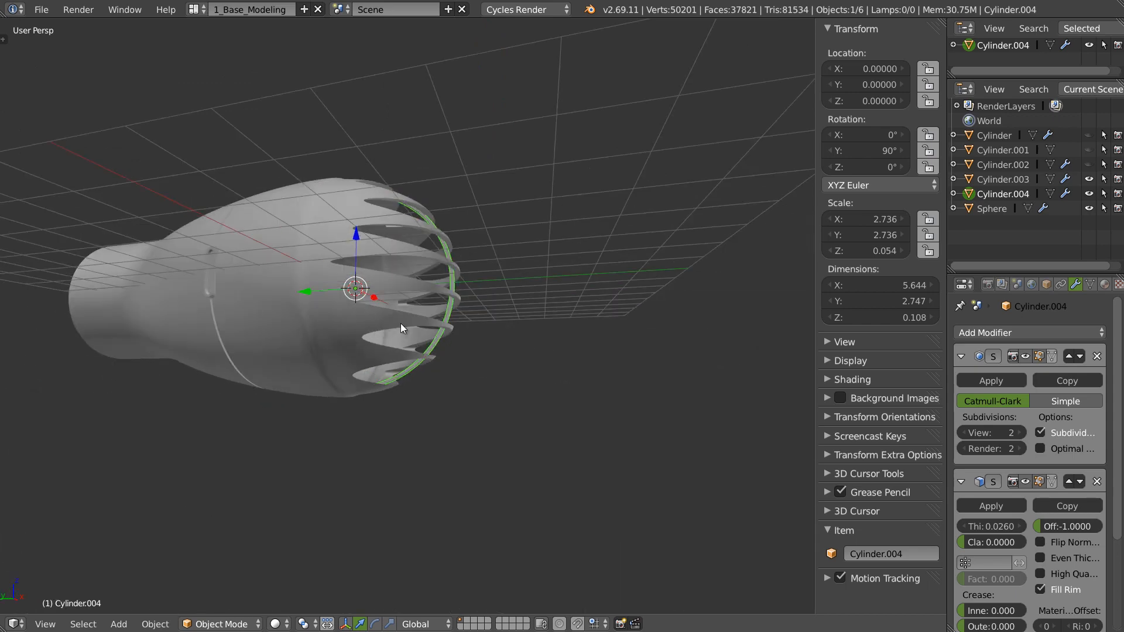
pyautogui.moveTo(400, 324); pyautogui.dragTo(469, 252, button='middle')
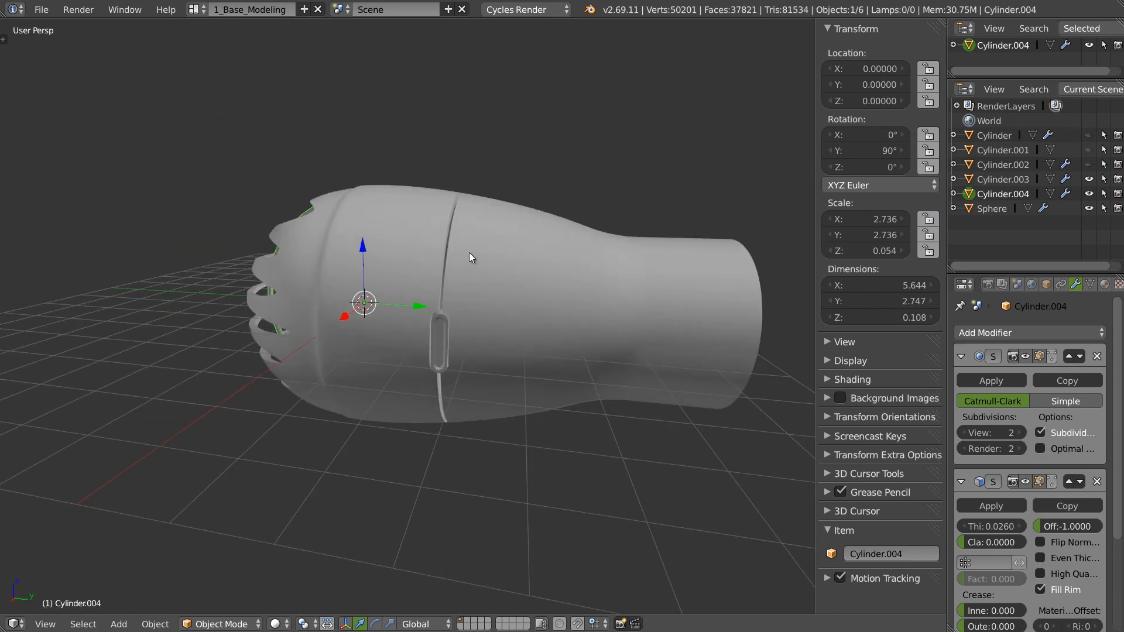
pyautogui.moveTo(343, 343); pyautogui.dragTo(479, 449, button='middle')
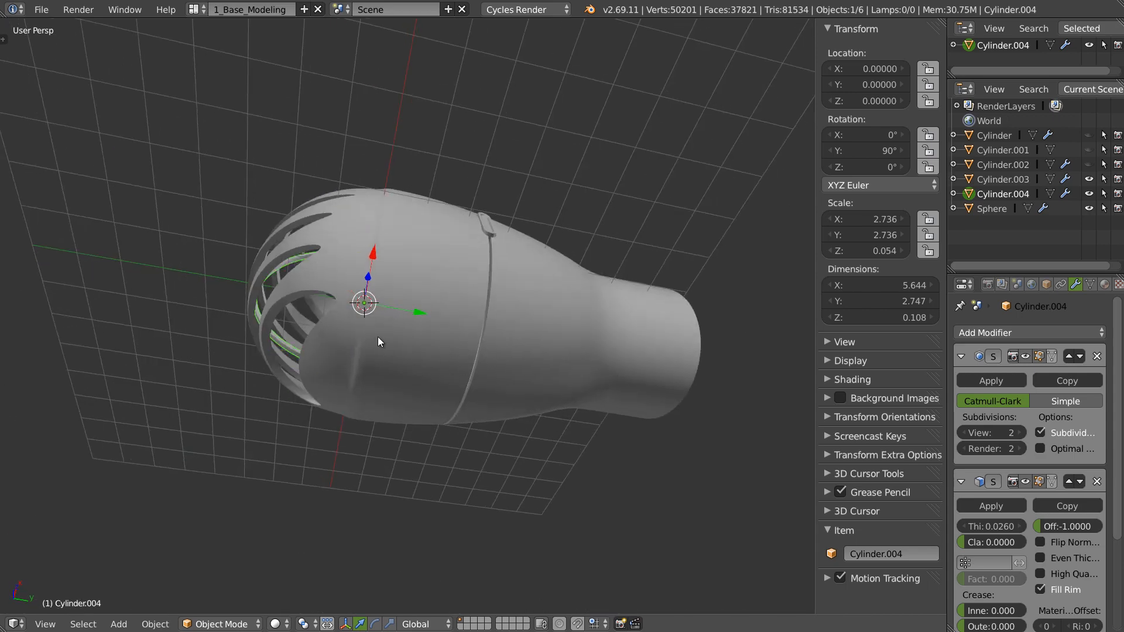
pyautogui.moveTo(377, 342); pyautogui.dragTo(344, 413, button='middle')
pyautogui.moveTo(367, 521); pyautogui.dragTo(427, 352, button='middle')
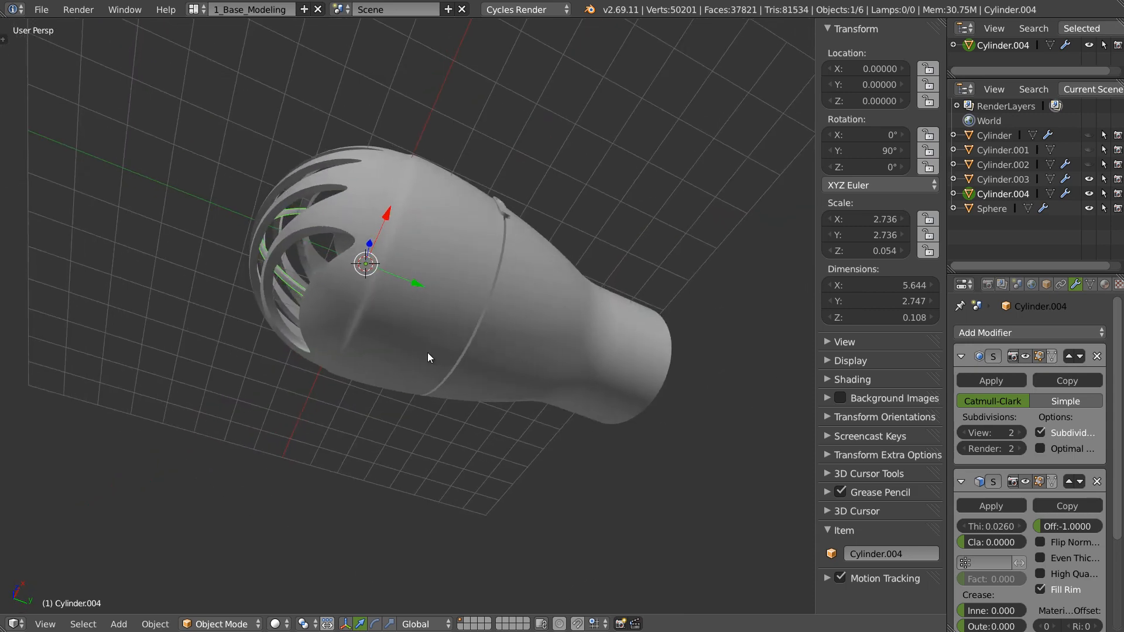
# Step: Add a cylinder and move it to the body's underside, about -2.77 along Z and 1.23 along Y
pyautogui.press('w')
pyautogui.moveTo(395, 199)
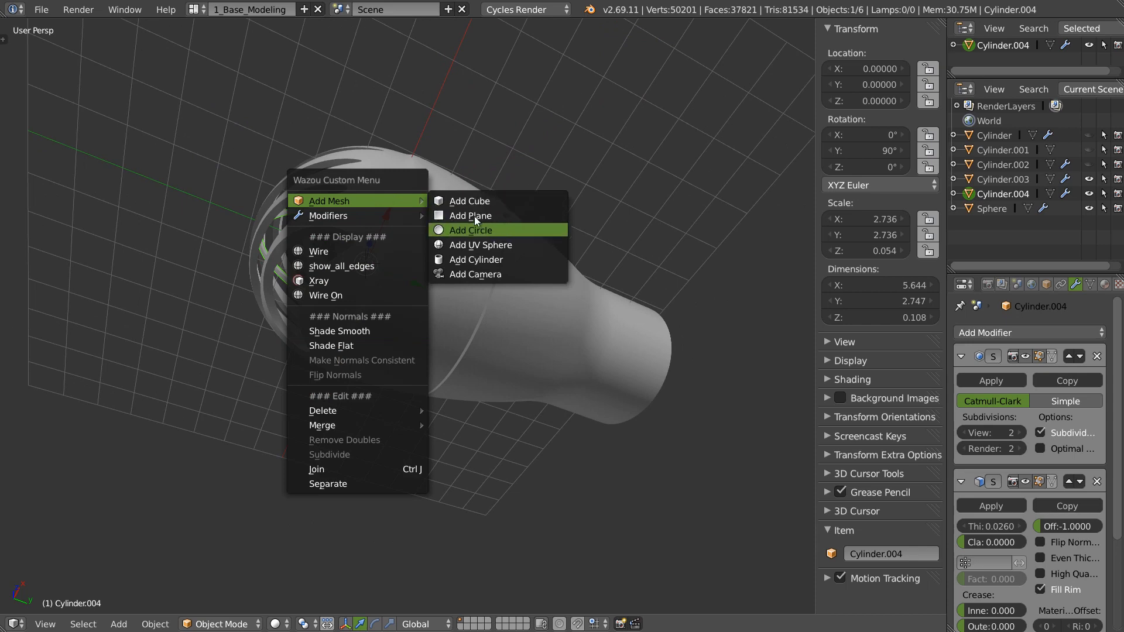
pyautogui.click(490, 264)
pyautogui.moveTo(367, 214); pyautogui.dragTo(370, 320)
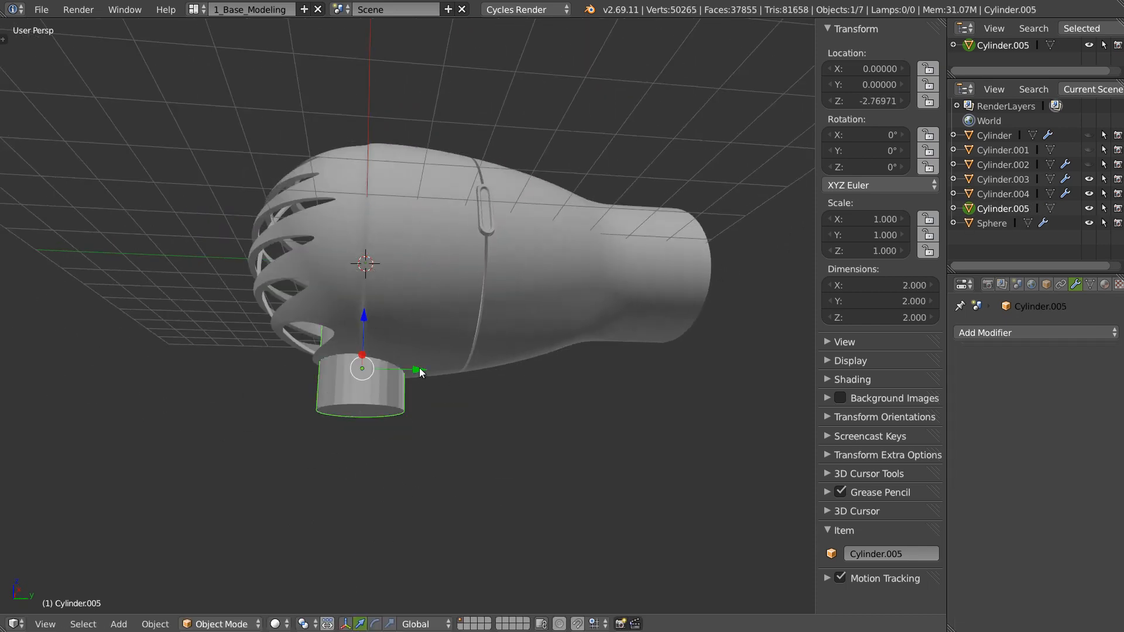
pyautogui.moveTo(419, 372); pyautogui.dragTo(469, 367)
# Step: Stretch the cylinder along Y, move it to about Y 1.88, and shrink it to a scale of about 0.82 by 1.42 by 0.82
pyautogui.moveTo(468, 368); pyautogui.dragTo(480, 334, button='middle')
pyautogui.press('s')
pyautogui.press('y')
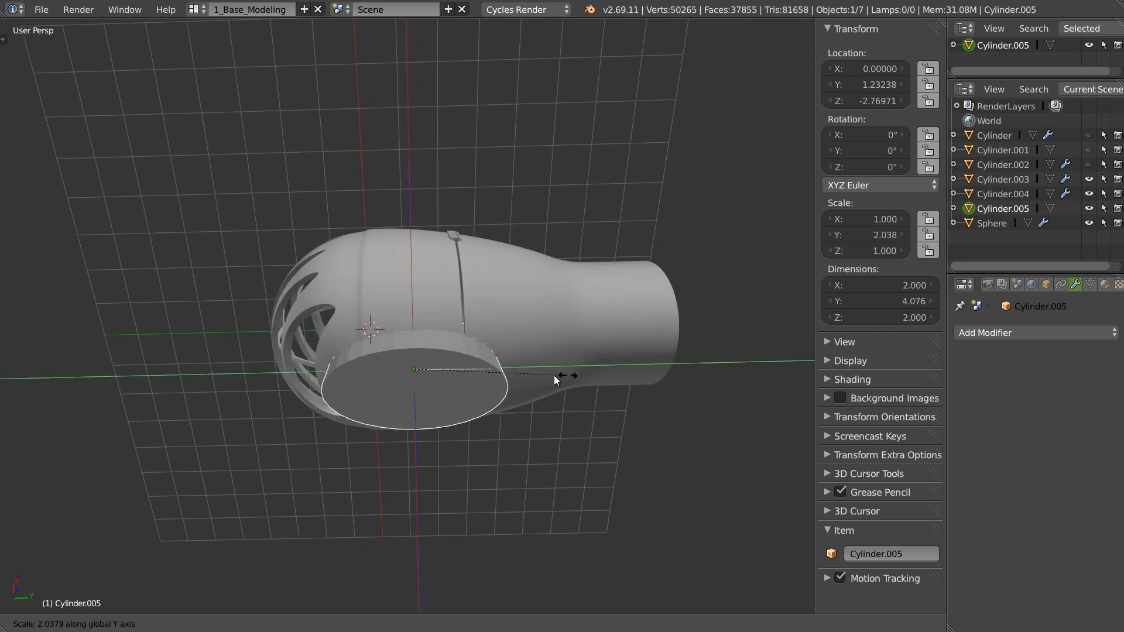
pyautogui.moveTo(475, 369)
pyautogui.mouseDown()
pyautogui.moveTo(506, 370)
pyautogui.moveTo(496, 369)
pyautogui.mouseUp()
pyautogui.press('s')
pyautogui.click(532, 374)
# Step: Add a level 2 Subdivision Surface modifier and an Edge Split modifier to the underside cylinder
pyautogui.moveTo(416, 347); pyautogui.dragTo(419, 251, button='middle')
pyautogui.hotkey('ctrl', '1')
pyautogui.click(965, 333)
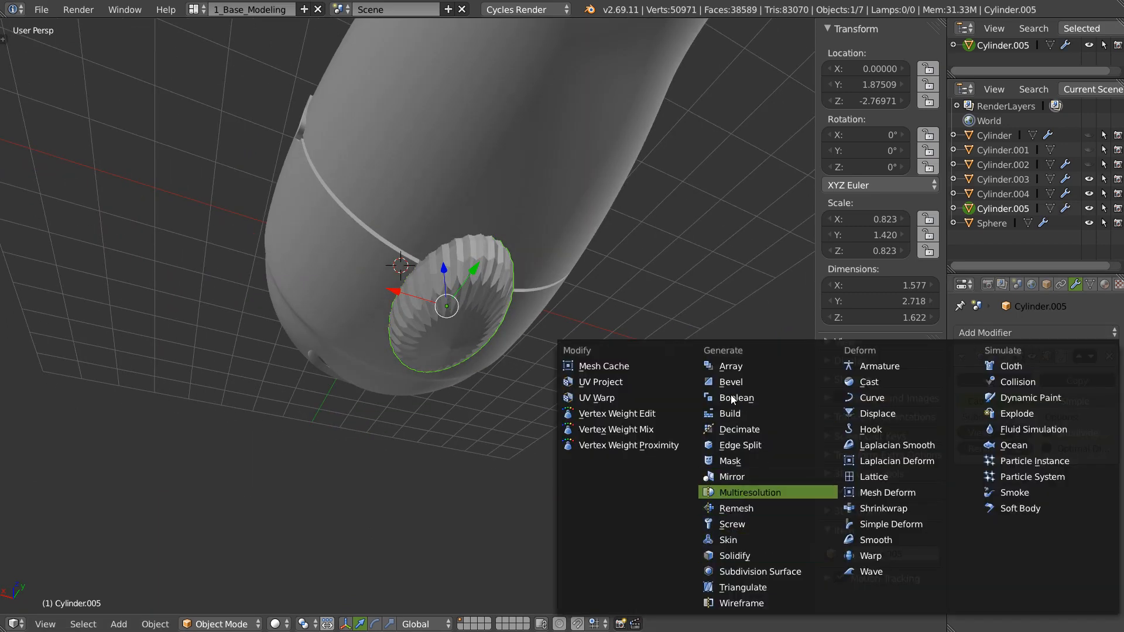
pyautogui.click(739, 444)
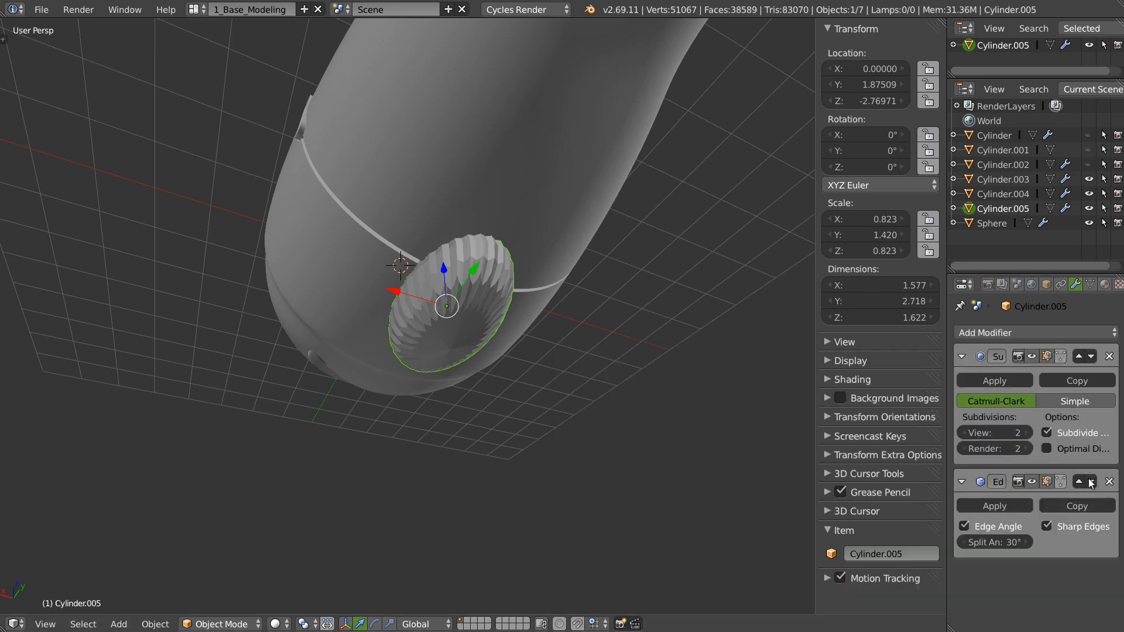
# Step: Move the cylinder's Edge Split modifier above Subdivision Surface and apply smooth shading
pyautogui.moveTo(447, 302); pyautogui.dragTo(511, 324, button='middle')
pyautogui.rightClick(511, 324)
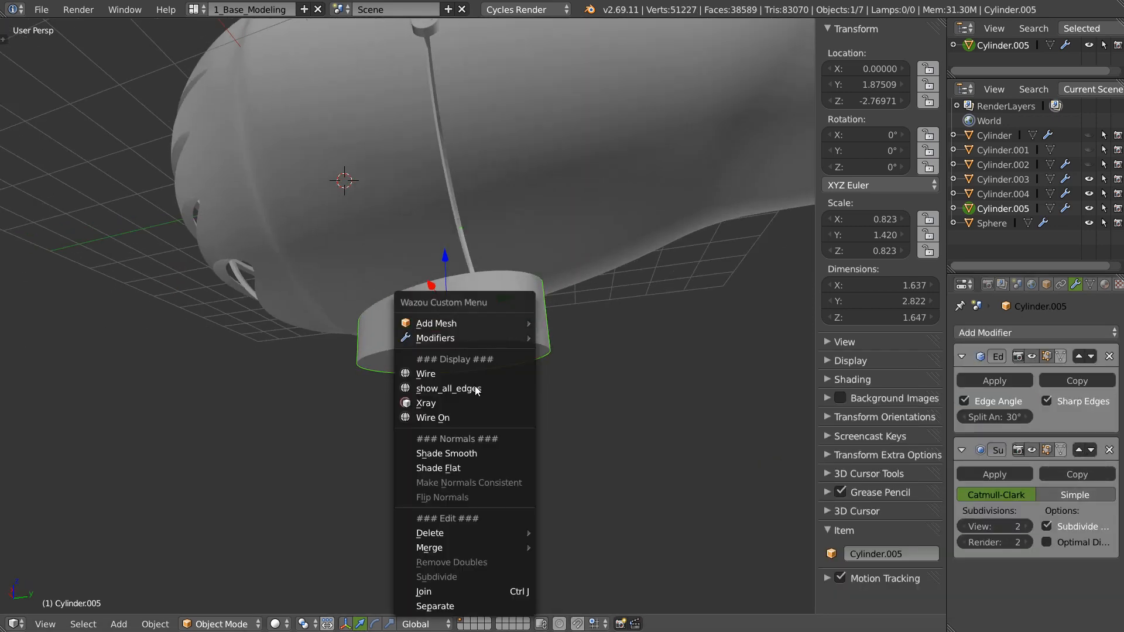
pyautogui.click(462, 447)
# Step: Add a fourth Boolean modifier to the main body and place it above Edge Split
pyautogui.moveTo(463, 448); pyautogui.dragTo(595, 265, button='middle')
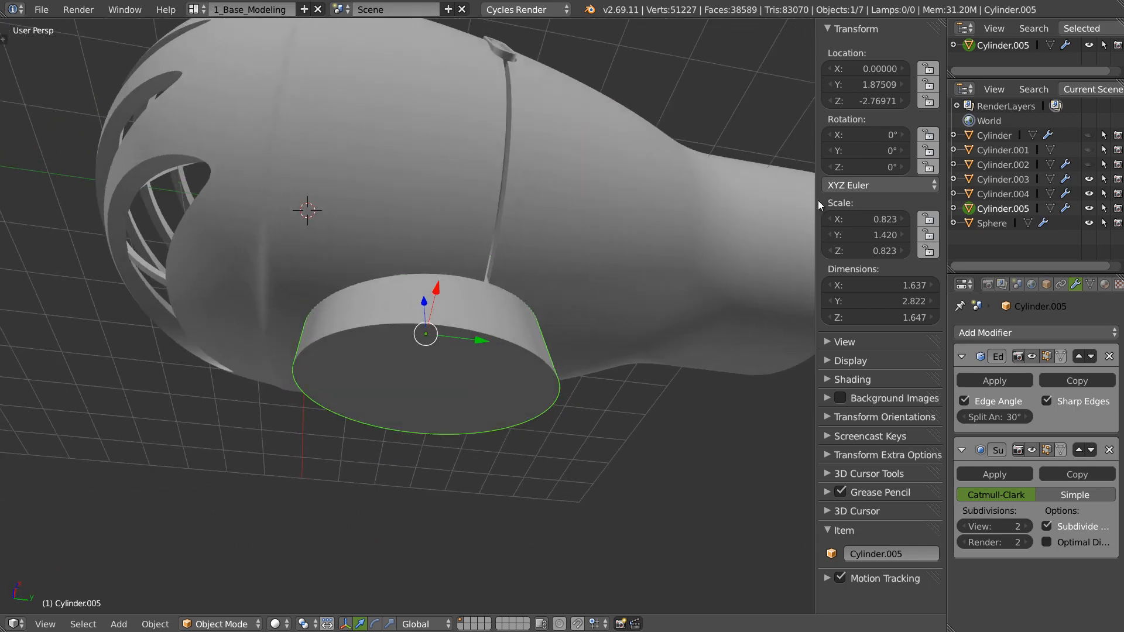
pyautogui.rightClick(569, 265)
pyautogui.click(962, 440)
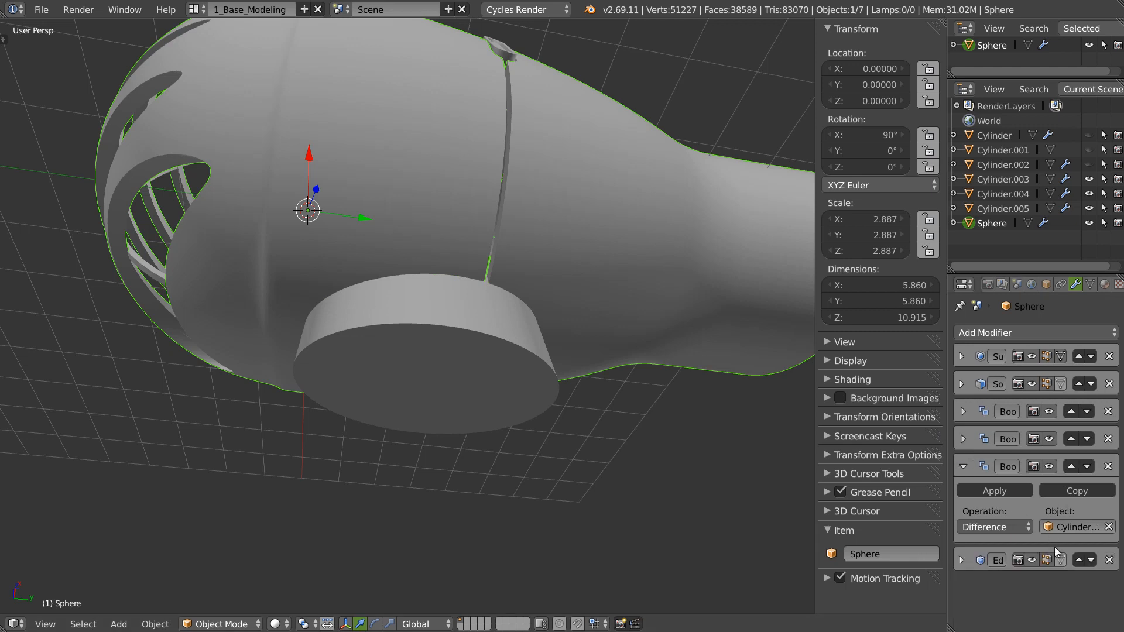
pyautogui.click(962, 467)
pyautogui.click(1041, 336)
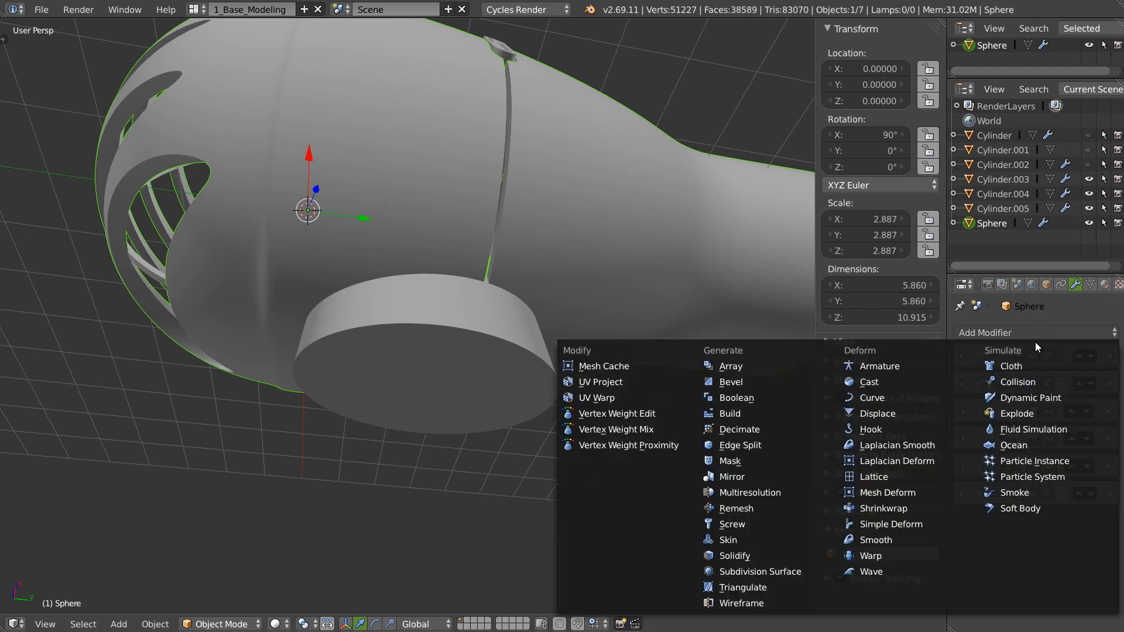
pyautogui.click(750, 398)
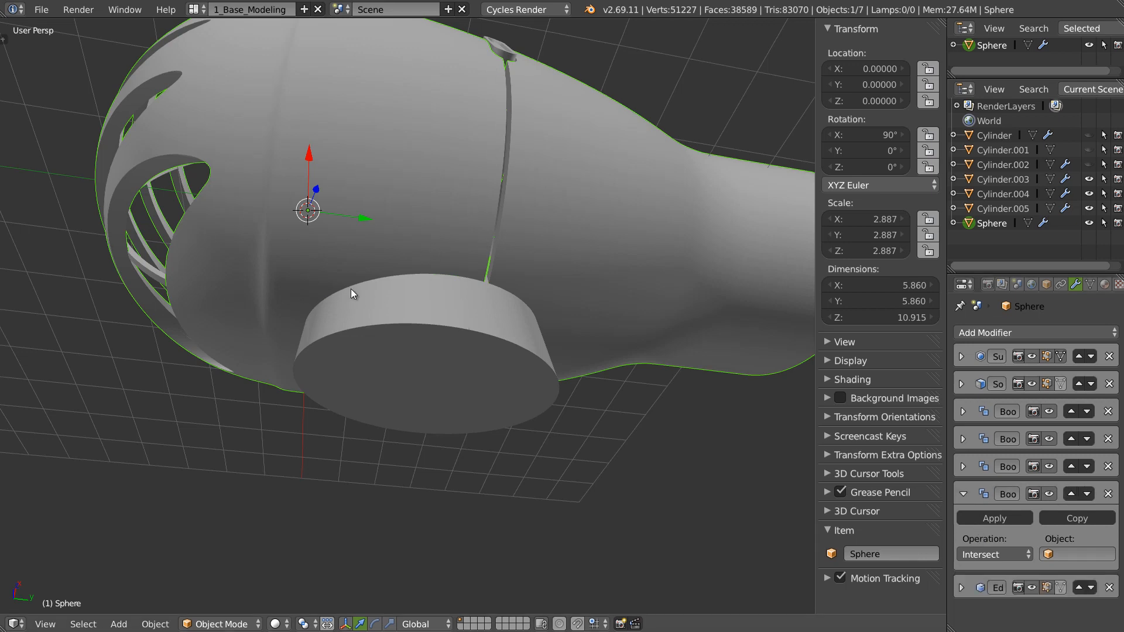
# Step: Apply the underside cylinder's location, rotation and scale
pyautogui.rightClick(420, 321)
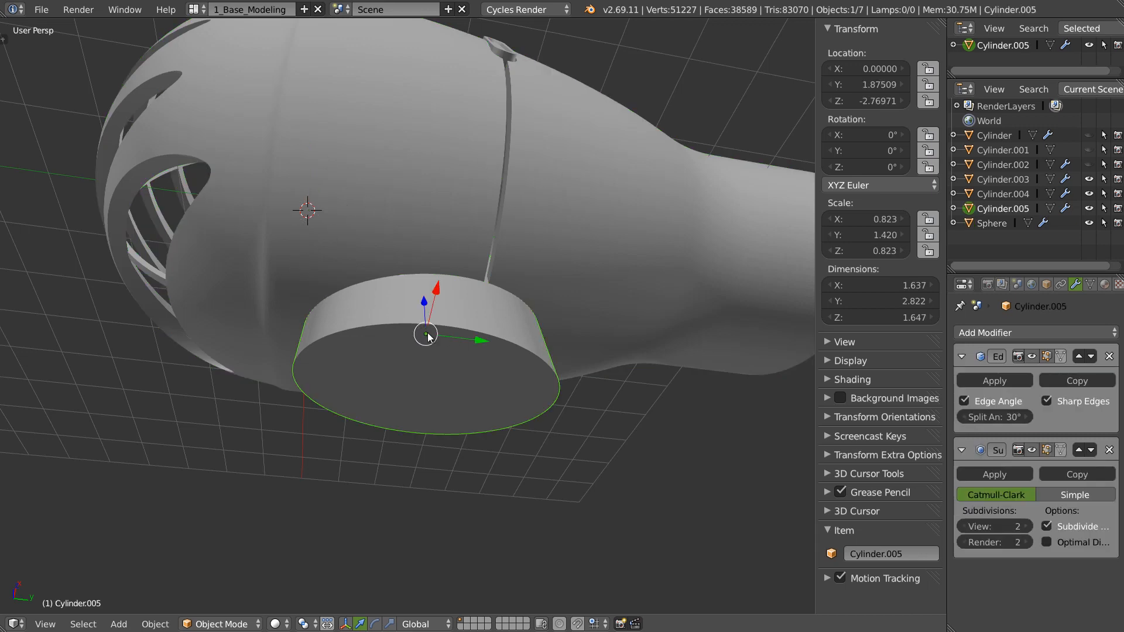
pyautogui.hotkey('ctrl', 'a')
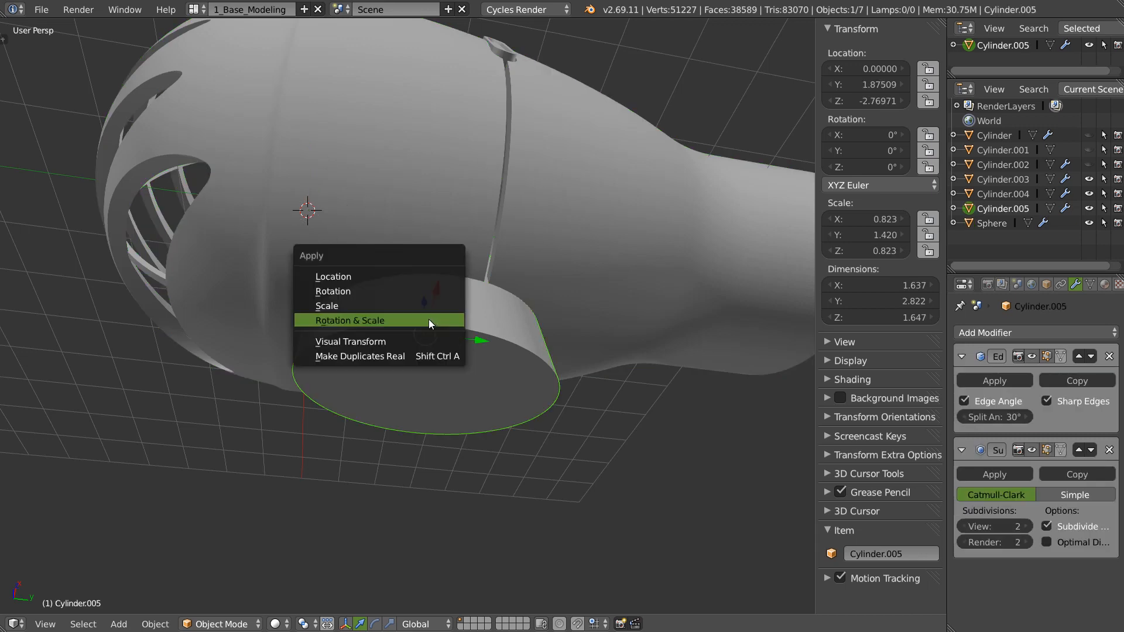
pyautogui.click(353, 277)
pyautogui.hotkey('ctrl', 'a')
pyautogui.click(326, 320)
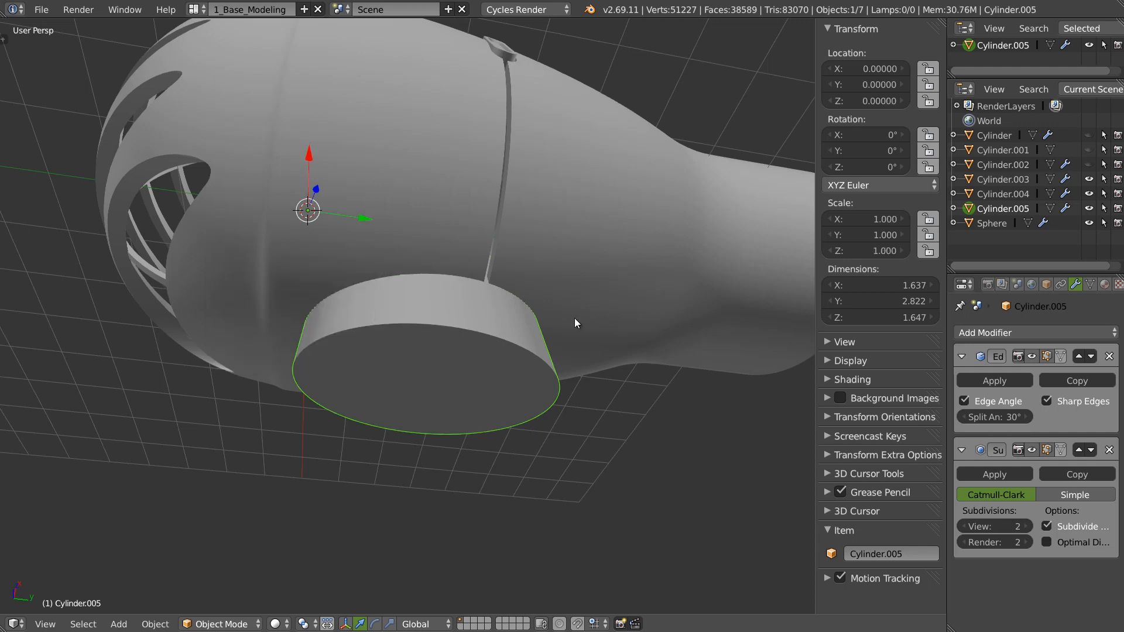
# Step: Set the body's new Boolean to Difference with Cylinder.005 as its object, and hide that cylinder
pyautogui.rightClick(594, 320)
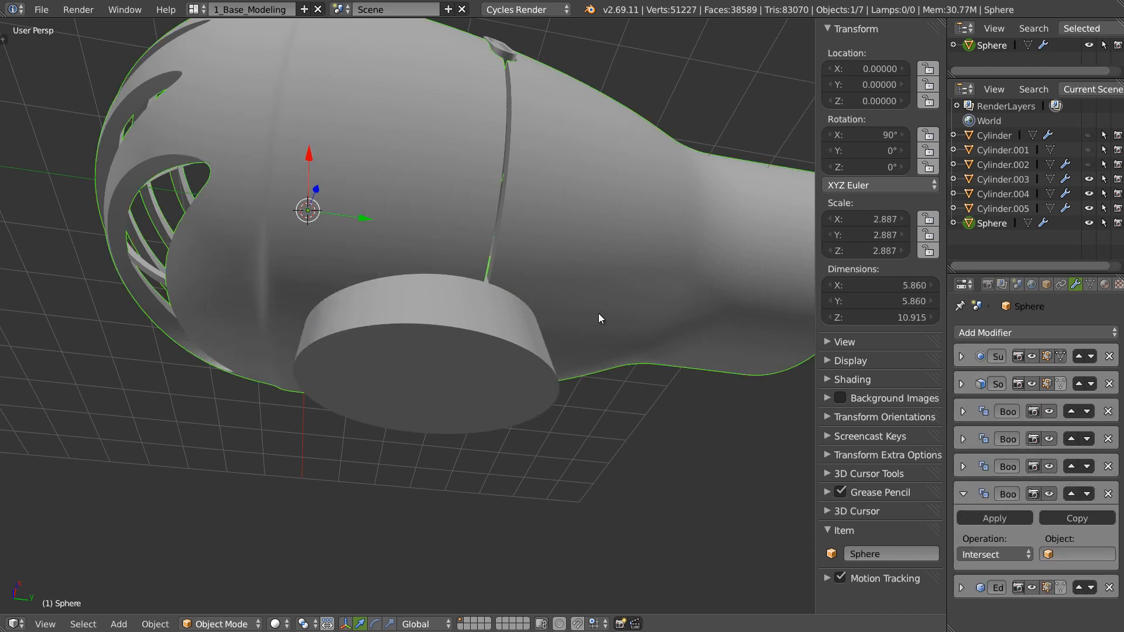
pyautogui.click(995, 555)
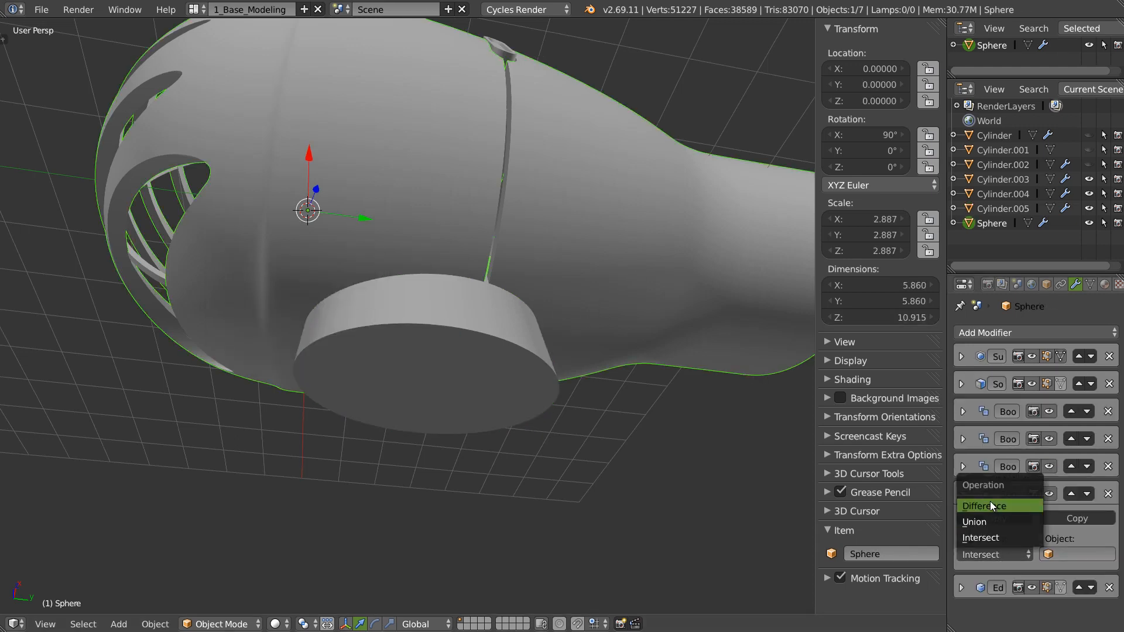
pyautogui.click(1046, 556)
pyautogui.click(1046, 554)
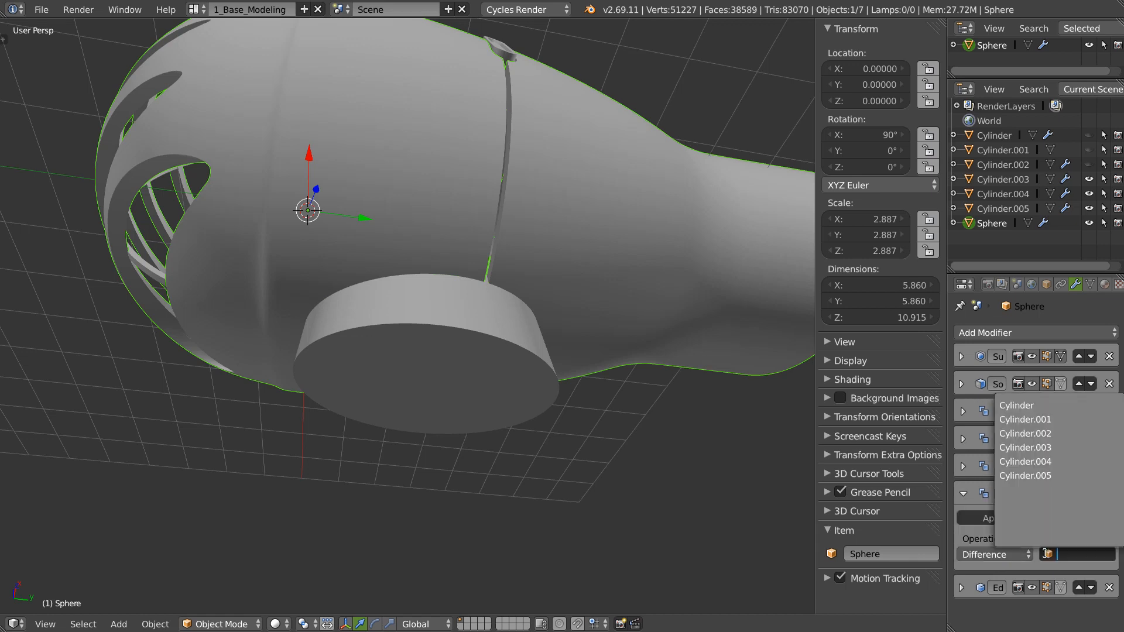
pyautogui.click(1030, 494)
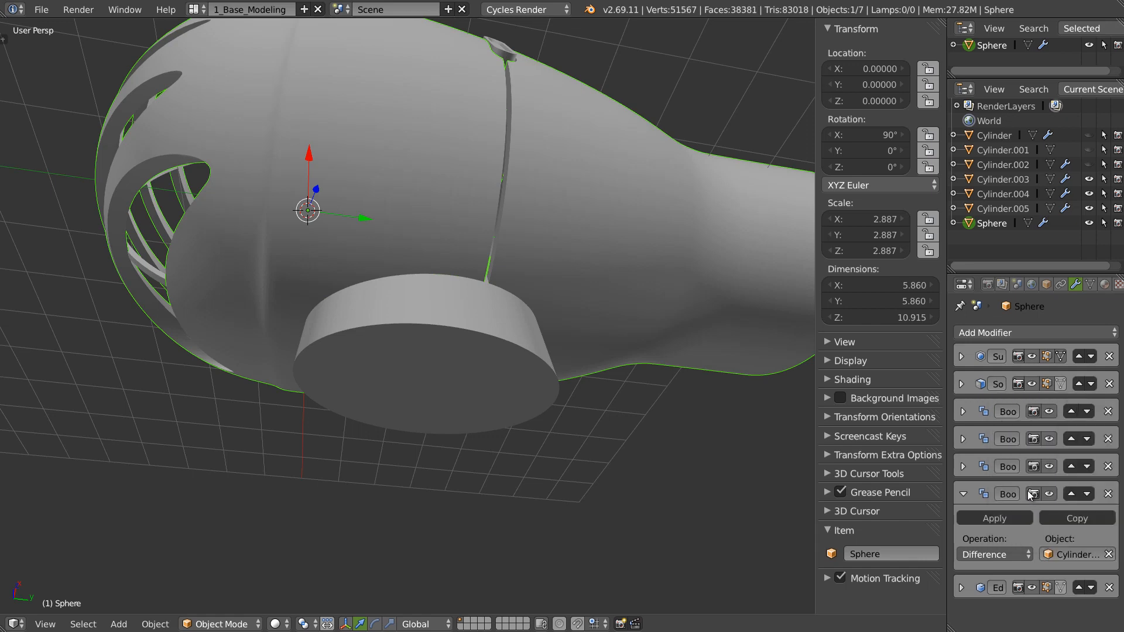
pyautogui.click(1089, 209)
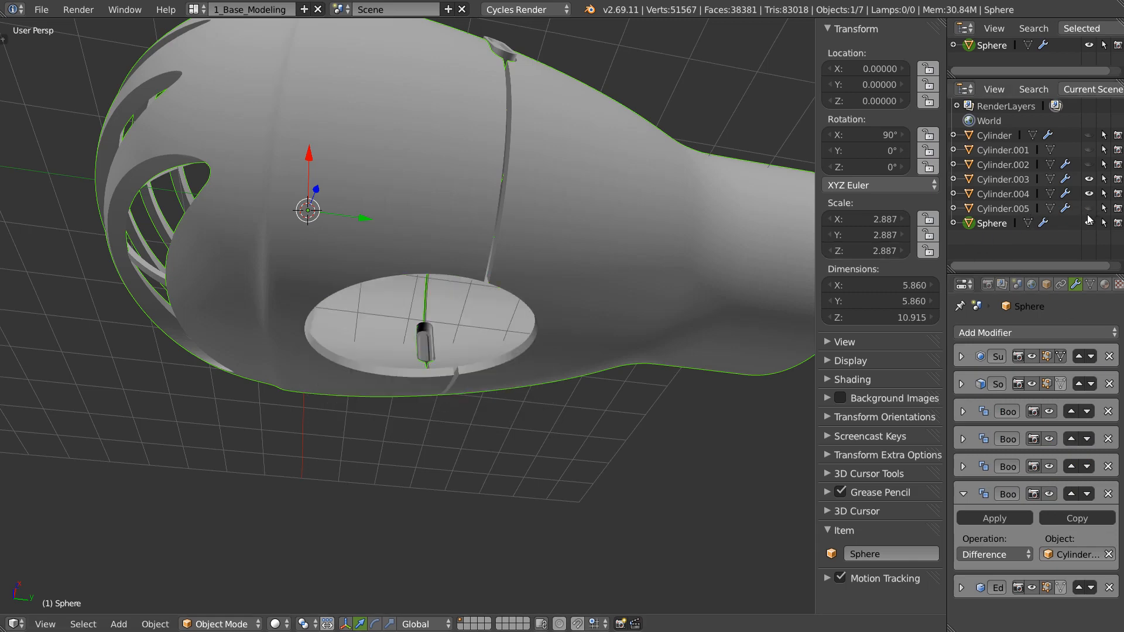
pyautogui.moveTo(497, 290); pyautogui.dragTo(419, 372, button='middle')
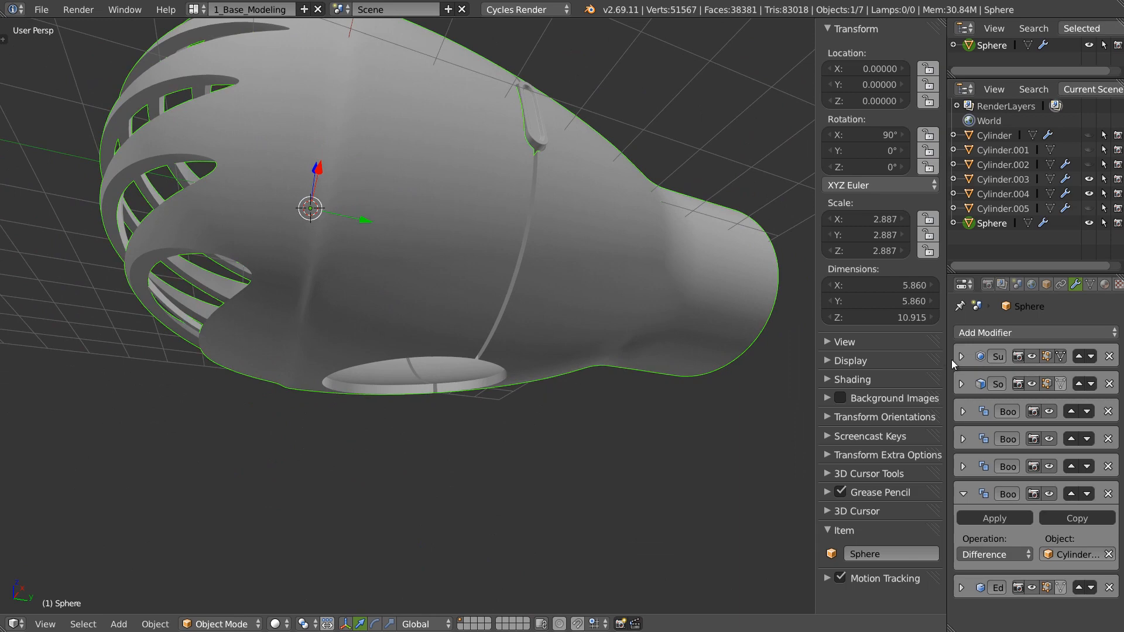
# Step: Expand the body's Solidify modifier settings, and unhide and select the underside cylinder Cylinder.005
pyautogui.click(960, 384)
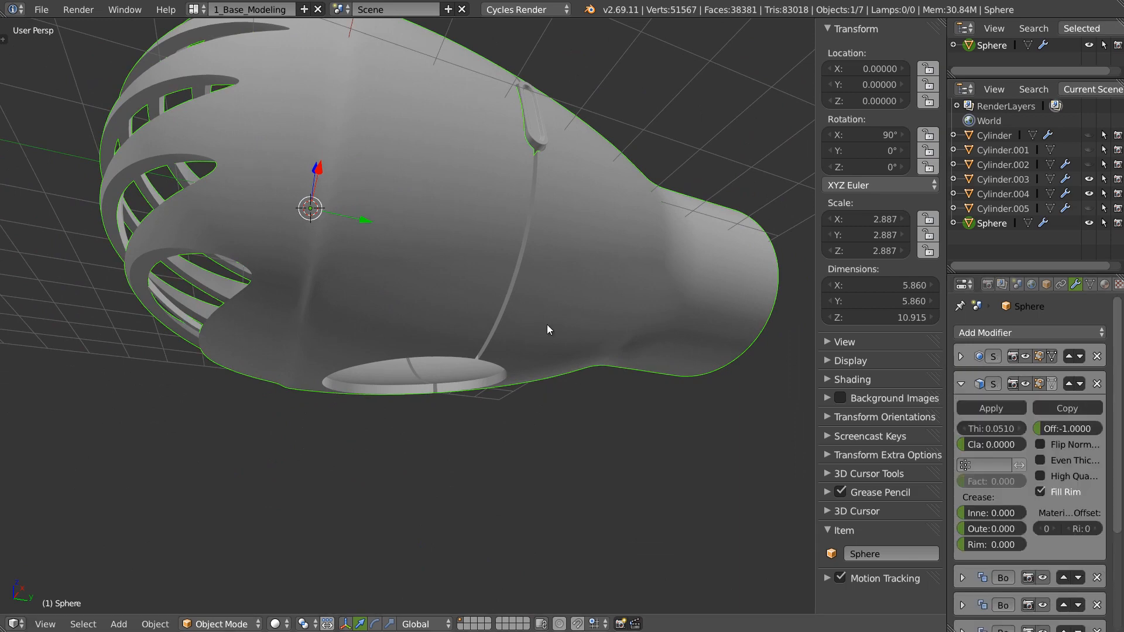
pyautogui.moveTo(547, 326); pyautogui.dragTo(368, 270, button='middle')
pyautogui.scroll(1, 368, 271)
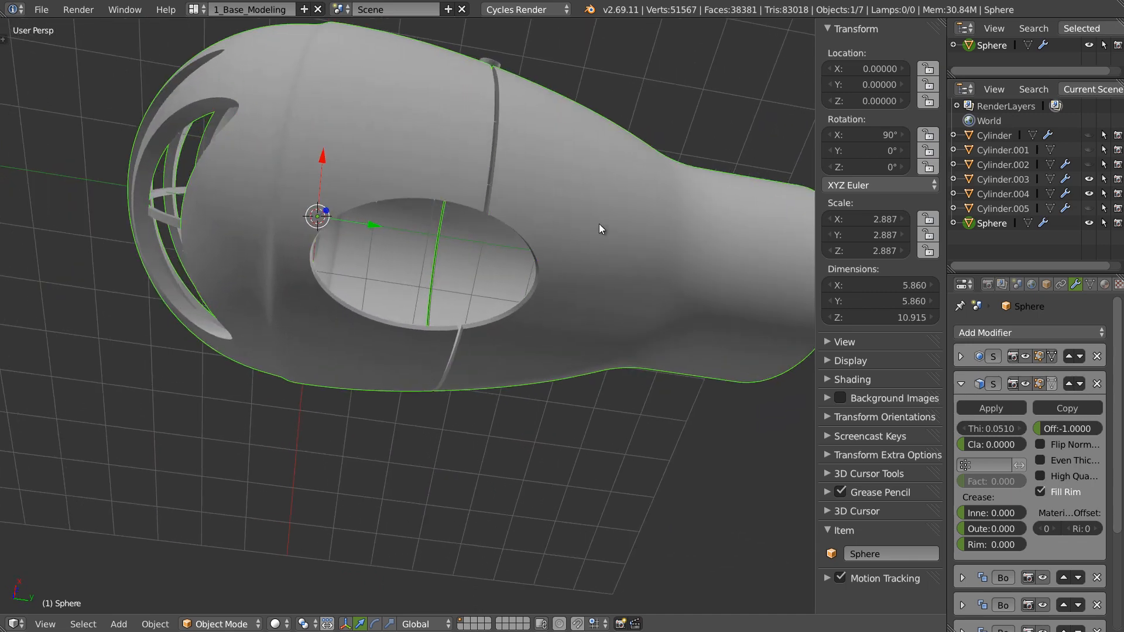
pyautogui.click(1041, 209)
pyautogui.click(1088, 209)
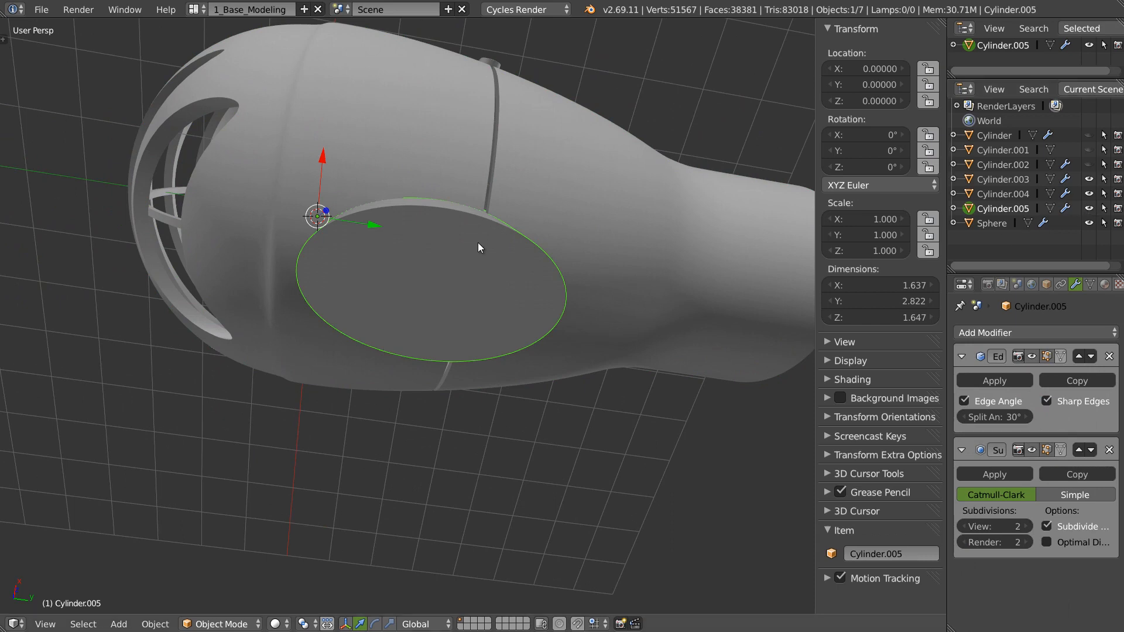
# Step: Duplicate the underside cylinder and move the copy down about 0.53 units along Z
pyautogui.hotkey('shift', 'd')
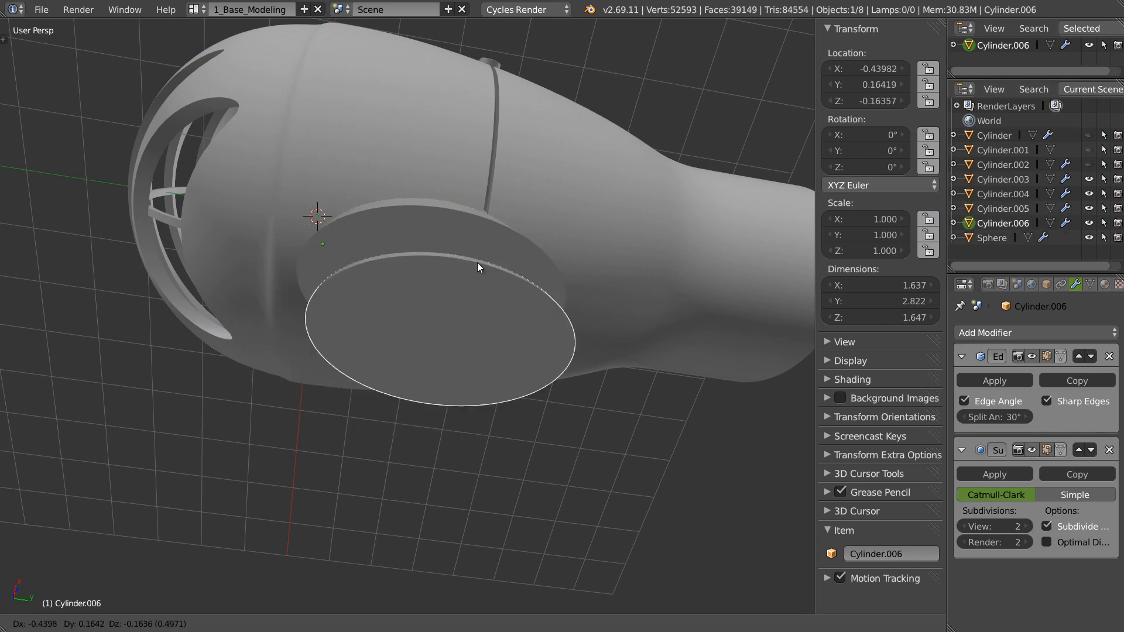
pyautogui.rightClick(471, 255)
pyautogui.moveTo(471, 255); pyautogui.dragTo(444, 306, button='middle')
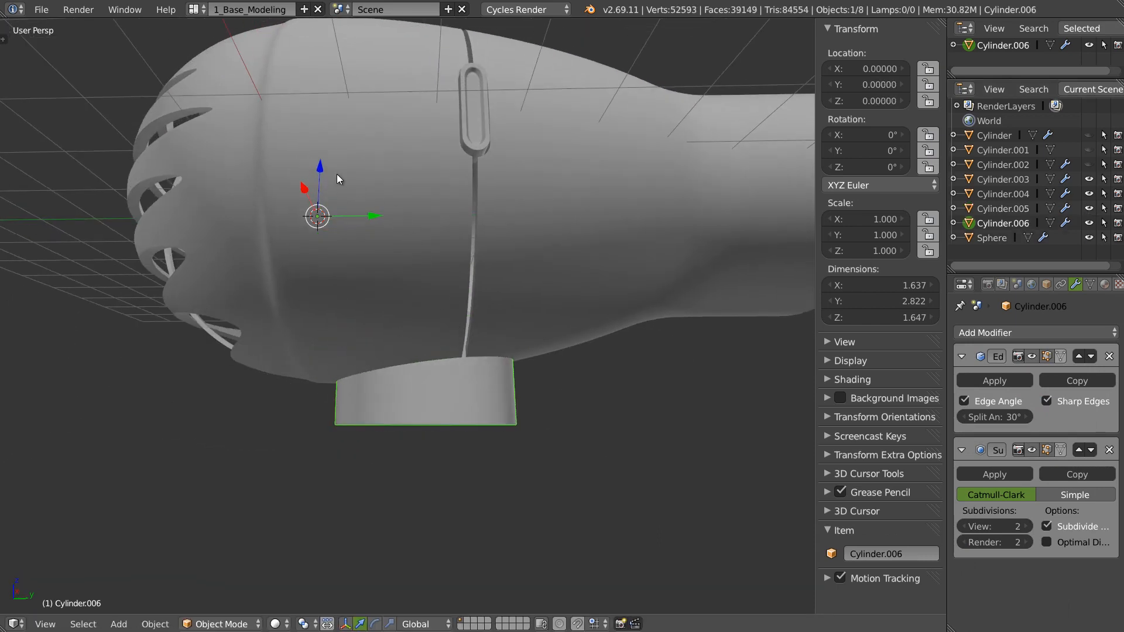
pyautogui.moveTo(321, 173)
pyautogui.mouseDown()
pyautogui.moveTo(326, 246)
pyautogui.moveTo(321, 185)
pyautogui.mouseUp()
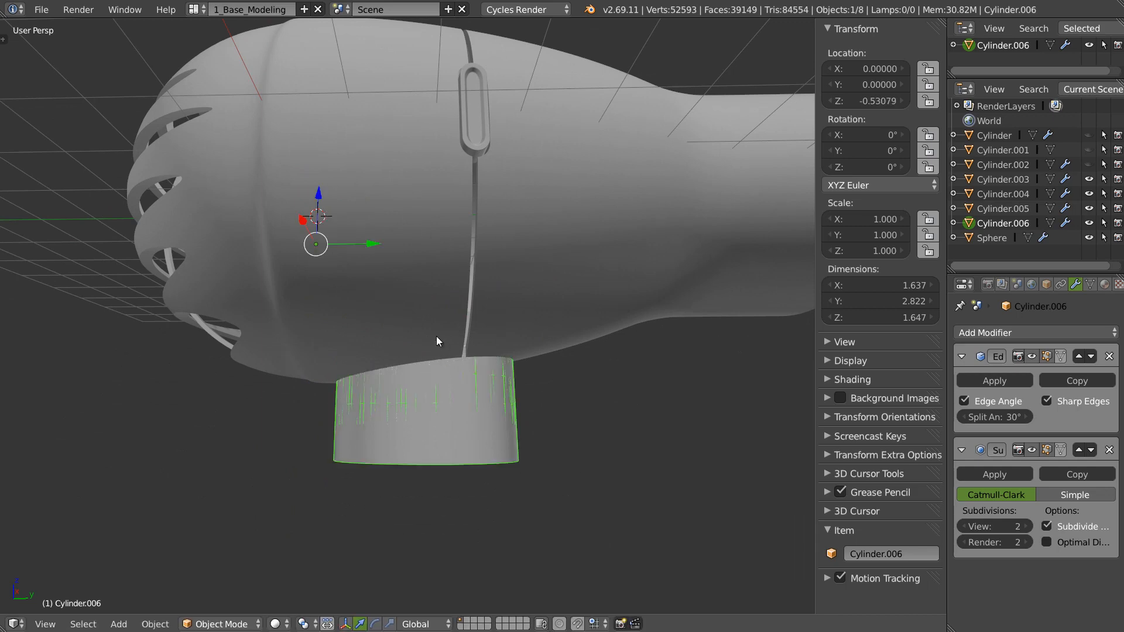
# Step: In Edit Mode, select the copy's bottom face and raise it to about Z -2.65 to shorten the cylinder
pyautogui.moveTo(436, 336); pyautogui.dragTo(483, 388, button='middle')
pyautogui.press('Tab')
pyautogui.hotkey('ctrl', 'Tab')
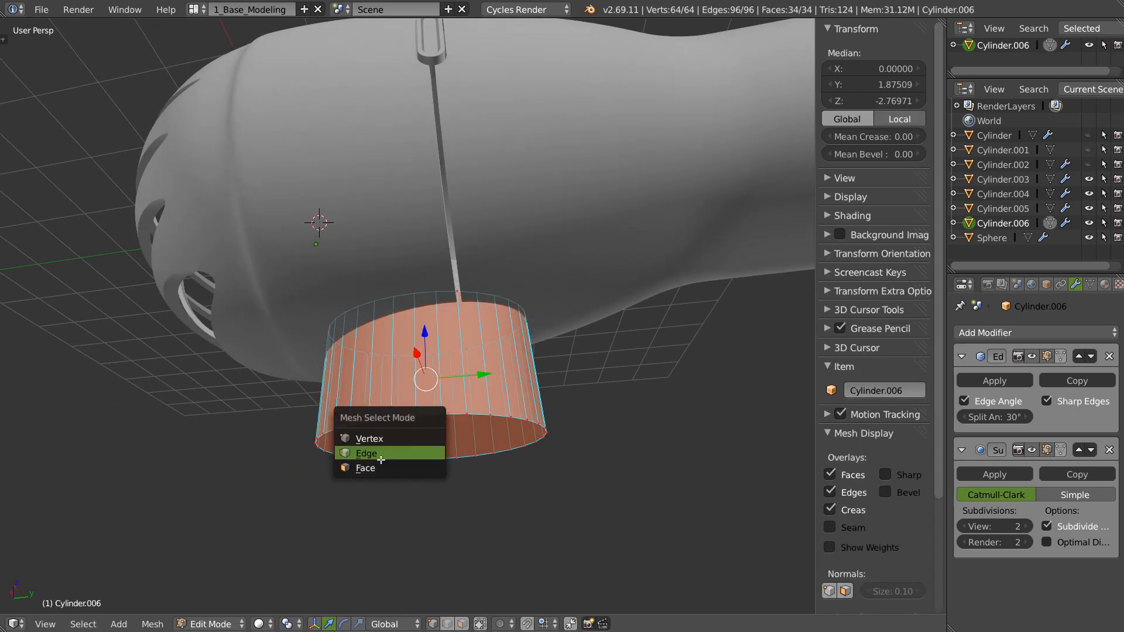
pyautogui.click(384, 465)
pyautogui.rightClick(427, 439)
pyautogui.moveTo(427, 439); pyautogui.dragTo(497, 412, button='middle')
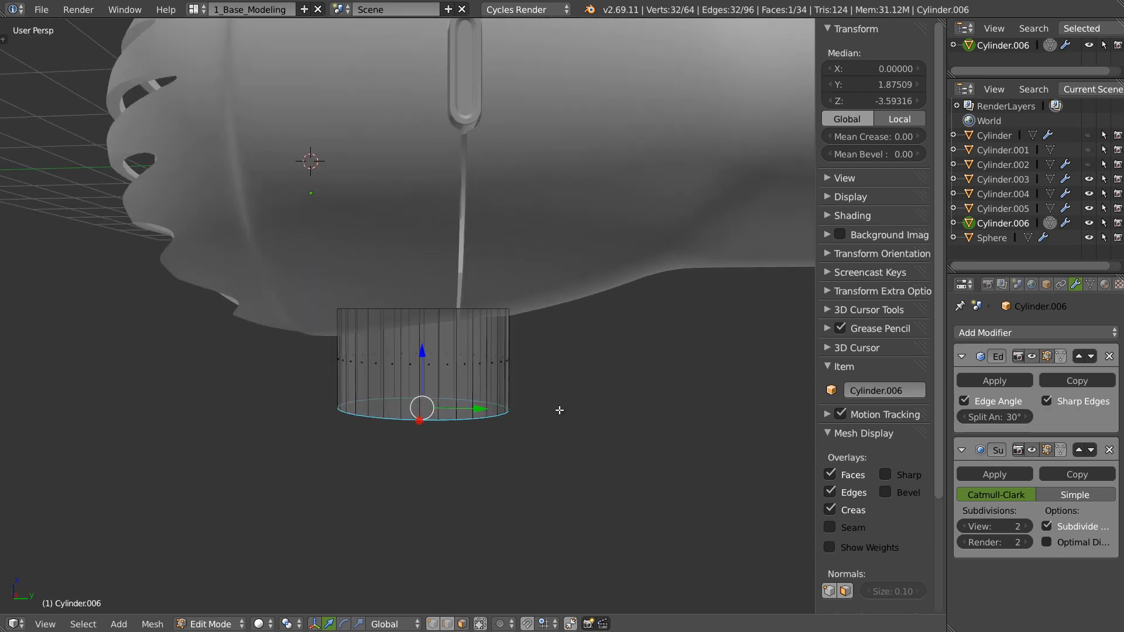
pyautogui.press('s')
pyautogui.click(508, 378)
pyautogui.rightClick(429, 353)
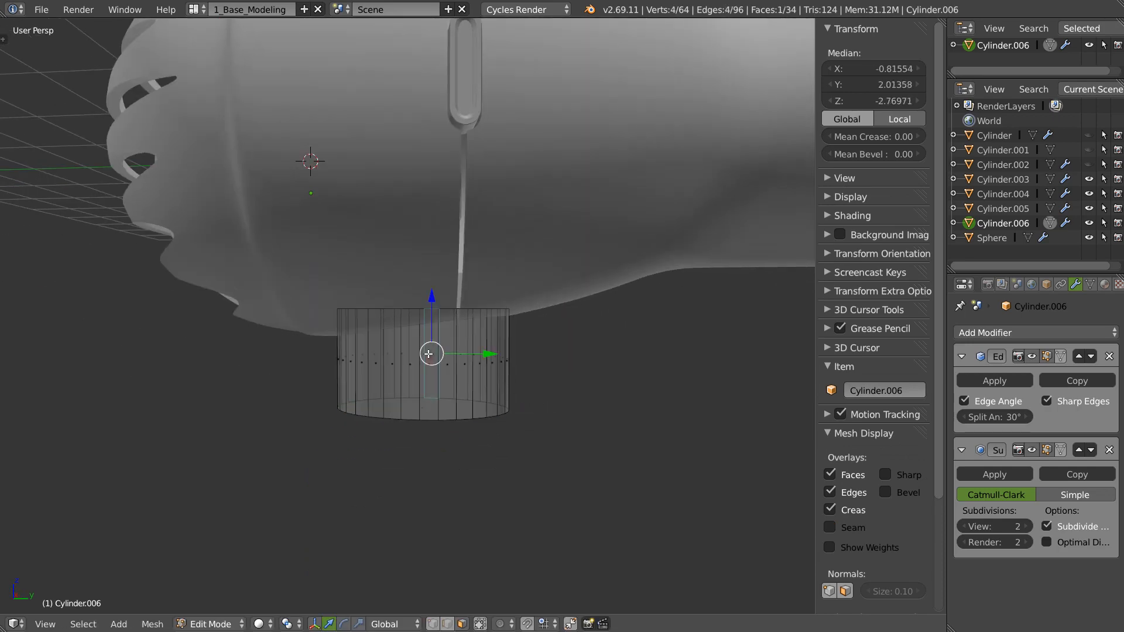
pyautogui.hotkey('ctrl', 'z')
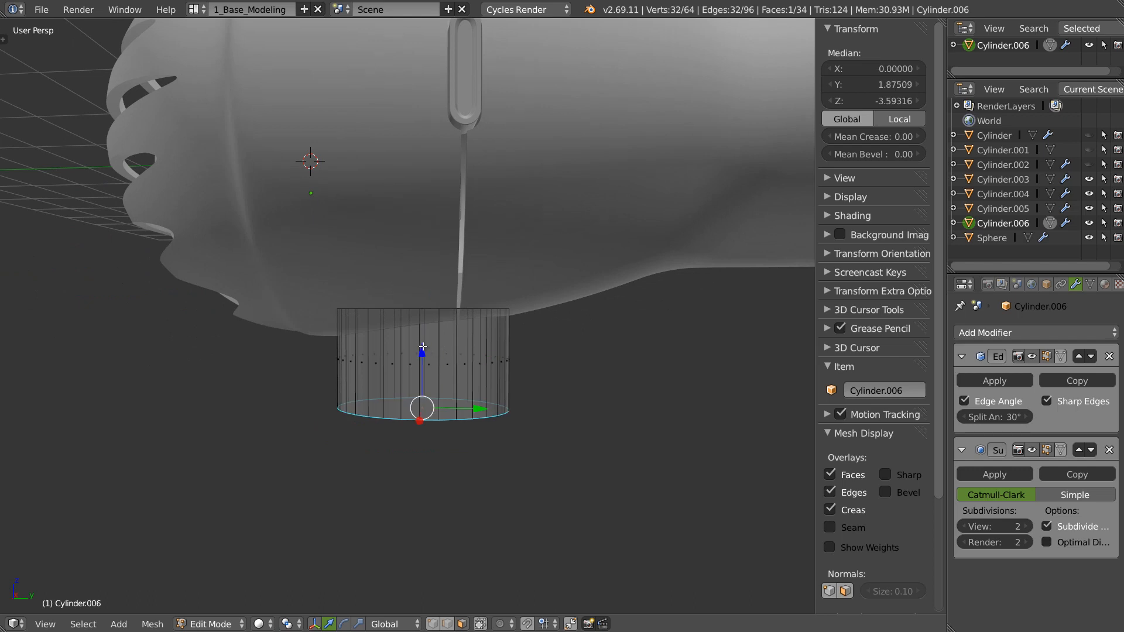
pyautogui.moveTo(423, 346); pyautogui.dragTo(423, 294)
# Step: Extrude the bottom face down to about Z -4.13 and scale it inward for a slight taper
pyautogui.moveTo(454, 364); pyautogui.dragTo(444, 345, button='middle')
pyautogui.press('e')
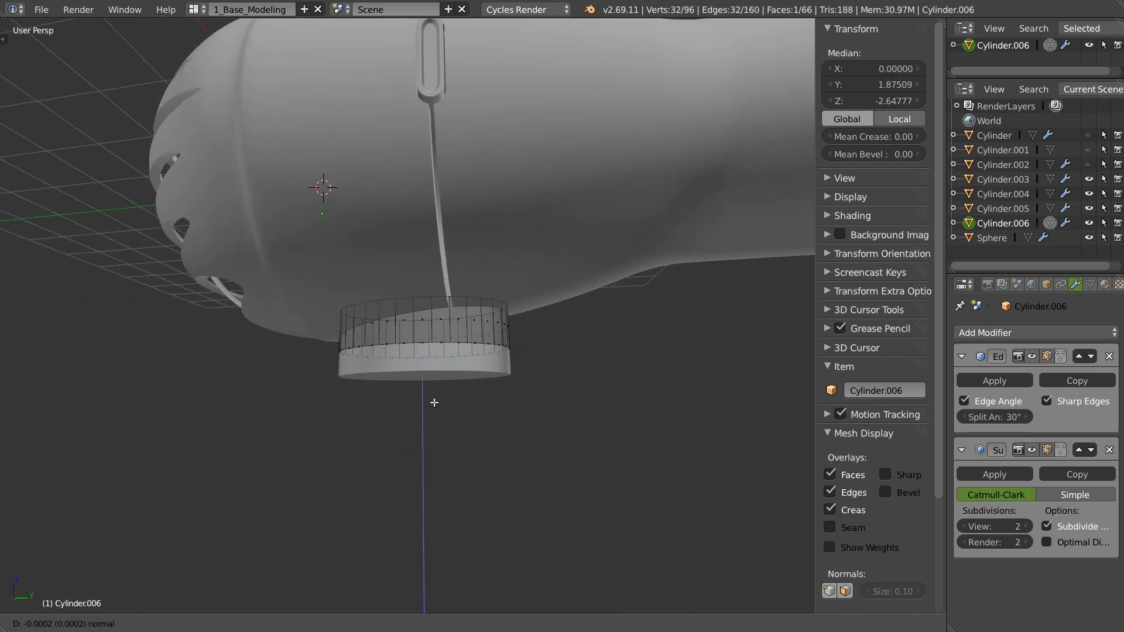
pyautogui.click(434, 456)
pyautogui.press('s')
pyautogui.click(495, 469)
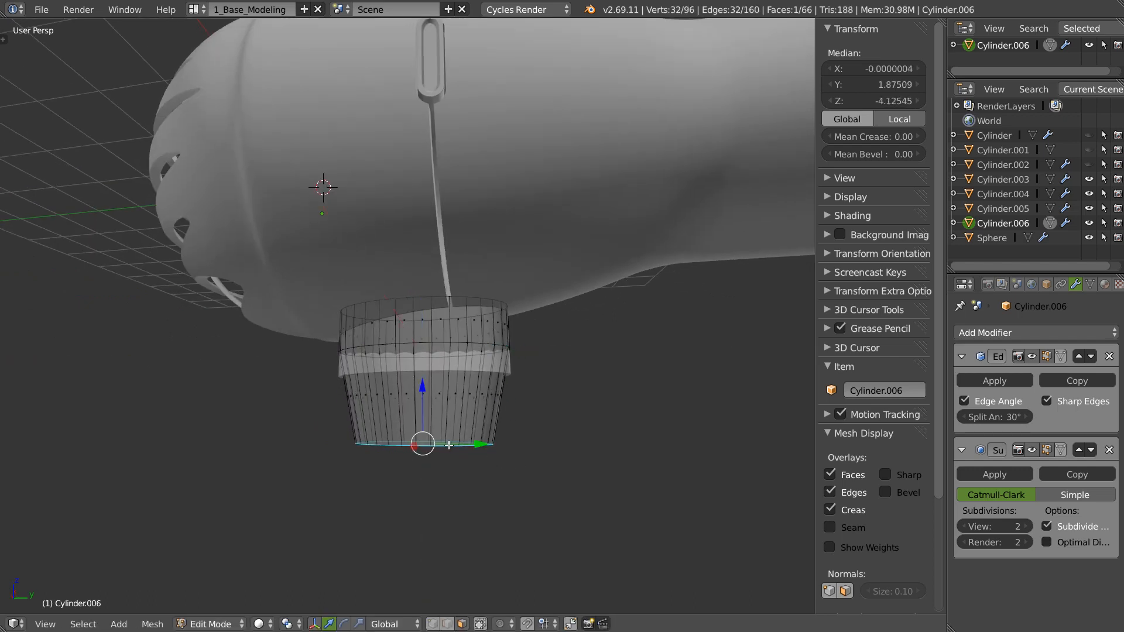
# Step: Extrude the bottom face down twice, to about Z -5.60 and Z -7.29, and scale the last end outward
pyautogui.press('e')
pyautogui.click(434, 546)
pyautogui.moveTo(463, 468); pyautogui.dragTo(487, 477, button='middle')
pyautogui.scroll(-2, 421, 485)
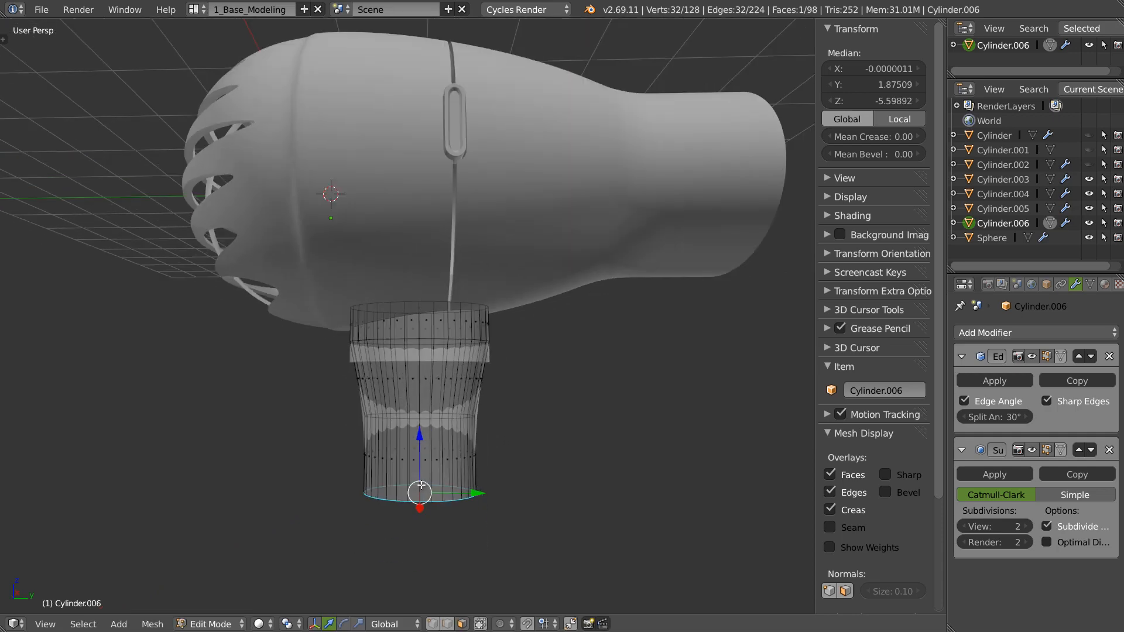
pyautogui.press('e')
pyautogui.click(501, 563)
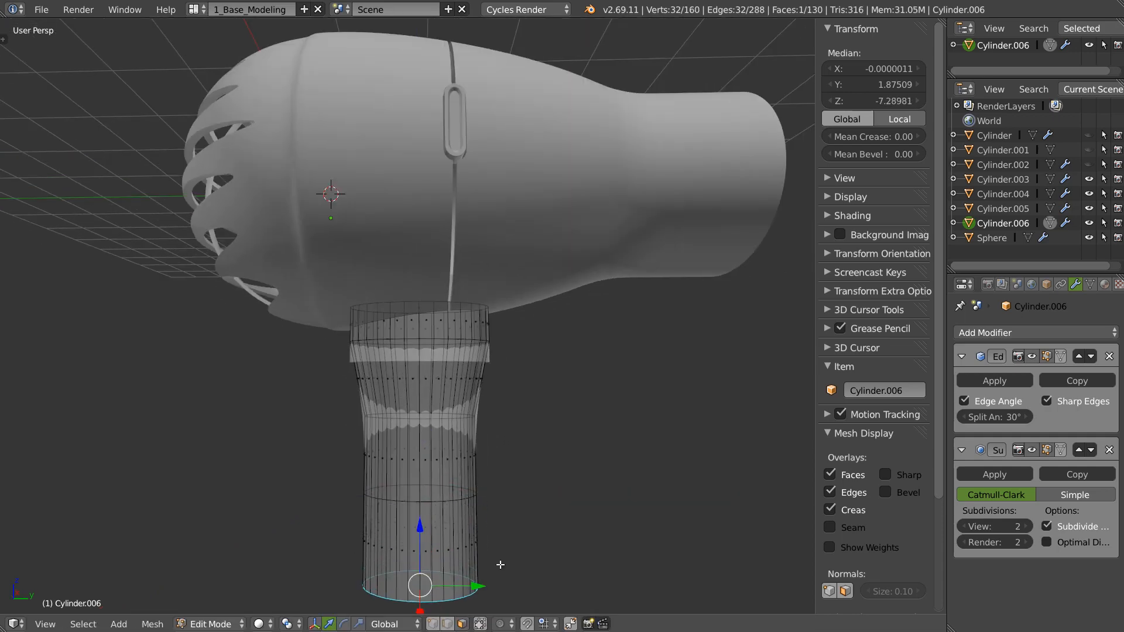
pyautogui.press('s')
pyautogui.click(520, 576)
pyautogui.moveTo(518, 527); pyautogui.dragTo(511, 350, button='middle')
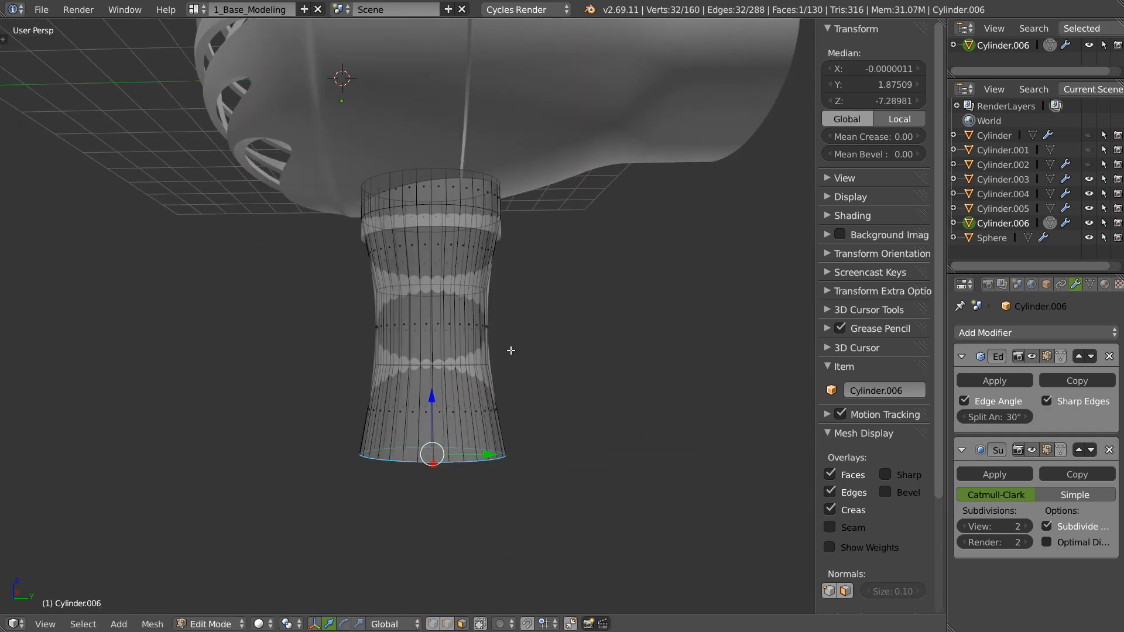
# Step: Extrude the bottom face down to about Z -9.57 and narrow it along the Y axis
pyautogui.press('e')
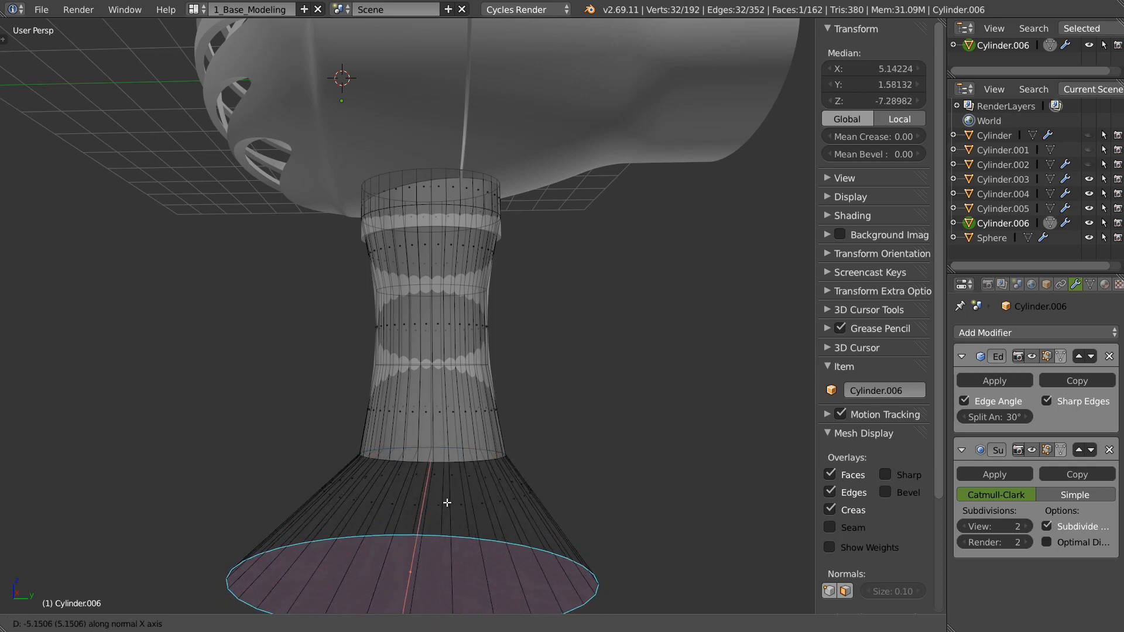
pyautogui.rightClick(447, 502)
pyautogui.moveTo(432, 393); pyautogui.dragTo(428, 520)
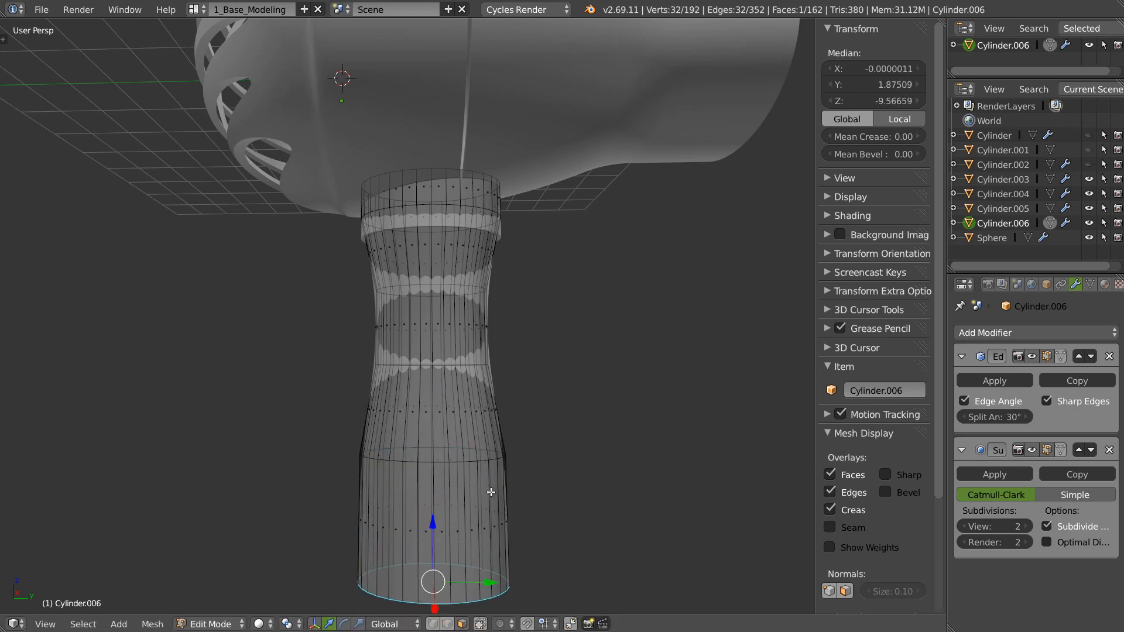
pyautogui.keyDown('shift'); pyautogui.moveTo(468, 537); pyautogui.dragTo(439, 466, button='middle'); pyautogui.keyUp('shift')
pyautogui.press('s')
pyautogui.press('y')
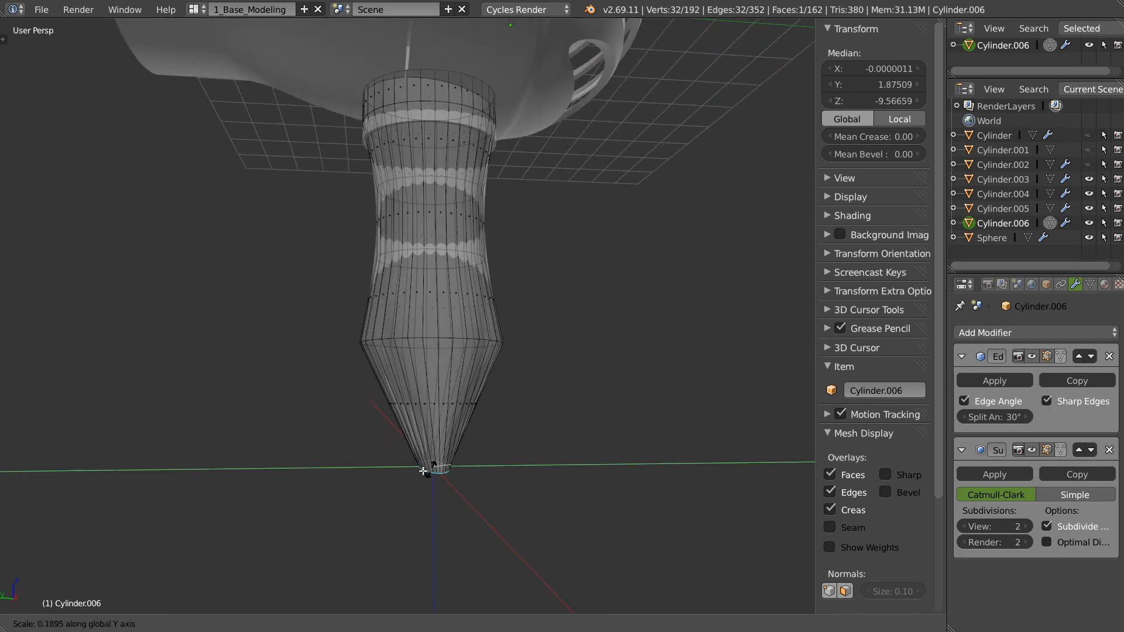
pyautogui.click(423, 472)
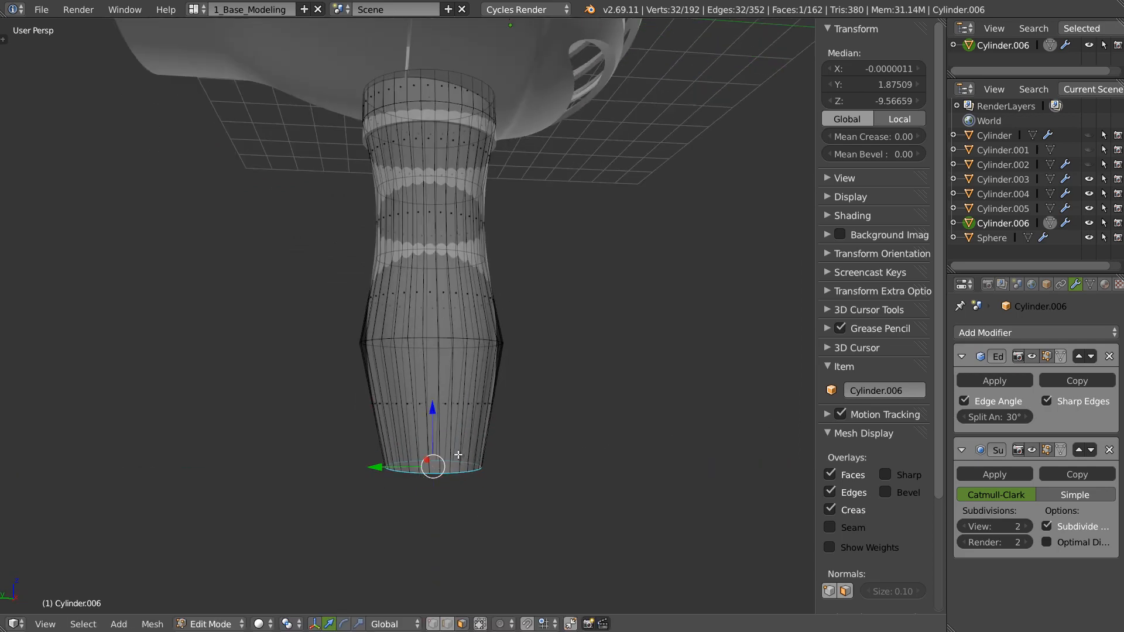
# Step: Extrude the bottom face a further 0.43 units and scale it inward to round off the handle's end
pyautogui.press('e')
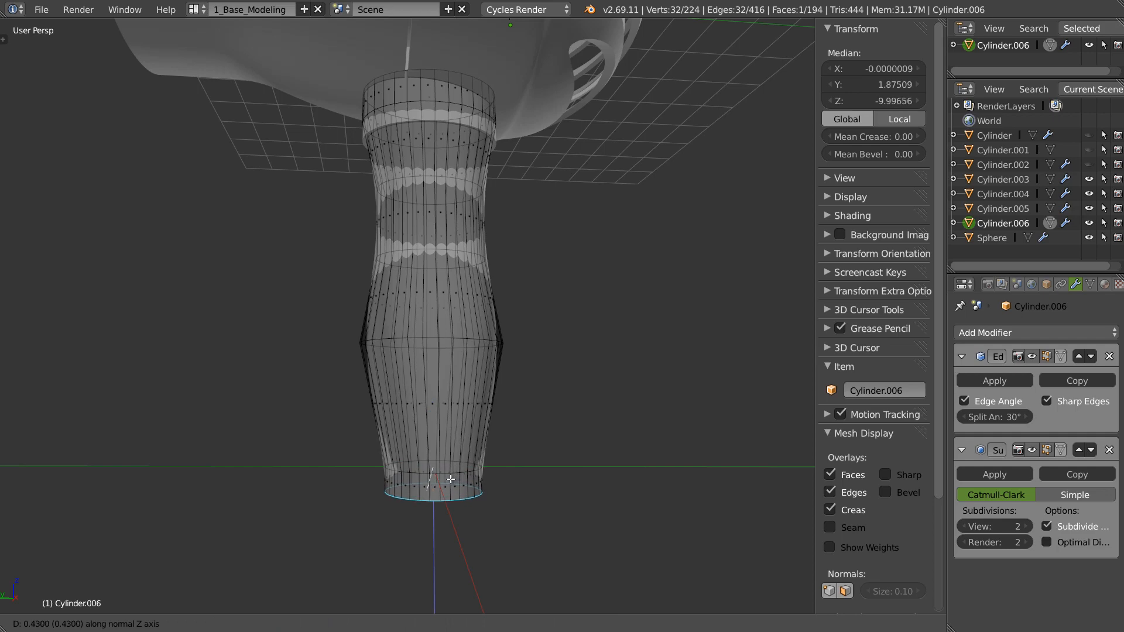
pyautogui.click(450, 479)
pyautogui.moveTo(450, 479); pyautogui.dragTo(527, 476, button='middle')
pyautogui.press('s')
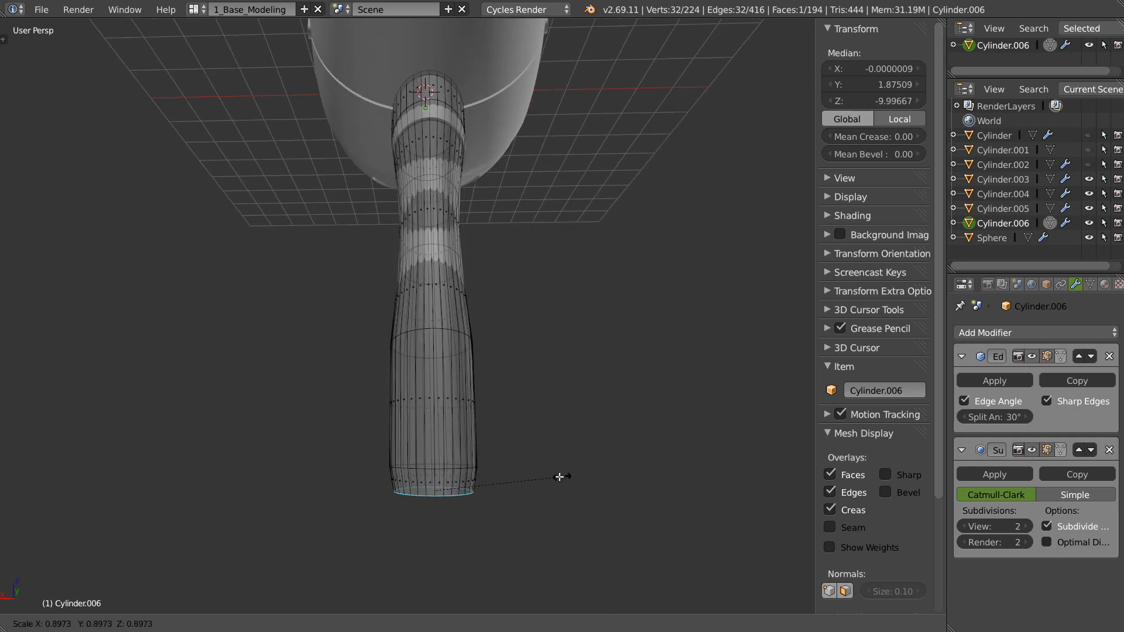
pyautogui.click(543, 480)
pyautogui.moveTo(459, 454); pyautogui.dragTo(391, 454, button='middle')
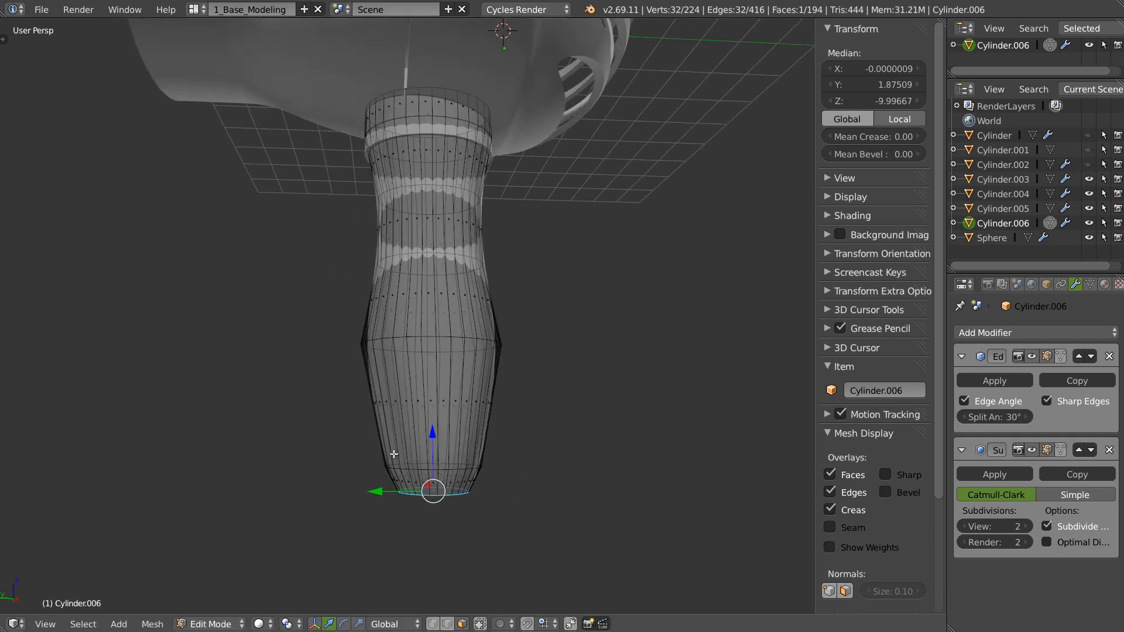
# Step: Return to Object Mode and set the handle's origin to its geometry
pyautogui.press('Tab')
pyautogui.moveTo(451, 331); pyautogui.dragTo(452, 356, button='middle')
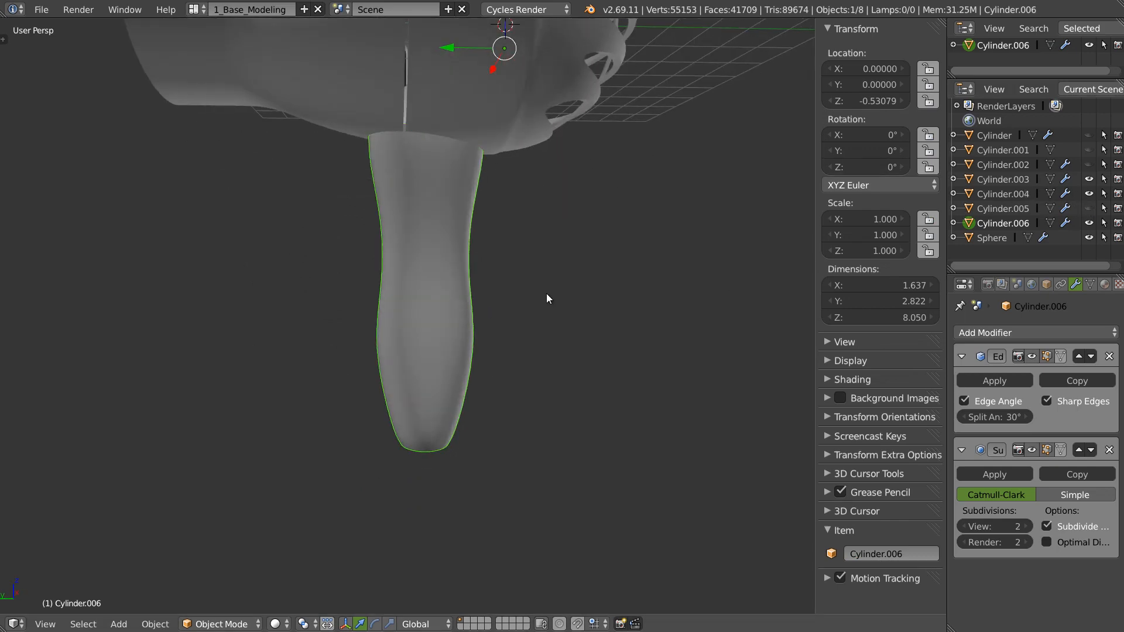
pyautogui.moveTo(546, 293); pyautogui.dragTo(520, 216, button='middle')
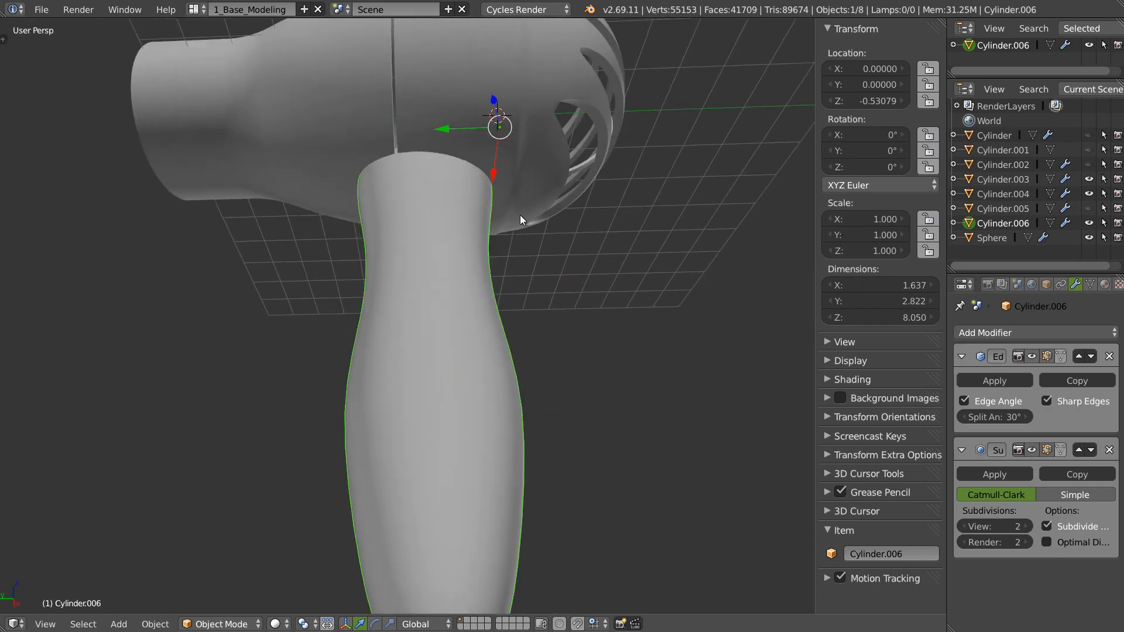
pyautogui.hotkey('ctrl', 'shift', 'alt', 'c')
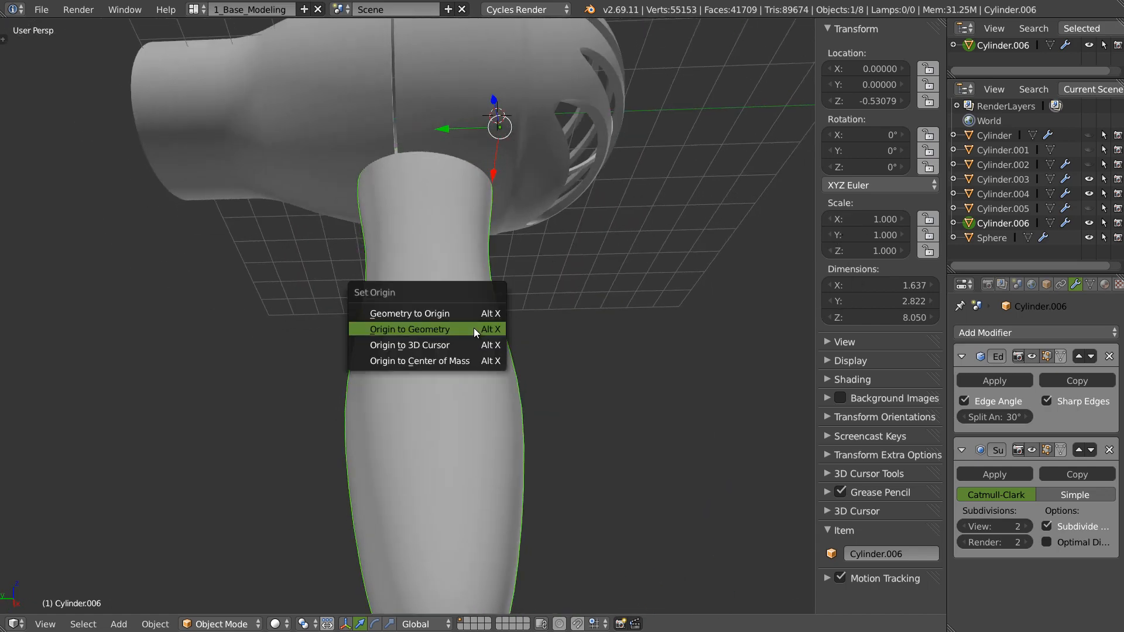
pyautogui.click(439, 329)
# Step: Scale the handle uniformly to about 0.956 and raise it to about Z -6.25
pyautogui.press('s')
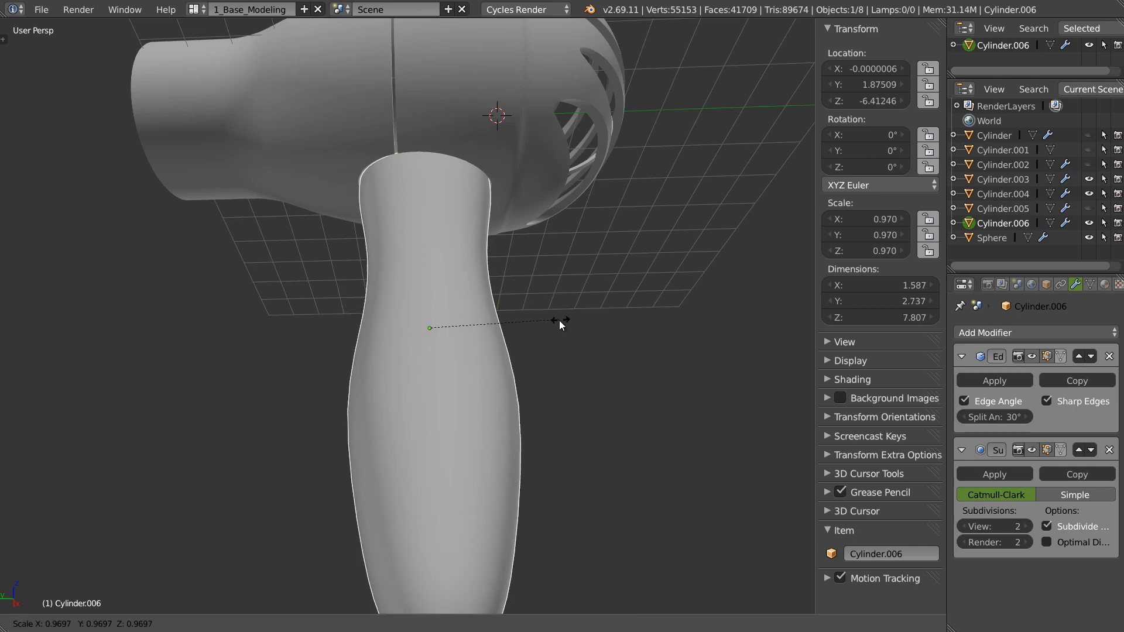
pyautogui.click(559, 321)
pyautogui.moveTo(559, 321); pyautogui.dragTo(431, 271, button='middle')
pyautogui.moveTo(431, 277); pyautogui.dragTo(427, 264)
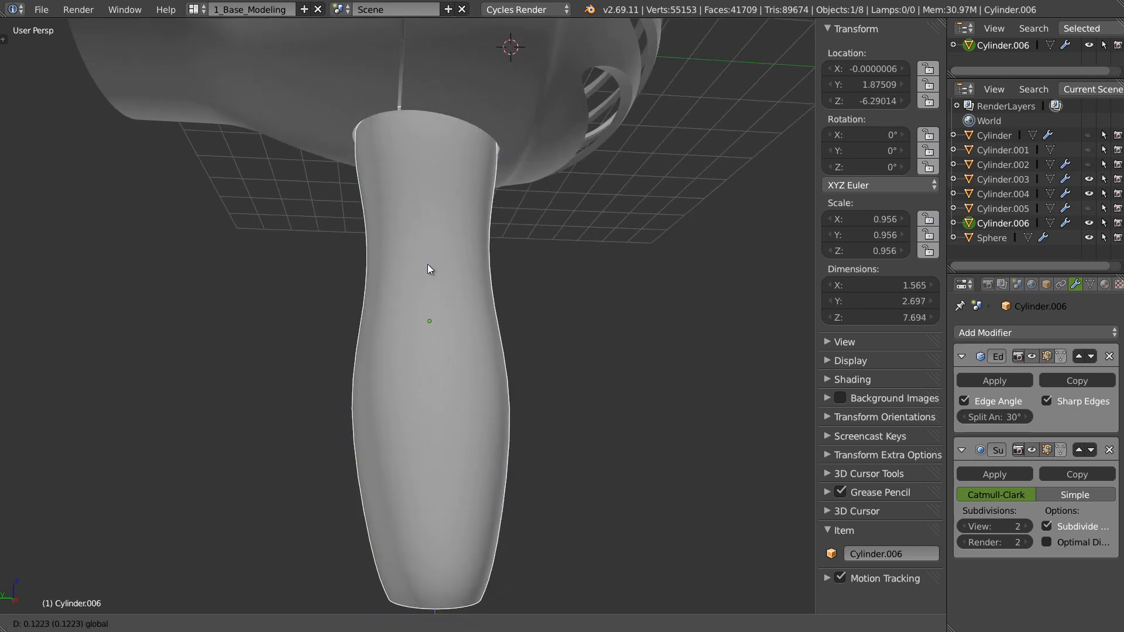
pyautogui.moveTo(427, 265); pyautogui.dragTo(604, 335, button='middle')
# Step: Pull two faces at the handle's waist on the nozzle side inward along Y using smooth proportional editing
pyautogui.press('Tab')
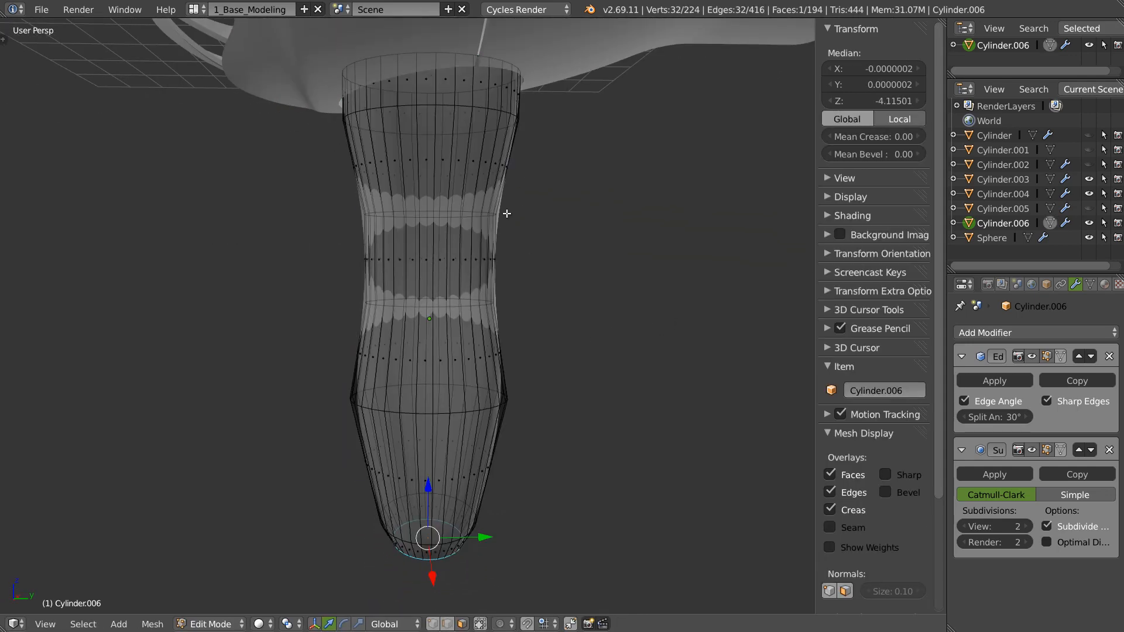
pyautogui.hotkey('ctrl', 'Tab')
pyautogui.click(457, 247)
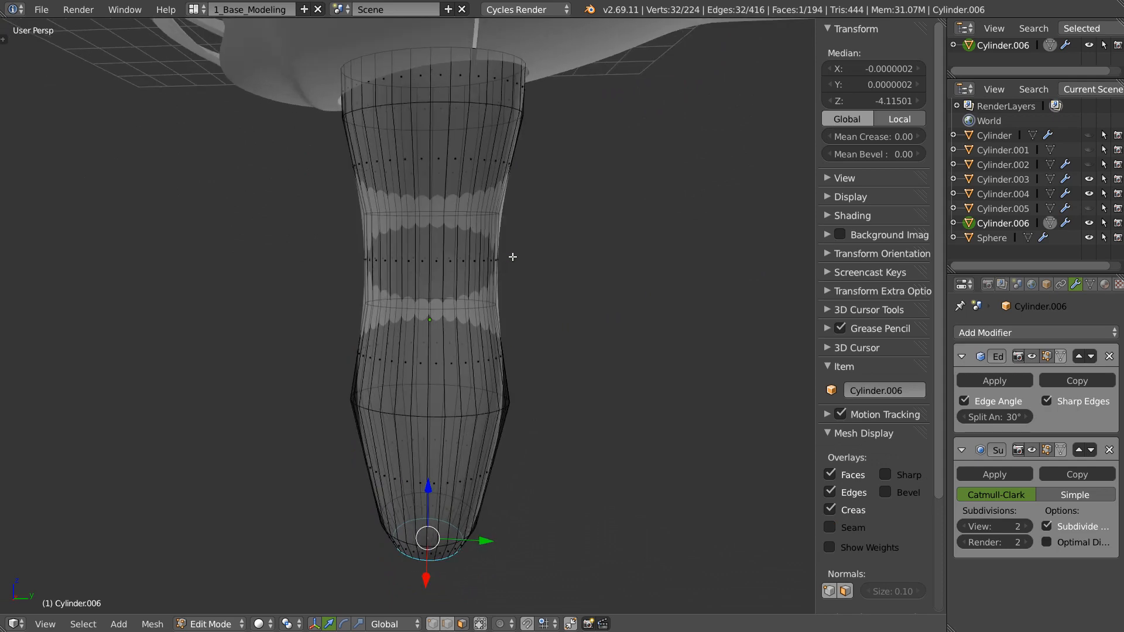
pyautogui.moveTo(521, 263); pyautogui.dragTo(566, 293, button='middle')
pyautogui.rightClick(477, 277)
pyautogui.press('g')
pyautogui.press('y')
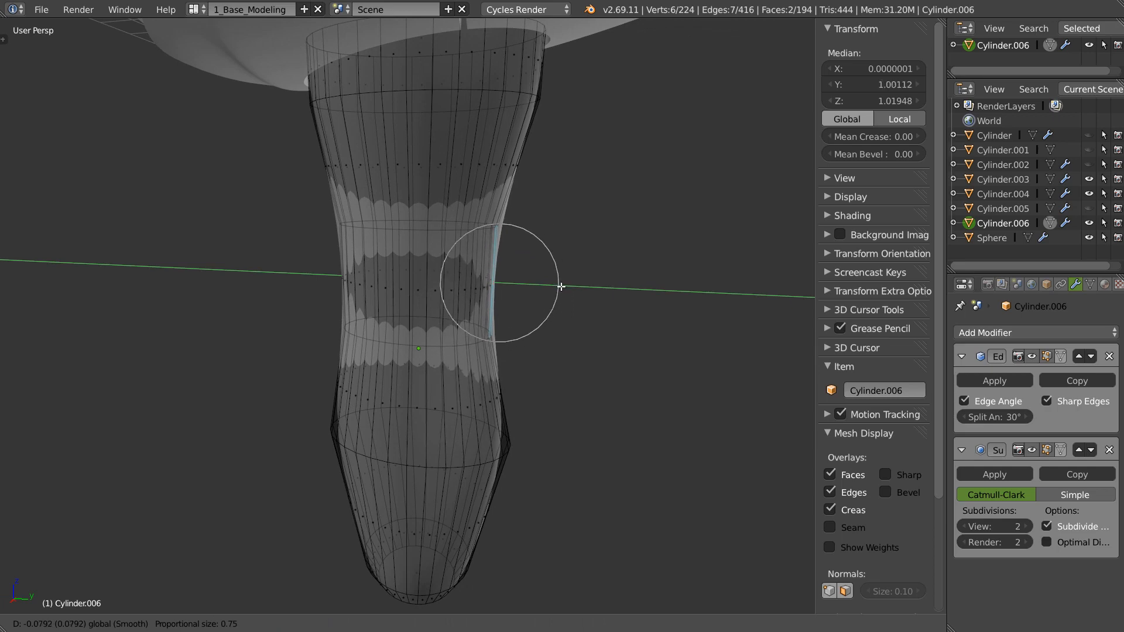
pyautogui.scroll(-11, 559, 285)
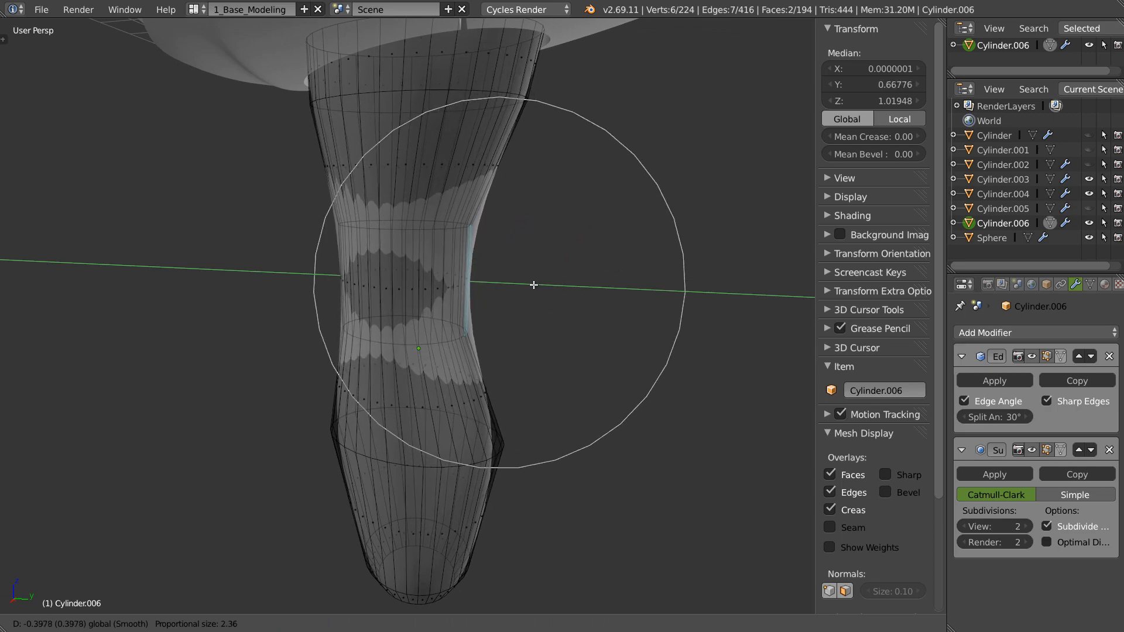
pyautogui.click(464, 293)
pyautogui.scroll(4, 453, 293)
pyautogui.press('Tab')
pyautogui.scroll(-8, 492, 258)
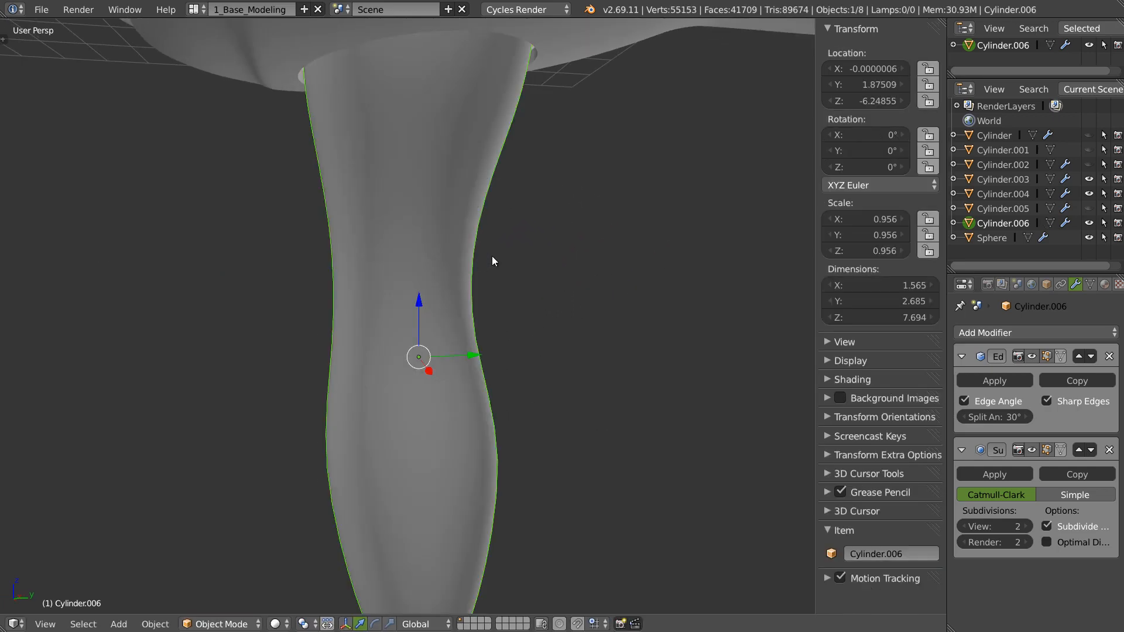
# Step: Hide the handle object Cylinder.006, leaving the main body on view
pyautogui.moveTo(502, 252); pyautogui.dragTo(446, 310, button='middle')
pyautogui.moveTo(523, 343); pyautogui.dragTo(464, 291, button='middle')
pyautogui.scroll(2, 465, 291)
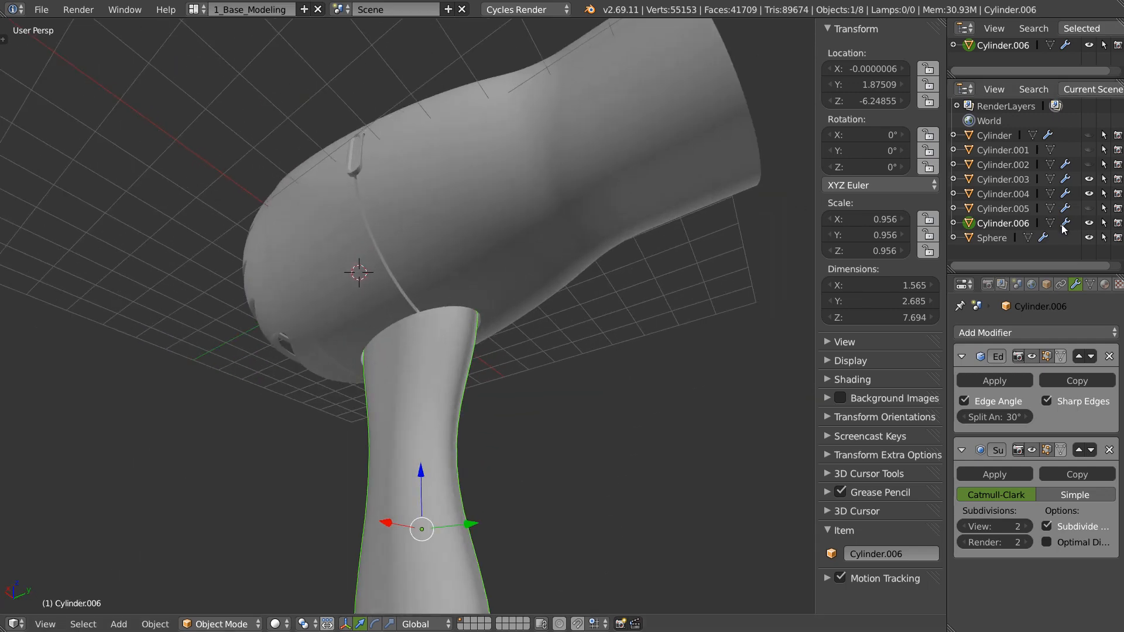
pyautogui.click(1089, 223)
pyautogui.moveTo(501, 256); pyautogui.dragTo(395, 393, button='middle')
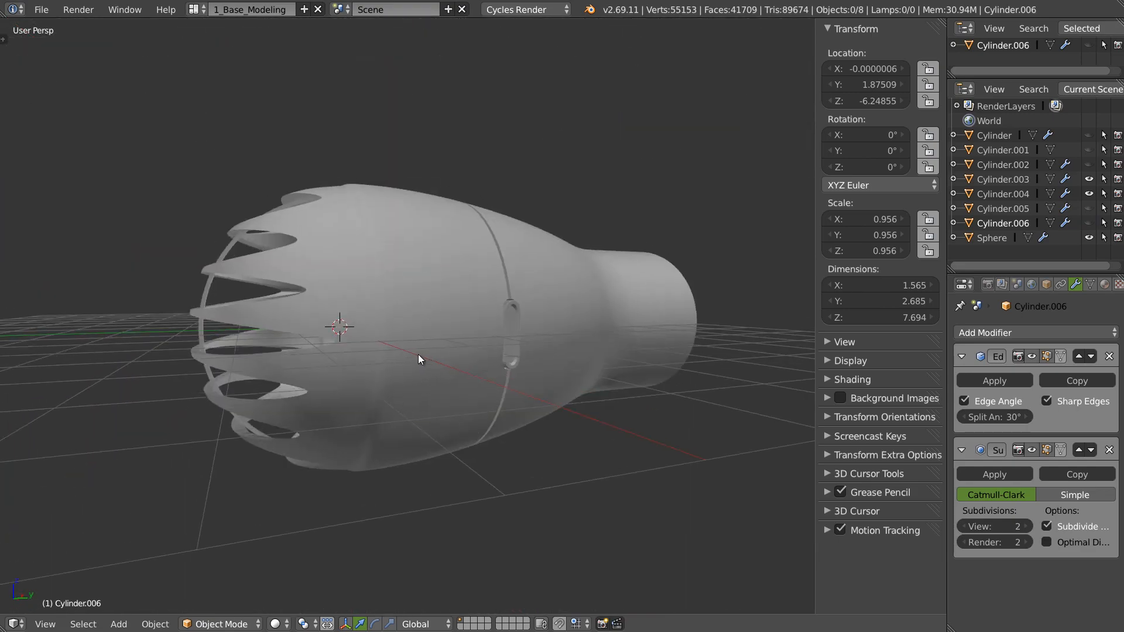
pyautogui.moveTo(408, 353); pyautogui.dragTo(612, 342, button='middle')
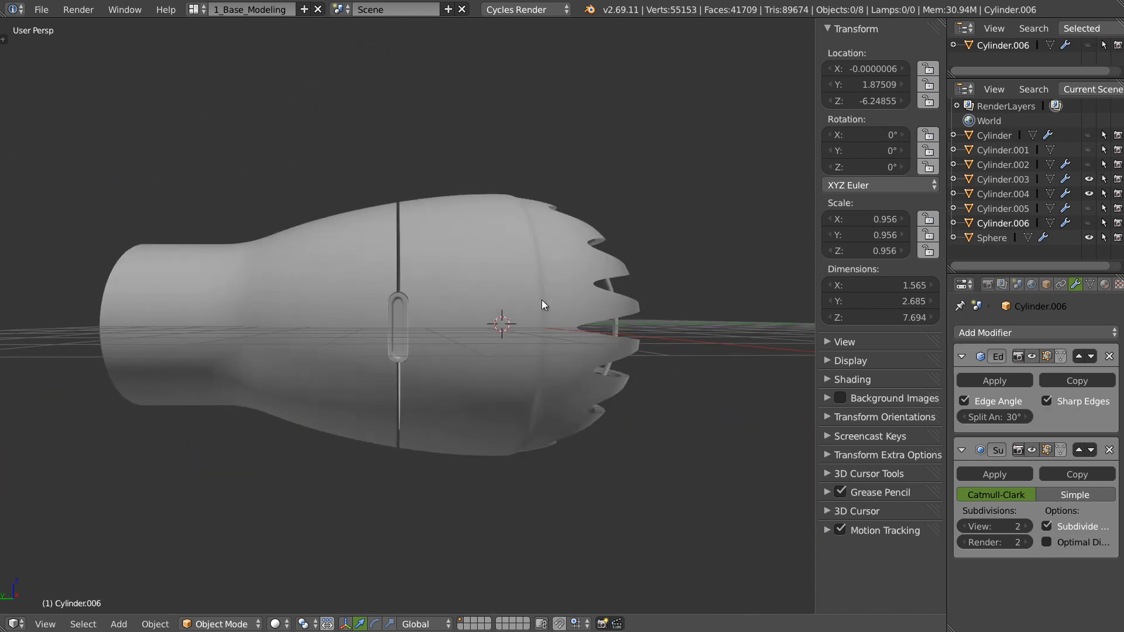
pyautogui.moveTo(464, 332); pyautogui.dragTo(377, 326, button='middle')
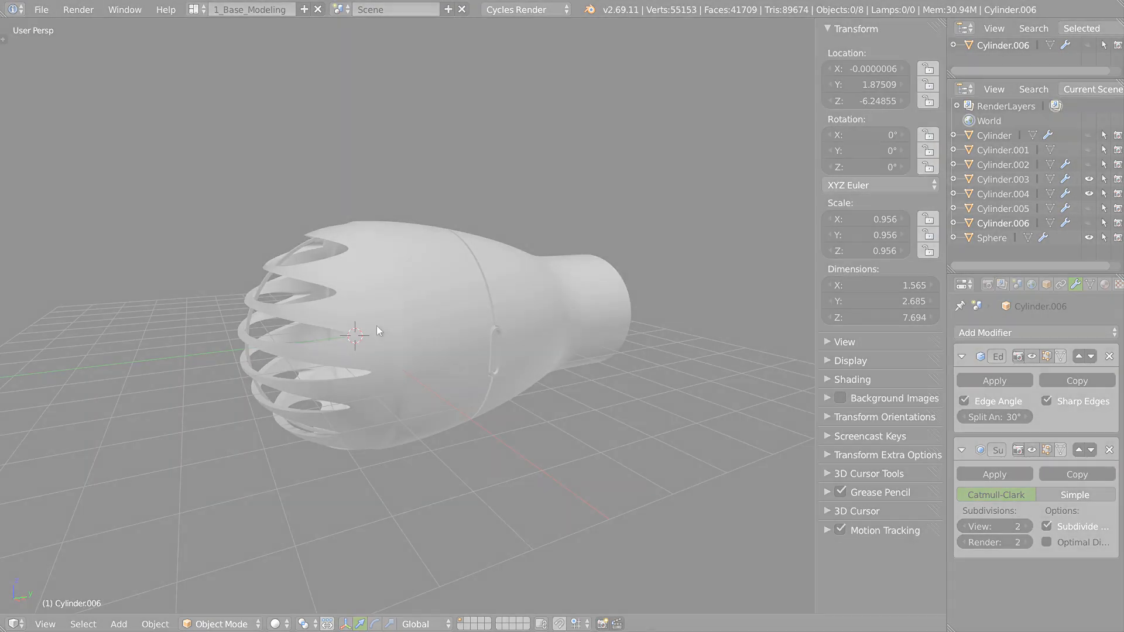